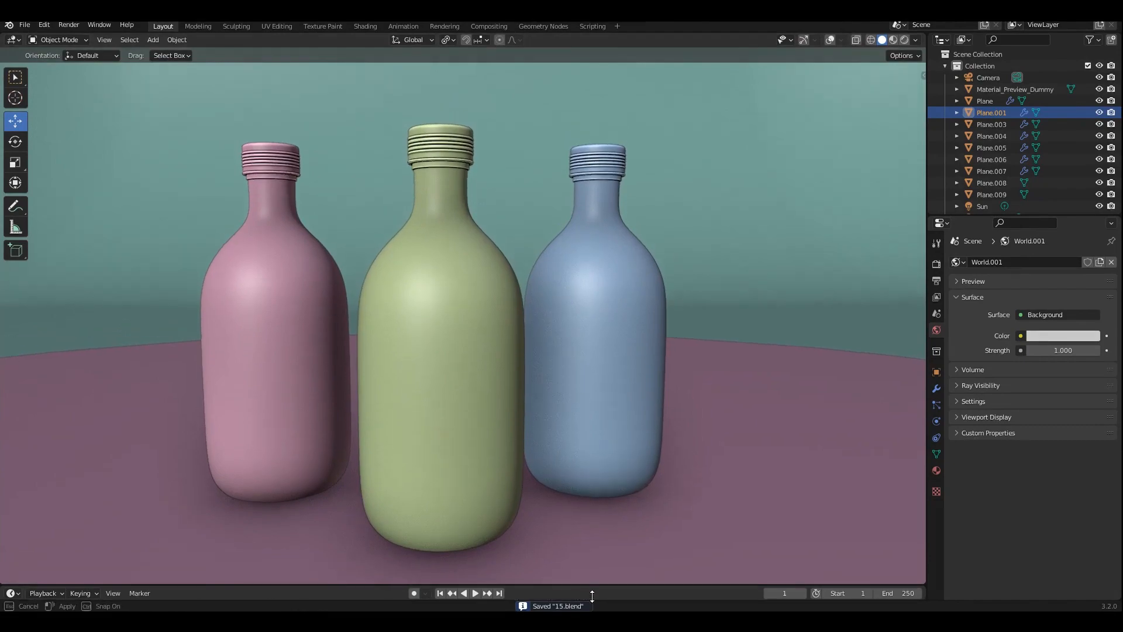
- Examine the finished three-bottle scene in rendered shading, and view the final render 13.png enlarged in the Rendering workspace
{"action": "left_click", "coordinate": [895, 39]}
{"action": "mouse_move", "coordinate": [731, 251]}
{"action": "middle_mouse_down"}
{"action": "mouse_move", "coordinate": [353, 232]}
{"action": "mouse_move", "coordinate": [475, 218]}
{"action": "mouse_move", "coordinate": [388, 237]}
{"action": "mouse_move", "coordinate": [638, 225]}
{"action": "mouse_move", "coordinate": [545, 201]}
{"action": "mouse_move", "coordinate": [550, 183]}
{"action": "mouse_move", "coordinate": [575, 209]}
{"action": "middle_mouse_up"}
{"action": "left_click", "coordinate": [904, 39]}
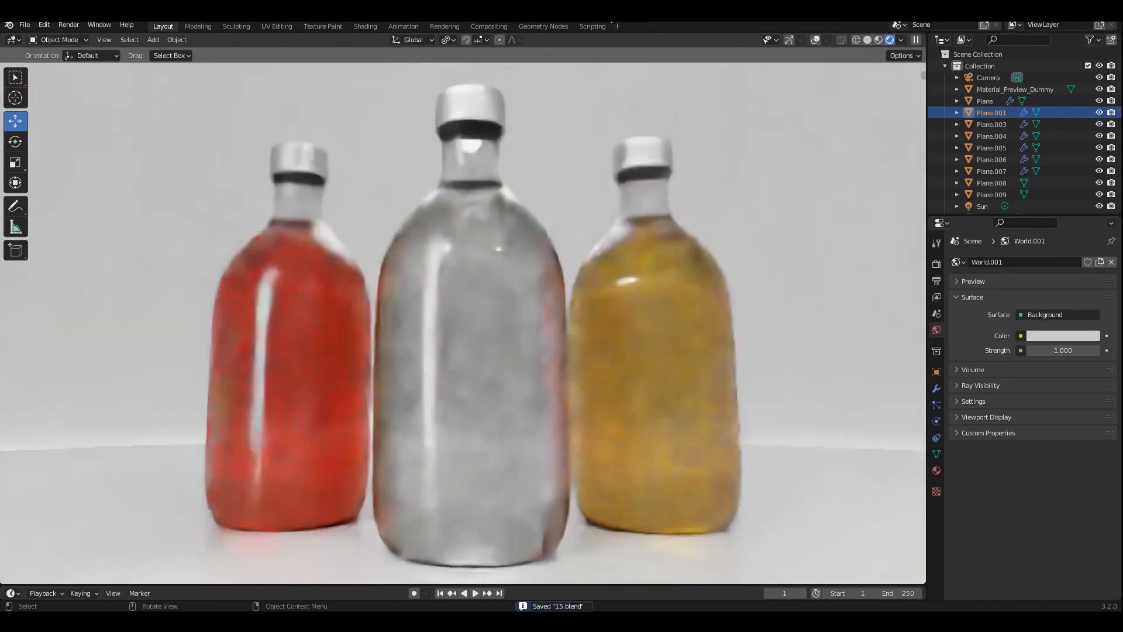
{"action": "left_click", "coordinate": [445, 28]}
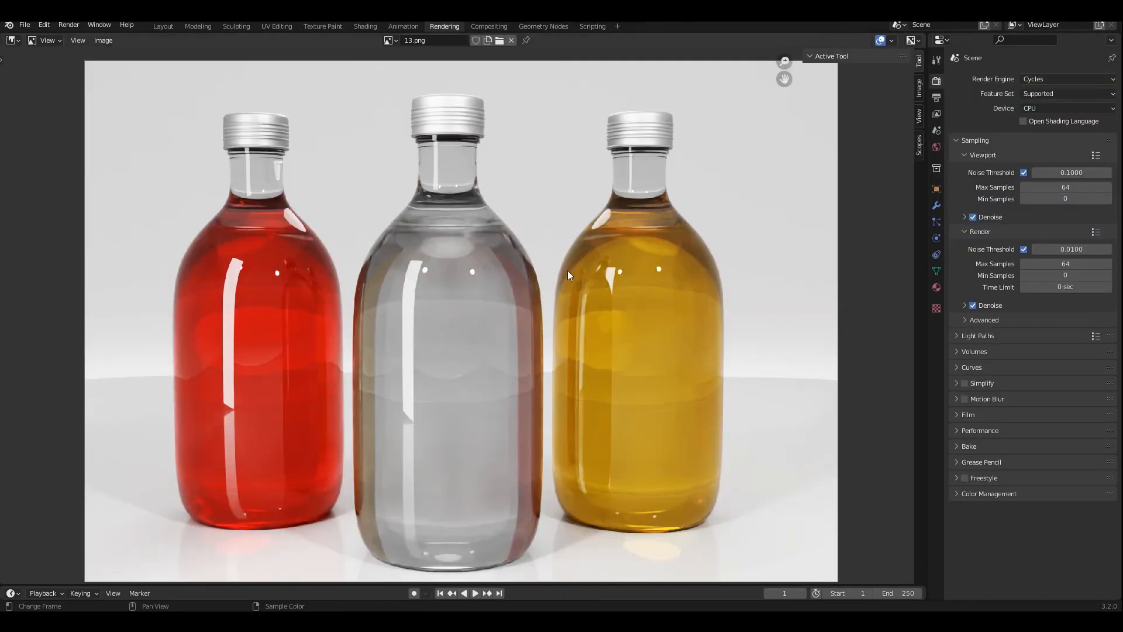
{"action": "middle_click_drag", "start_coordinate": [567, 270], "coordinate": [495, 247]}
{"action": "key", "text": "ctrl+s"}
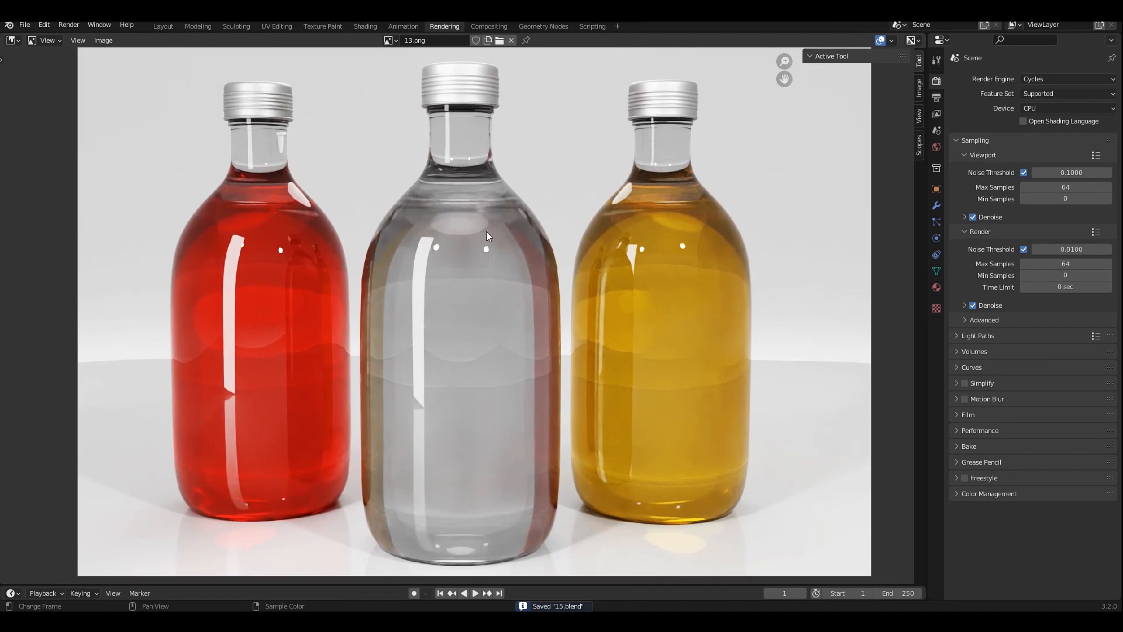
{"action": "key", "text": "ctrl+space"}
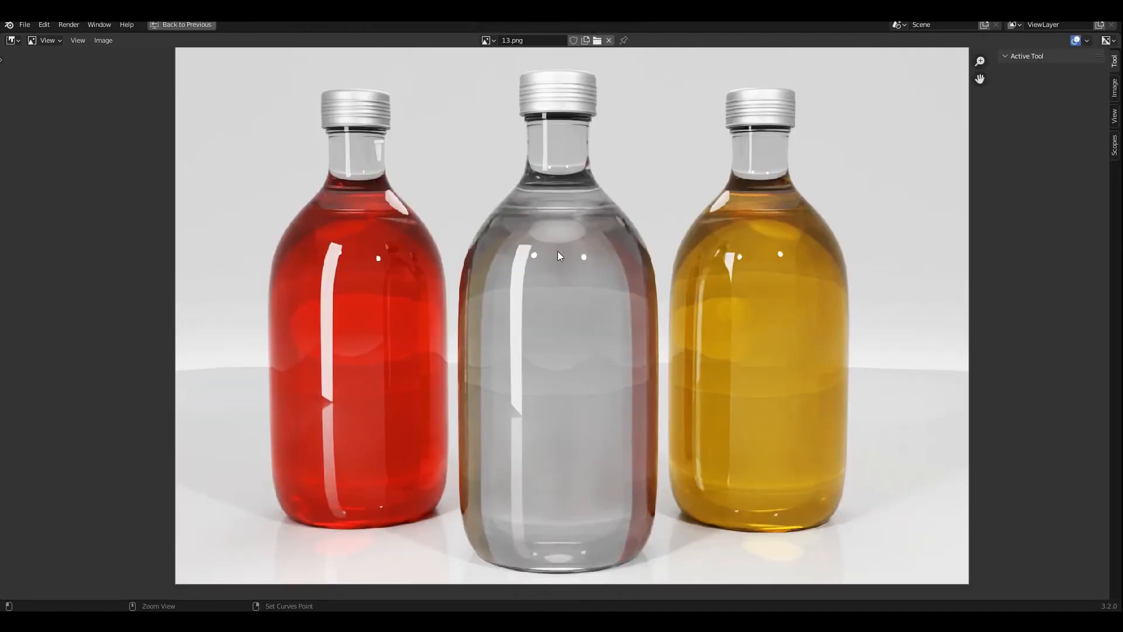
{"action": "middle_click_drag", "start_coordinate": [558, 255], "coordinate": [891, 273], "text": "ctrl"}
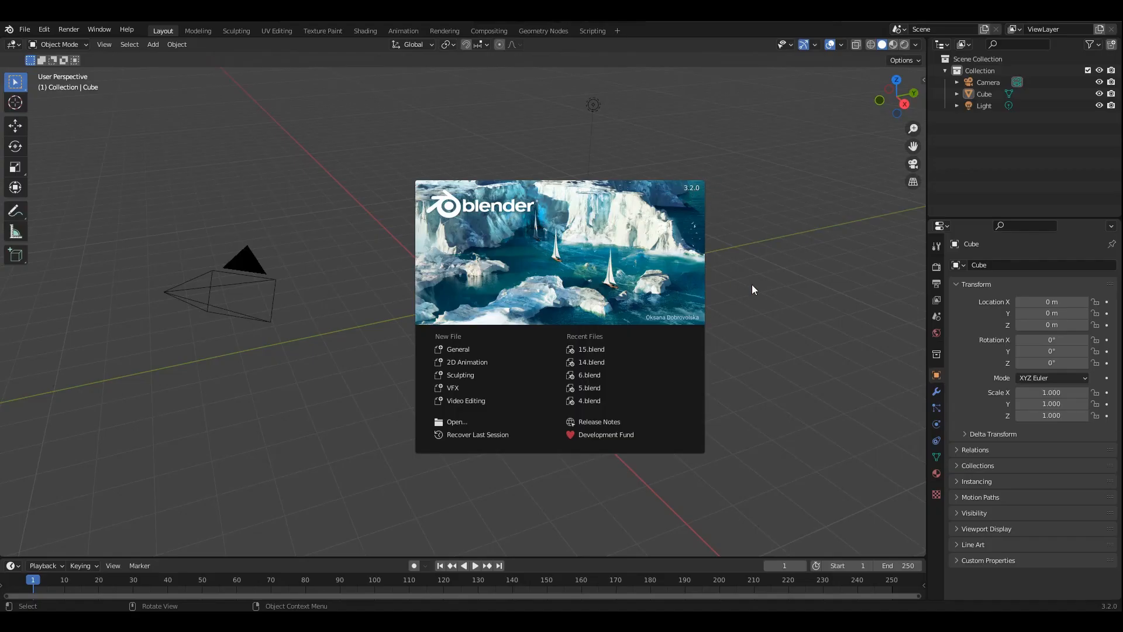
- Save the new file and delete the default camera, cube and light from the scene
{"action": "left_click", "coordinate": [754, 286]}
{"action": "key", "text": "n"}
{"action": "left_click", "coordinate": [921, 249]}
{"action": "left_click", "coordinate": [862, 94]}
{"action": "key", "text": "n"}
{"action": "left_click", "coordinate": [753, 268]}
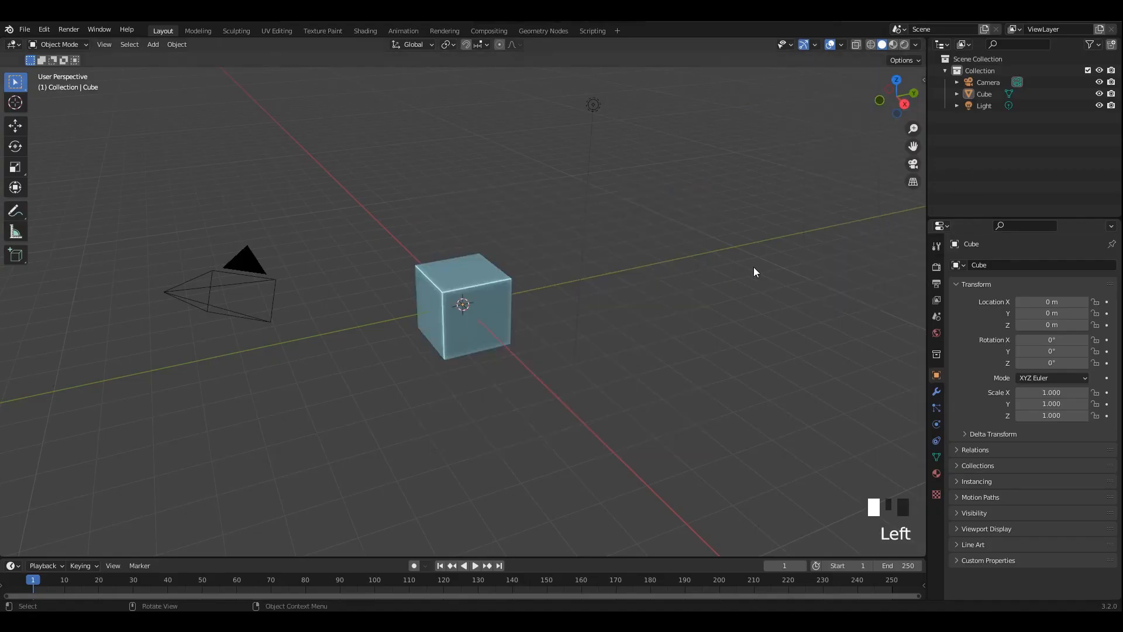
{"action": "middle_click_drag", "start_coordinate": [753, 268], "coordinate": [672, 247]}
{"action": "key", "text": "ctrl+s"}
{"action": "left_click", "coordinate": [672, 246]}
{"action": "key", "text": "a"}
{"action": "key", "text": "x"}
{"action": "left_click", "coordinate": [610, 248]}
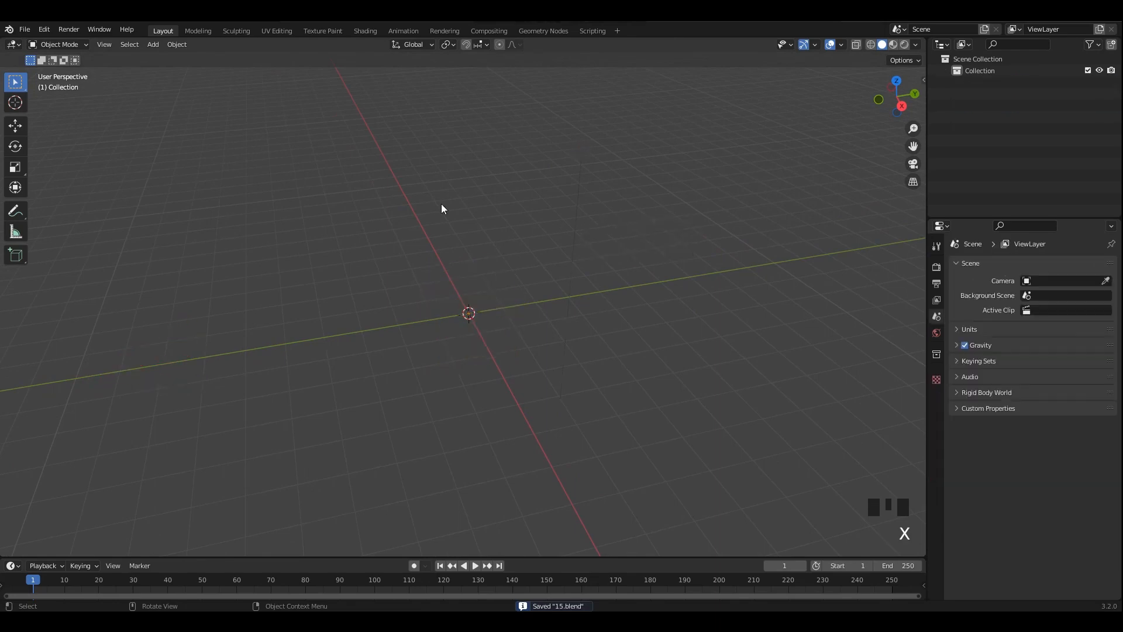
- Add a plane and merge all its vertices at the centre into a single point
{"action": "key", "text": "shift+a"}
{"action": "left_click", "coordinate": [517, 209]}
{"action": "scroll", "coordinate": [544, 257], "scroll_direction": "up", "scroll_amount": 7}
{"action": "mouse_move", "coordinate": [580, 302]}
{"action": "middle_mouse_down"}
{"action": "mouse_move", "coordinate": [566, 320]}
{"action": "mouse_move", "coordinate": [564, 307]}
{"action": "middle_mouse_up"}
{"action": "key", "text": "Tab"}
{"action": "key", "text": "m"}
{"action": "left_click", "coordinate": [570, 303]}
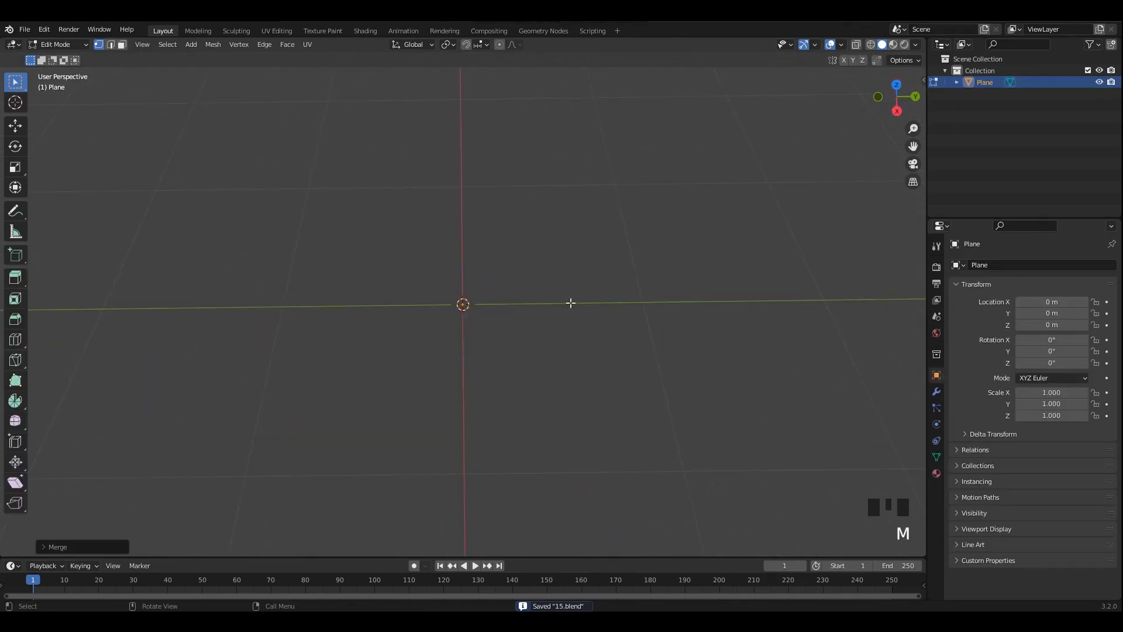
- In right orthographic view, extrude the vertex into a long horizontal base line with a curved inner corner dropping to the Y axis
{"action": "middle_click_drag", "start_coordinate": [40, 133], "coordinate": [537, 299], "text": "alt"}
{"action": "scroll", "coordinate": [464, 294], "scroll_direction": "up", "scroll_amount": 2}
{"action": "left_click_drag", "start_coordinate": [464, 293], "coordinate": [834, 318]}
{"action": "scroll", "coordinate": [467, 284], "scroll_direction": "up", "scroll_amount": 3}
{"action": "middle_click_drag", "start_coordinate": [835, 318], "coordinate": [632, 313], "text": "shift"}
{"action": "left_click_drag", "start_coordinate": [630, 305], "coordinate": [771, 317]}
{"action": "scroll", "coordinate": [564, 311], "scroll_direction": "up", "scroll_amount": 2}
{"action": "middle_click_drag", "start_coordinate": [775, 317], "coordinate": [551, 285], "text": "shift"}
{"action": "scroll", "coordinate": [547, 298], "scroll_direction": "up", "scroll_amount": 2}
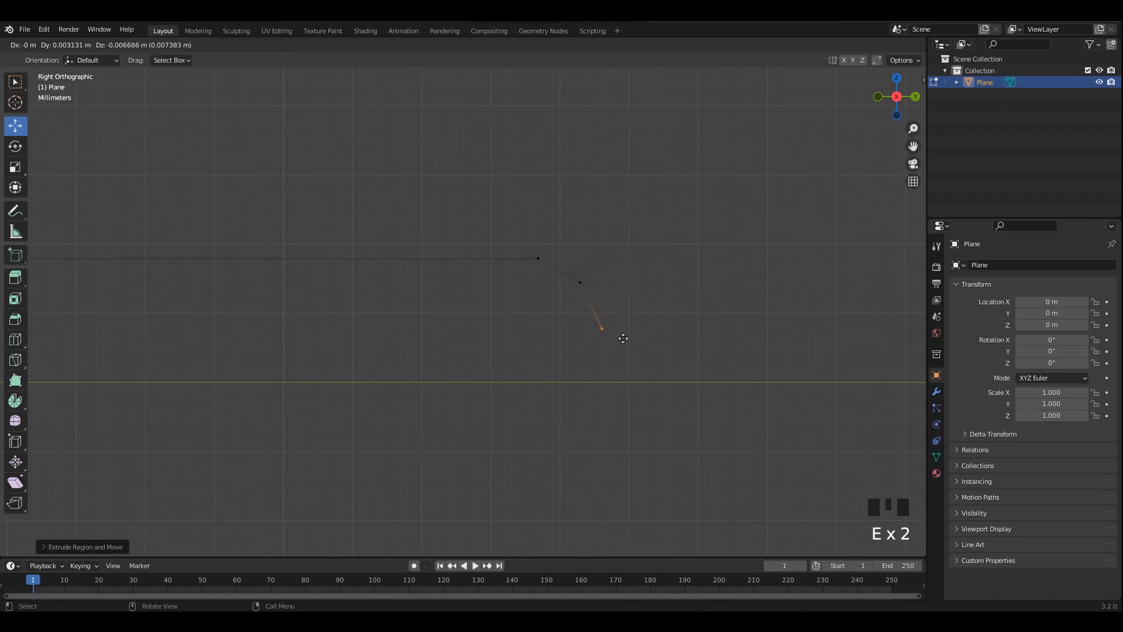
{"action": "left_click", "coordinate": [639, 382]}
- Extrude a short flat foot edge along the Y axis and continue the profile upward as the start of the outer wall
{"action": "left_click_drag", "start_coordinate": [704, 383], "coordinate": [841, 385]}
{"action": "scroll", "coordinate": [689, 436], "scroll_direction": "down", "scroll_amount": 2}
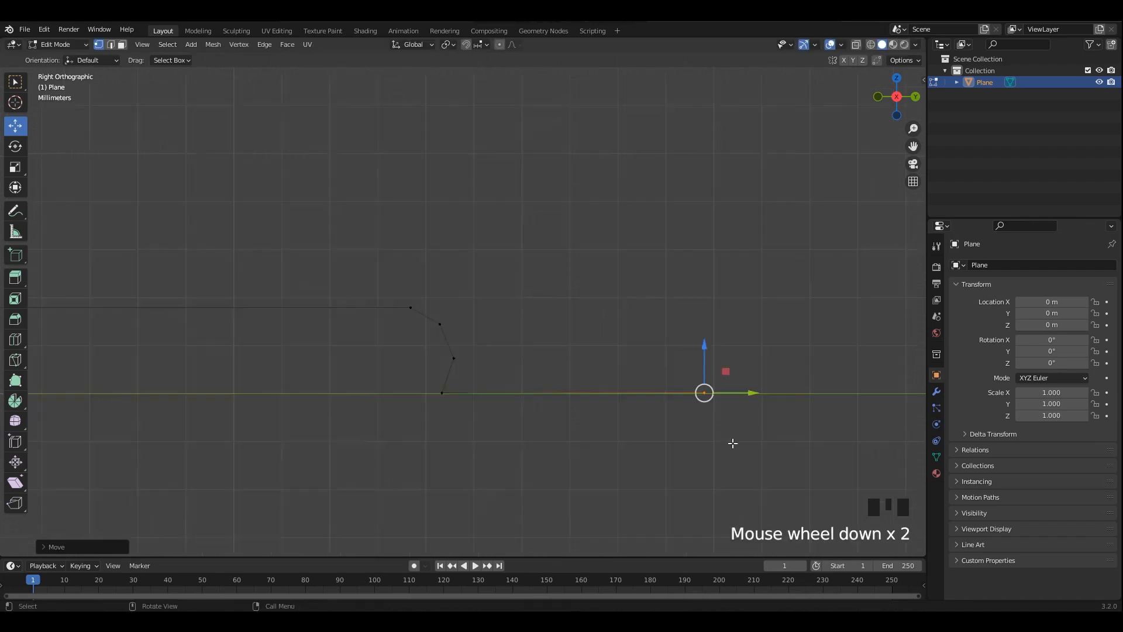
{"action": "scroll", "coordinate": [731, 441], "scroll_direction": "up", "scroll_amount": 1, "text": "shift"}
{"action": "left_click_drag", "start_coordinate": [690, 363], "coordinate": [832, 363]}
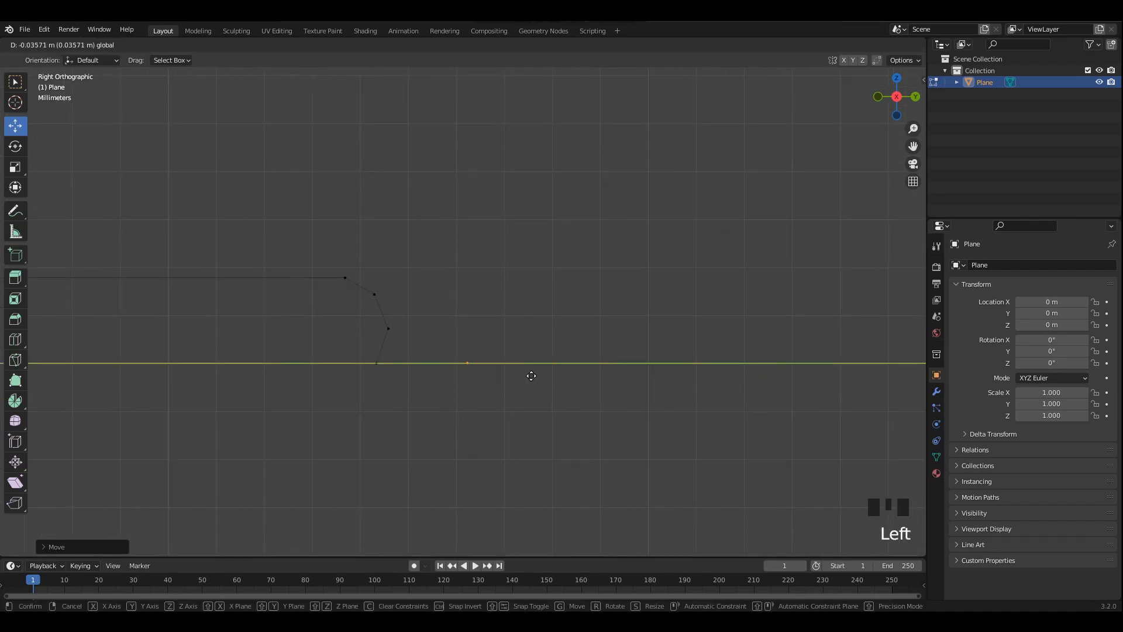
{"action": "left_click_drag", "start_coordinate": [532, 375], "coordinate": [517, 377]}
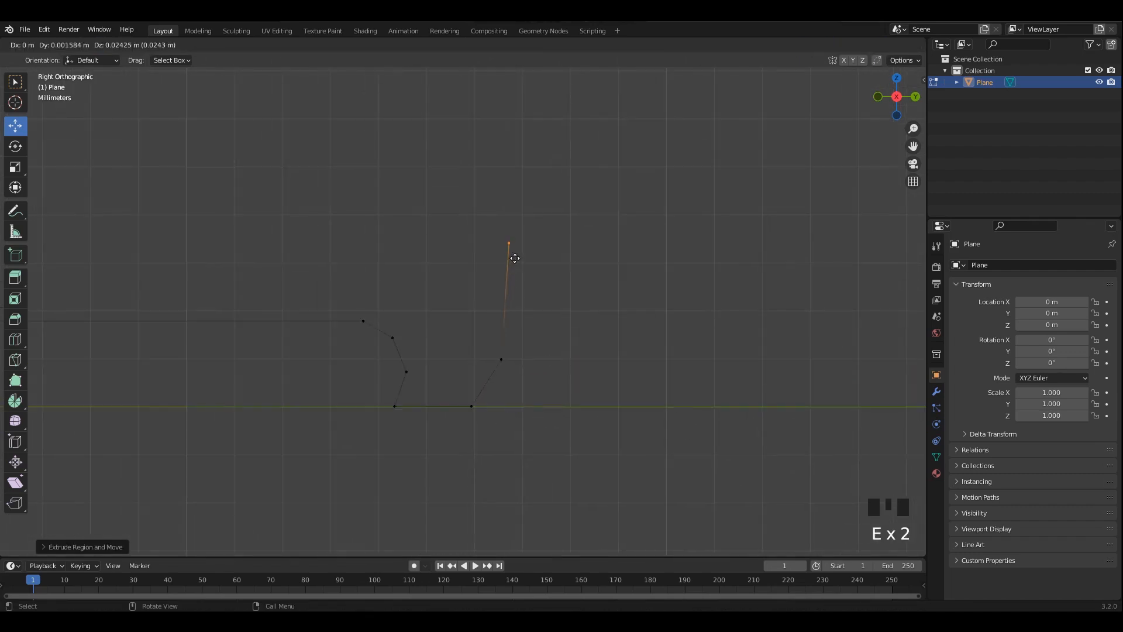
{"action": "left_click", "coordinate": [515, 258]}
{"action": "scroll", "coordinate": [513, 291], "scroll_direction": "down", "scroll_amount": 2}
{"action": "key", "text": "Tab"}
{"action": "scroll", "coordinate": [549, 340], "scroll_direction": "down", "scroll_amount": 2}
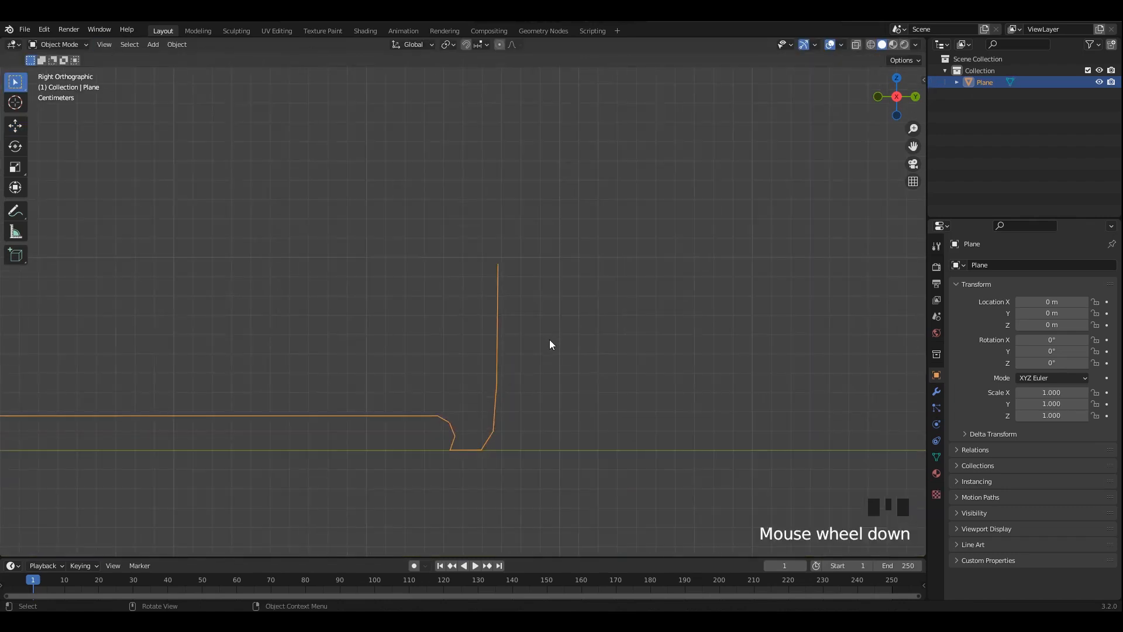
- Add a level 2 Subdivision modifier and a Screw modifier to the profile
{"action": "key", "text": "ctrl+2"}
{"action": "middle_click_drag", "start_coordinate": [555, 342], "coordinate": [579, 279], "text": "shift"}
{"action": "left_click", "coordinate": [936, 392]}
{"action": "left_click", "coordinate": [974, 297]}
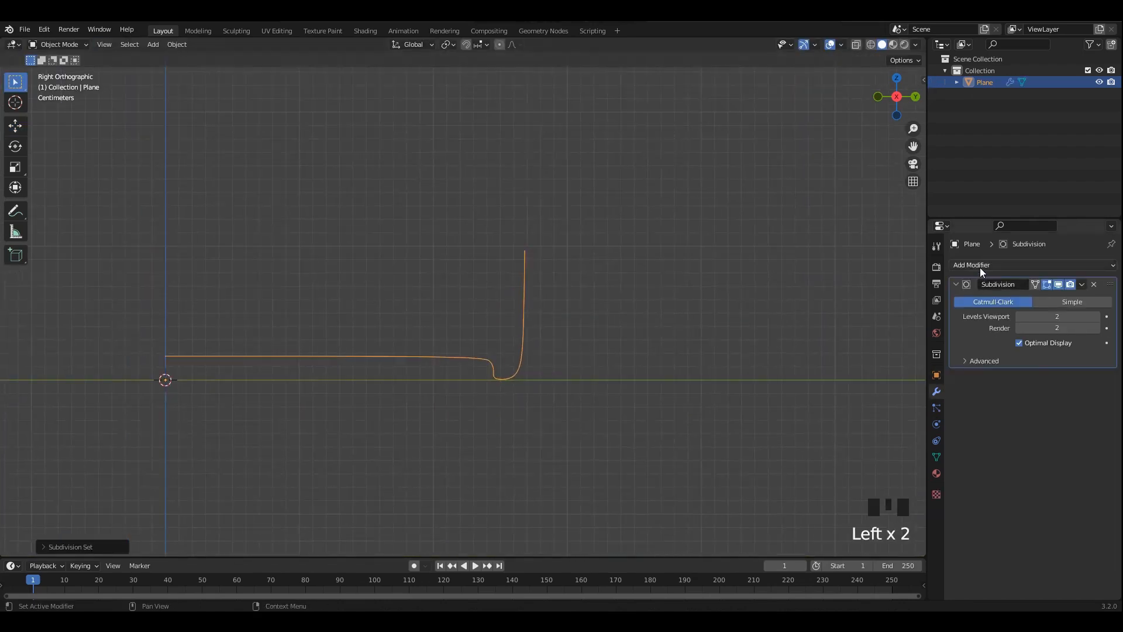
{"action": "left_click", "coordinate": [980, 268]}
{"action": "left_click", "coordinate": [871, 439]}
{"action": "middle_click_drag", "start_coordinate": [549, 337], "coordinate": [627, 321], "text": "shift"}
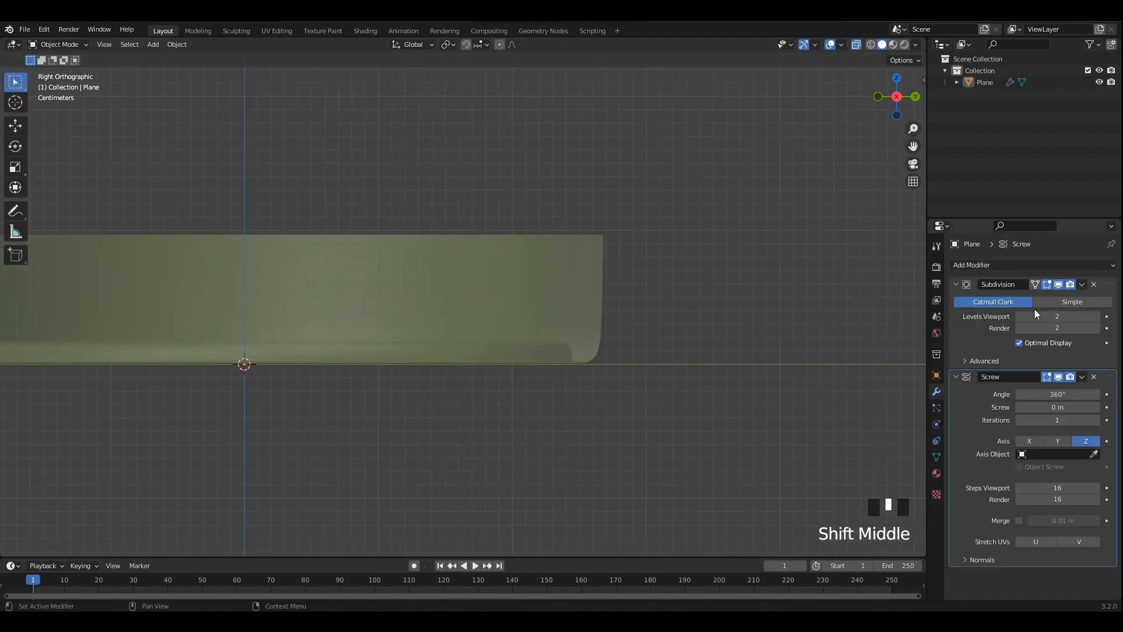
{"action": "left_click", "coordinate": [956, 285]}
{"action": "left_click", "coordinate": [956, 300]}
- Subdivide the foot's flat bottom edge and move the new vertex close to its outer corner
{"action": "key", "text": "Tab"}
{"action": "scroll", "coordinate": [628, 348], "scroll_direction": "up", "scroll_amount": 3}
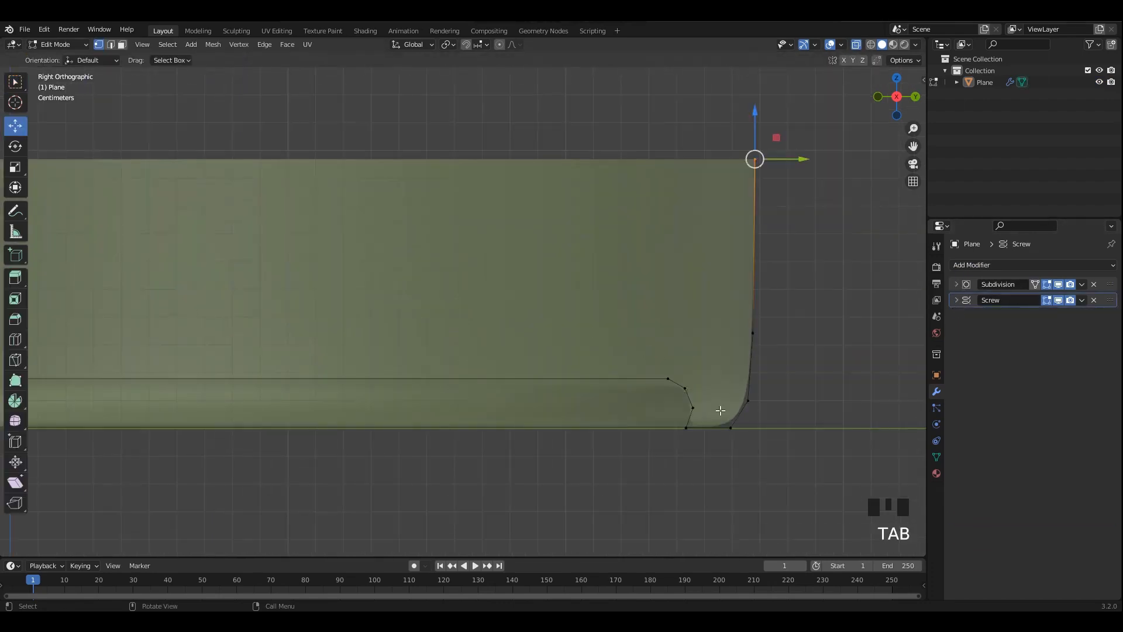
{"action": "middle_click_drag", "start_coordinate": [691, 410], "coordinate": [518, 308], "text": "shift"}
{"action": "left_click_drag", "start_coordinate": [510, 312], "coordinate": [509, 306]}
{"action": "scroll", "coordinate": [509, 310], "scroll_direction": "up", "scroll_amount": 1}
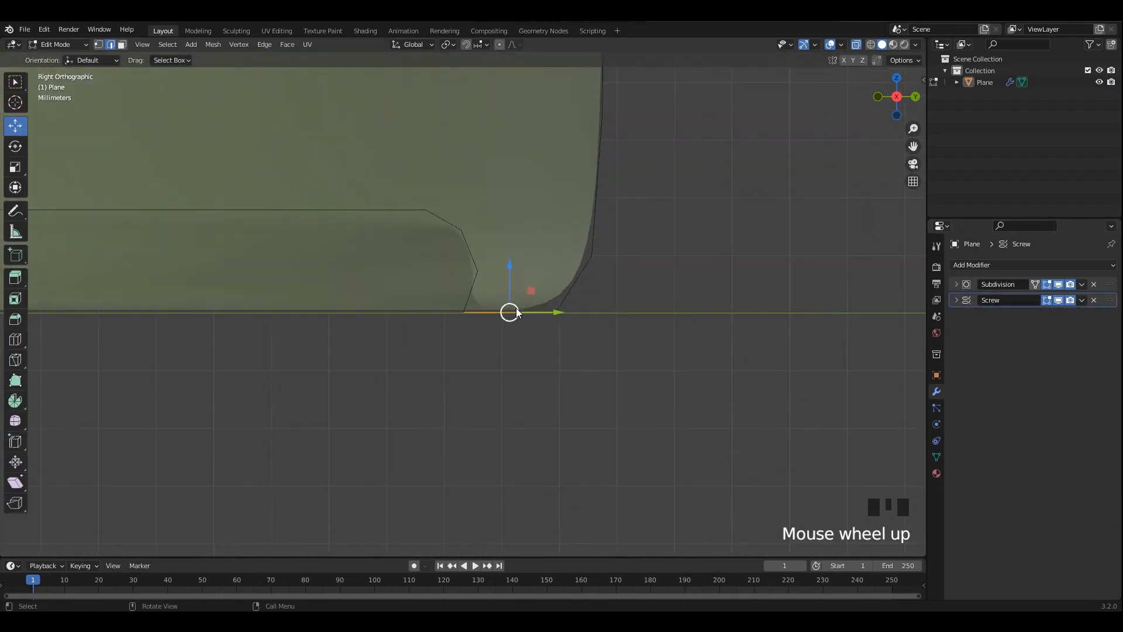
{"action": "right_click", "coordinate": [529, 309]}
{"action": "left_click", "coordinate": [468, 281]}
{"action": "scroll", "coordinate": [531, 324], "scroll_direction": "up", "scroll_amount": 3}
{"action": "left_click_drag", "start_coordinate": [563, 333], "coordinate": [641, 324]}
- Subdivide the remaining bottom edge of the foot and place the new vertex close to its inner corner
{"action": "key", "text": "Tab"}
{"action": "key", "text": "Tab"}
{"action": "left_click", "coordinate": [687, 247]}
{"action": "right_click", "coordinate": [549, 293]}
{"action": "left_click", "coordinate": [549, 296]}
{"action": "key", "text": "Tab"}
{"action": "key", "text": "alt+z"}
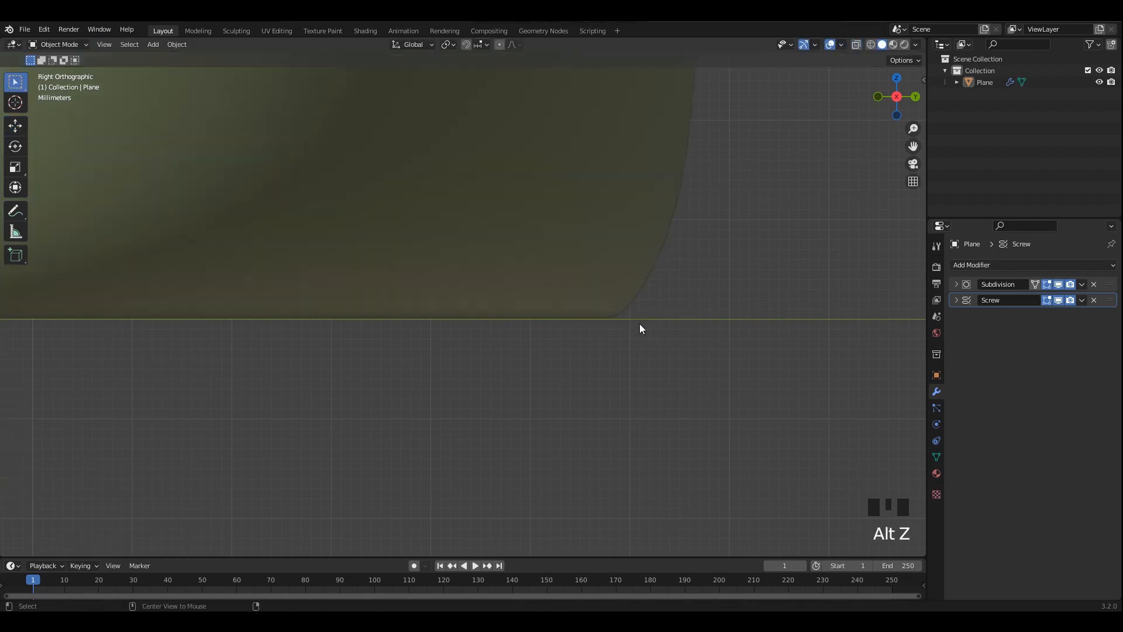
- Reorder the modifiers so that Subdivision comes after Screw
{"action": "scroll", "coordinate": [527, 279], "scroll_direction": "down", "scroll_amount": 8}
{"action": "mouse_move", "coordinate": [528, 280]}
{"action": "middle_mouse_down"}
{"action": "mouse_move", "coordinate": [514, 262]}
{"action": "mouse_move", "coordinate": [544, 275]}
{"action": "middle_mouse_up"}
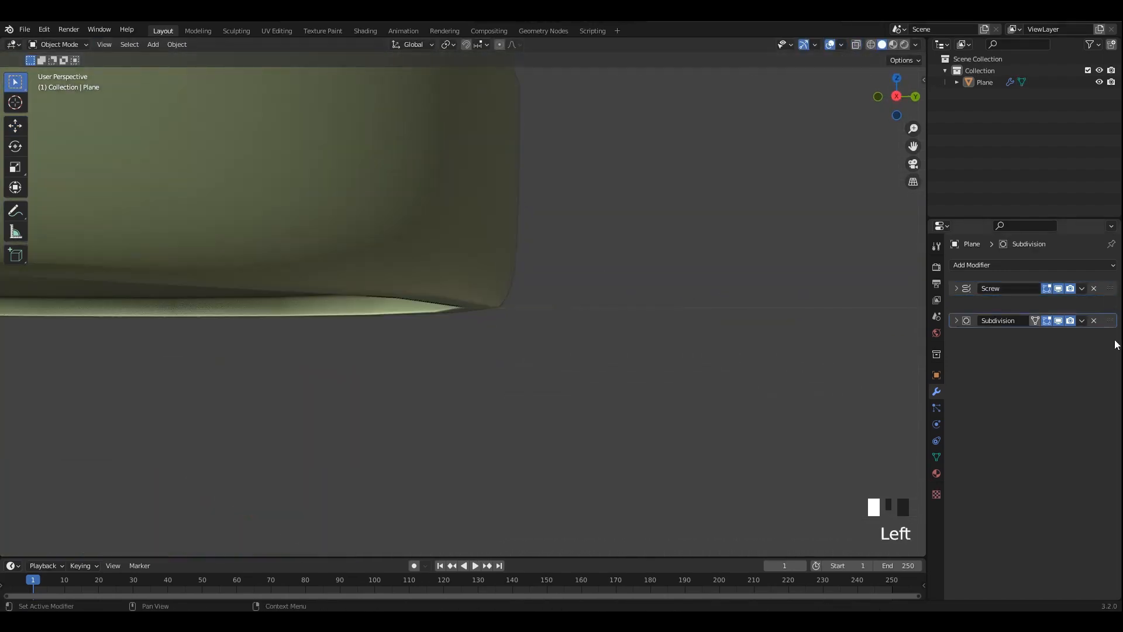
{"action": "left_click_drag", "start_coordinate": [1115, 341], "coordinate": [1114, 342]}
{"action": "middle_click_drag", "start_coordinate": [653, 342], "coordinate": [652, 215]}
{"action": "middle_click_drag", "start_coordinate": [435, 225], "coordinate": [534, 261]}
- Move the base line's centre vertex along Y onto the rotation axis to close the hole in the bottom
{"action": "key", "text": "Tab"}
{"action": "key", "text": "alt+z"}
{"action": "left_click", "coordinate": [340, 306]}
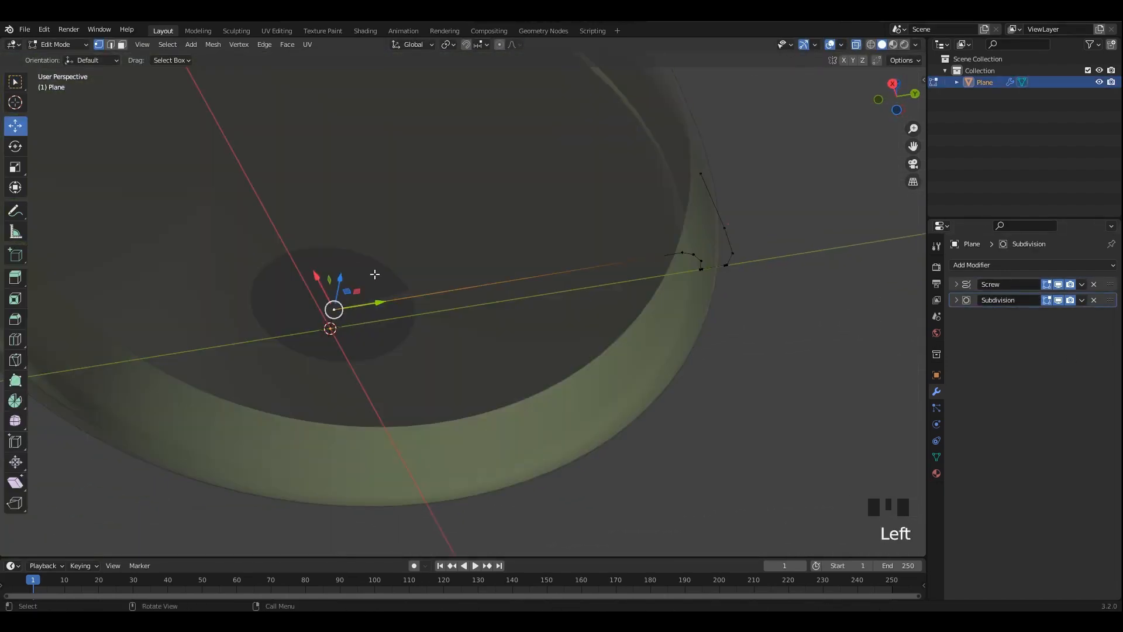
{"action": "key", "text": "KP_Decimal"}
{"action": "middle_click_drag", "start_coordinate": [424, 290], "coordinate": [429, 238]}
{"action": "scroll", "coordinate": [502, 282], "scroll_direction": "down", "scroll_amount": 15}
{"action": "key", "text": "alt+z"}
{"action": "scroll", "coordinate": [504, 287], "scroll_direction": "up", "scroll_amount": 7}
{"action": "left_click_drag", "start_coordinate": [509, 293], "coordinate": [543, 309]}
{"action": "scroll", "coordinate": [481, 299], "scroll_direction": "up", "scroll_amount": 5}
{"action": "scroll", "coordinate": [544, 308], "scroll_direction": "down", "scroll_amount": 4}
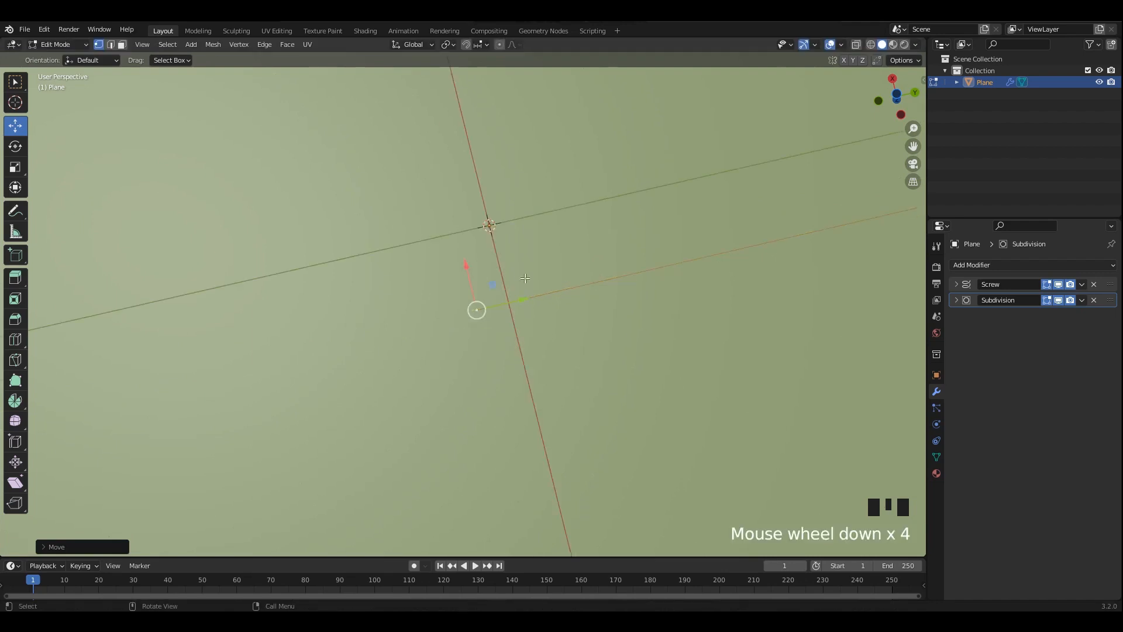
{"action": "middle_click_drag", "start_coordinate": [543, 308], "coordinate": [547, 333]}
{"action": "scroll", "coordinate": [548, 327], "scroll_direction": "down", "scroll_amount": 10}
{"action": "middle_click_drag", "start_coordinate": [641, 225], "coordinate": [583, 305]}
- Apply the object's transforms and save the file
{"action": "key", "text": "Tab"}
{"action": "double_click", "coordinate": [620, 279]}
{"action": "key", "text": "ctrl+a"}
{"action": "left_click", "coordinate": [607, 310]}
{"action": "key", "text": "KP_1"}
{"action": "key", "text": "Tab"}
{"action": "key", "text": "alt+z"}
{"action": "scroll", "coordinate": [583, 305], "scroll_direction": "up", "scroll_amount": 2}
{"action": "key", "text": "Tab"}
{"action": "key", "text": "ctrl+KP_1"}
{"action": "key", "text": "Tab"}
{"action": "middle_click_drag", "start_coordinate": [493, 289], "coordinate": [686, 286], "text": "alt"}
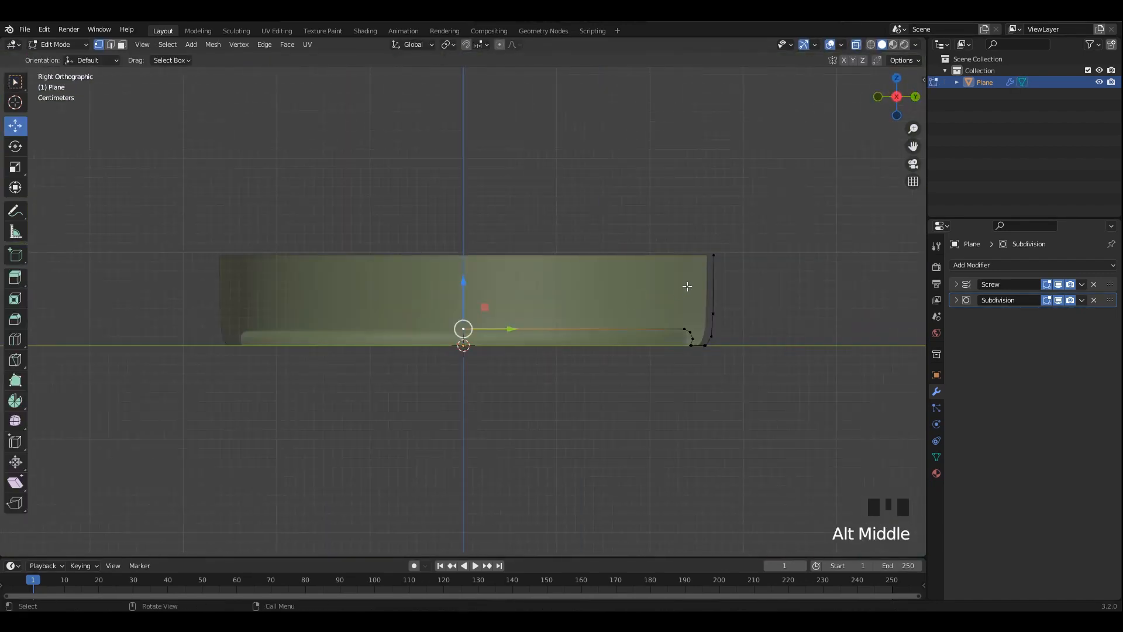
{"action": "key", "text": "ctrl+s"}
- Reposition the lower vertices of the outer wall to give the curve above the foot a softer bend
{"action": "scroll", "coordinate": [544, 311], "scroll_direction": "up", "scroll_amount": 2}
{"action": "middle_click_drag", "start_coordinate": [559, 283], "coordinate": [519, 304], "text": "shift"}
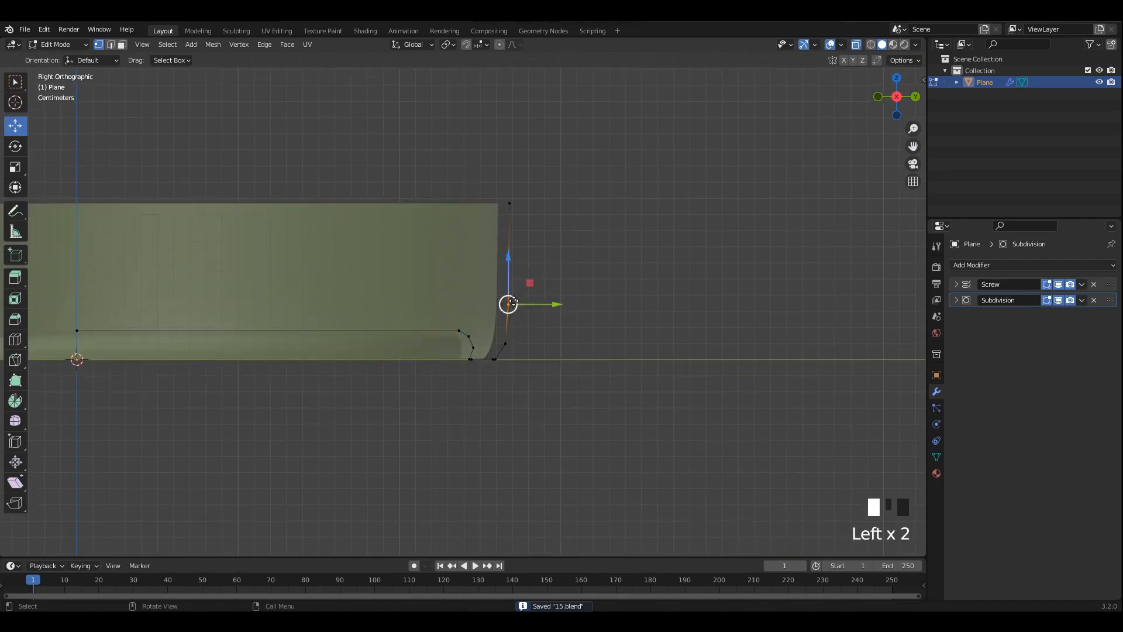
{"action": "left_click_drag", "start_coordinate": [513, 301], "coordinate": [516, 292]}
{"action": "scroll", "coordinate": [520, 331], "scroll_direction": "up", "scroll_amount": 1}
{"action": "middle_click_drag", "start_coordinate": [521, 331], "coordinate": [520, 293], "text": "shift"}
{"action": "left_click_drag", "start_coordinate": [528, 294], "coordinate": [498, 317]}
{"action": "left_click_drag", "start_coordinate": [505, 308], "coordinate": [507, 300]}
{"action": "key", "text": "ctrl+z"}
{"action": "left_click_drag", "start_coordinate": [505, 317], "coordinate": [529, 294]}
{"action": "left_click", "coordinate": [507, 300]}
{"action": "left_click_drag", "start_coordinate": [507, 300], "coordinate": [509, 297]}
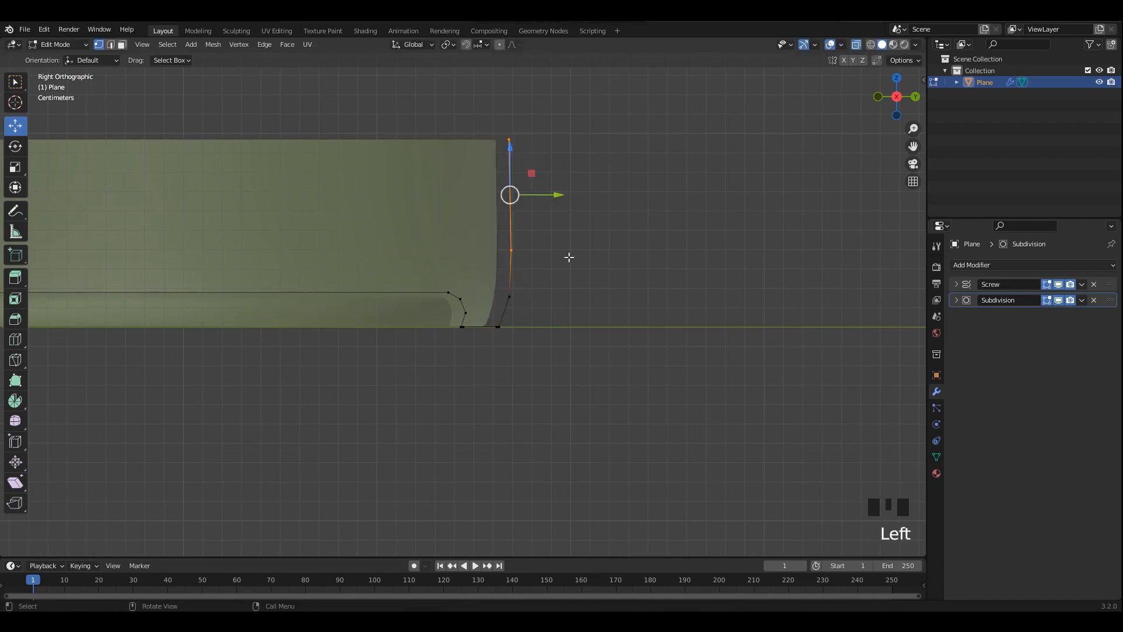
- Shift the two upper wall vertices outward along Y and the foot's outer corner vertices slightly inward
{"action": "left_click_drag", "start_coordinate": [554, 195], "coordinate": [553, 223]}
{"action": "left_click", "coordinate": [509, 298]}
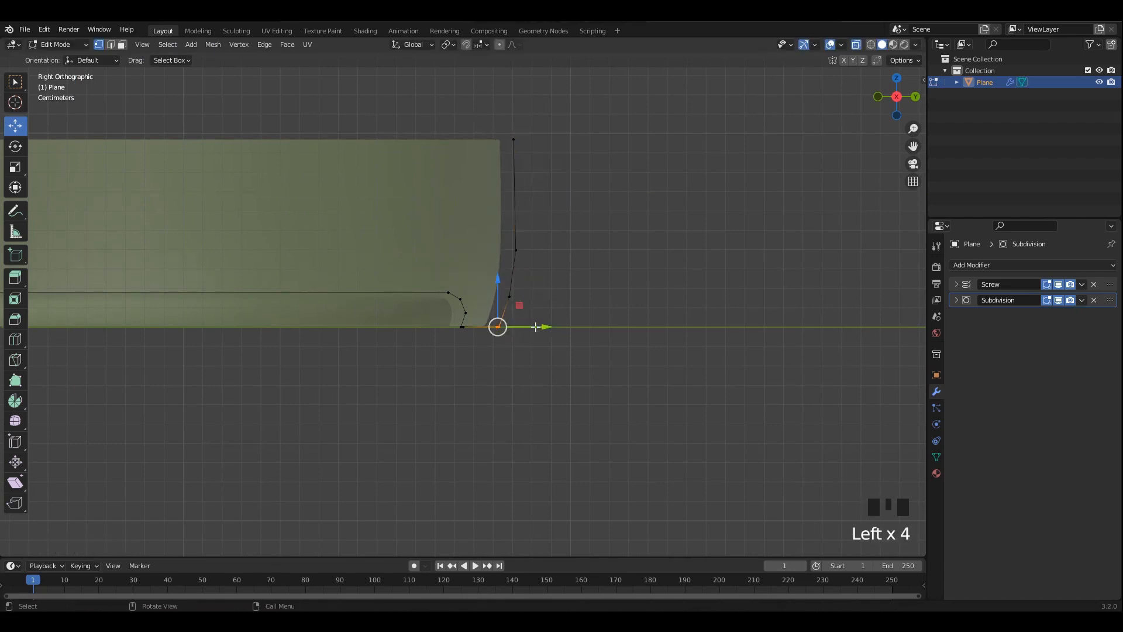
{"action": "left_click_drag", "start_coordinate": [535, 326], "coordinate": [532, 321]}
{"action": "scroll", "coordinate": [557, 253], "scroll_direction": "down", "scroll_amount": 2}
{"action": "key", "text": "Tab"}
{"action": "key", "text": "alt+z"}
{"action": "key", "text": "Tab"}
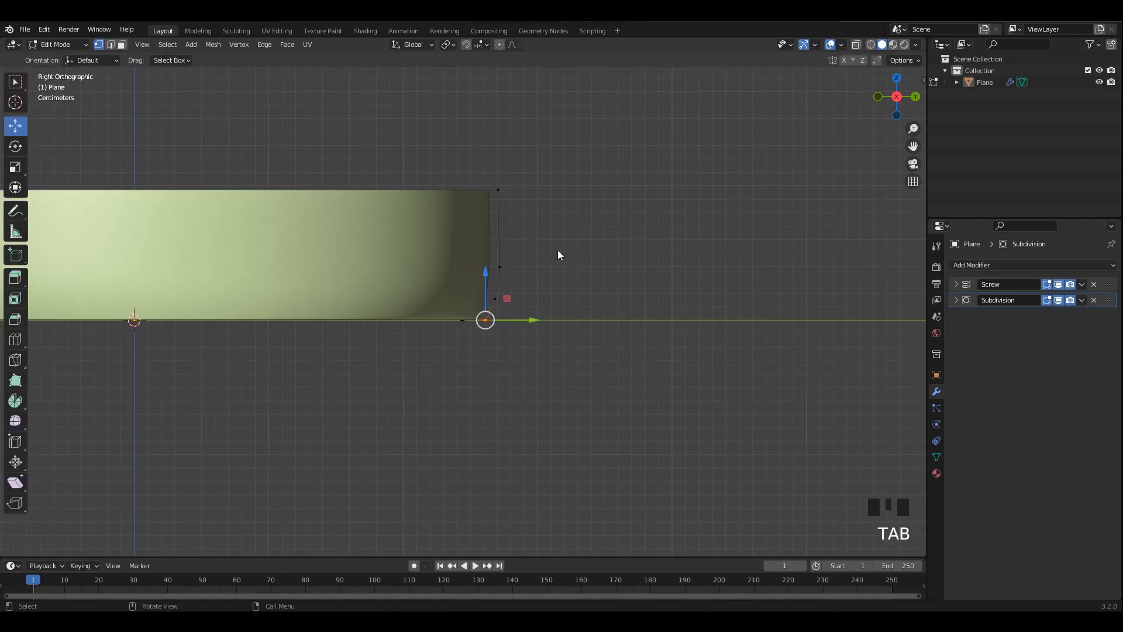
- Apply the reshaped object's transforms again and save the file
{"action": "key", "text": "Tab"}
{"action": "key", "text": "ctrl+a"}
{"action": "left_click", "coordinate": [455, 240]}
{"action": "key", "text": "ctrl+s"}
- Move the foot's inner bottom vertices inward along Y and adjust the curved corner of the base recess
{"action": "key", "text": "Tab"}
{"action": "middle_click_drag", "start_coordinate": [455, 240], "coordinate": [493, 298], "text": "shift"}
{"action": "scroll", "coordinate": [483, 308], "scroll_direction": "up", "scroll_amount": 4}
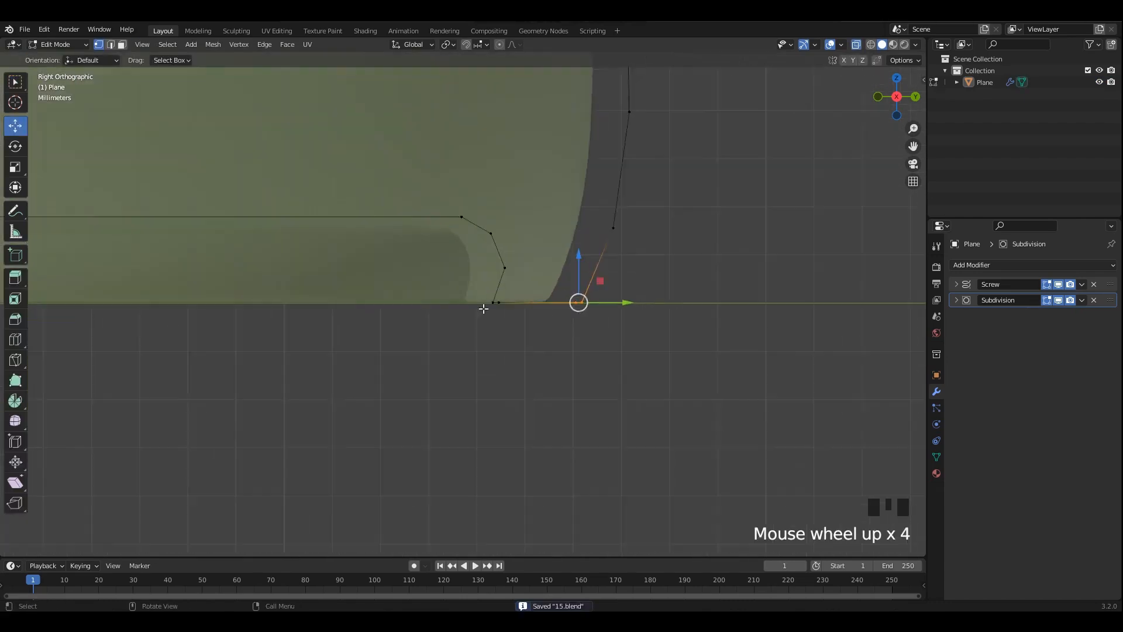
{"action": "left_click", "coordinate": [500, 303]}
{"action": "left_click_drag", "start_coordinate": [529, 302], "coordinate": [515, 303]}
{"action": "mouse_move", "coordinate": [506, 278]}
{"action": "left_mouse_down"}
{"action": "mouse_move", "coordinate": [525, 272]}
{"action": "mouse_move", "coordinate": [538, 227]}
{"action": "left_mouse_up"}
{"action": "left_click", "coordinate": [502, 222]}
{"action": "scroll", "coordinate": [501, 223], "scroll_direction": "down", "scroll_amount": 2}
{"action": "middle_click_drag", "start_coordinate": [381, 231], "coordinate": [462, 271], "text": "shift"}
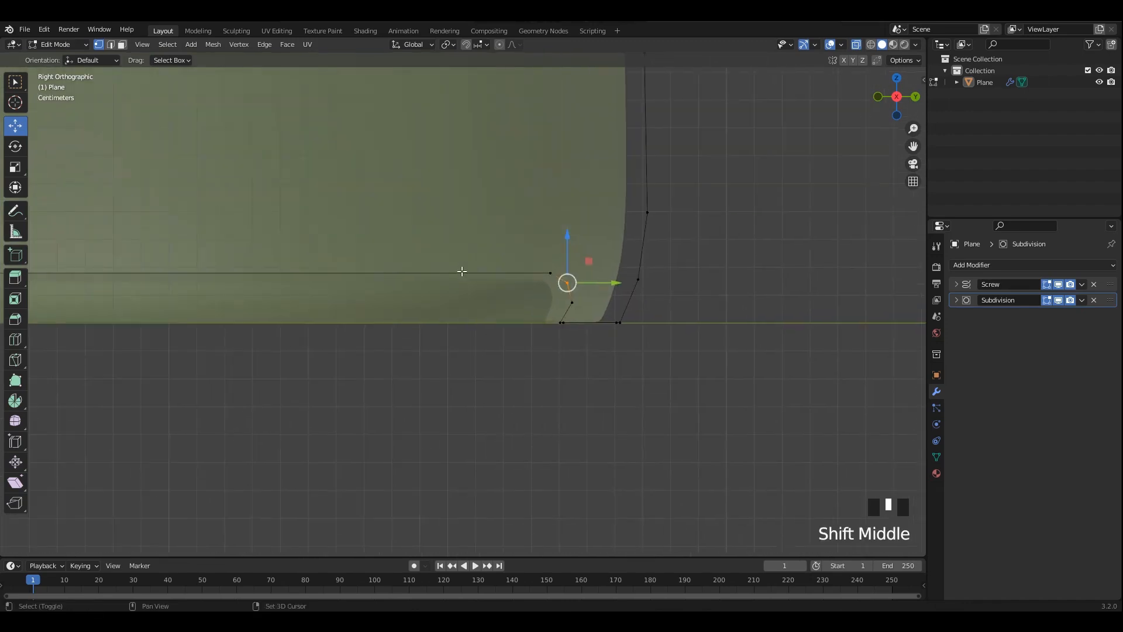
- Subdivide the horizontal base line and slide the new vertex along Y close to the recess corner
{"action": "right_click", "coordinate": [426, 273]}
{"action": "left_click", "coordinate": [381, 273]}
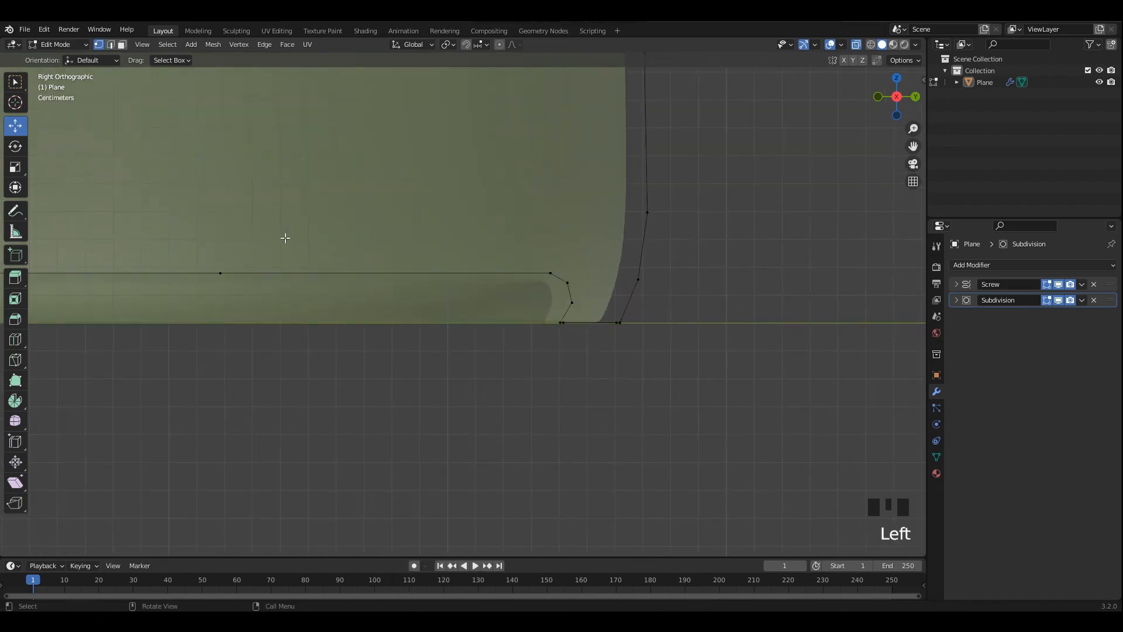
{"action": "left_click", "coordinate": [220, 273]}
{"action": "scroll", "coordinate": [220, 273], "scroll_direction": "down", "scroll_amount": 2}
{"action": "left_click_drag", "start_coordinate": [337, 281], "coordinate": [550, 280]}
{"action": "scroll", "coordinate": [594, 254], "scroll_direction": "up", "scroll_amount": 4}
{"action": "middle_click_drag", "start_coordinate": [593, 255], "coordinate": [428, 297], "text": "shift"}
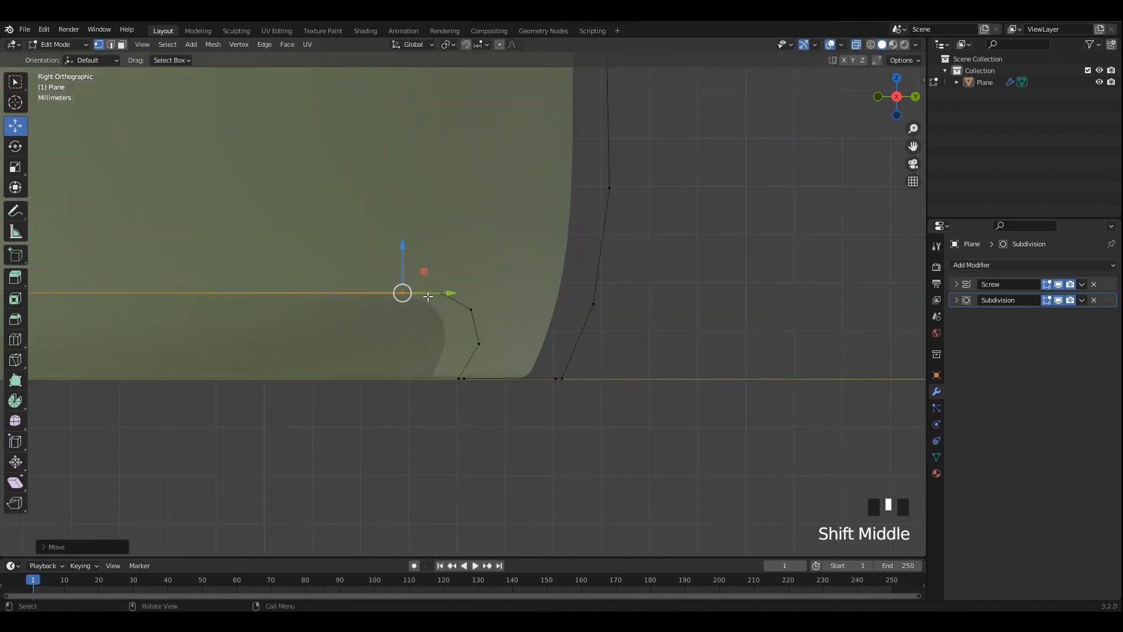
{"action": "left_click", "coordinate": [454, 291]}
- Check the bottle's underside, set its Subdivision level to 3, and save the file
{"action": "key", "text": "Tab"}
{"action": "scroll", "coordinate": [494, 328], "scroll_direction": "down", "scroll_amount": 2}
{"action": "middle_click_drag", "start_coordinate": [494, 329], "coordinate": [493, 304]}
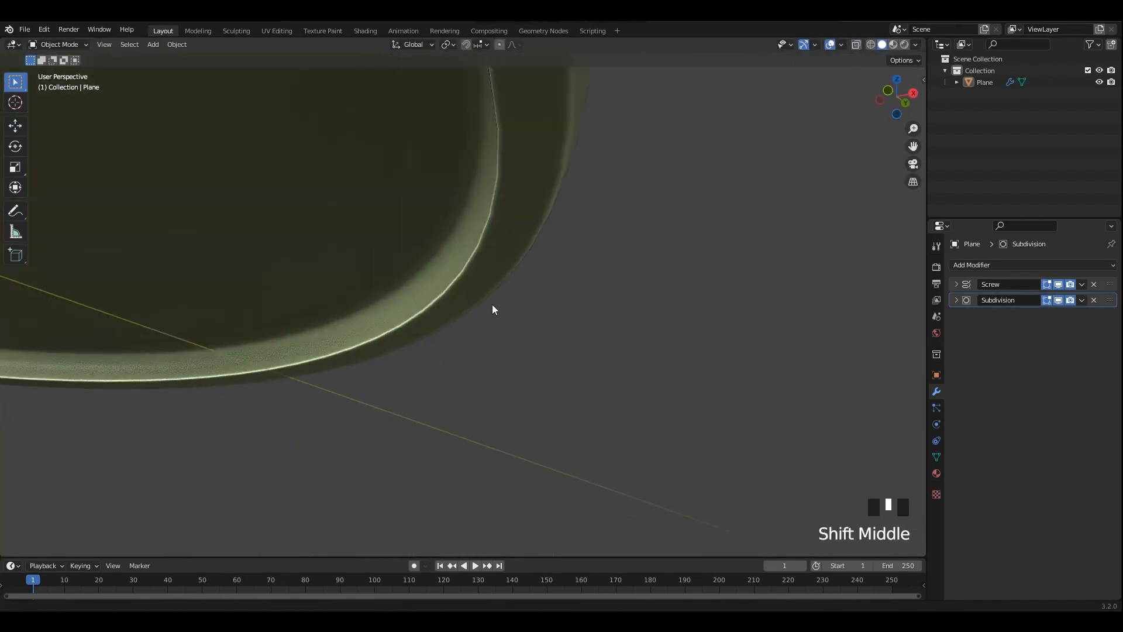
{"action": "left_click", "coordinate": [455, 278]}
{"action": "key", "text": "ctrl+1"}
{"action": "key", "text": "ctrl+3"}
{"action": "middle_click_drag", "start_coordinate": [645, 289], "coordinate": [553, 335]}
{"action": "key", "text": "grave"}
- Extrude the top vertex of the outer wall straight up along Z to form the tall bottle body
{"action": "key", "text": "Tab"}
{"action": "key", "text": "alt+z"}
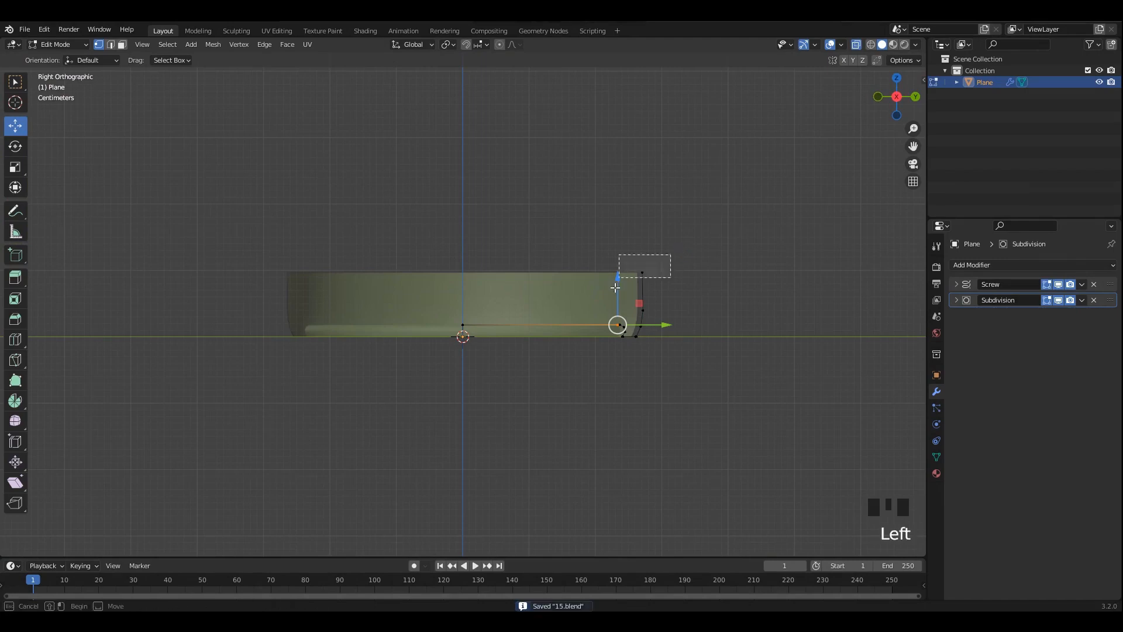
{"action": "left_click_drag", "start_coordinate": [616, 287], "coordinate": [615, 287]}
{"action": "middle_click_drag", "start_coordinate": [616, 288], "coordinate": [549, 429], "text": "shift"}
{"action": "key", "text": "e"}
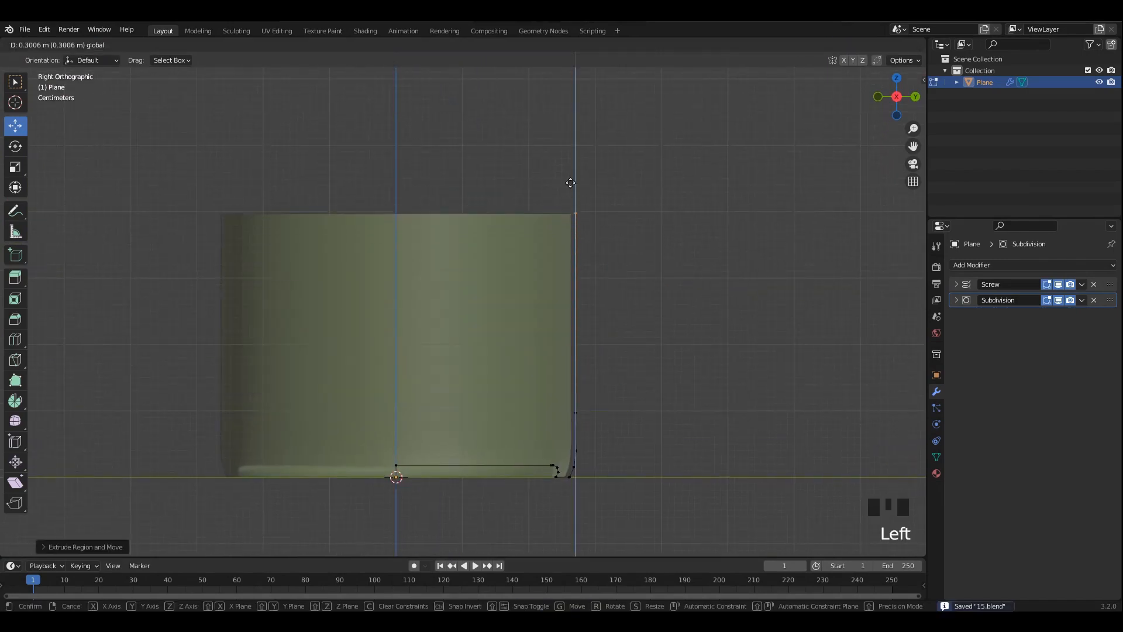
{"action": "left_click", "coordinate": [570, 134]}
- Extrude the top vertex of the outer wall upward and inward in two segments to form the bottle's shoulder
{"action": "scroll", "coordinate": [584, 323], "scroll_direction": "up", "scroll_amount": 2}
{"action": "scroll", "coordinate": [585, 324], "scroll_direction": "down", "scroll_amount": 3}
{"action": "middle_click_drag", "start_coordinate": [585, 324], "coordinate": [564, 321], "text": "shift"}
{"action": "key", "text": "e"}
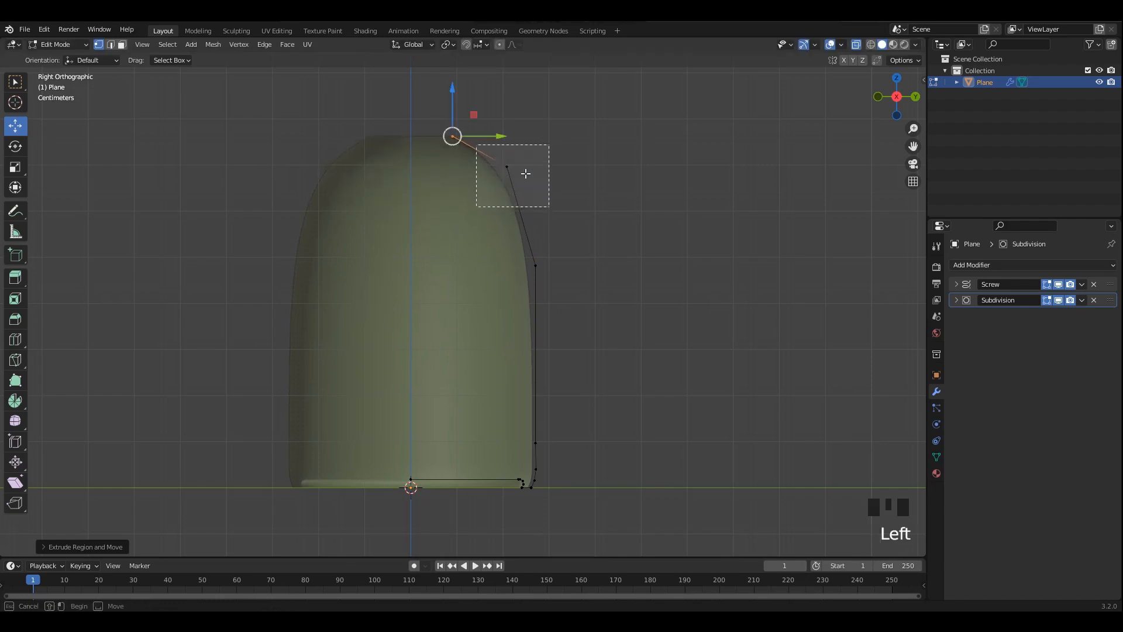
- Move the shoulder vertex outward and slightly down, and shift the upper wall vertex a little outward along Y
{"action": "left_click_drag", "start_coordinate": [525, 174], "coordinate": [549, 207]}
{"action": "left_click_drag", "start_coordinate": [550, 166], "coordinate": [561, 166]}
{"action": "left_click_drag", "start_coordinate": [517, 125], "coordinate": [518, 138]}
{"action": "left_click_drag", "start_coordinate": [595, 246], "coordinate": [518, 295]}
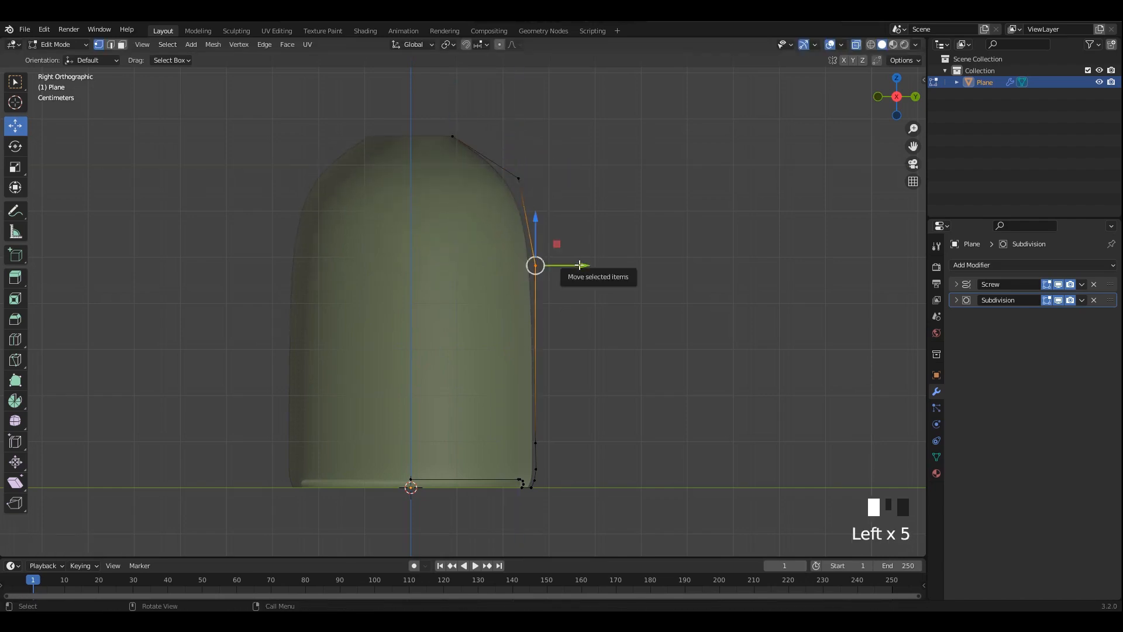
{"action": "left_click_drag", "start_coordinate": [579, 265], "coordinate": [584, 263]}
{"action": "middle_click_drag", "start_coordinate": [549, 398], "coordinate": [542, 314], "text": "shift"}
{"action": "scroll", "coordinate": [541, 313], "scroll_direction": "up", "scroll_amount": 2}
{"action": "middle_click_drag", "start_coordinate": [553, 191], "coordinate": [523, 392], "text": "shift"}
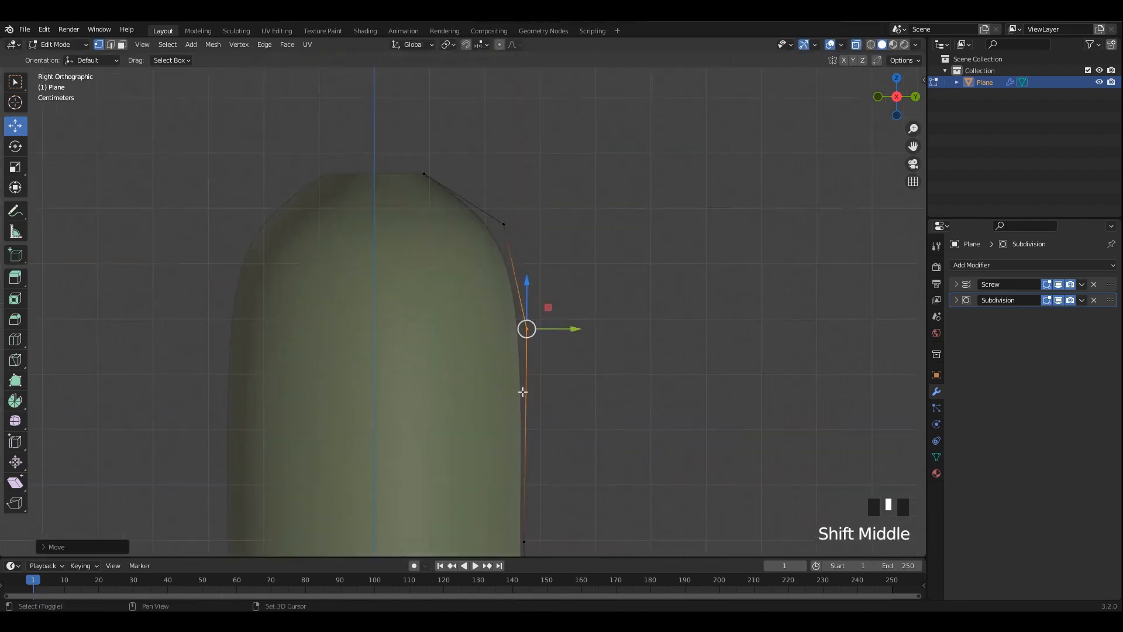
{"action": "scroll", "coordinate": [523, 391], "scroll_direction": "down", "scroll_amount": 2}
- Narrow the body by moving the profile's outer vertices inward along Y, and readjust the top and upper wall vertices
{"action": "left_click_drag", "start_coordinate": [635, 125], "coordinate": [416, 556]}
{"action": "left_click_drag", "start_coordinate": [530, 428], "coordinate": [507, 429]}
{"action": "left_click_drag", "start_coordinate": [394, 146], "coordinate": [459, 209]}
{"action": "left_click_drag", "start_coordinate": [452, 196], "coordinate": [459, 195]}
{"action": "left_click_drag", "start_coordinate": [594, 147], "coordinate": [421, 313]}
{"action": "left_click_drag", "start_coordinate": [497, 246], "coordinate": [504, 212]}
{"action": "scroll", "coordinate": [527, 255], "scroll_direction": "up", "scroll_amount": 2, "text": "shift"}
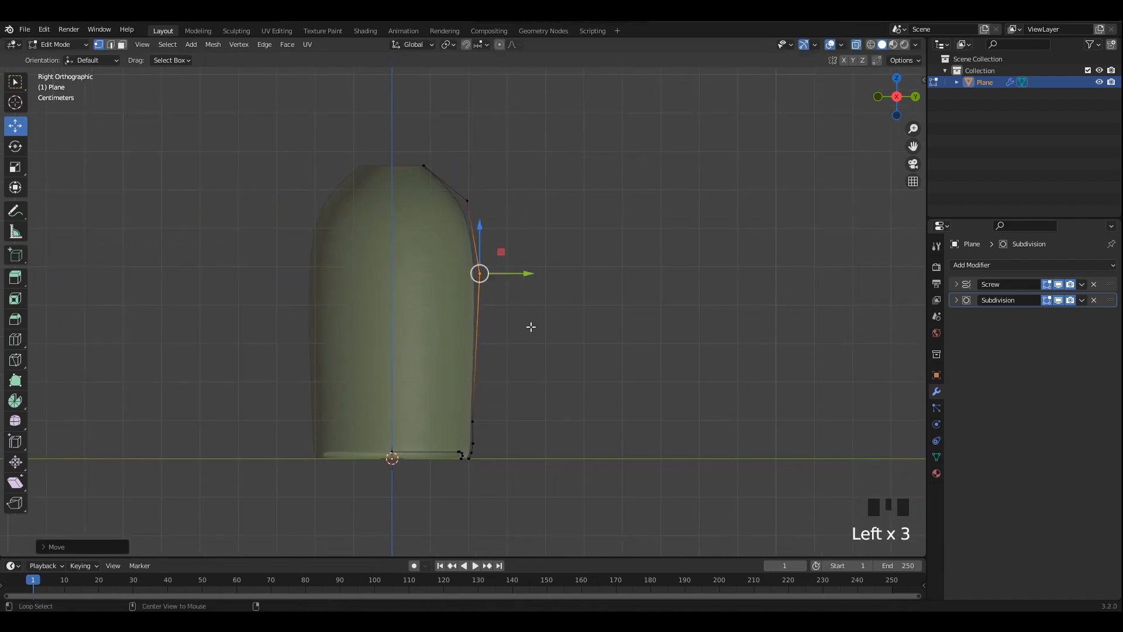
- Save the file and shift the lower outer wall vertex slightly outward along Y
{"action": "key", "text": "Tab"}
{"action": "scroll", "coordinate": [550, 310], "scroll_direction": "up", "scroll_amount": 2, "text": "shift"}
{"action": "key", "text": "Tab"}
{"action": "key", "text": "alt+z"}
{"action": "scroll", "coordinate": [499, 339], "scroll_direction": "up", "scroll_amount": 3}
{"action": "middle_click_drag", "start_coordinate": [499, 340], "coordinate": [518, 381], "text": "shift"}
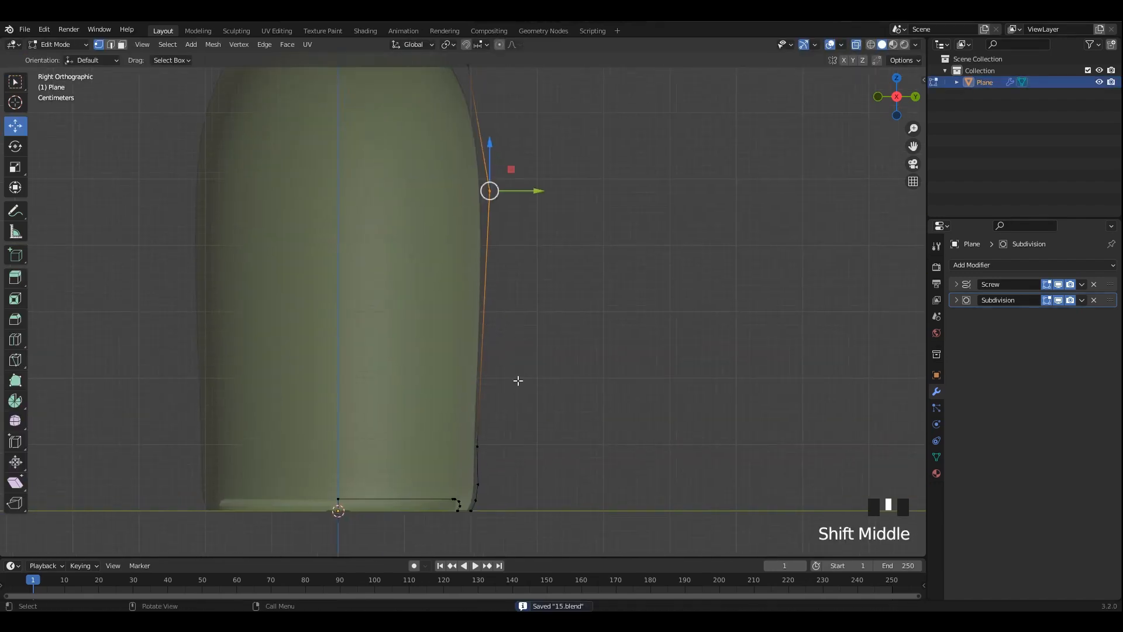
{"action": "left_click_drag", "start_coordinate": [511, 449], "coordinate": [516, 451]}
{"action": "key", "text": "Tab"}
{"action": "scroll", "coordinate": [543, 426], "scroll_direction": "down", "scroll_amount": 3}
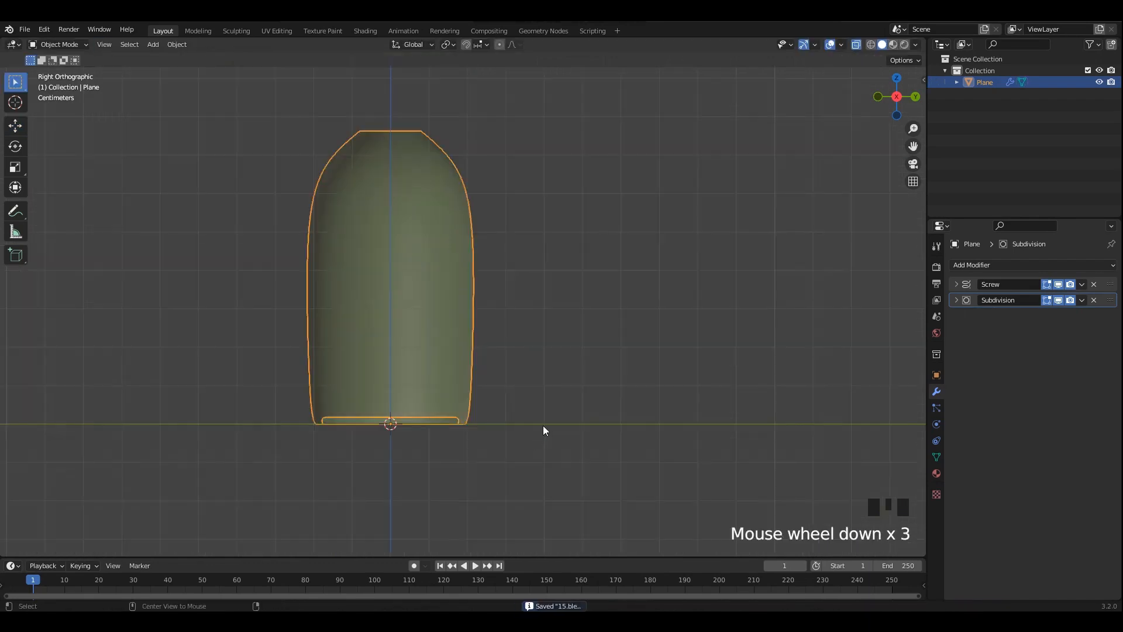
- Apply the bottle object's transforms and save the file
{"action": "key", "text": "Tab"}
{"action": "left_click", "coordinate": [549, 339]}
{"action": "key", "text": "Tab"}
{"action": "key", "text": "ctrl+a"}
{"action": "left_click", "coordinate": [462, 313]}
{"action": "key", "text": "ctrl+s"}
- Select the base recess and lower outer wall vertices together and raise them slightly along Z
{"action": "key", "text": "Tab"}
{"action": "left_click", "coordinate": [562, 316]}
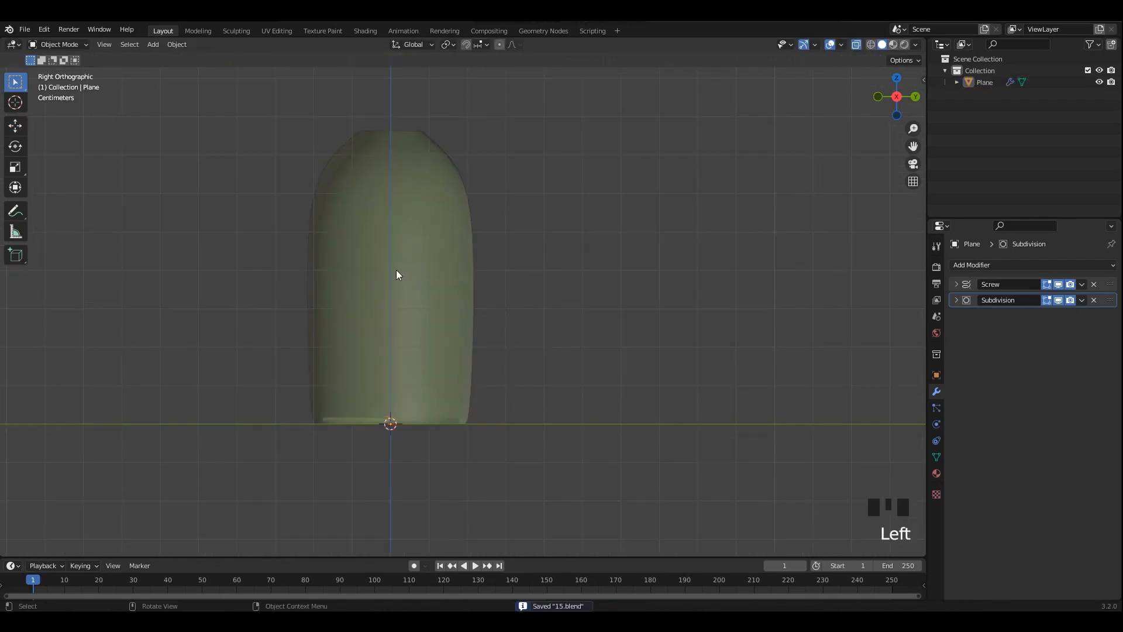
{"action": "scroll", "coordinate": [464, 305], "scroll_direction": "up", "scroll_amount": 3}
{"action": "key", "text": "alt+z"}
{"action": "key", "text": "alt+z"}
{"action": "key", "text": "alt+z"}
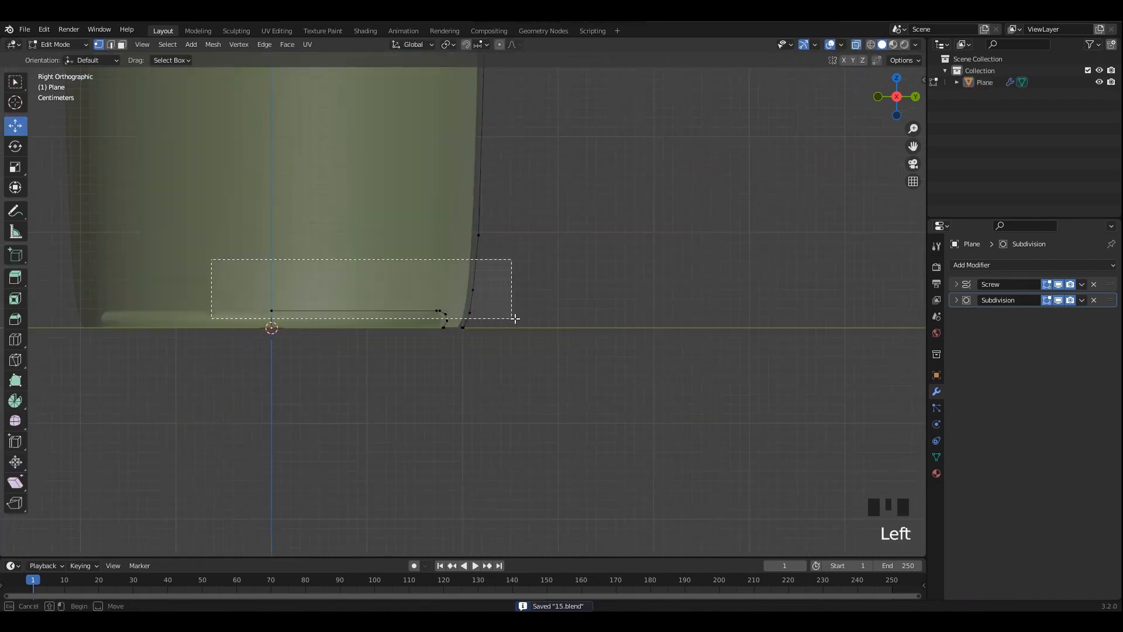
{"action": "left_click_drag", "start_coordinate": [515, 319], "coordinate": [515, 319]}
{"action": "scroll", "coordinate": [515, 319], "scroll_direction": "up", "scroll_amount": 1}
{"action": "left_click", "coordinate": [483, 301], "text": "shift"}
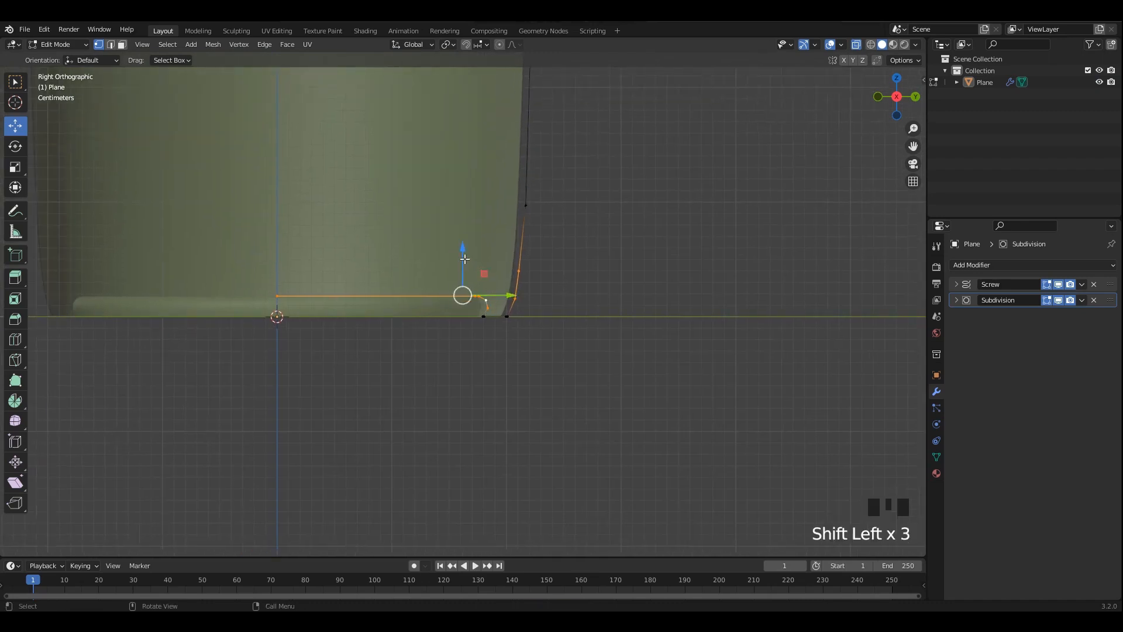
{"action": "left_click_drag", "start_coordinate": [465, 258], "coordinate": [467, 254]}
- Move the upper two of the closely spaced lower wall vertices up and outward to spread them along the body
{"action": "middle_click_drag", "start_coordinate": [583, 227], "coordinate": [544, 286], "text": "shift"}
{"action": "left_click", "coordinate": [487, 266]}
{"action": "scroll", "coordinate": [499, 327], "scroll_direction": "down", "scroll_amount": 2}
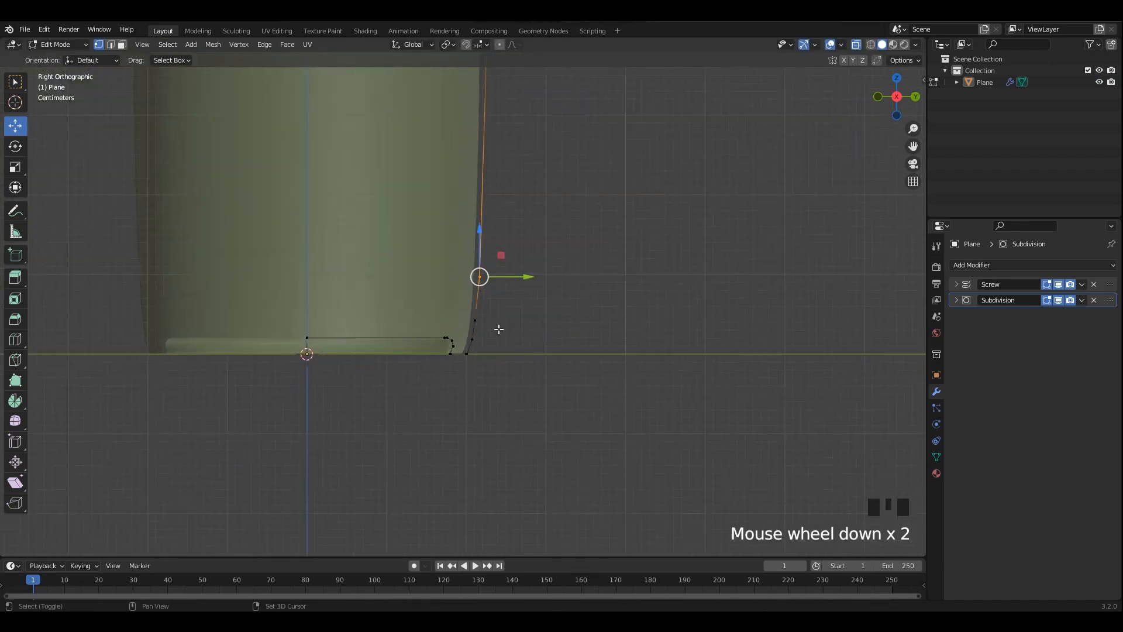
{"action": "middle_click_drag", "start_coordinate": [499, 329], "coordinate": [507, 421], "text": "shift"}
{"action": "left_click_drag", "start_coordinate": [494, 361], "coordinate": [504, 330]}
{"action": "scroll", "coordinate": [537, 317], "scroll_direction": "up", "scroll_amount": 2}
{"action": "middle_click_drag", "start_coordinate": [504, 330], "coordinate": [456, 466], "text": "shift"}
{"action": "left_click_drag", "start_coordinate": [456, 466], "coordinate": [483, 326]}
{"action": "middle_click_drag", "start_coordinate": [483, 327], "coordinate": [507, 204], "text": "shift"}
{"action": "left_click", "coordinate": [475, 352]}
{"action": "left_click_drag", "start_coordinate": [489, 321], "coordinate": [486, 323]}
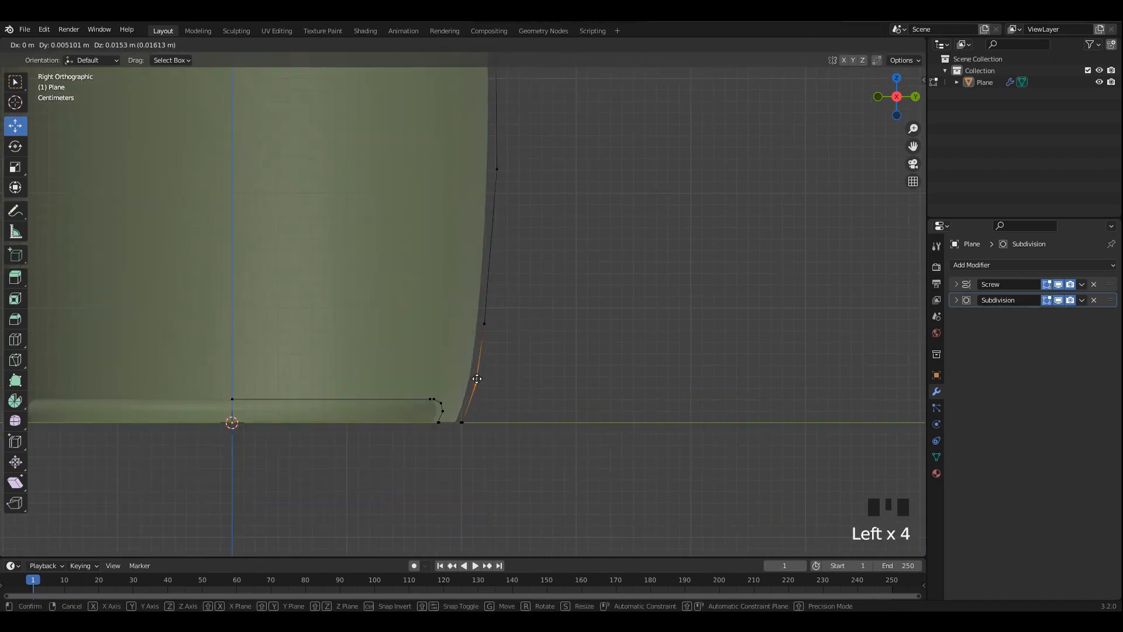
- Raise the vertex just above the foot slightly, and move the next wall vertex up and outward
{"action": "left_click_drag", "start_coordinate": [477, 379], "coordinate": [477, 379]}
{"action": "left_click", "coordinate": [484, 324]}
{"action": "left_click_drag", "start_coordinate": [484, 323], "coordinate": [495, 280]}
{"action": "scroll", "coordinate": [482, 386], "scroll_direction": "down", "scroll_amount": 2}
{"action": "middle_click_drag", "start_coordinate": [482, 386], "coordinate": [478, 539], "text": "shift"}
- Raise the mid-body wall vertex, then refine the heights of the wall vertices below it for an even lower curve
{"action": "left_click", "coordinate": [481, 363]}
{"action": "left_click_drag", "start_coordinate": [480, 357], "coordinate": [488, 297]}
{"action": "middle_click_drag", "start_coordinate": [544, 361], "coordinate": [549, 298], "text": "shift"}
{"action": "left_click_drag", "start_coordinate": [487, 362], "coordinate": [487, 349]}
{"action": "middle_click_drag", "start_coordinate": [503, 424], "coordinate": [484, 366], "text": "shift"}
{"action": "scroll", "coordinate": [484, 367], "scroll_direction": "up", "scroll_amount": 1}
{"action": "left_click", "coordinate": [460, 400]}
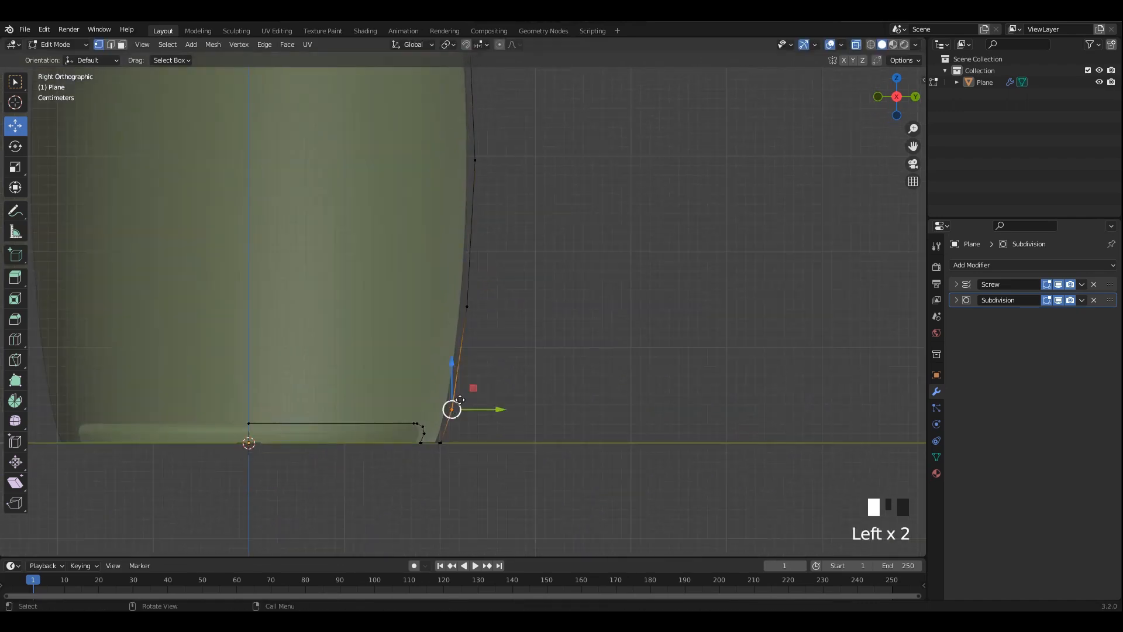
{"action": "left_click_drag", "start_coordinate": [462, 388], "coordinate": [462, 388]}
- Apply All Transforms to the bottle in Object Mode and save the file
{"action": "key", "text": "Tab"}
{"action": "scroll", "coordinate": [479, 270], "scroll_direction": "down", "scroll_amount": 3}
{"action": "left_click", "coordinate": [434, 338]}
{"action": "key", "text": "ctrl+a"}
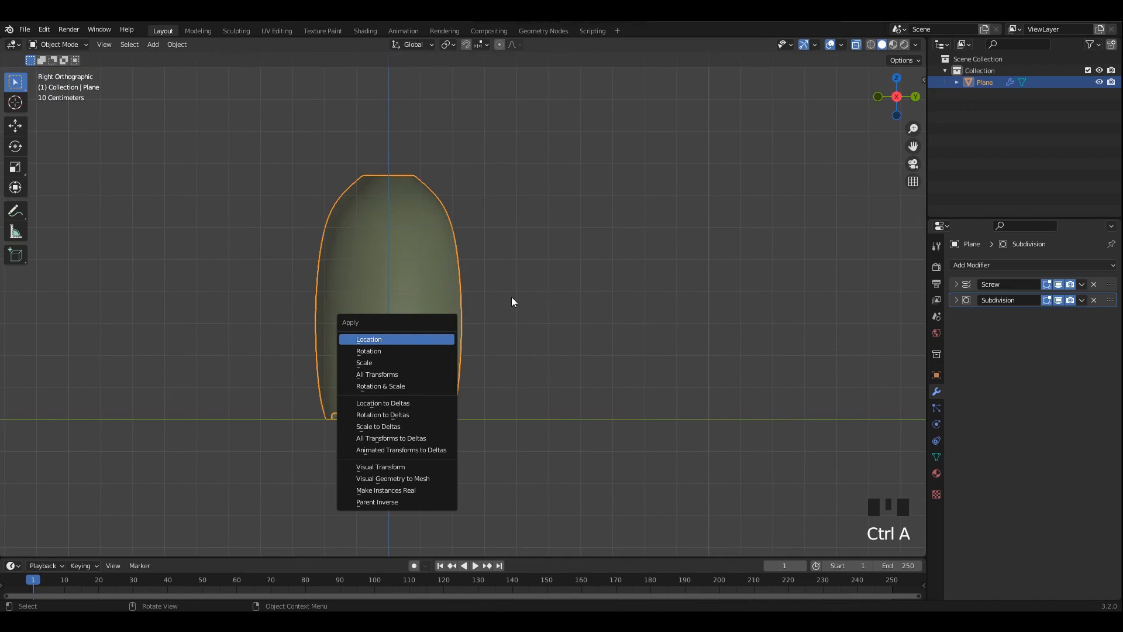
{"action": "left_click", "coordinate": [398, 375]}
{"action": "key", "text": "ctrl+s"}
- Move the mid-body vertex and the wall vertex below it outward along Y, and check the silhouette in Object Mode
{"action": "key", "text": "Tab"}
{"action": "scroll", "coordinate": [456, 349], "scroll_direction": "up", "scroll_amount": 2}
{"action": "middle_click_drag", "start_coordinate": [456, 349], "coordinate": [469, 288], "text": "shift"}
{"action": "scroll", "coordinate": [468, 287], "scroll_direction": "up", "scroll_amount": 2}
{"action": "left_click", "coordinate": [468, 286]}
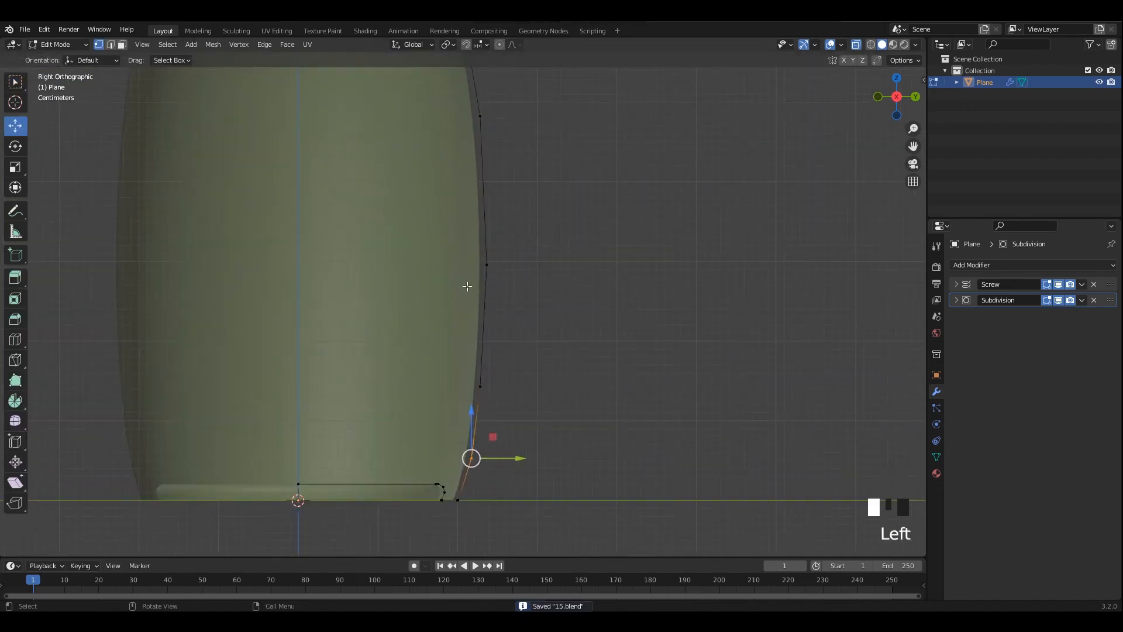
{"action": "left_click_drag", "start_coordinate": [525, 266], "coordinate": [528, 266]}
{"action": "middle_click_drag", "start_coordinate": [533, 311], "coordinate": [534, 280], "text": "shift"}
{"action": "left_click_drag", "start_coordinate": [533, 280], "coordinate": [525, 356]}
{"action": "key", "text": "alt+z"}
{"action": "key", "text": "Tab"}
{"action": "left_click", "coordinate": [585, 359]}
{"action": "scroll", "coordinate": [527, 328], "scroll_direction": "down", "scroll_amount": 4}
- Pull the mid-body vertex and the wall vertex below it inward along Y to straighten the bottle's sides
{"action": "left_click", "coordinate": [447, 338]}
{"action": "middle_click_drag", "start_coordinate": [475, 294], "coordinate": [504, 357], "text": "shift"}
{"action": "key", "text": "Tab"}
{"action": "scroll", "coordinate": [504, 356], "scroll_direction": "up", "scroll_amount": 1}
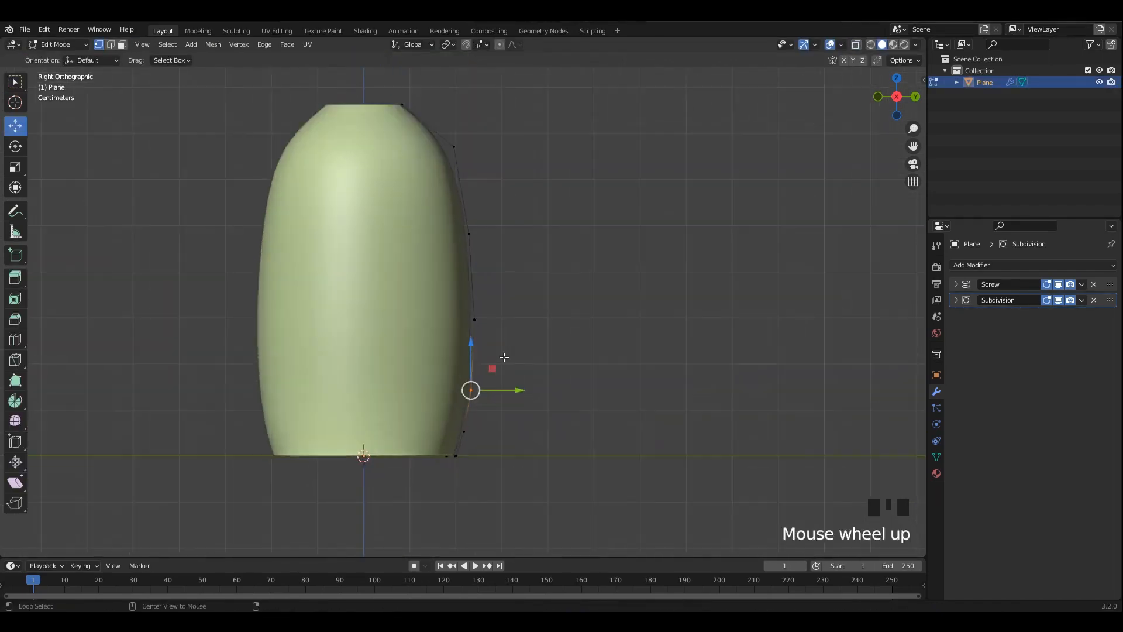
{"action": "key", "text": "alt+z"}
{"action": "left_click", "coordinate": [475, 320]}
{"action": "left_click", "coordinate": [500, 321]}
{"action": "left_click_drag", "start_coordinate": [511, 321], "coordinate": [504, 320]}
{"action": "left_click_drag", "start_coordinate": [440, 366], "coordinate": [501, 395]}
{"action": "key", "text": "Tab"}
{"action": "left_click", "coordinate": [490, 331]}
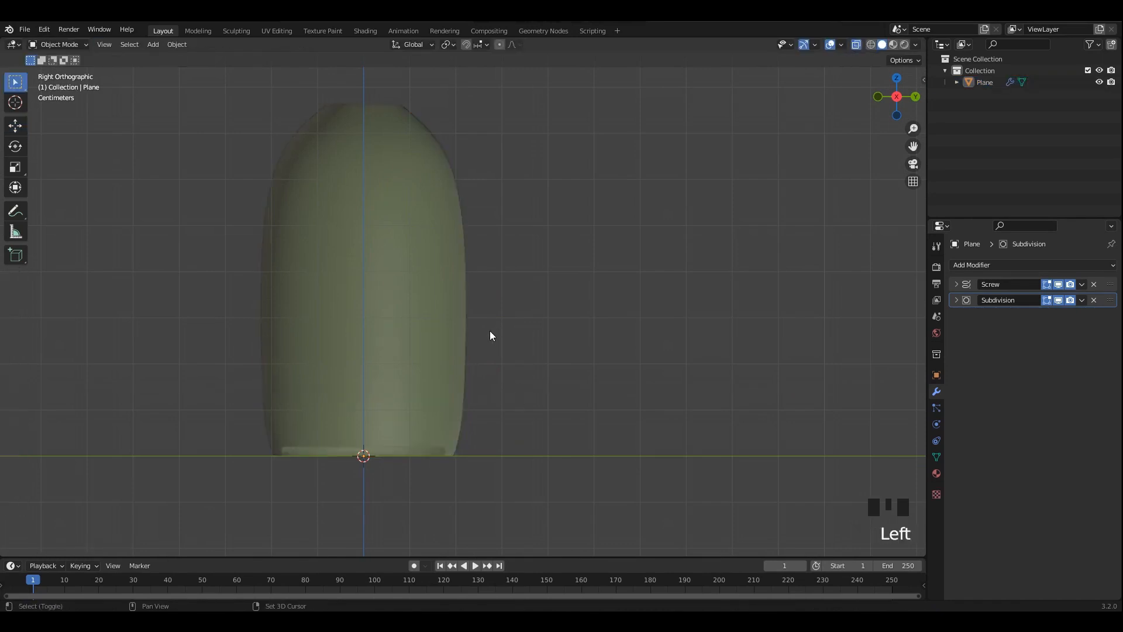
- Move the profile's top shoulder vertex slightly outward along Y
{"action": "middle_click_drag", "start_coordinate": [496, 326], "coordinate": [508, 409], "text": "shift"}
{"action": "key", "text": "alt+z"}
{"action": "middle_click_drag", "start_coordinate": [512, 485], "coordinate": [511, 539], "text": "shift"}
{"action": "key", "text": "alt+z"}
{"action": "key", "text": "Tab"}
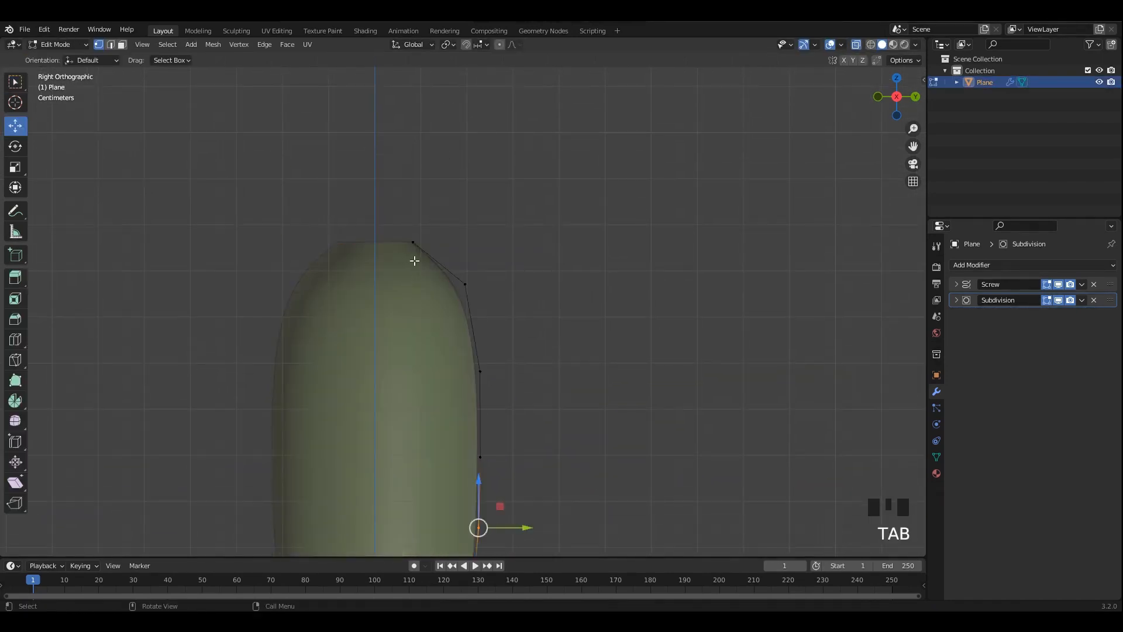
{"action": "scroll", "coordinate": [457, 282], "scroll_direction": "up", "scroll_amount": 2}
{"action": "left_click_drag", "start_coordinate": [463, 322], "coordinate": [472, 321]}
{"action": "middle_click_drag", "start_coordinate": [455, 335], "coordinate": [482, 376], "text": "shift"}
{"action": "scroll", "coordinate": [480, 300], "scroll_direction": "up", "scroll_amount": 2}
- Extrude the top vertex inward and up in three stages to form a narrow neck, raising its end along Z
{"action": "key", "text": "e"}
{"action": "middle_click_drag", "start_coordinate": [424, 271], "coordinate": [422, 371], "text": "shift"}
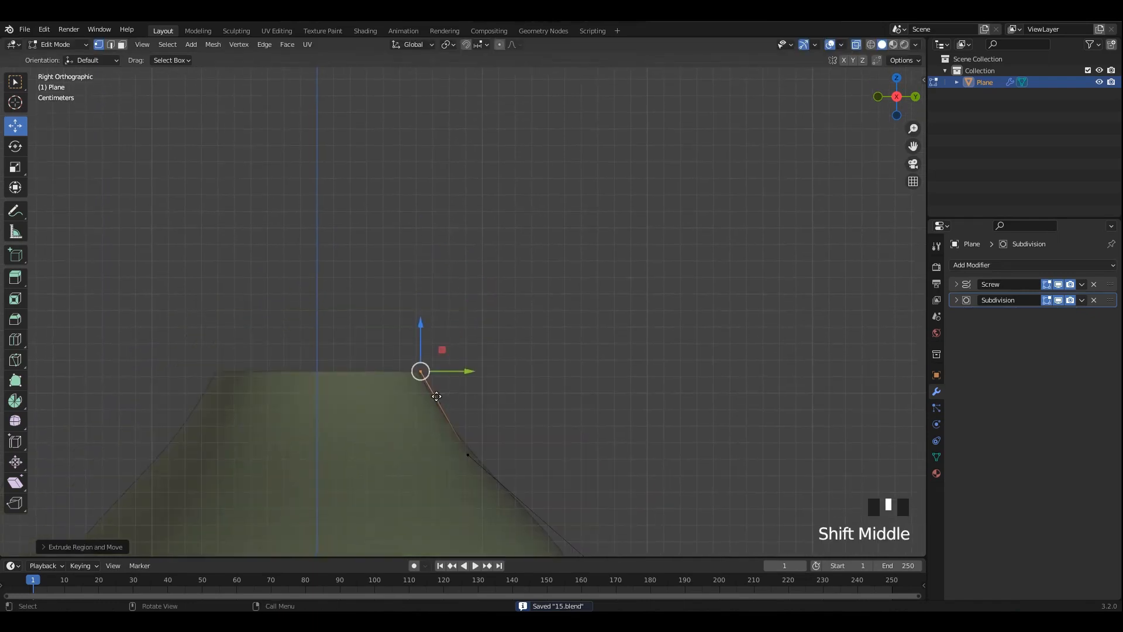
{"action": "left_click", "coordinate": [429, 253]}
{"action": "middle_click_drag", "start_coordinate": [423, 276], "coordinate": [414, 366], "text": "shift"}
{"action": "key", "text": "e"}
{"action": "right_click", "coordinate": [406, 296]}
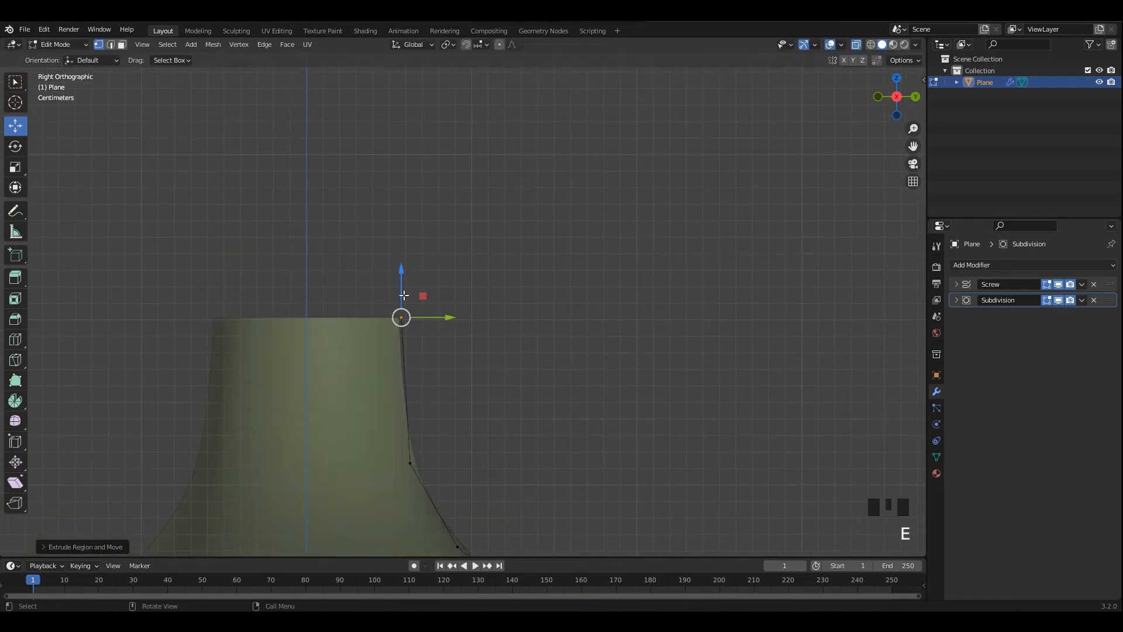
{"action": "left_click_drag", "start_coordinate": [402, 289], "coordinate": [398, 225]}
{"action": "scroll", "coordinate": [444, 353], "scroll_direction": "down", "scroll_amount": 2}
{"action": "scroll", "coordinate": [502, 273], "scroll_direction": "down", "scroll_amount": 1}
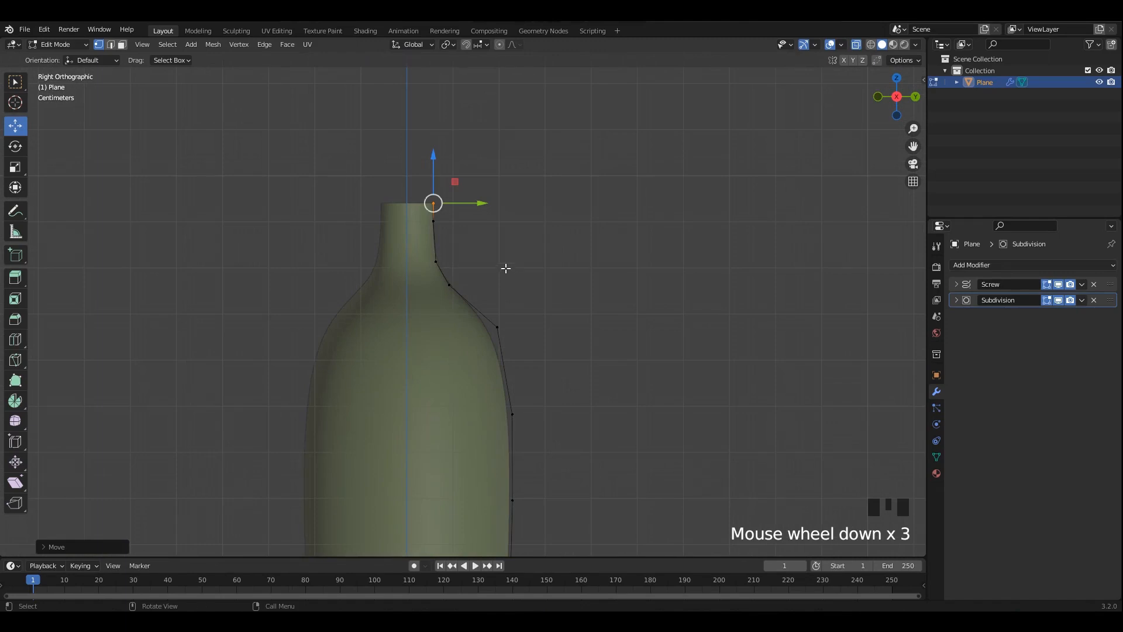
{"action": "key", "text": "alt+z"}
{"action": "key", "text": "Tab"}
{"action": "scroll", "coordinate": [496, 258], "scroll_direction": "up", "scroll_amount": 4}
{"action": "key", "text": "Tab"}
{"action": "key", "text": "alt+z"}
{"action": "scroll", "coordinate": [443, 217], "scroll_direction": "up", "scroll_amount": 1}
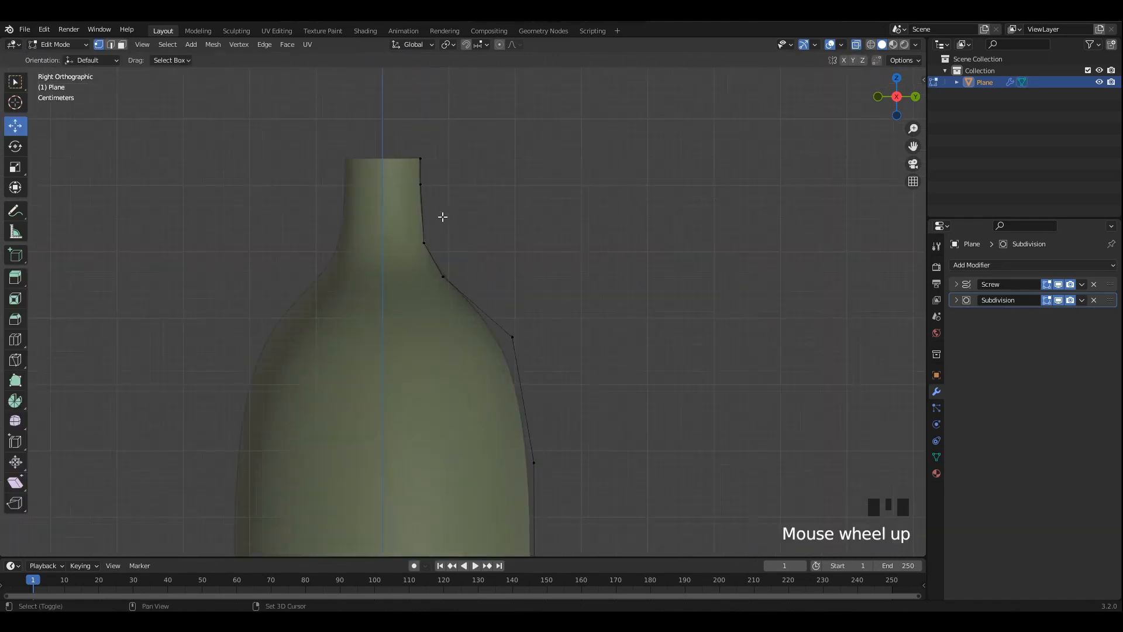
{"action": "middle_click_drag", "start_coordinate": [443, 217], "coordinate": [466, 313], "text": "shift"}
{"action": "left_click_drag", "start_coordinate": [468, 310], "coordinate": [426, 237]}
{"action": "left_click_drag", "start_coordinate": [477, 268], "coordinate": [488, 256]}
{"action": "key", "text": "ctrl+z"}
- Widen the neck by moving its three vertices outward along Y, and lower the middle neck vertex along Z
{"action": "left_click_drag", "start_coordinate": [533, 218], "coordinate": [419, 347], "text": "shift"}
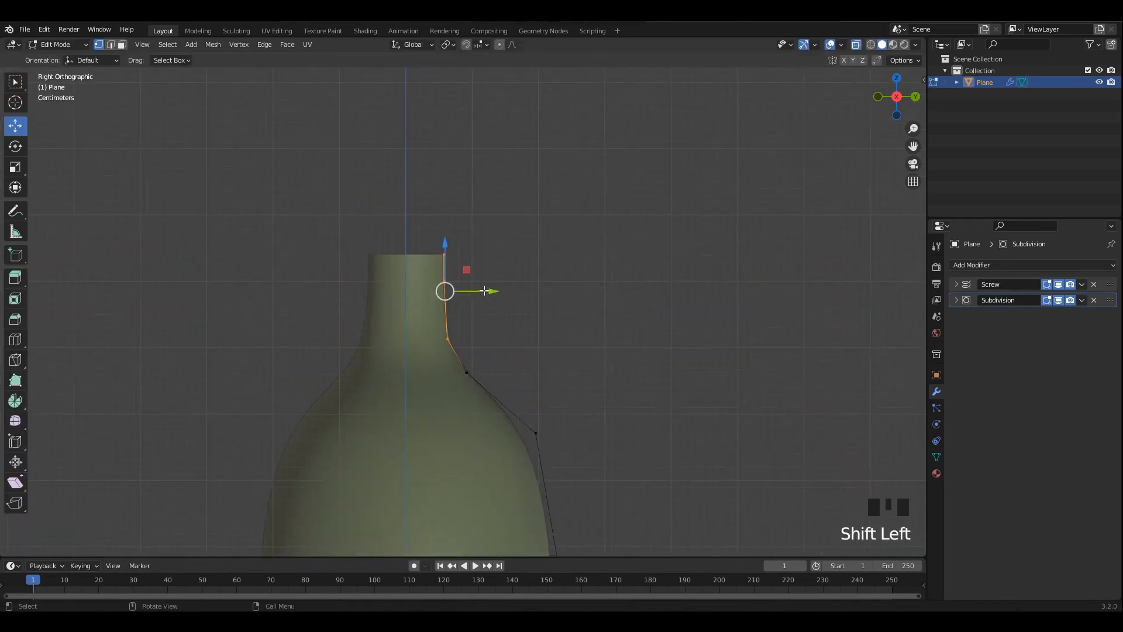
{"action": "left_click_drag", "start_coordinate": [485, 291], "coordinate": [471, 278]}
{"action": "scroll", "coordinate": [486, 271], "scroll_direction": "up", "scroll_amount": 2, "text": "shift"}
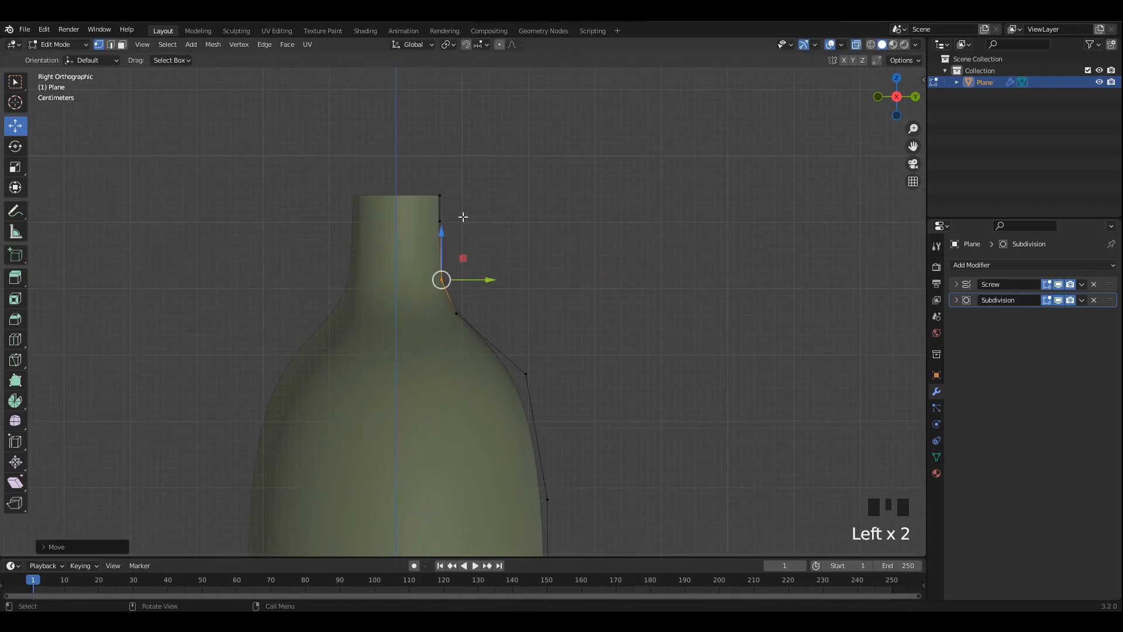
{"action": "left_click_drag", "start_coordinate": [439, 172], "coordinate": [439, 188]}
- Reposition the vertex between neck and shoulder outward and slightly down to smooth the transition
{"action": "middle_click_drag", "start_coordinate": [464, 308], "coordinate": [460, 259], "text": "shift"}
{"action": "left_click", "coordinate": [456, 267]}
{"action": "left_click_drag", "start_coordinate": [494, 264], "coordinate": [479, 257]}
{"action": "key", "text": "Tab"}
{"action": "left_click", "coordinate": [557, 271]}
{"action": "key", "text": "Tab"}
{"action": "scroll", "coordinate": [527, 280], "scroll_direction": "up", "scroll_amount": 2}
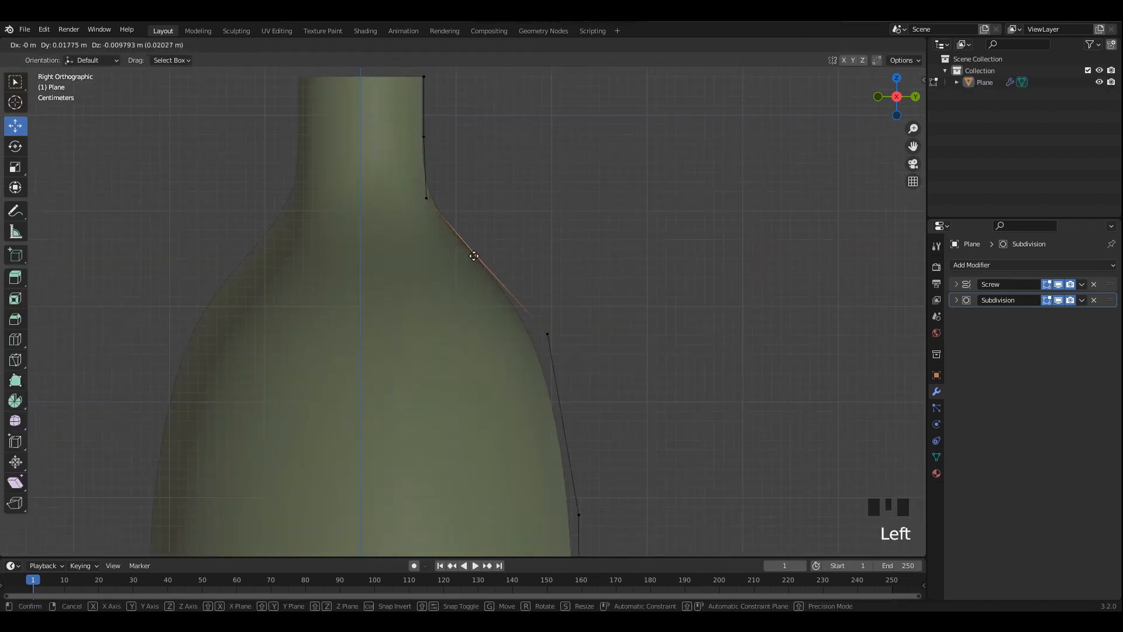
{"action": "middle_click_drag", "start_coordinate": [527, 287], "coordinate": [499, 235], "text": "shift"}
- Move the shoulder vertex and the upper body vertex below it slightly inward along Y, and check the silhouette
{"action": "left_click_drag", "start_coordinate": [579, 238], "coordinate": [506, 317]}
{"action": "left_click", "coordinate": [534, 293]}
{"action": "middle_click_drag", "start_coordinate": [533, 293], "coordinate": [511, 265], "text": "shift"}
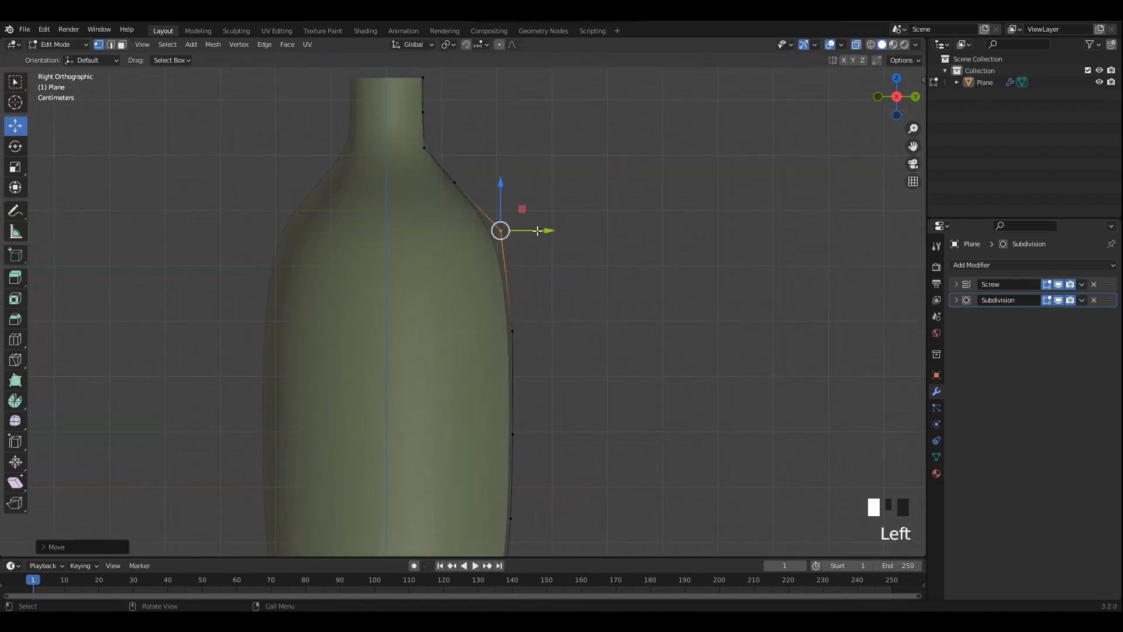
{"action": "left_click_drag", "start_coordinate": [537, 231], "coordinate": [533, 232]}
{"action": "left_click", "coordinate": [532, 322]}
{"action": "left_click_drag", "start_coordinate": [565, 324], "coordinate": [546, 326]}
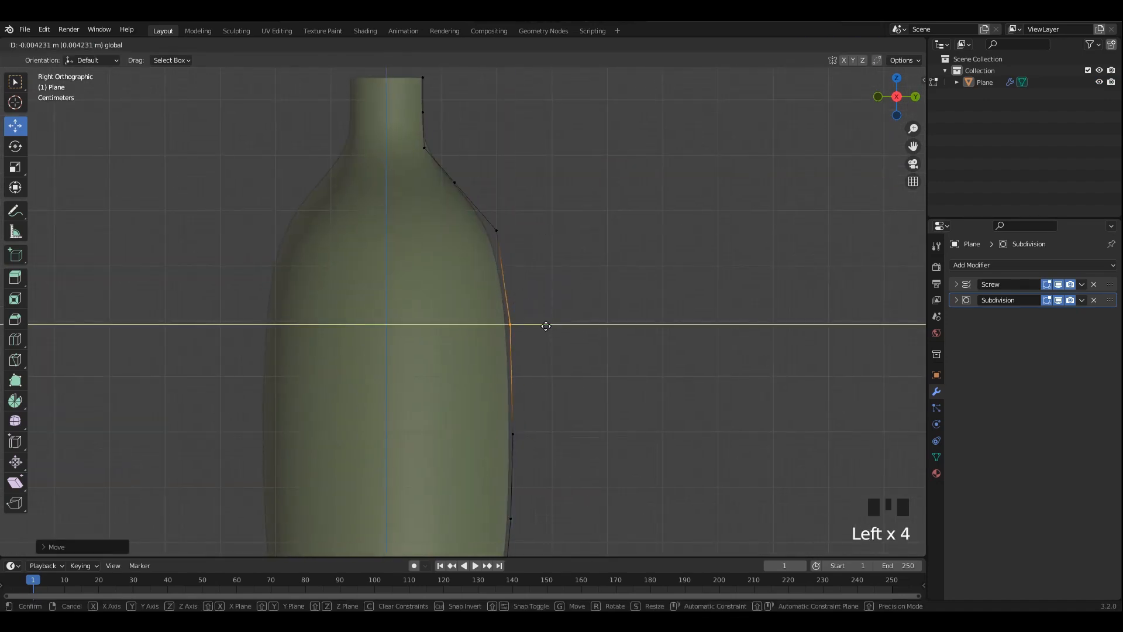
{"action": "scroll", "coordinate": [562, 321], "scroll_direction": "down", "scroll_amount": 3}
{"action": "key", "text": "alt+z"}
{"action": "key", "text": "Tab"}
{"action": "left_click", "coordinate": [561, 298]}
- Move the shoulder vertex down and slightly inward, and nudge the vertex between neck and shoulder outward
{"action": "key", "text": "Tab"}
{"action": "scroll", "coordinate": [470, 269], "scroll_direction": "up", "scroll_amount": 2}
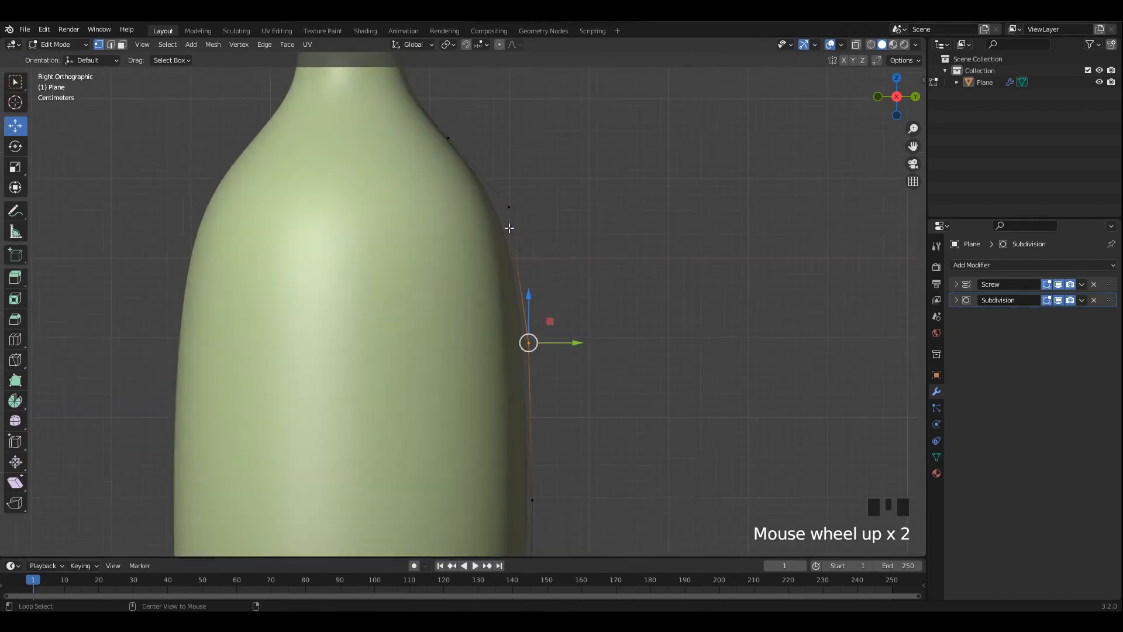
{"action": "key", "text": "alt+z"}
{"action": "left_click", "coordinate": [509, 205]}
{"action": "left_click_drag", "start_coordinate": [509, 205], "coordinate": [504, 220]}
{"action": "middle_click_drag", "start_coordinate": [462, 233], "coordinate": [452, 337], "text": "shift"}
{"action": "left_click", "coordinate": [439, 244]}
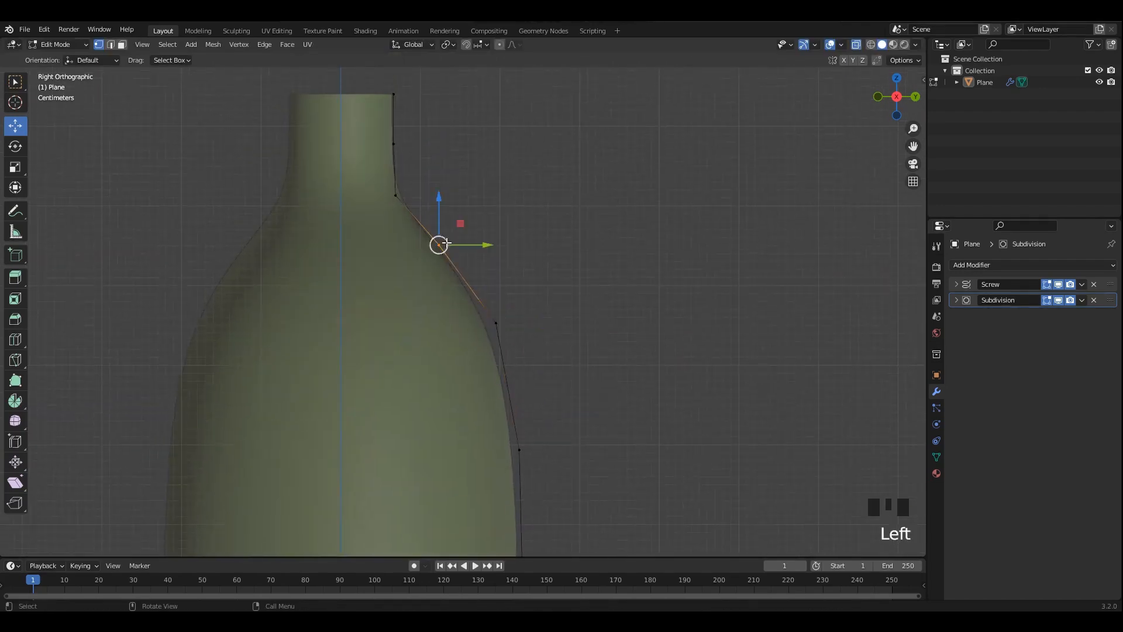
{"action": "left_click_drag", "start_coordinate": [440, 244], "coordinate": [444, 241]}
- Raise the upper body vertex below the shoulder along Z, nudge it slightly inward, and check the silhouette
{"action": "scroll", "coordinate": [519, 330], "scroll_direction": "down", "scroll_amount": 2}
{"action": "middle_click_drag", "start_coordinate": [520, 330], "coordinate": [512, 240], "text": "shift"}
{"action": "left_click", "coordinate": [489, 245]}
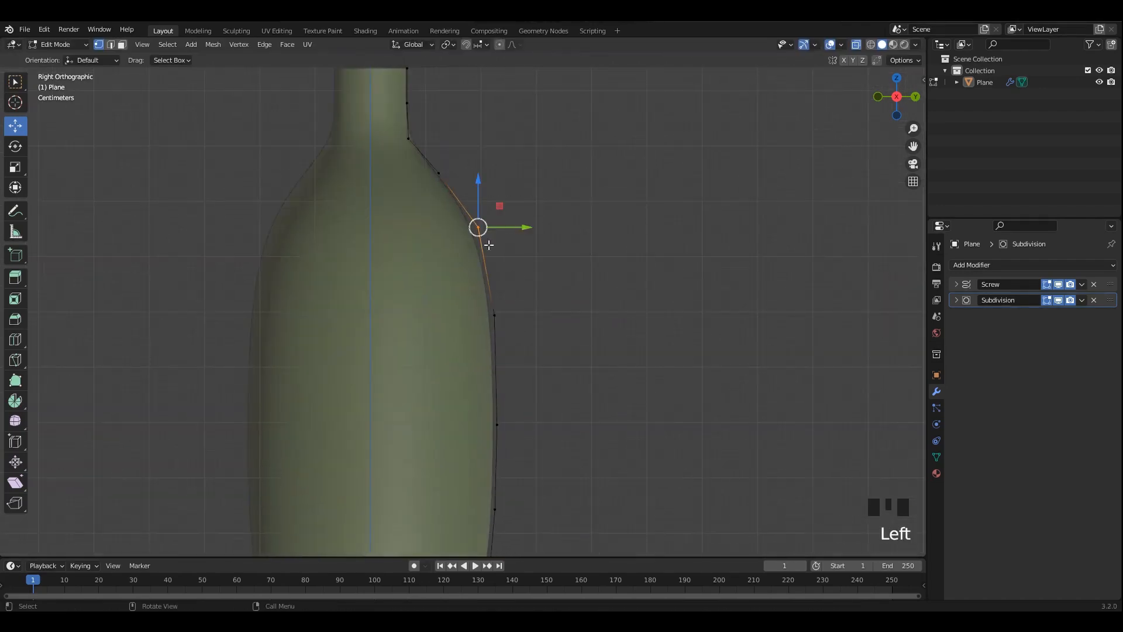
{"action": "left_click_drag", "start_coordinate": [495, 272], "coordinate": [494, 231]}
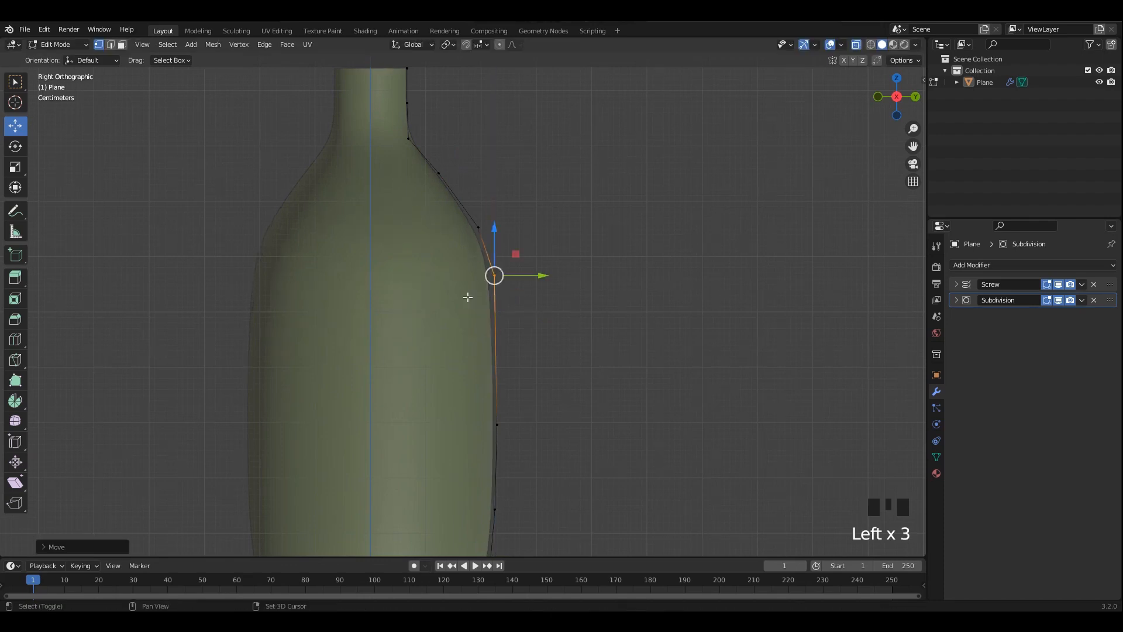
{"action": "middle_click_drag", "start_coordinate": [546, 280], "coordinate": [539, 343], "text": "shift"}
{"action": "left_click_drag", "start_coordinate": [490, 376], "coordinate": [486, 360]}
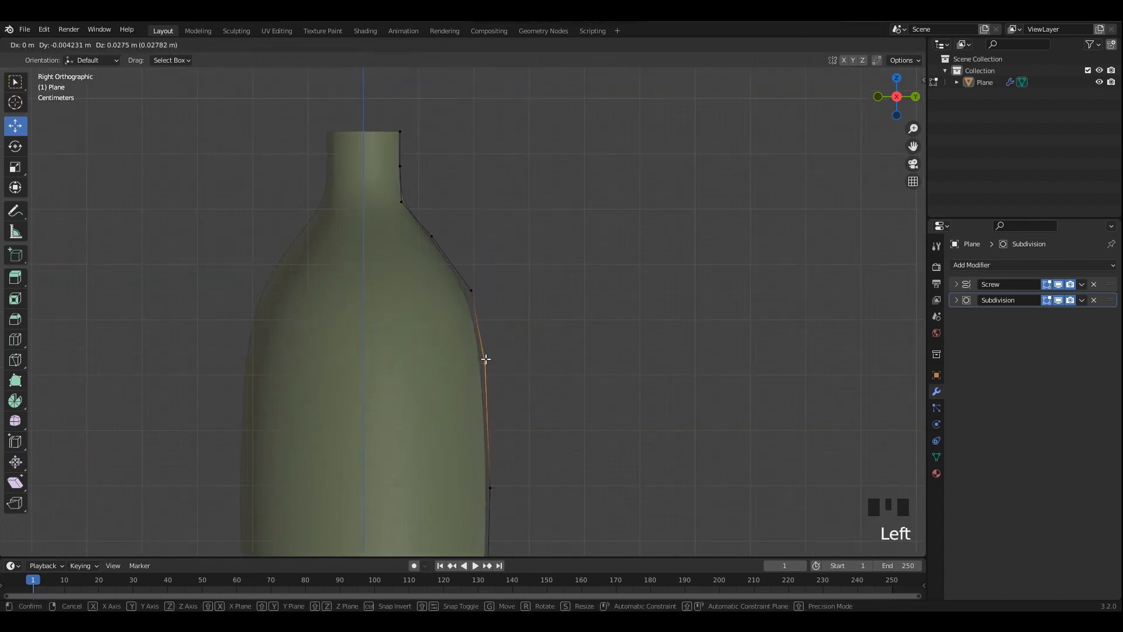
{"action": "key", "text": "alt+z"}
{"action": "key", "text": "Tab"}
{"action": "left_click", "coordinate": [525, 305]}
- Move the vertex between neck and shoulder outward along Y, and nudge the shoulder vertex slightly outward
{"action": "scroll", "coordinate": [509, 313], "scroll_direction": "down", "scroll_amount": 5}
{"action": "middle_click_drag", "start_coordinate": [483, 328], "coordinate": [480, 319], "text": "shift"}
{"action": "scroll", "coordinate": [477, 316], "scroll_direction": "up", "scroll_amount": 3}
{"action": "key", "text": "Tab"}
{"action": "scroll", "coordinate": [468, 263], "scroll_direction": "up", "scroll_amount": 5}
{"action": "key", "text": "alt+z"}
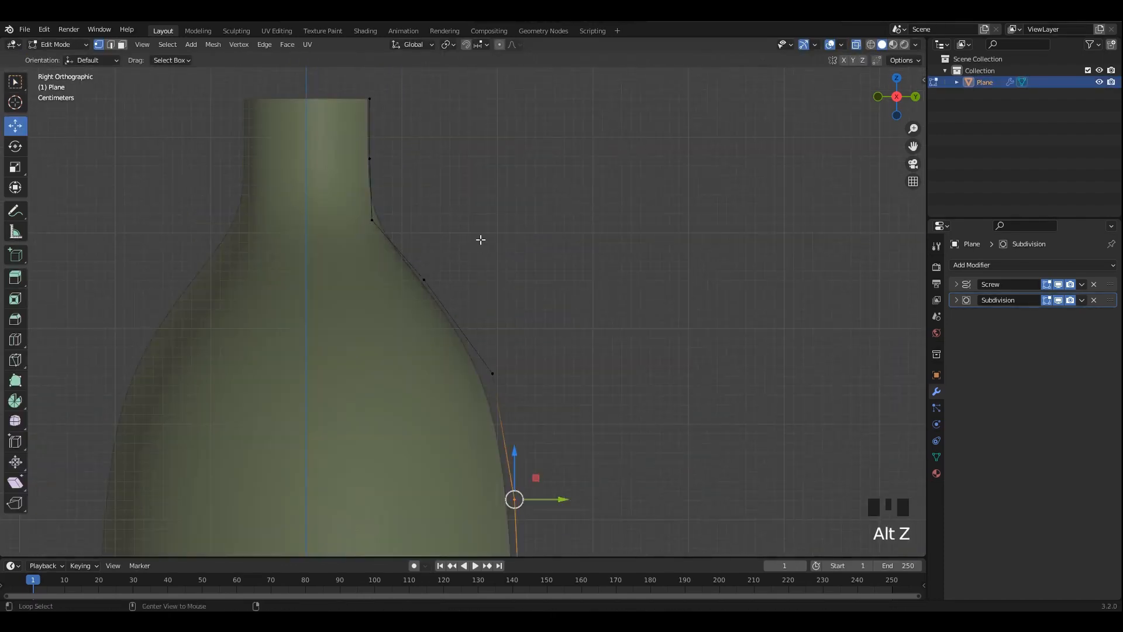
{"action": "left_click_drag", "start_coordinate": [454, 279], "coordinate": [493, 279]}
{"action": "key", "text": "alt+z"}
{"action": "middle_click_drag", "start_coordinate": [541, 344], "coordinate": [538, 268], "text": "shift"}
{"action": "left_click_drag", "start_coordinate": [544, 269], "coordinate": [468, 311]}
{"action": "left_click_drag", "start_coordinate": [517, 297], "coordinate": [522, 291]}
{"action": "scroll", "coordinate": [526, 321], "scroll_direction": "down", "scroll_amount": 2}
{"action": "middle_click_drag", "start_coordinate": [548, 362], "coordinate": [550, 299], "text": "shift"}
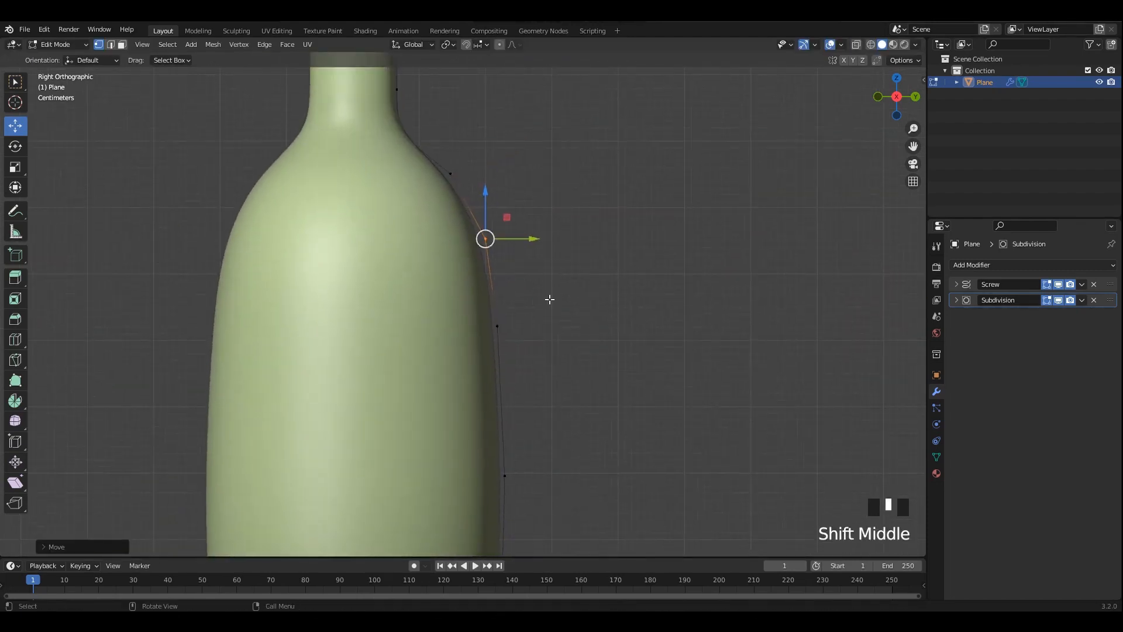
- Move the upper body vertex below the shoulder slightly outward along Y and check the silhouette
{"action": "scroll", "coordinate": [527, 345], "scroll_direction": "down", "scroll_amount": 2}
{"action": "left_click", "coordinate": [514, 388]}
{"action": "left_click_drag", "start_coordinate": [515, 387], "coordinate": [535, 383]}
{"action": "key", "text": "Tab"}
{"action": "scroll", "coordinate": [550, 298], "scroll_direction": "down", "scroll_amount": 2}
{"action": "left_click", "coordinate": [517, 335]}
- Try to move the outer base corner vertex upward and outward, and undo the move
{"action": "scroll", "coordinate": [509, 351], "scroll_direction": "up", "scroll_amount": 2}
{"action": "middle_click_drag", "start_coordinate": [461, 462], "coordinate": [434, 248], "text": "shift"}
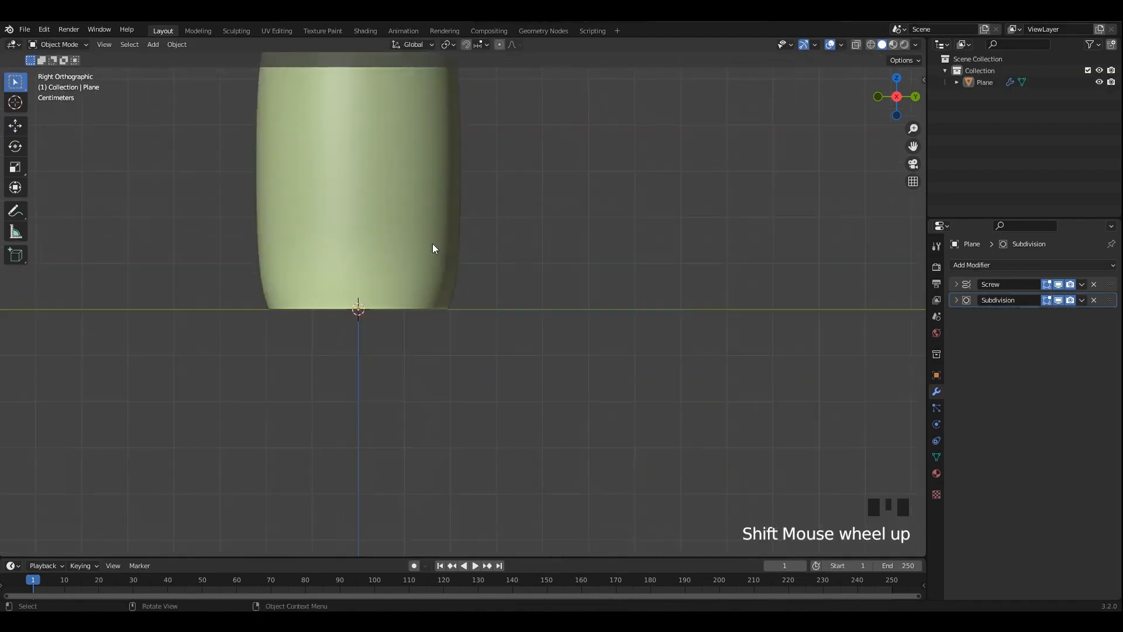
{"action": "key", "text": "Tab"}
{"action": "scroll", "coordinate": [500, 298], "scroll_direction": "up", "scroll_amount": 6}
{"action": "key", "text": "alt+z"}
{"action": "left_click", "coordinate": [511, 334]}
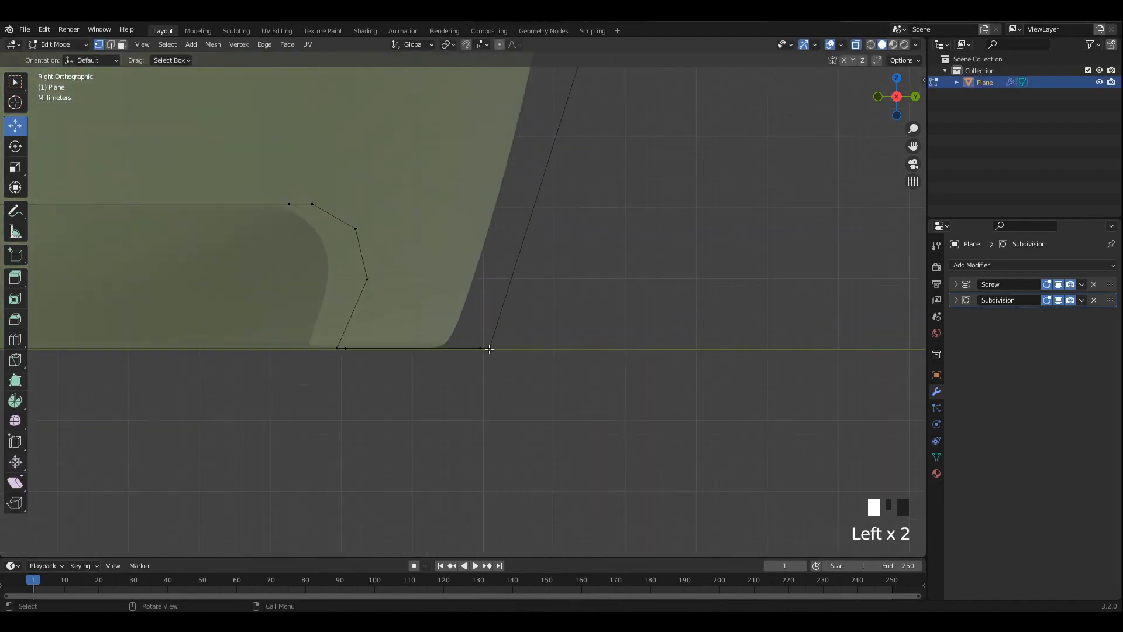
{"action": "left_click", "coordinate": [490, 348]}
{"action": "left_click_drag", "start_coordinate": [489, 349], "coordinate": [514, 297]}
{"action": "key", "text": "ctrl+z"}
- Slide the outer base corner vertex slightly up along the side edge, and slide its neighbouring base vertex inward
{"action": "left_click", "coordinate": [546, 279]}
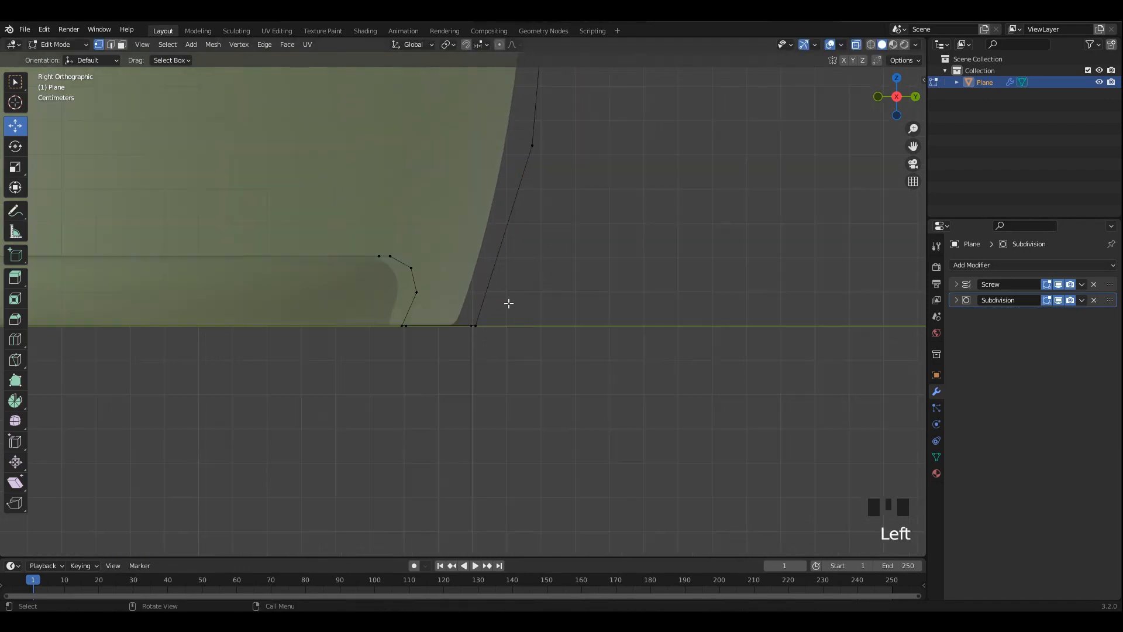
{"action": "scroll", "coordinate": [509, 304], "scroll_direction": "up", "scroll_amount": 3}
{"action": "key", "text": "g"}
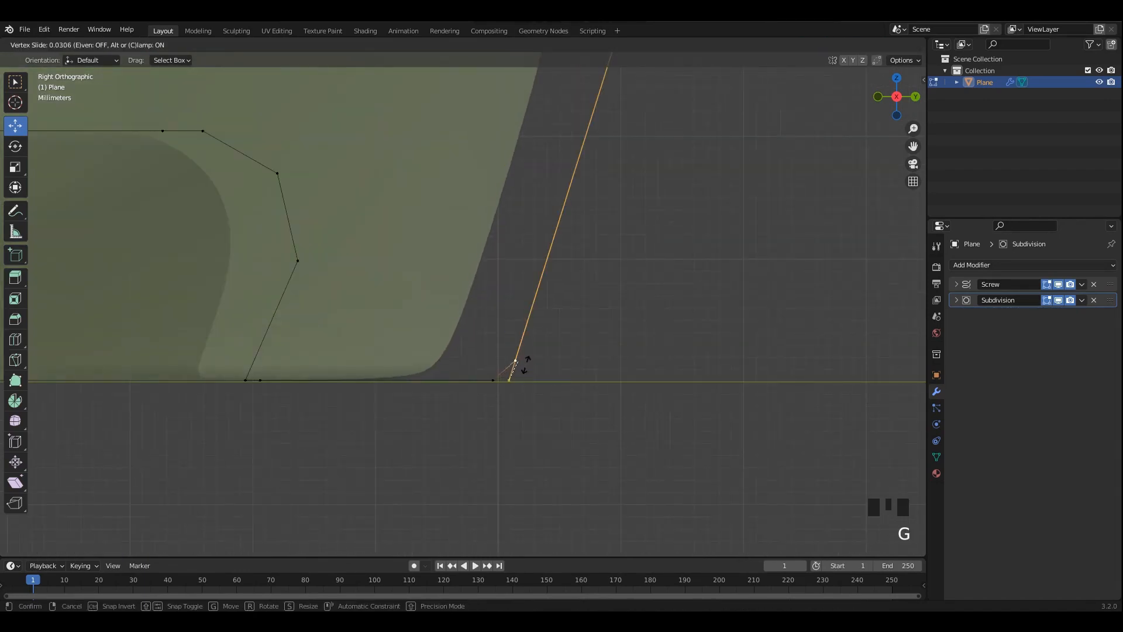
{"action": "left_click", "coordinate": [526, 349]}
{"action": "key", "text": "Tab"}
{"action": "key", "text": "Tab"}
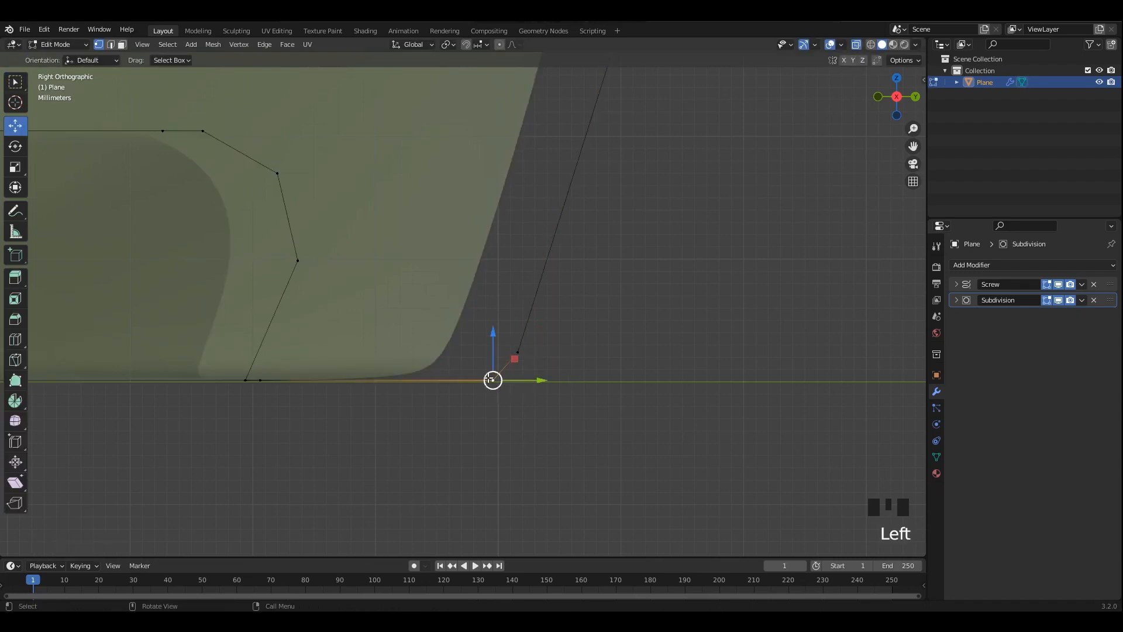
{"action": "key", "text": "g"}
{"action": "key", "text": "g"}
{"action": "left_click", "coordinate": [566, 404]}
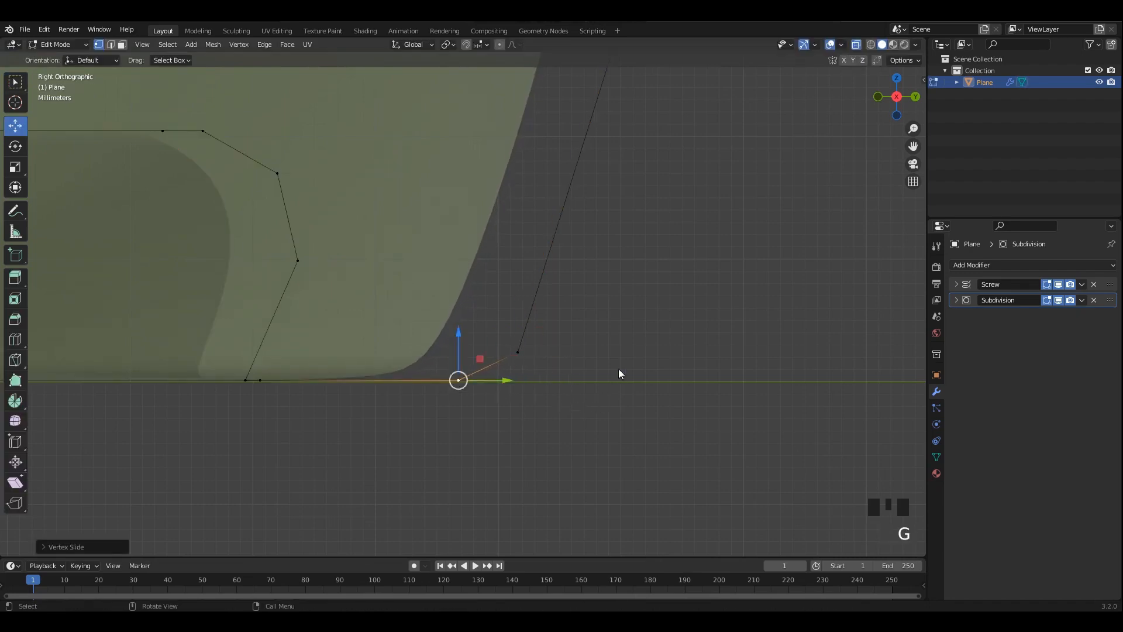
- Check the full bottle silhouette outside edit mode and save the file
{"action": "key", "text": "Tab"}
{"action": "scroll", "coordinate": [617, 316], "scroll_direction": "down", "scroll_amount": 8}
{"action": "key", "text": "alt+z"}
{"action": "scroll", "coordinate": [602, 300], "scroll_direction": "down", "scroll_amount": 7}
{"action": "middle_click_drag", "start_coordinate": [580, 305], "coordinate": [620, 378], "text": "shift"}
{"action": "left_click", "coordinate": [618, 373]}
{"action": "middle_click_drag", "start_coordinate": [547, 257], "coordinate": [578, 355], "text": "shift"}
{"action": "scroll", "coordinate": [578, 355], "scroll_direction": "up", "scroll_amount": 1}
{"action": "key", "text": "ctrl+s"}
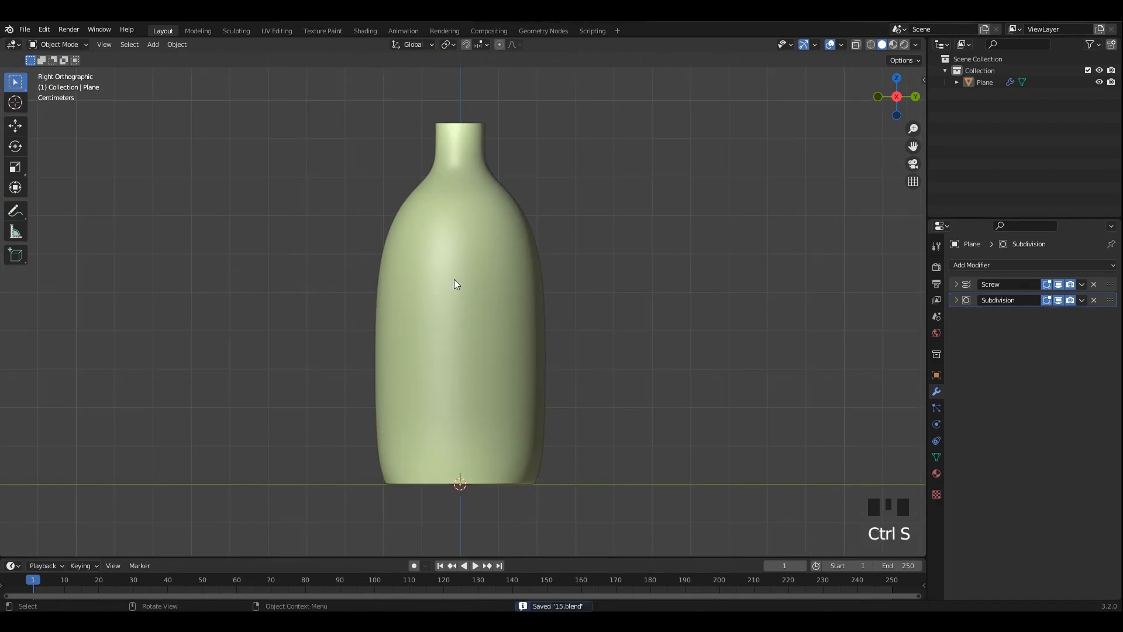
- Move the neck, shoulder and upper body vertices together slightly outward along Y
{"action": "left_click", "coordinate": [457, 281]}
{"action": "key", "text": "Tab"}
{"action": "middle_click_drag", "start_coordinate": [456, 283], "coordinate": [425, 332], "text": "shift"}
{"action": "key", "text": "alt+z"}
{"action": "left_click_drag", "start_coordinate": [429, 126], "coordinate": [546, 345]}
{"action": "middle_click_drag", "start_coordinate": [547, 344], "coordinate": [545, 293], "text": "shift"}
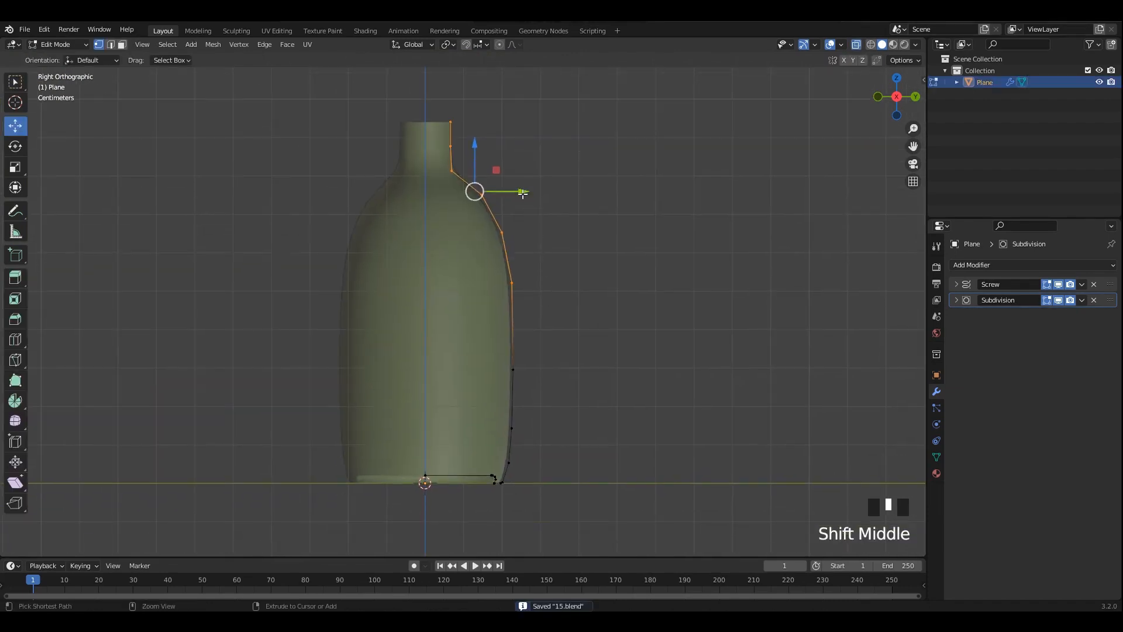
{"action": "left_click_drag", "start_coordinate": [524, 189], "coordinate": [527, 189]}
- Move the mid-body and two lower body vertices outward along Y and slightly down along Z, and check the silhouette
{"action": "middle_click_drag", "start_coordinate": [531, 307], "coordinate": [530, 238], "text": "shift"}
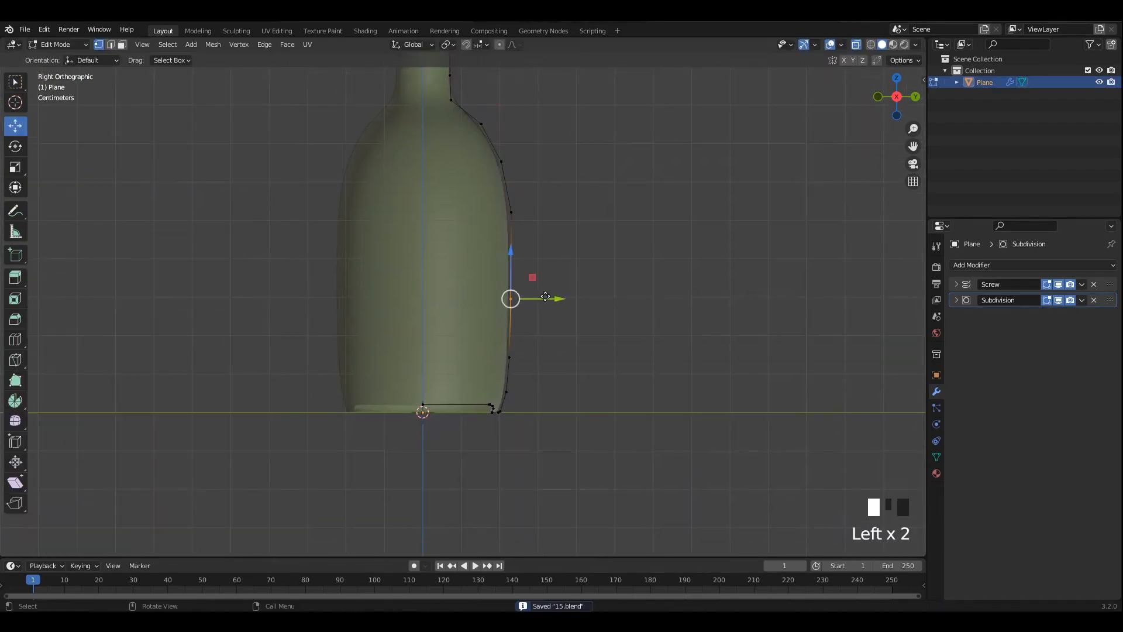
{"action": "left_click_drag", "start_coordinate": [546, 297], "coordinate": [547, 297]}
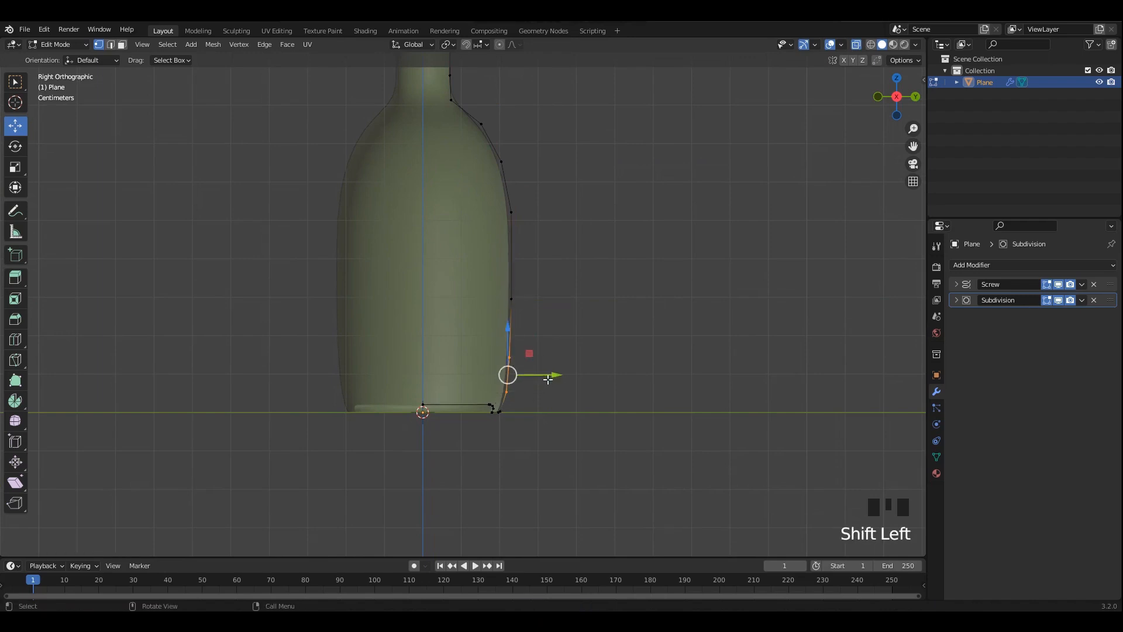
{"action": "left_click_drag", "start_coordinate": [548, 379], "coordinate": [561, 347]}
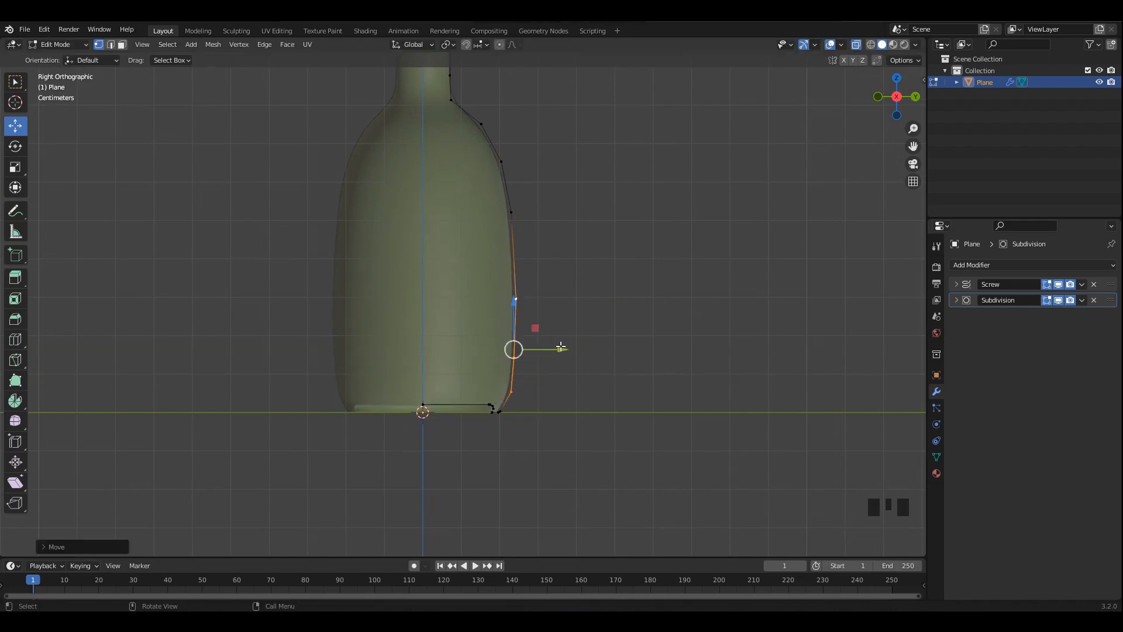
{"action": "left_click_drag", "start_coordinate": [516, 305], "coordinate": [516, 311]}
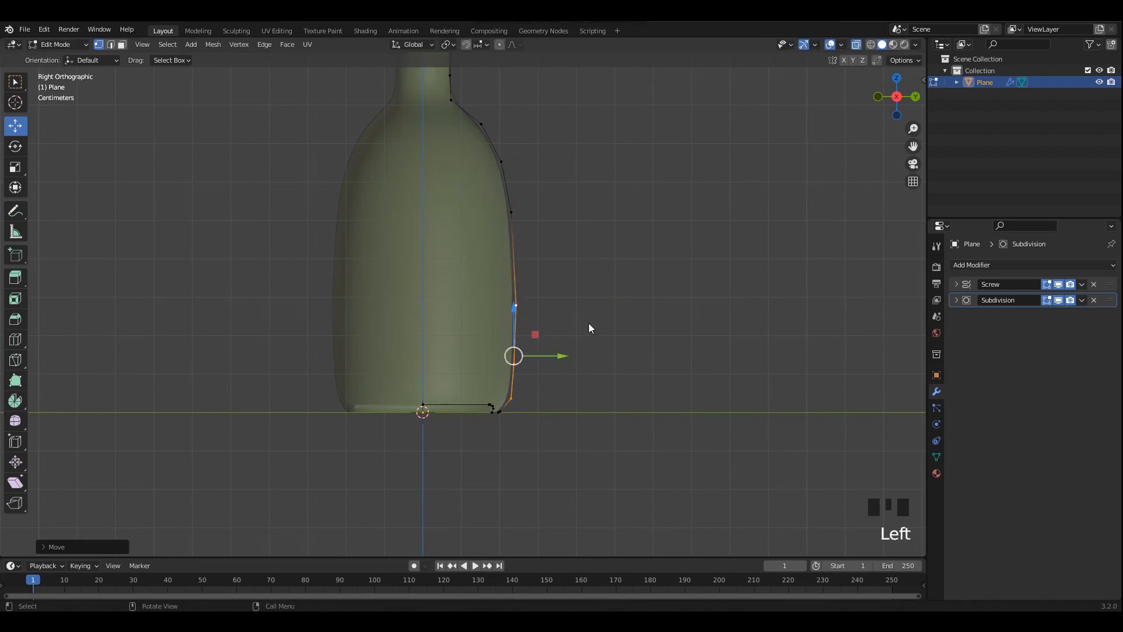
{"action": "key", "text": "Tab"}
{"action": "left_click", "coordinate": [585, 323]}
{"action": "key", "text": "alt+z"}
{"action": "middle_click_drag", "start_coordinate": [534, 292], "coordinate": [532, 309], "text": "shift"}
{"action": "left_click", "coordinate": [504, 305]}
{"action": "scroll", "coordinate": [543, 293], "scroll_direction": "up", "scroll_amount": 1}
{"action": "key", "text": "Tab"}
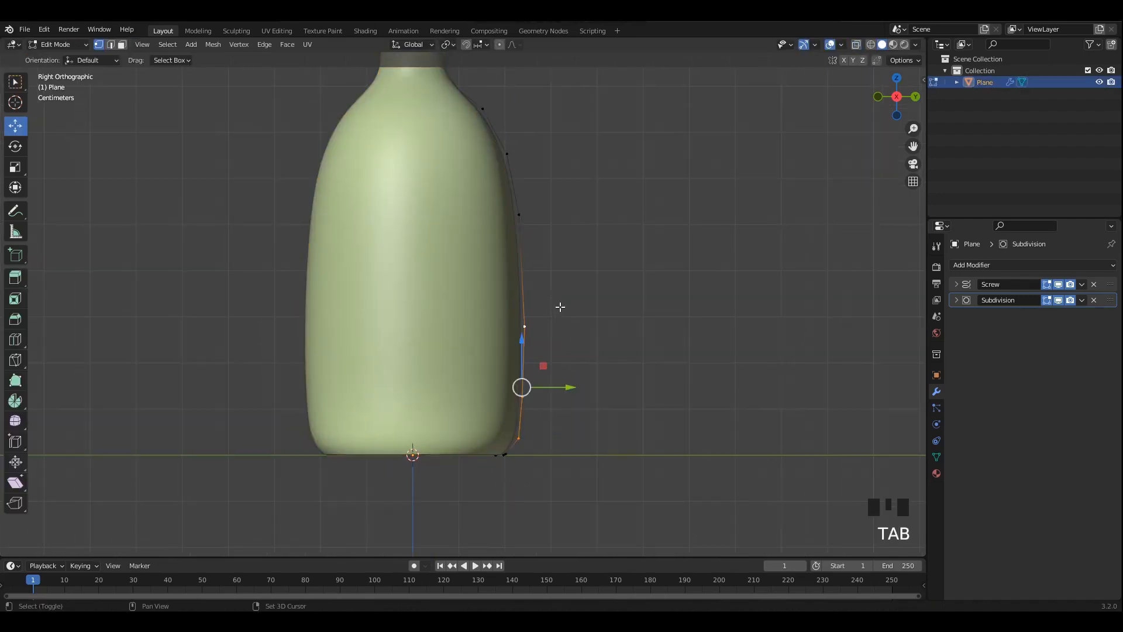
- Move the mid-body vertex slightly inward along Y and check the bottle's shape
{"action": "key", "text": "alt+z"}
{"action": "left_click", "coordinate": [560, 325]}
{"action": "left_click_drag", "start_coordinate": [561, 326], "coordinate": [558, 327]}
{"action": "key", "text": "alt+z"}
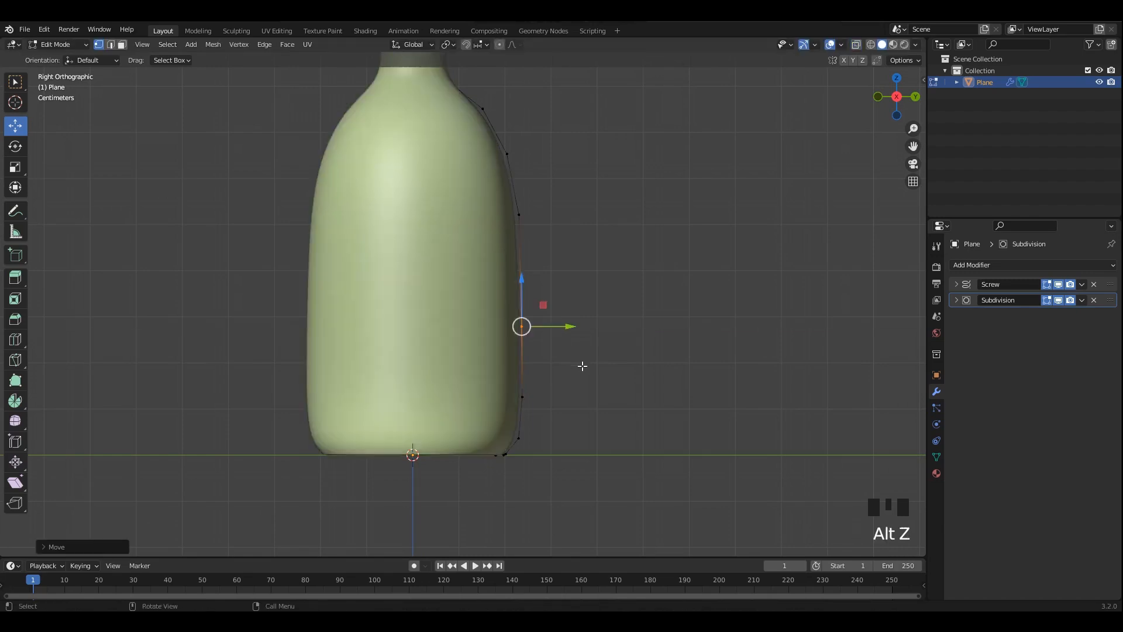
{"action": "key", "text": "Tab"}
{"action": "left_click", "coordinate": [576, 353]}
{"action": "scroll", "coordinate": [548, 298], "scroll_direction": "down", "scroll_amount": 2}
{"action": "middle_click_drag", "start_coordinate": [539, 285], "coordinate": [547, 313], "text": "shift"}
- Try to move the lower body vertices down along Z, and undo the move
{"action": "key", "text": "Tab"}
{"action": "key", "text": "alt+z"}
{"action": "middle_click_drag", "start_coordinate": [554, 391], "coordinate": [557, 333], "text": "shift"}
{"action": "left_click_drag", "start_coordinate": [592, 456], "coordinate": [475, 323]}
{"action": "left_click_drag", "start_coordinate": [539, 372], "coordinate": [544, 409]}
{"action": "key", "text": "ctrl+z"}
- Nudge the lower body vertex and the mid-body vertex slightly along Y to even out the side
{"action": "scroll", "coordinate": [565, 388], "scroll_direction": "up", "scroll_amount": 2}
{"action": "key", "text": "alt+z"}
{"action": "left_click", "coordinate": [526, 351]}
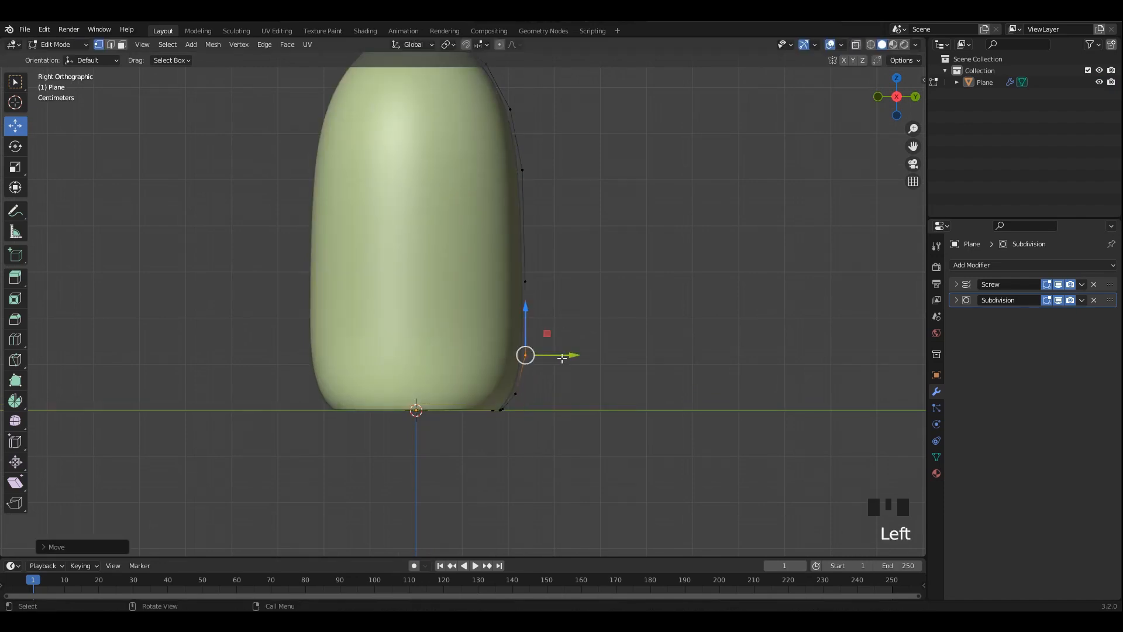
{"action": "left_click_drag", "start_coordinate": [559, 355], "coordinate": [558, 357]}
{"action": "middle_click_drag", "start_coordinate": [560, 279], "coordinate": [545, 351], "text": "shift"}
{"action": "left_click", "coordinate": [513, 354]}
{"action": "left_click_drag", "start_coordinate": [550, 354], "coordinate": [552, 351]}
- Align the upper, middle and lower body vertices by scaling them flat along Y
{"action": "scroll", "coordinate": [551, 347], "scroll_direction": "down", "scroll_amount": 2}
{"action": "middle_click_drag", "start_coordinate": [551, 346], "coordinate": [545, 394], "text": "shift"}
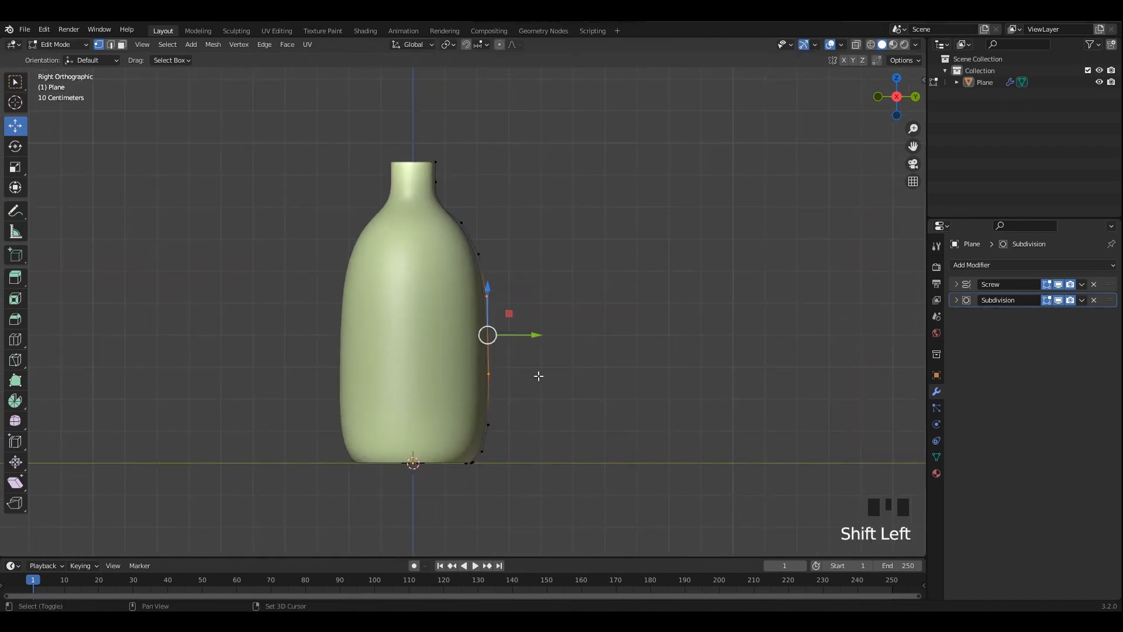
{"action": "key", "text": "s"}
{"action": "key", "text": "x"}
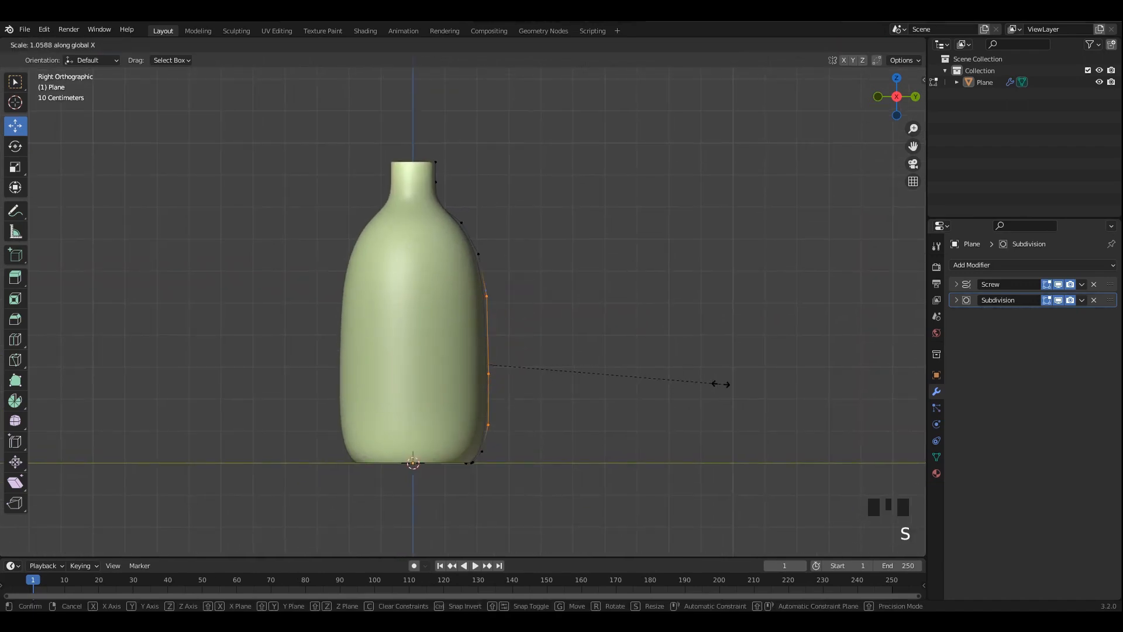
{"action": "left_click", "coordinate": [605, 383]}
{"action": "key", "text": "Tab"}
{"action": "key", "text": "Tab"}
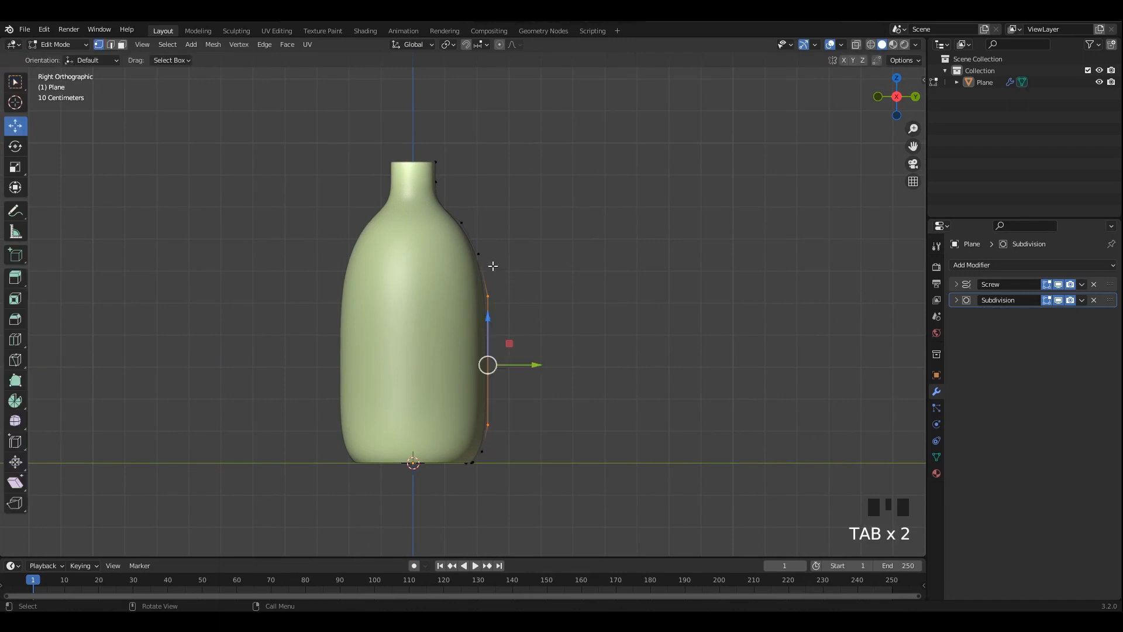
- Align the shoulder vertex with the three body vertices by scaling along Y, and move the shoulder vertex slightly inward
{"action": "key", "text": "s"}
{"action": "key", "text": "x"}
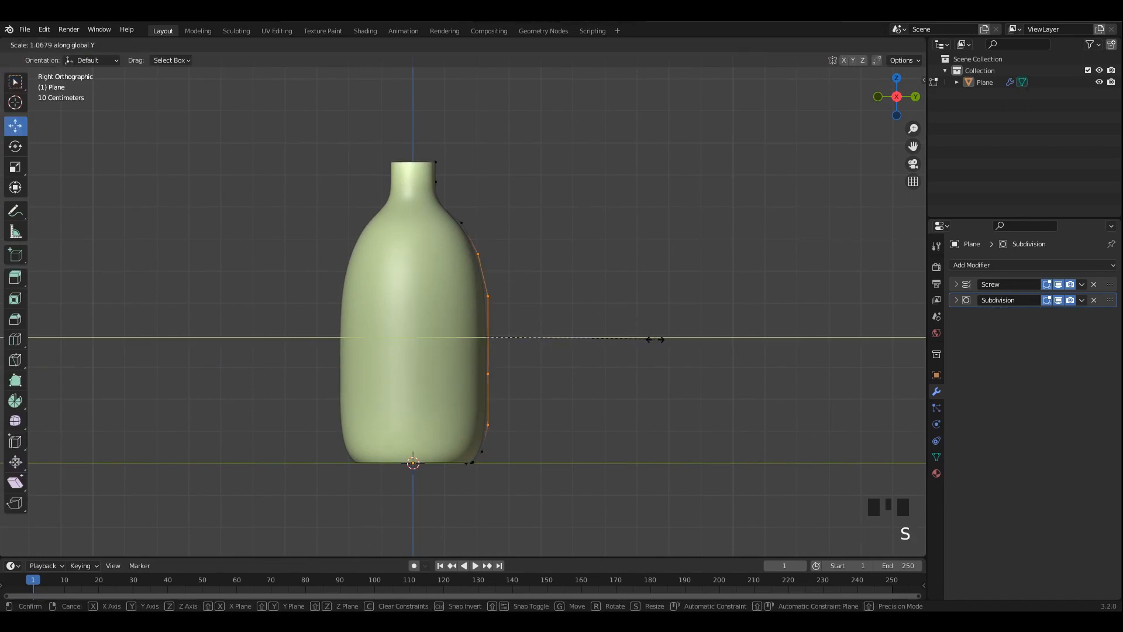
{"action": "left_click", "coordinate": [591, 338]}
{"action": "scroll", "coordinate": [599, 296], "scroll_direction": "up", "scroll_amount": 2}
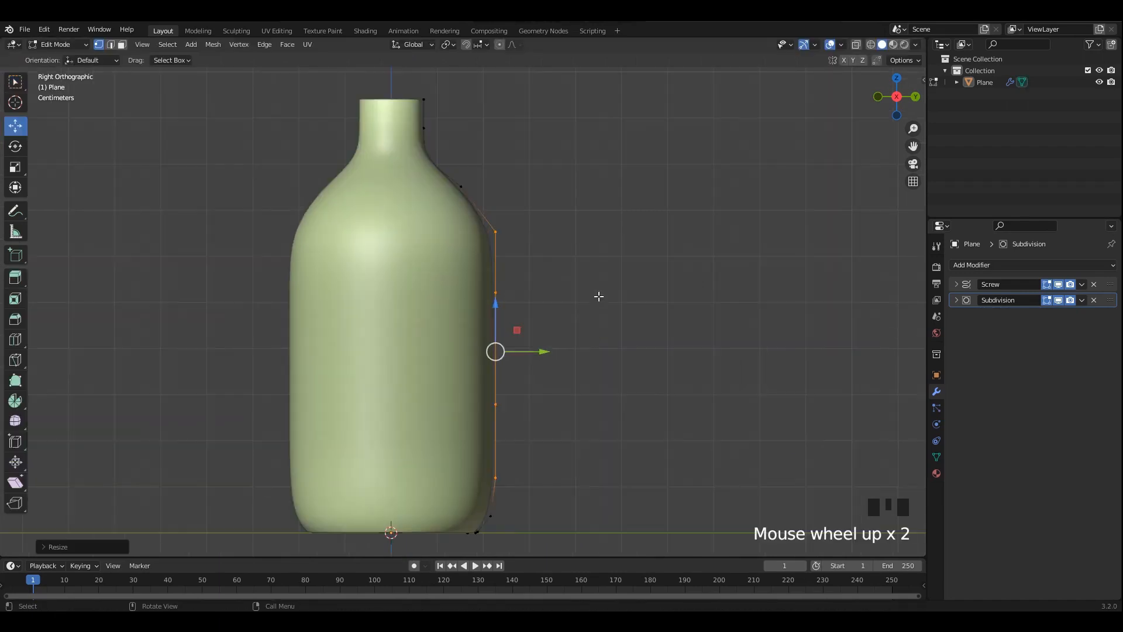
{"action": "left_click_drag", "start_coordinate": [533, 233], "coordinate": [530, 232]}
{"action": "scroll", "coordinate": [611, 293], "scroll_direction": "down", "scroll_amount": 3}
{"action": "key", "text": "alt+z"}
{"action": "key", "text": "alt+z"}
{"action": "key", "text": "alt+z"}
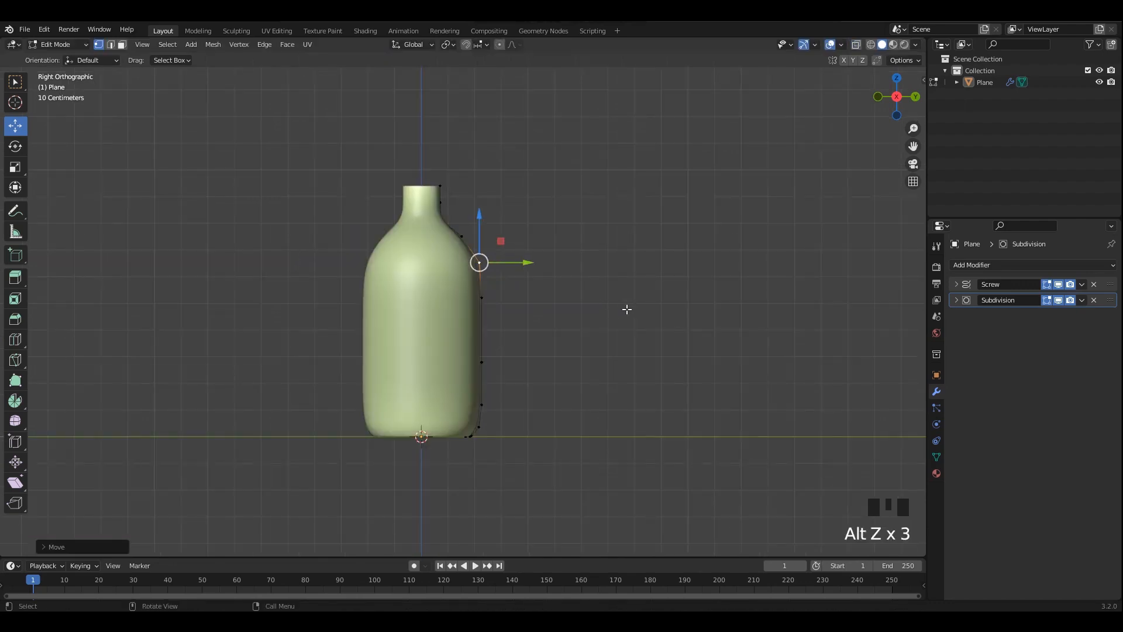
- Leave edit mode, select the bottle and apply its object transforms
{"action": "key", "text": "Tab"}
{"action": "middle_click_drag", "start_coordinate": [524, 237], "coordinate": [448, 211]}
{"action": "left_click", "coordinate": [458, 266]}
{"action": "key", "text": "ctrl+a"}
{"action": "left_click", "coordinate": [459, 301]}
{"action": "key", "text": "grave"}
{"action": "left_click", "coordinate": [499, 303]}
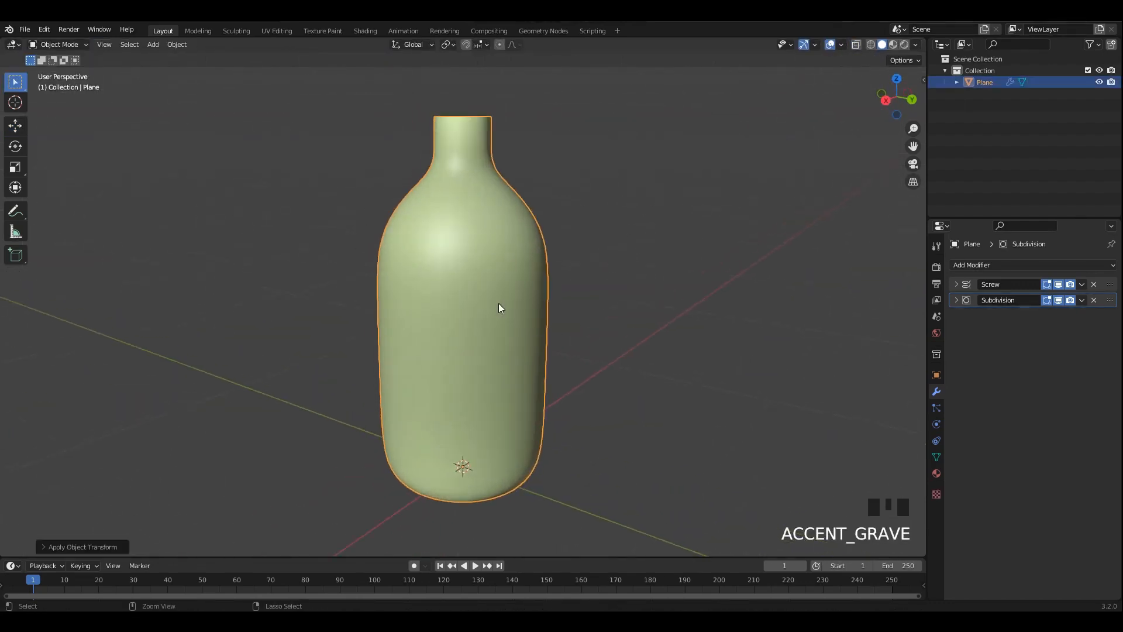
{"action": "key", "text": "ctrl+a"}
{"action": "key", "text": "ctrl+a"}
{"action": "left_click", "coordinate": [458, 351]}
- Examine the bottle's neck and rim from several angles, in and out of edit mode
{"action": "middle_click_drag", "start_coordinate": [468, 292], "coordinate": [537, 217], "text": "alt"}
{"action": "scroll", "coordinate": [478, 229], "scroll_direction": "up", "scroll_amount": 1}
{"action": "left_click", "coordinate": [477, 230]}
{"action": "middle_click_drag", "start_coordinate": [486, 137], "coordinate": [475, 251], "text": "shift"}
{"action": "scroll", "coordinate": [475, 295], "scroll_direction": "up", "scroll_amount": 2}
{"action": "key", "text": "Tab"}
{"action": "middle_click_drag", "start_coordinate": [476, 295], "coordinate": [459, 285]}
{"action": "middle_click_drag", "start_coordinate": [459, 285], "coordinate": [439, 274]}
{"action": "key", "text": "Tab"}
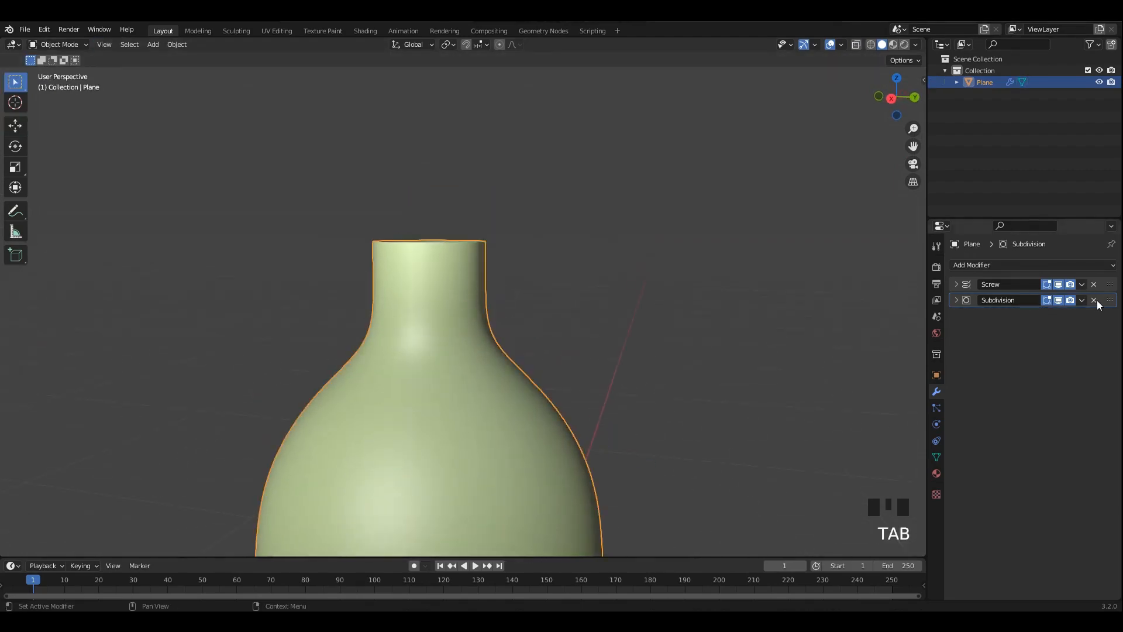
- Remove the Subdivision modifier, apply the Screw modifier, and check the resulting mesh
{"action": "left_click", "coordinate": [1095, 300]}
{"action": "left_click", "coordinate": [1055, 301]}
{"action": "key", "text": "Tab"}
{"action": "scroll", "coordinate": [573, 257], "scroll_direction": "down", "scroll_amount": 2}
{"action": "middle_click_drag", "start_coordinate": [582, 273], "coordinate": [503, 318]}
{"action": "scroll", "coordinate": [563, 234], "scroll_direction": "up", "scroll_amount": 3}
{"action": "key", "text": "Tab"}
{"action": "key", "text": "Tab"}
- Select the overlapping vertices at the centre of the bottle's base with X-ray on
{"action": "key", "text": "alt+z"}
{"action": "key", "text": "grave"}
{"action": "left_click", "coordinate": [498, 321]}
{"action": "left_click_drag", "start_coordinate": [498, 321], "coordinate": [502, 319]}
{"action": "middle_click_drag", "start_coordinate": [502, 319], "coordinate": [493, 305]}
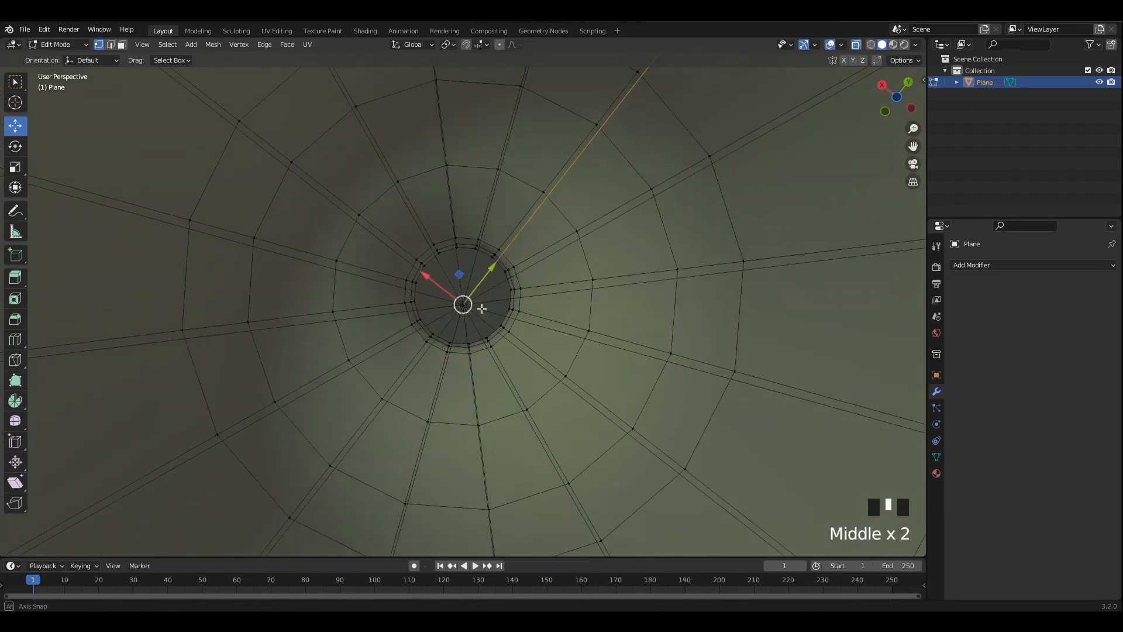
{"action": "left_click", "coordinate": [490, 313]}
{"action": "key", "text": "ctrl+z"}
{"action": "left_click", "coordinate": [463, 304]}
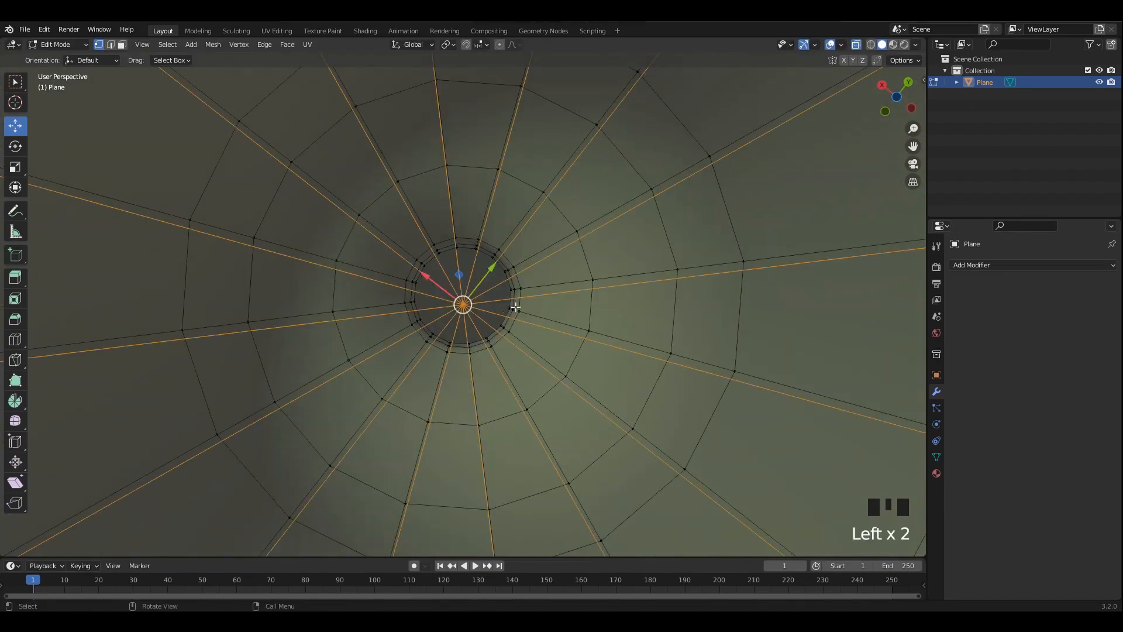
{"action": "left_click", "coordinate": [518, 305]}
- Return to object mode with X-ray off and apply the bottle's object transforms again
{"action": "key", "text": "alt+z"}
{"action": "key", "text": "Tab"}
{"action": "scroll", "coordinate": [508, 254], "scroll_direction": "down", "scroll_amount": 4}
{"action": "middle_click_drag", "start_coordinate": [508, 254], "coordinate": [527, 328]}
{"action": "key", "text": "ctrl+a"}
{"action": "left_click", "coordinate": [530, 286]}
- Select the horizontal edge ring partway down the bottle's neck and scale it slightly inward
{"action": "middle_click_drag", "start_coordinate": [527, 328], "coordinate": [525, 396], "text": "shift"}
{"action": "key", "text": "Tab"}
{"action": "scroll", "coordinate": [505, 330], "scroll_direction": "up", "scroll_amount": 8}
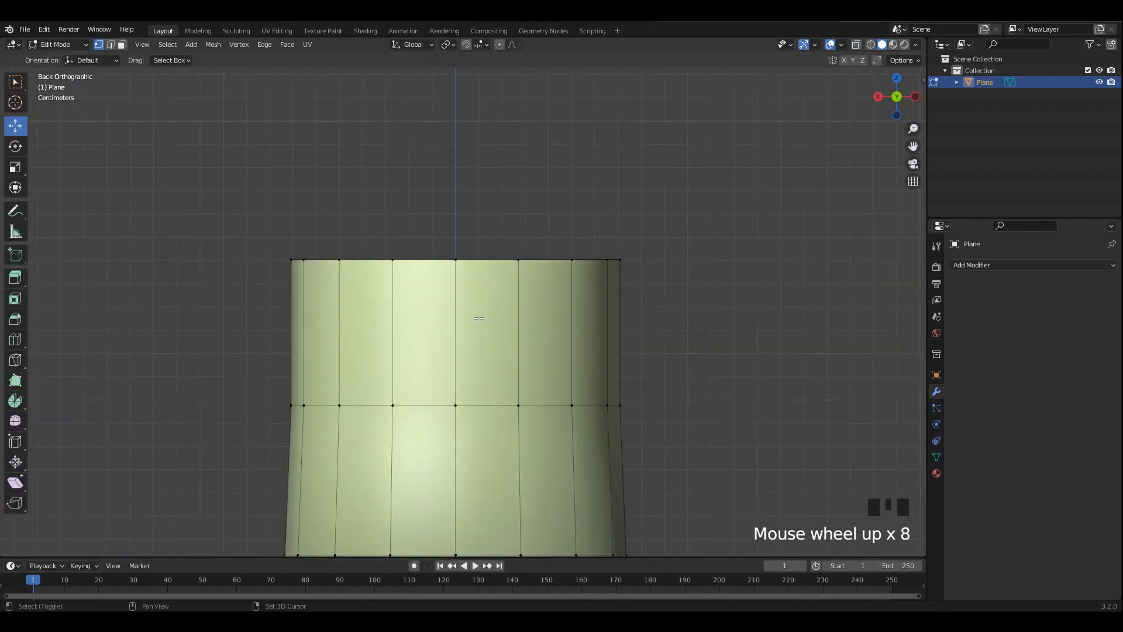
{"action": "key", "text": "alt+z"}
{"action": "scroll", "coordinate": [505, 330], "scroll_direction": "down", "scroll_amount": 4}
{"action": "left_click", "coordinate": [409, 270], "text": "alt"}
{"action": "left_click_drag", "start_coordinate": [301, 333], "coordinate": [643, 385]}
{"action": "key", "text": "s"}
{"action": "left_click", "coordinate": [633, 386]}
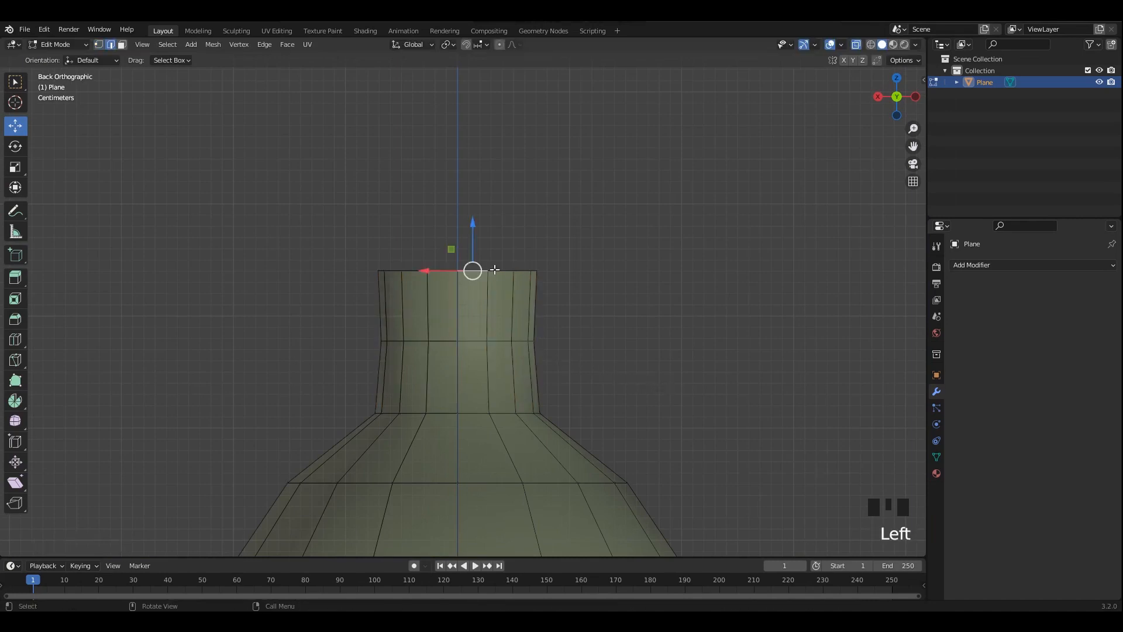
- Extrude the edge loop at the neck's opening a short distance upward
{"action": "scroll", "coordinate": [457, 270], "scroll_direction": "up", "scroll_amount": 3}
{"action": "middle_click_drag", "start_coordinate": [458, 269], "coordinate": [454, 268], "text": "shift"}
{"action": "scroll", "coordinate": [454, 268], "scroll_direction": "up", "scroll_amount": 1}
{"action": "key", "text": "e"}
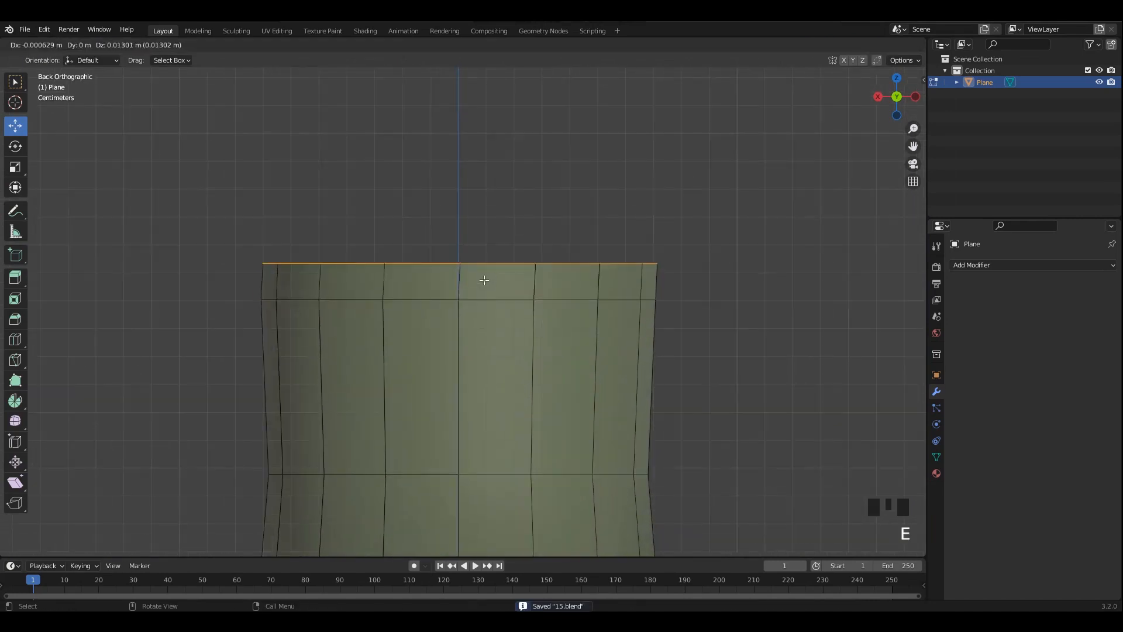
{"action": "left_click", "coordinate": [454, 231]}
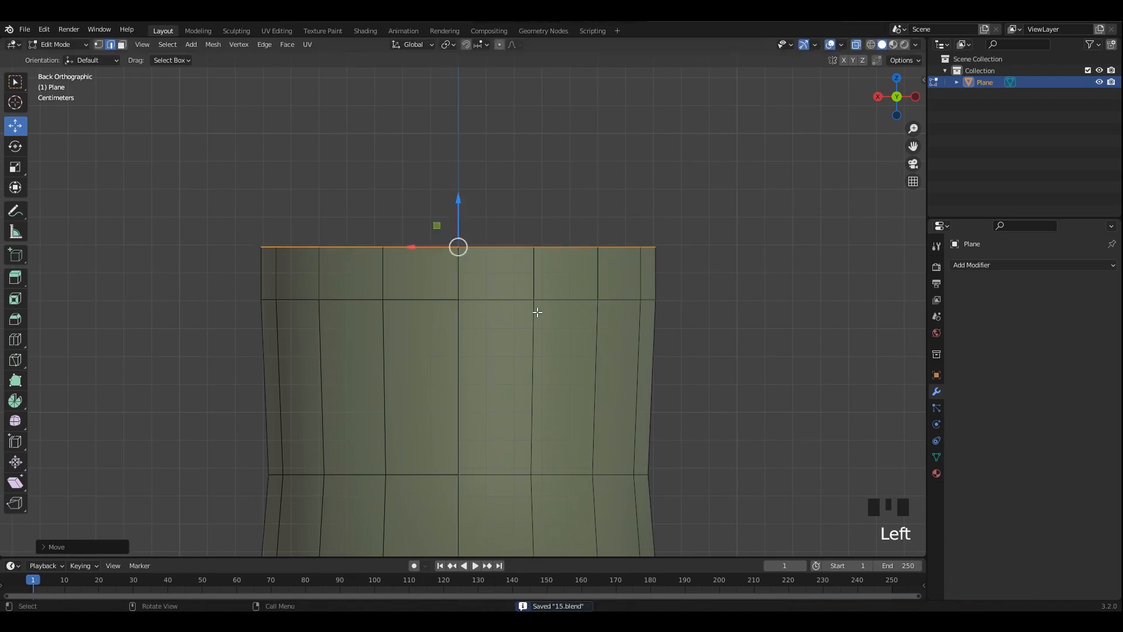
- Return to object mode and apply the bottle's object transforms
{"action": "key", "text": "Tab"}
{"action": "key", "text": "ctrl+a"}
{"action": "left_click", "coordinate": [577, 322]}
{"action": "middle_click_drag", "start_coordinate": [577, 322], "coordinate": [543, 295]}
- Save the file, then extrude the face loop around the neck's opening and fatten it outward into a lip
{"action": "key", "text": "Tab"}
{"action": "left_click", "coordinate": [475, 298], "text": "alt+shift"}
{"action": "key", "text": "grave"}
{"action": "key", "text": "ctrl+s"}
{"action": "key", "text": "e"}
{"action": "left_click", "coordinate": [543, 295]}
{"action": "key", "text": "alt+s"}
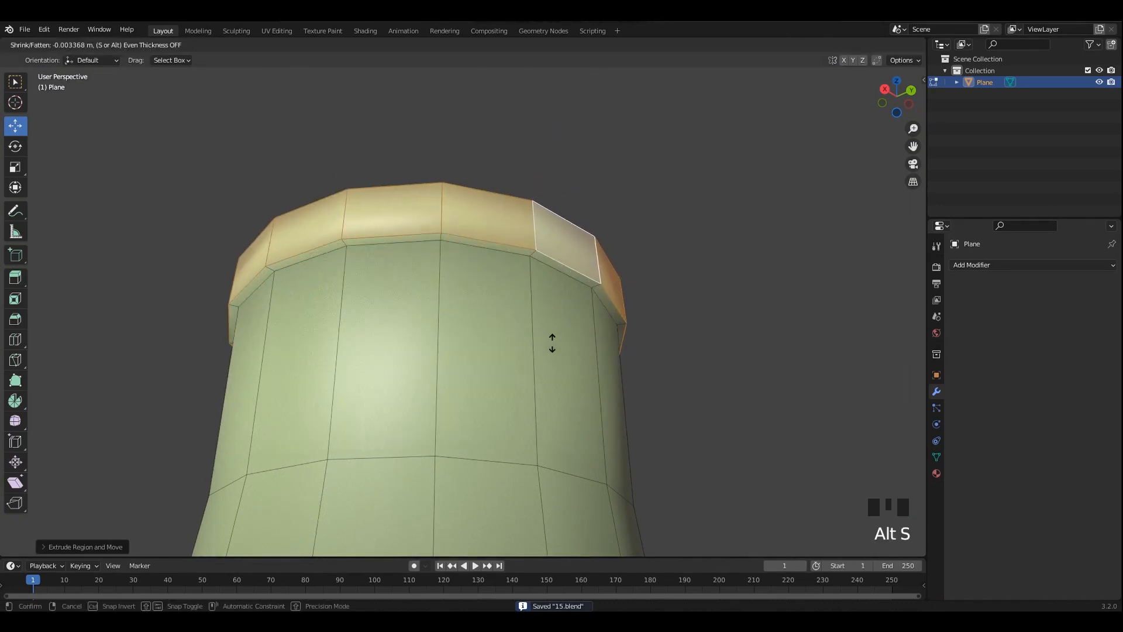
{"action": "left_click", "coordinate": [550, 362]}
- Add a Subdivision modifier with viewport level 3 to the bottle in object mode
{"action": "key", "text": "Tab"}
{"action": "scroll", "coordinate": [592, 268], "scroll_direction": "down", "scroll_amount": 4}
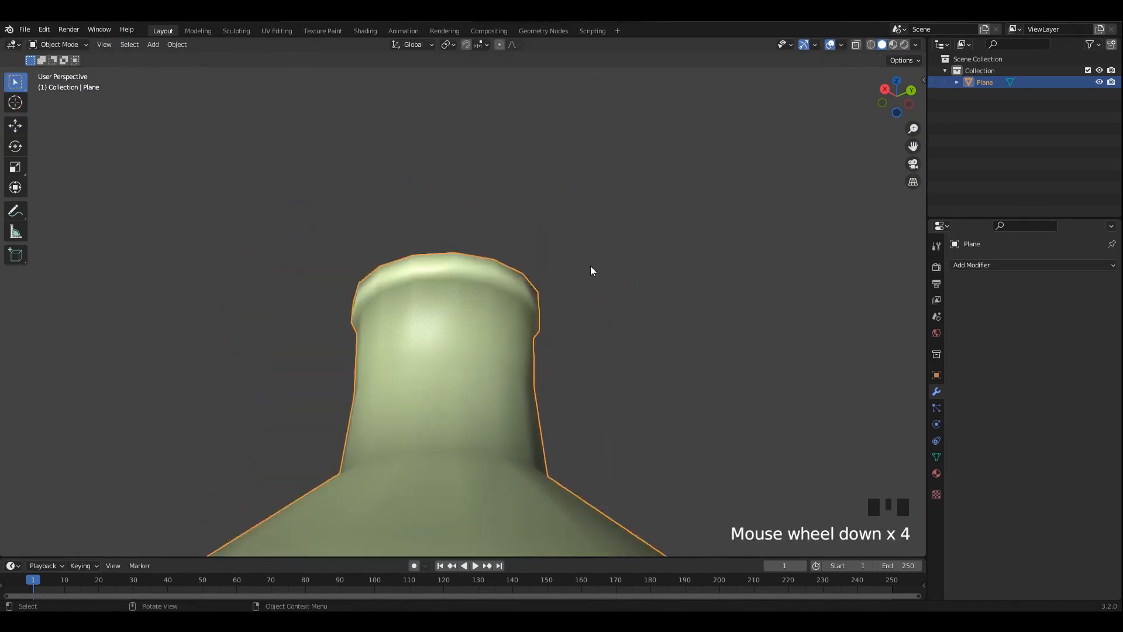
{"action": "middle_click_drag", "start_coordinate": [592, 268], "coordinate": [532, 344]}
{"action": "key", "text": "ctrl+1"}
{"action": "key", "text": "ctrl+3"}
{"action": "right_click", "coordinate": [542, 337]}
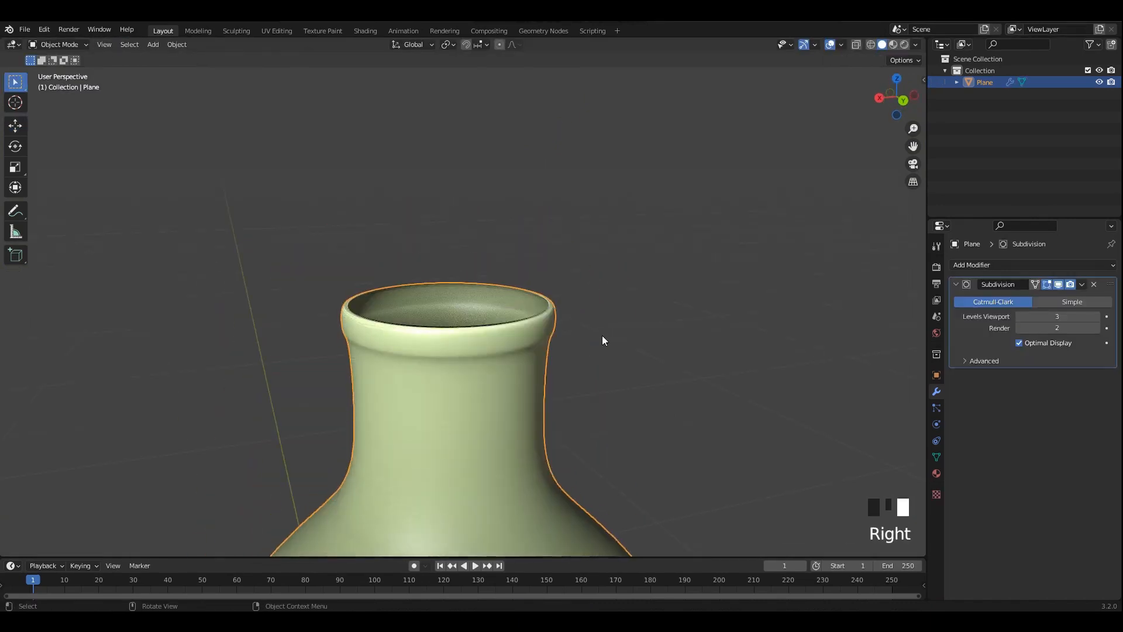
- Enable Auto Smooth at 30° in the bottle mesh's normals settings
{"action": "middle_click_drag", "start_coordinate": [602, 335], "coordinate": [567, 277], "text": "shift"}
{"action": "left_click", "coordinate": [937, 457]}
{"action": "left_click", "coordinate": [974, 523]}
{"action": "left_click", "coordinate": [977, 524]}
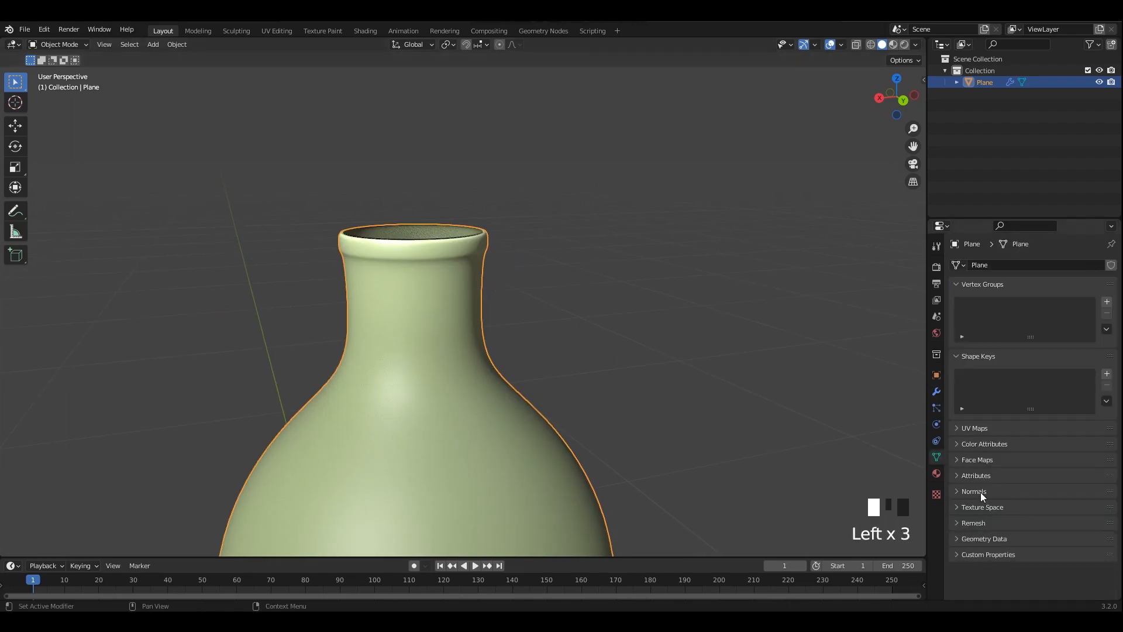
- Select the top edges of the bottle's lip with X-ray, and turn off the Subdivision modifier's display in edit mode
{"action": "scroll", "coordinate": [585, 268], "scroll_direction": "up", "scroll_amount": 2}
{"action": "key", "text": "ctrl+KP_3"}
{"action": "key", "text": "Tab"}
{"action": "scroll", "coordinate": [478, 275], "scroll_direction": "up", "scroll_amount": 1}
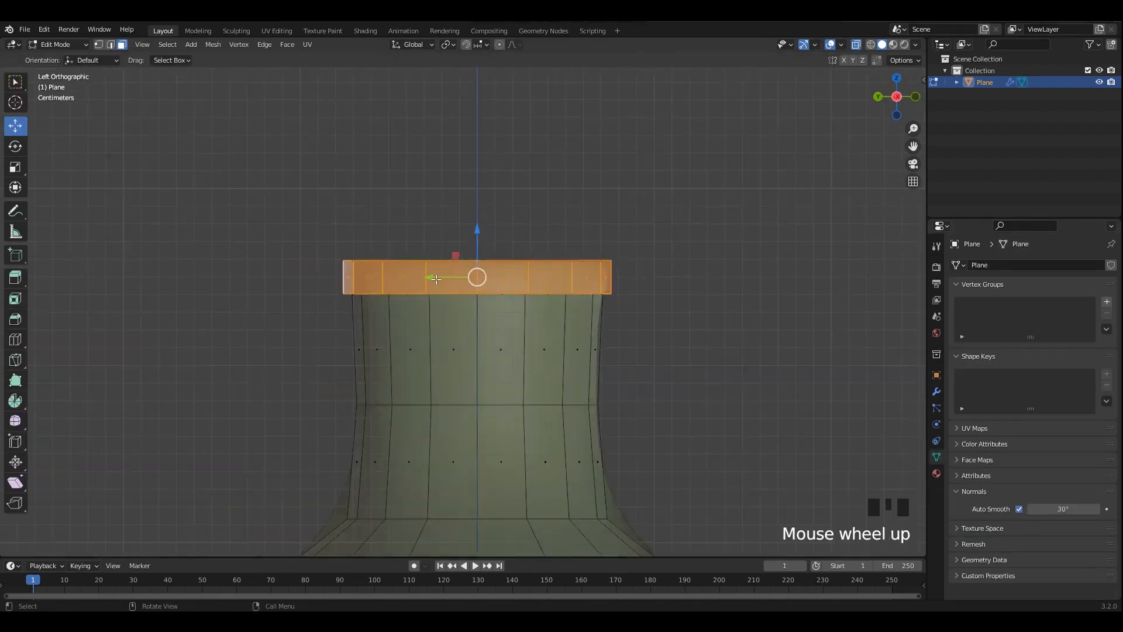
{"action": "left_click_drag", "start_coordinate": [206, 174], "coordinate": [724, 265]}
{"action": "middle_click_drag", "start_coordinate": [723, 264], "coordinate": [710, 288]}
{"action": "key", "text": "alt+z"}
{"action": "scroll", "coordinate": [527, 271], "scroll_direction": "up", "scroll_amount": 2}
{"action": "middle_click_drag", "start_coordinate": [527, 271], "coordinate": [488, 295], "text": "shift"}
{"action": "left_click", "coordinate": [936, 391]}
{"action": "left_click", "coordinate": [1048, 285]}
- Apply the bottle's object transforms in object mode again
{"action": "key", "text": "Tab"}
{"action": "key", "text": "ctrl+a"}
{"action": "left_click", "coordinate": [509, 276]}
- Bevel the edge loops along the lip's top and underside with two segments, and return to object mode
{"action": "key", "text": "Tab"}
{"action": "scroll", "coordinate": [488, 295], "scroll_direction": "up", "scroll_amount": 1}
{"action": "left_click", "coordinate": [486, 291]}
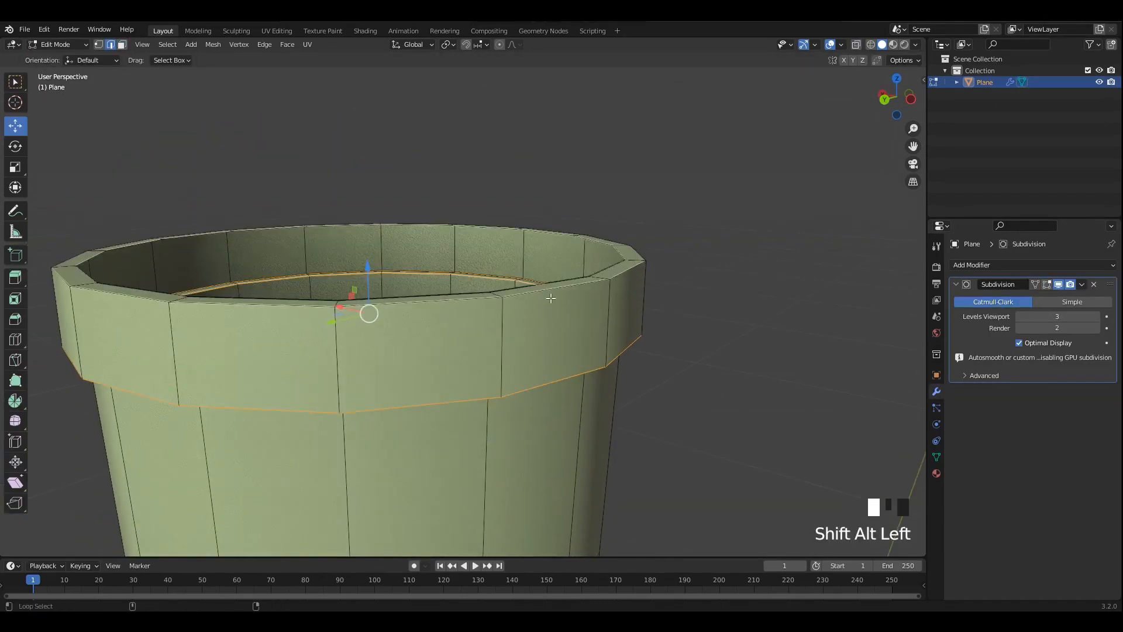
{"action": "key", "text": "Tab"}
{"action": "key", "text": "Tab"}
{"action": "scroll", "coordinate": [515, 308], "scroll_direction": "up", "scroll_amount": 5}
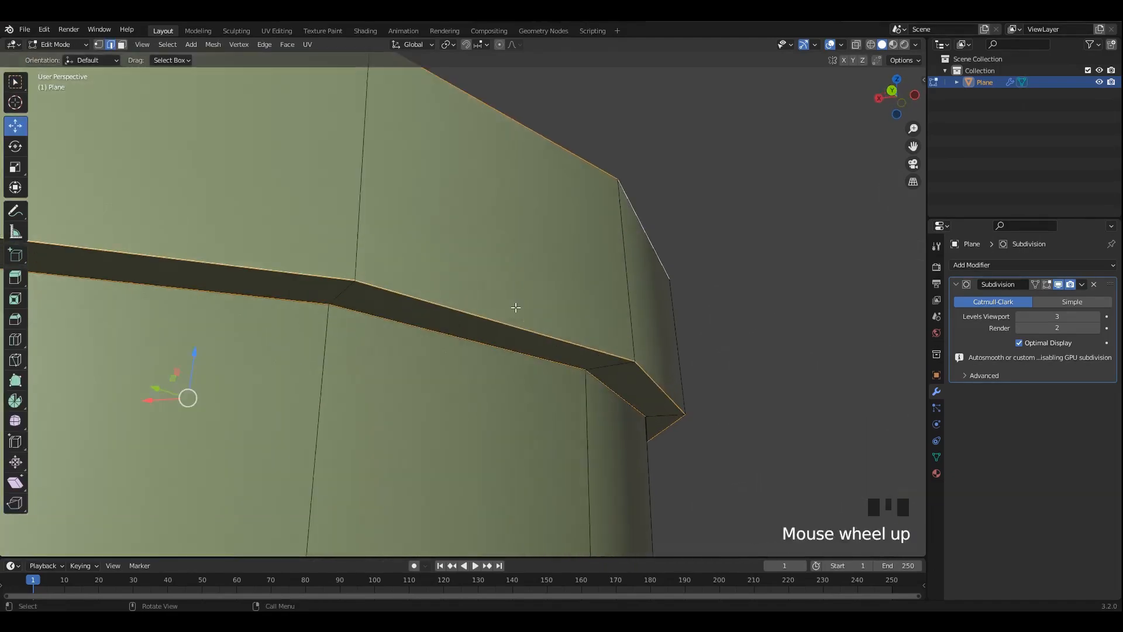
{"action": "middle_click_drag", "start_coordinate": [516, 308], "coordinate": [627, 322]}
{"action": "key", "text": "ctrl+b"}
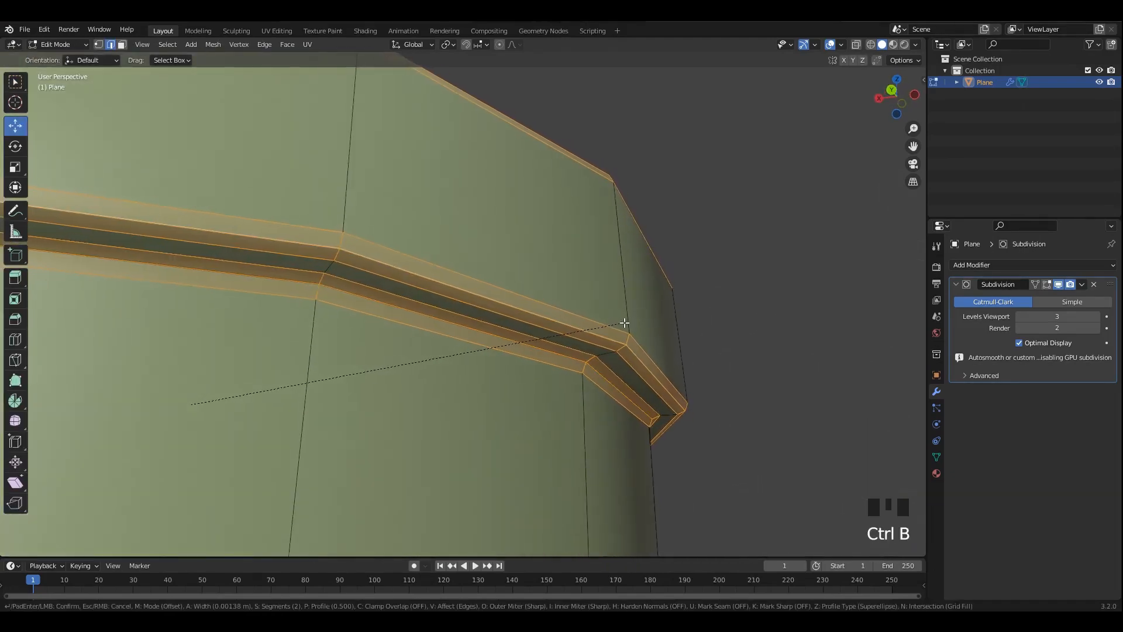
{"action": "key", "text": "Tab"}
{"action": "left_click", "coordinate": [561, 303]}
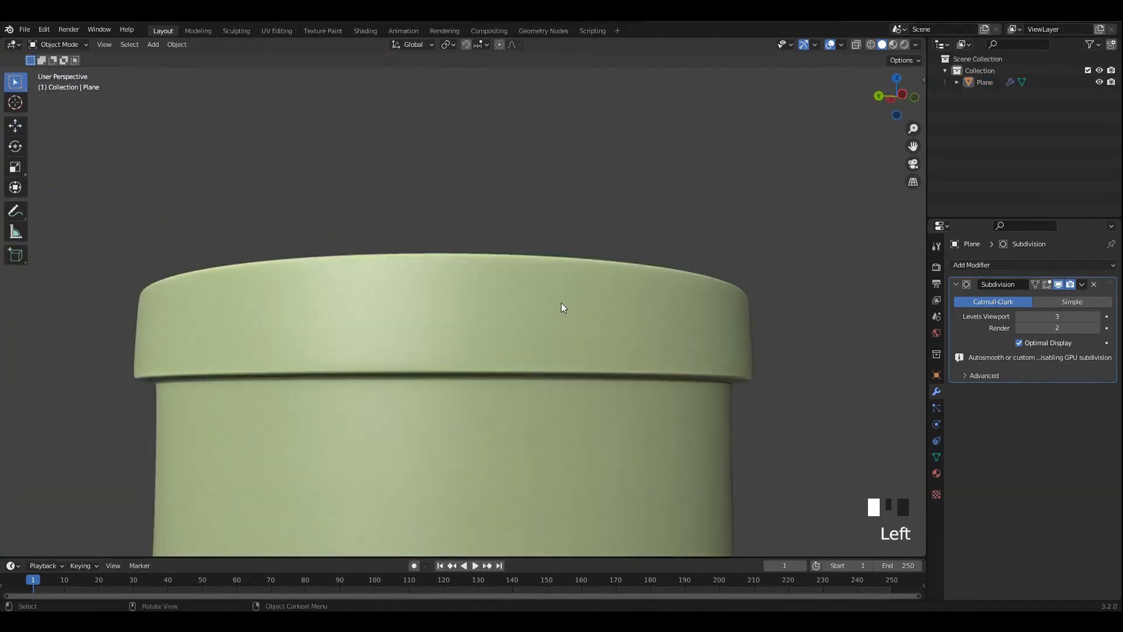
- Turn on Backface Culling in the viewport shading to check the bottle's face orientation
{"action": "scroll", "coordinate": [601, 324], "scroll_direction": "down", "scroll_amount": 3}
{"action": "middle_click_drag", "start_coordinate": [600, 324], "coordinate": [518, 402], "text": "shift"}
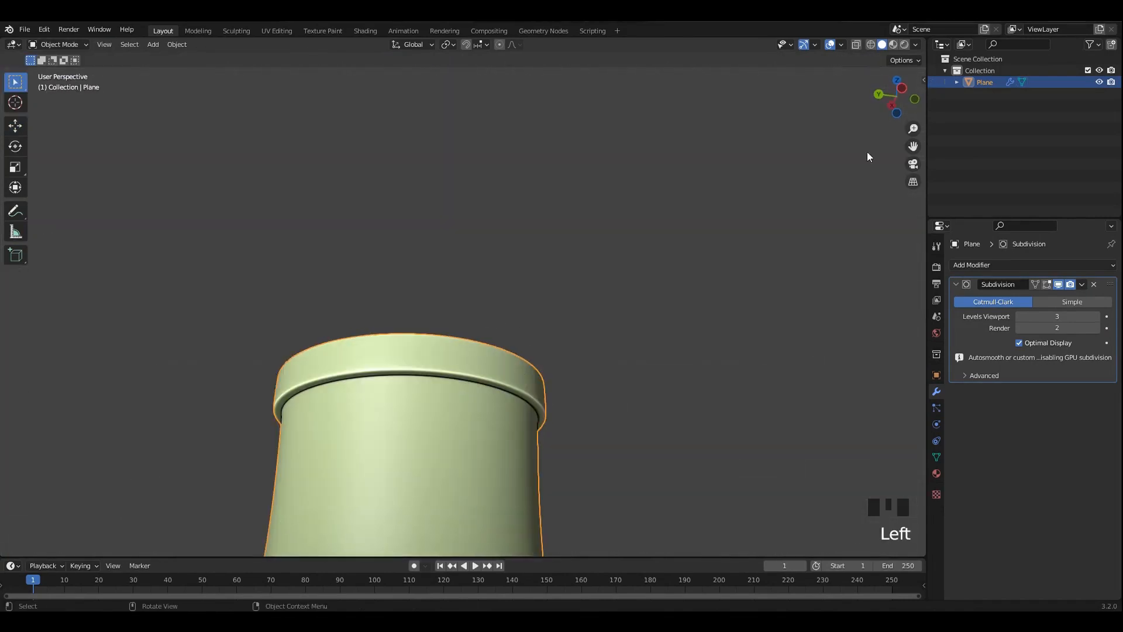
{"action": "left_click", "coordinate": [915, 45]}
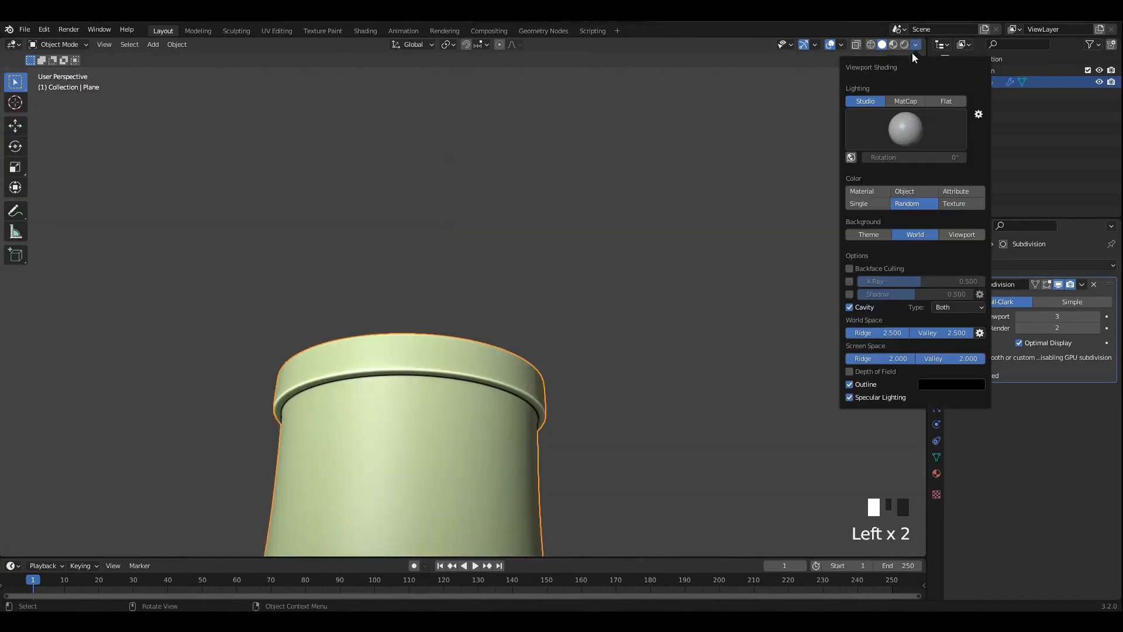
{"action": "middle_click_drag", "start_coordinate": [515, 146], "coordinate": [532, 158], "text": "shift"}
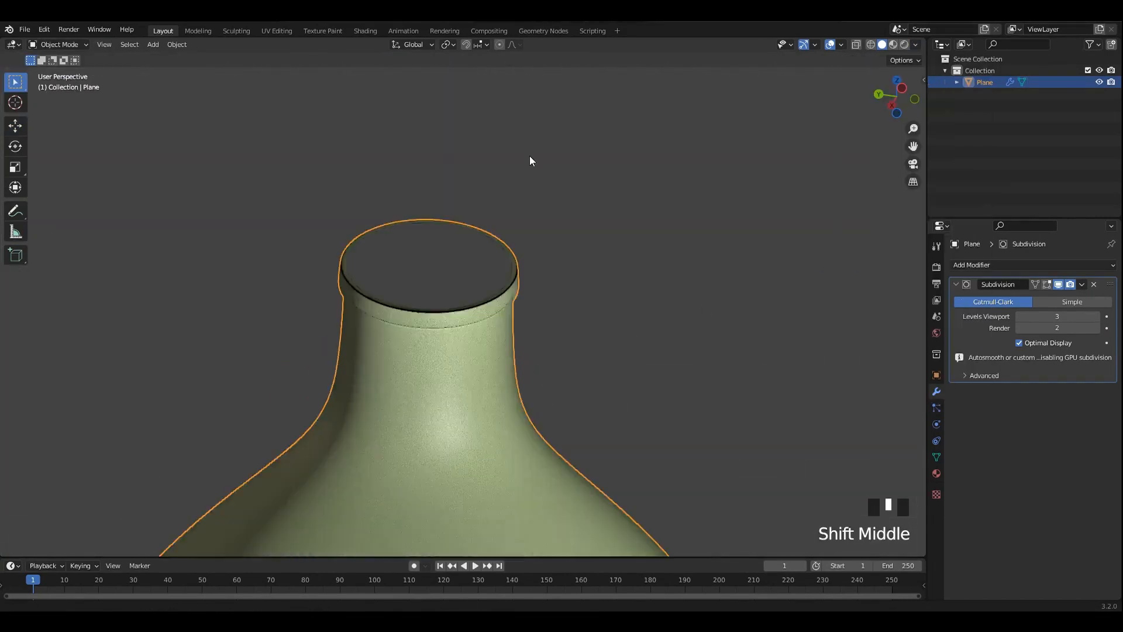
- Select the whole bottle mesh, recalculate its normals to face outside, and check the bottle from the front
{"action": "key", "text": "Tab"}
{"action": "key", "text": "a"}
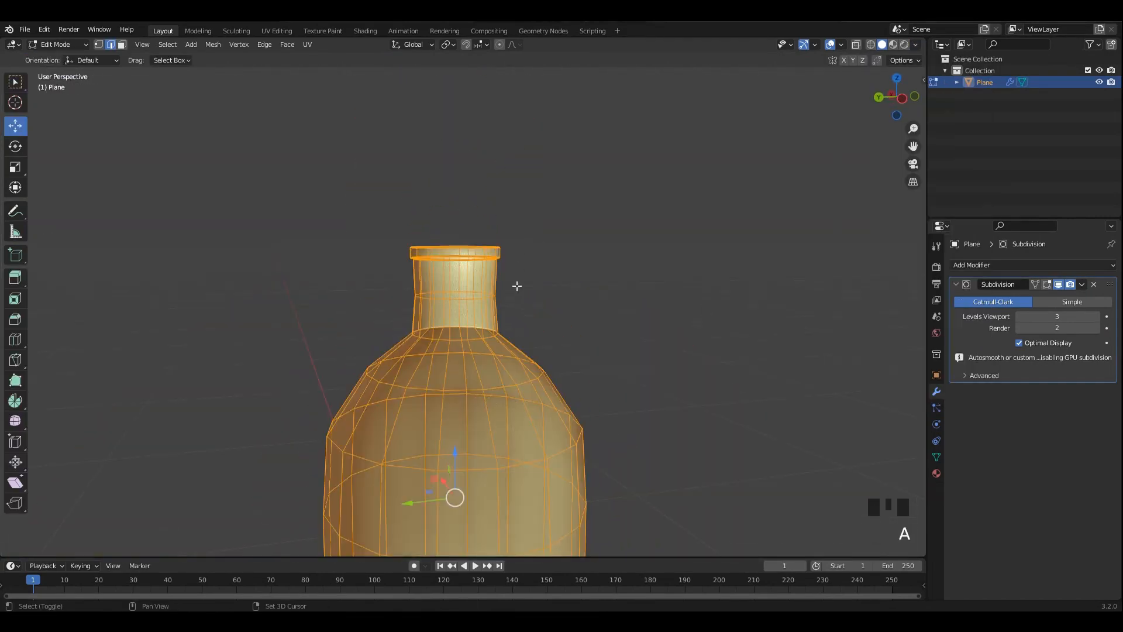
{"action": "key", "text": "shift+n"}
{"action": "key", "text": "Tab"}
{"action": "left_click", "coordinate": [465, 302]}
{"action": "left_click", "coordinate": [579, 310]}
{"action": "scroll", "coordinate": [579, 310], "scroll_direction": "down", "scroll_amount": 2}
{"action": "key", "text": "KP_1"}
{"action": "scroll", "coordinate": [499, 319], "scroll_direction": "down", "scroll_amount": 3}
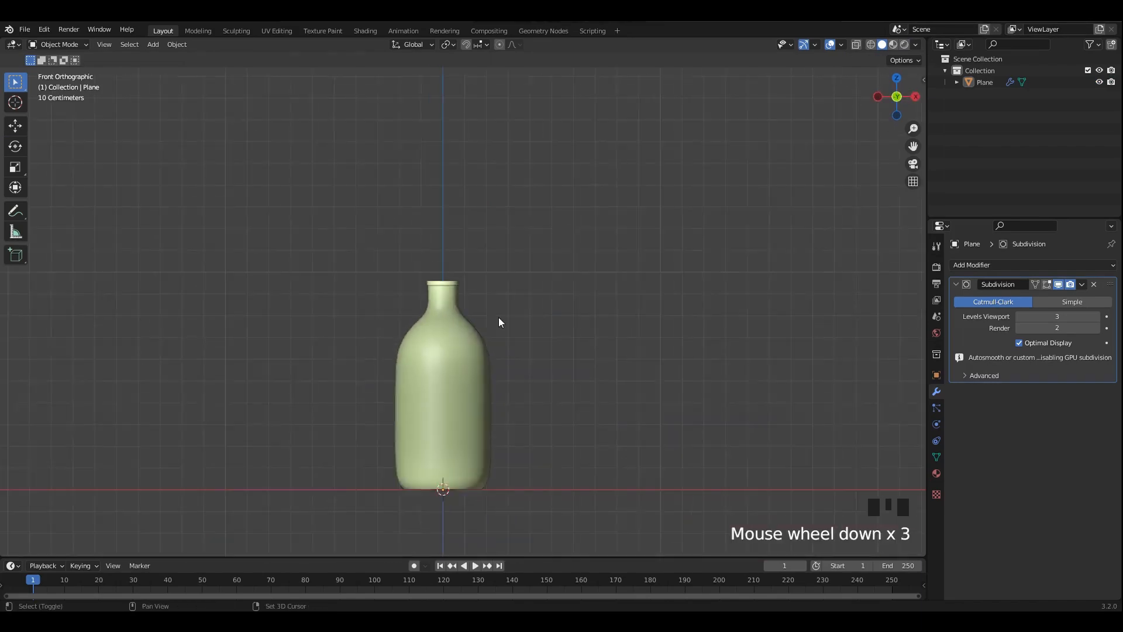
{"action": "middle_click_drag", "start_coordinate": [508, 375], "coordinate": [499, 385], "text": "shift"}
- Select the face loop on top of the lip and duplicate it in place
{"action": "scroll", "coordinate": [394, 379], "scroll_direction": "up", "scroll_amount": 8}
{"action": "scroll", "coordinate": [419, 394], "scroll_direction": "up", "scroll_amount": 7}
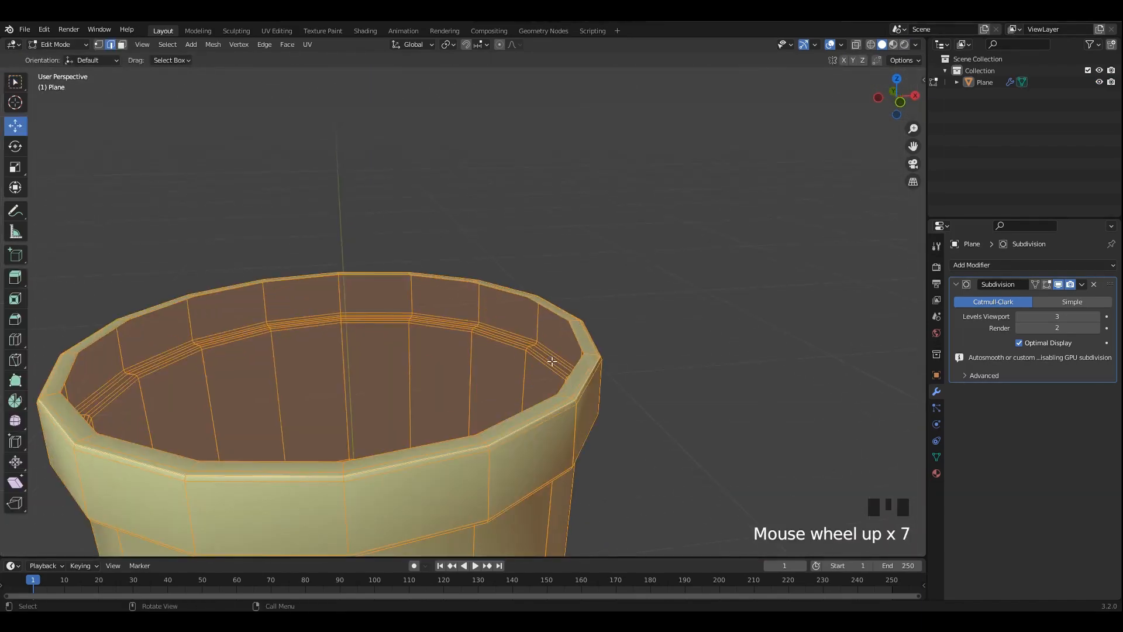
{"action": "key", "text": "alt+z"}
{"action": "middle_click_drag", "start_coordinate": [582, 404], "coordinate": [592, 382], "text": "shift"}
{"action": "key", "text": "alt+z"}
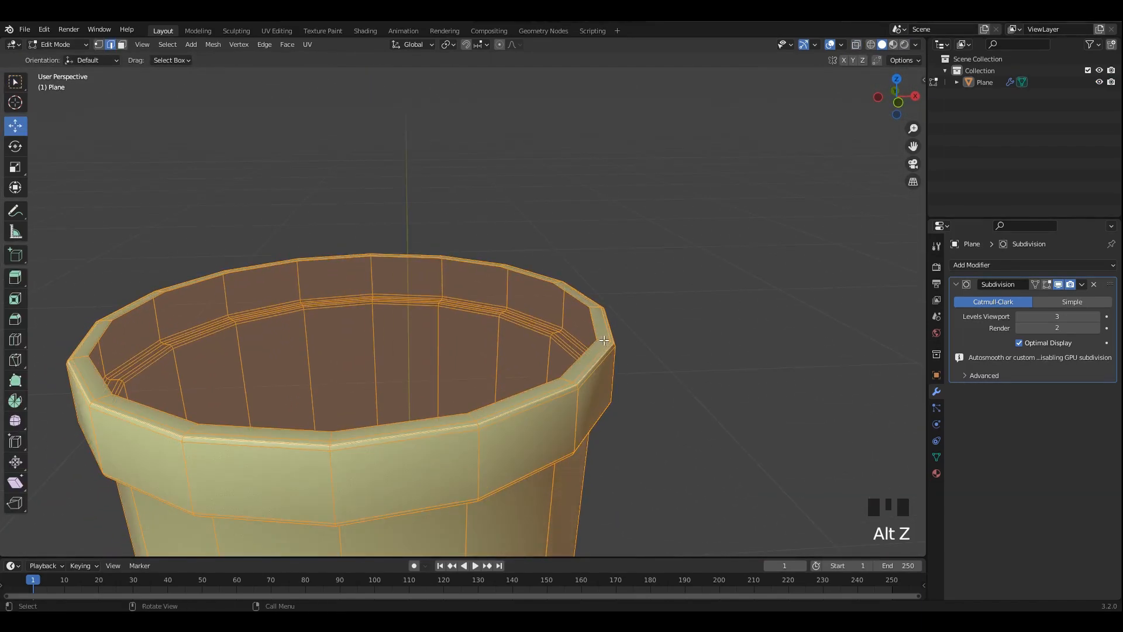
{"action": "left_click", "coordinate": [626, 319]}
{"action": "key", "text": "3"}
{"action": "key", "text": "shift+d"}
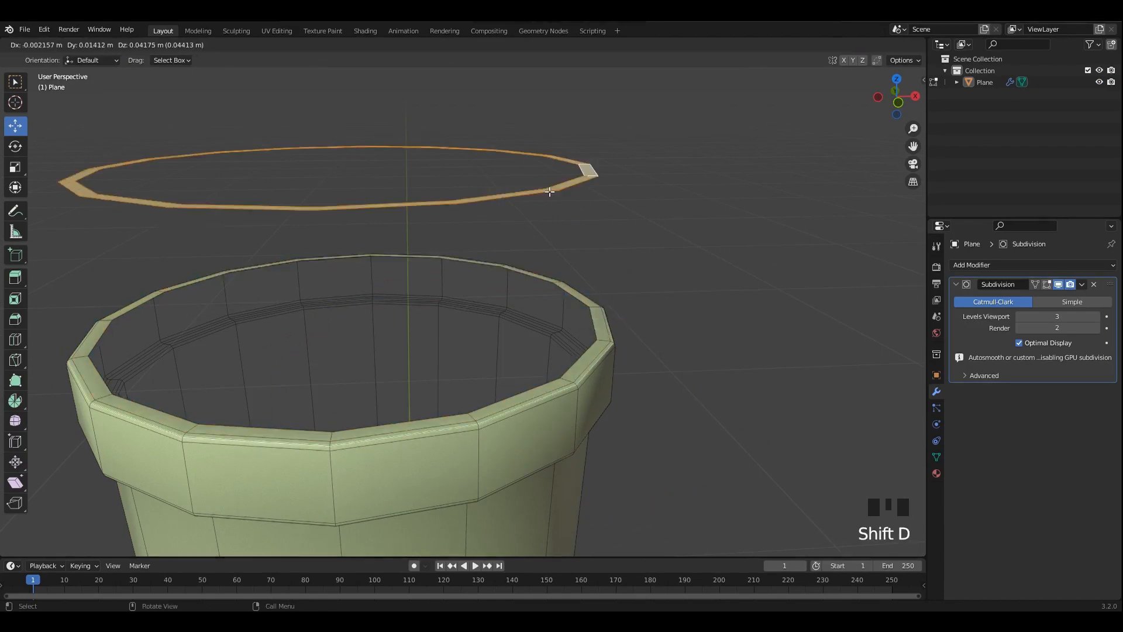
{"action": "key", "text": "Escape"}
- Scale the duplicated face ring outward past the lip and lower it slightly
{"action": "middle_click_drag", "start_coordinate": [604, 340], "coordinate": [632, 304], "text": "shift"}
{"action": "key", "text": "s"}
{"action": "left_click", "coordinate": [651, 292]}
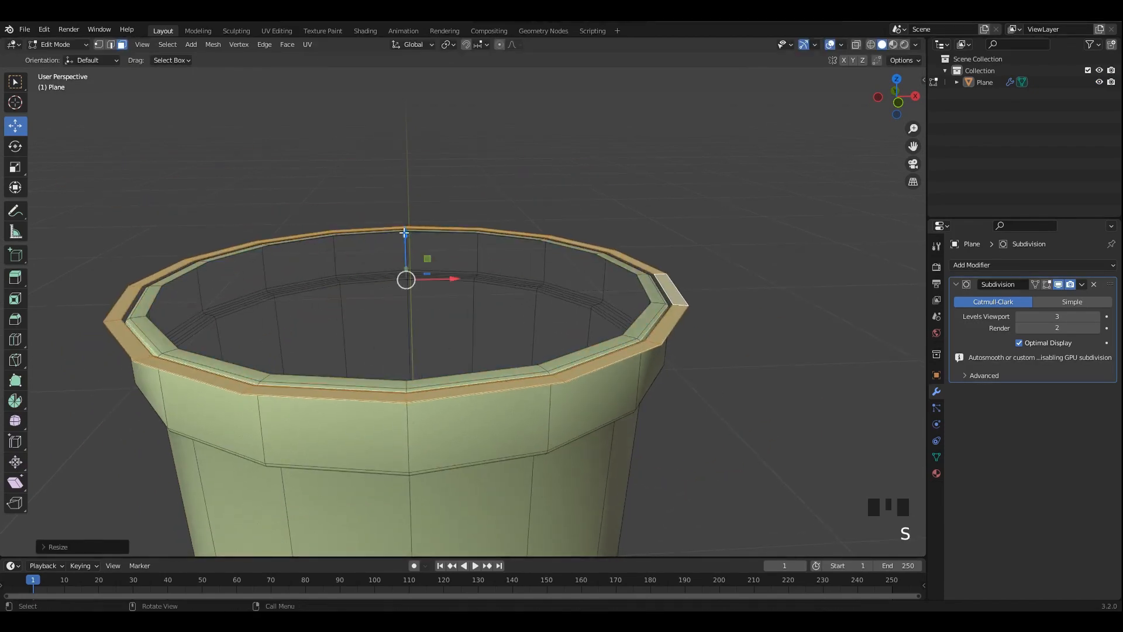
{"action": "left_click_drag", "start_coordinate": [405, 233], "coordinate": [405, 244]}
- Turn off Backface Culling, then lower the duplicated ring a little more and scale it to about 0.984
{"action": "left_click", "coordinate": [915, 44]}
{"action": "left_click", "coordinate": [855, 265]}
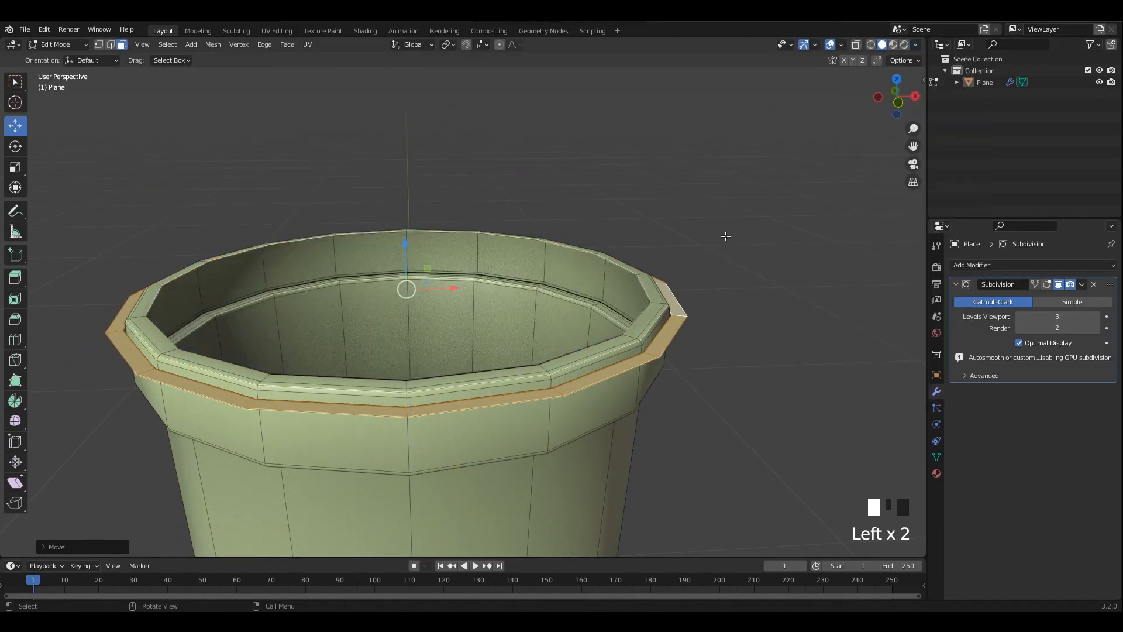
{"action": "middle_click_drag", "start_coordinate": [691, 236], "coordinate": [661, 225]}
{"action": "middle_click_drag", "start_coordinate": [586, 228], "coordinate": [567, 221]}
{"action": "left_click_drag", "start_coordinate": [411, 258], "coordinate": [412, 265]}
{"action": "key", "text": "s"}
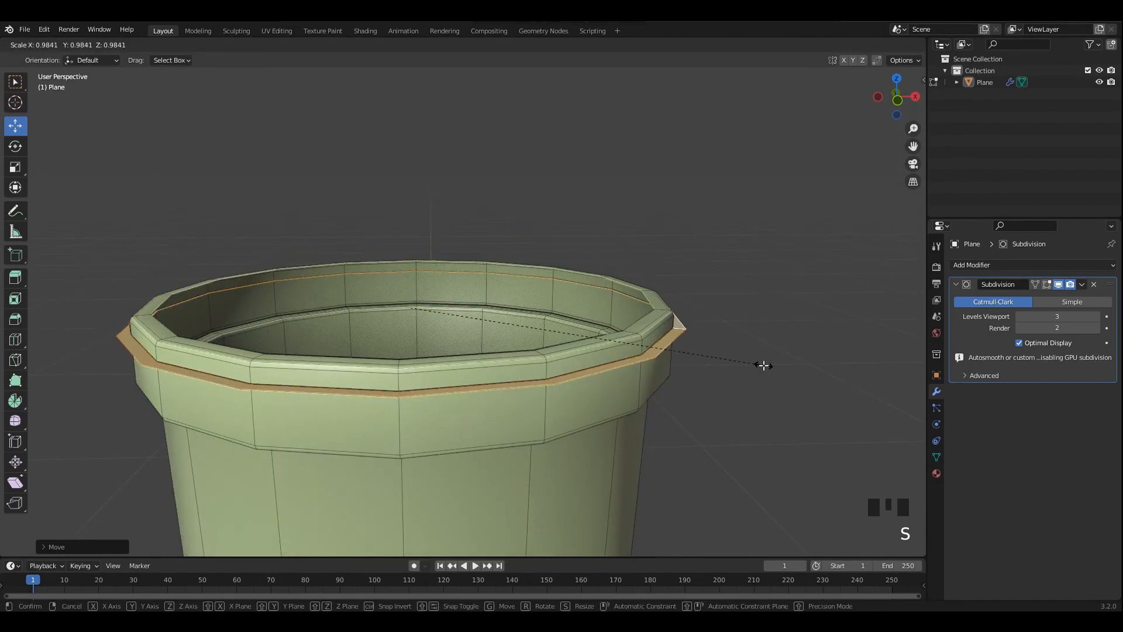
{"action": "left_click", "coordinate": [764, 366]}
- Select an edge loop of the duplicated ring and extrude it about 0.07 m upward in side view to form the cap's wall
{"action": "key", "text": "2"}
{"action": "key", "text": "alt+z"}
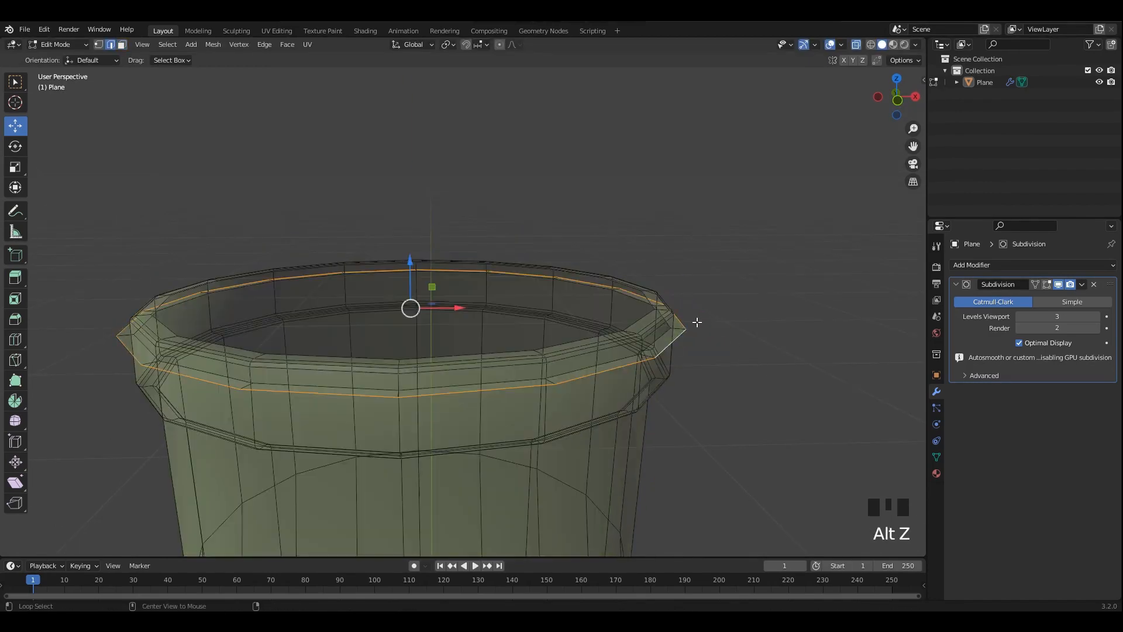
{"action": "key", "text": "KP_3"}
{"action": "scroll", "coordinate": [540, 276], "scroll_direction": "down", "scroll_amount": 3}
{"action": "middle_click_drag", "start_coordinate": [540, 277], "coordinate": [482, 334], "text": "shift"}
{"action": "key", "text": "e"}
{"action": "left_click", "coordinate": [484, 152]}
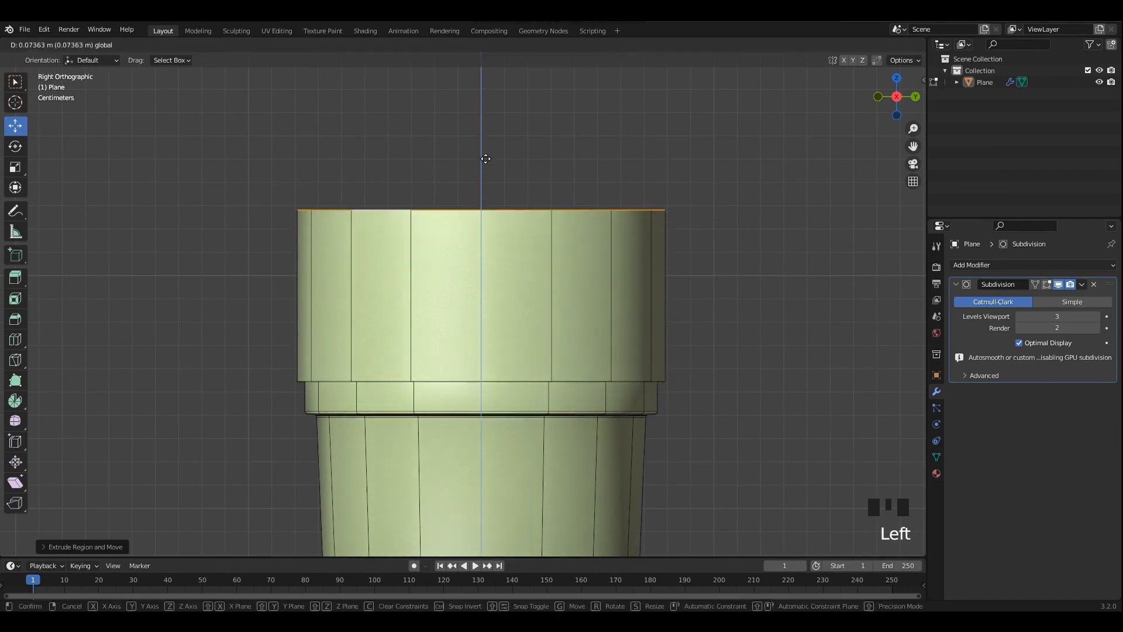
- Select the face loop of the cap's side wall and fatten it outward by about 0.005 m
{"action": "middle_click_drag", "start_coordinate": [484, 152], "coordinate": [551, 242]}
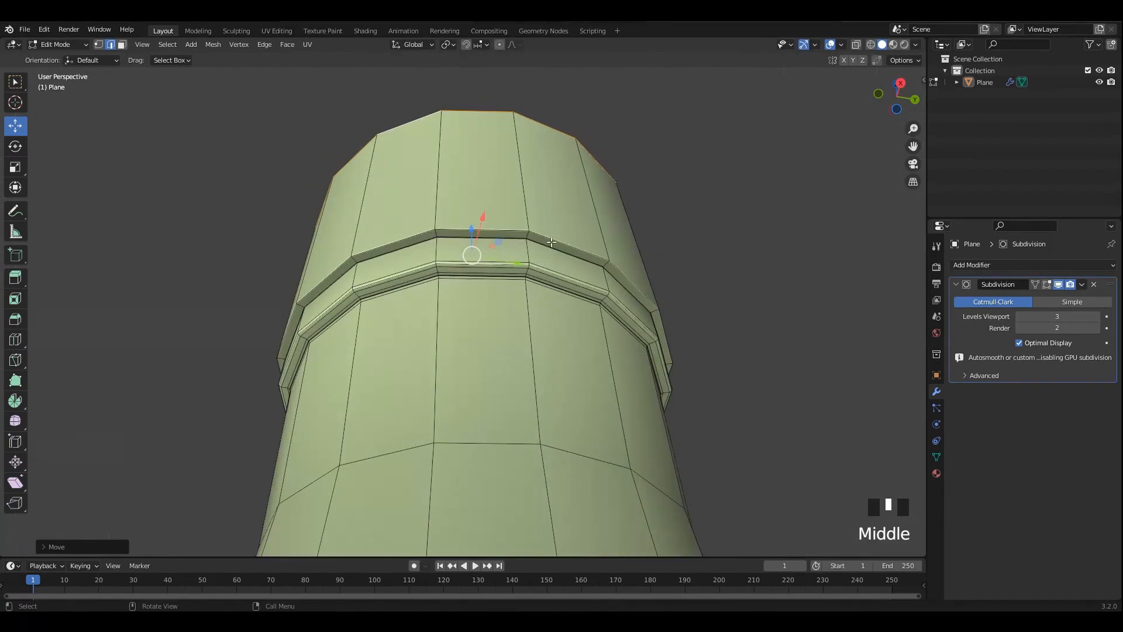
{"action": "key", "text": "3"}
{"action": "left_click", "coordinate": [539, 190]}
{"action": "key", "text": "alt+a"}
{"action": "left_click", "coordinate": [538, 192], "text": "alt"}
{"action": "key", "text": "alt+s"}
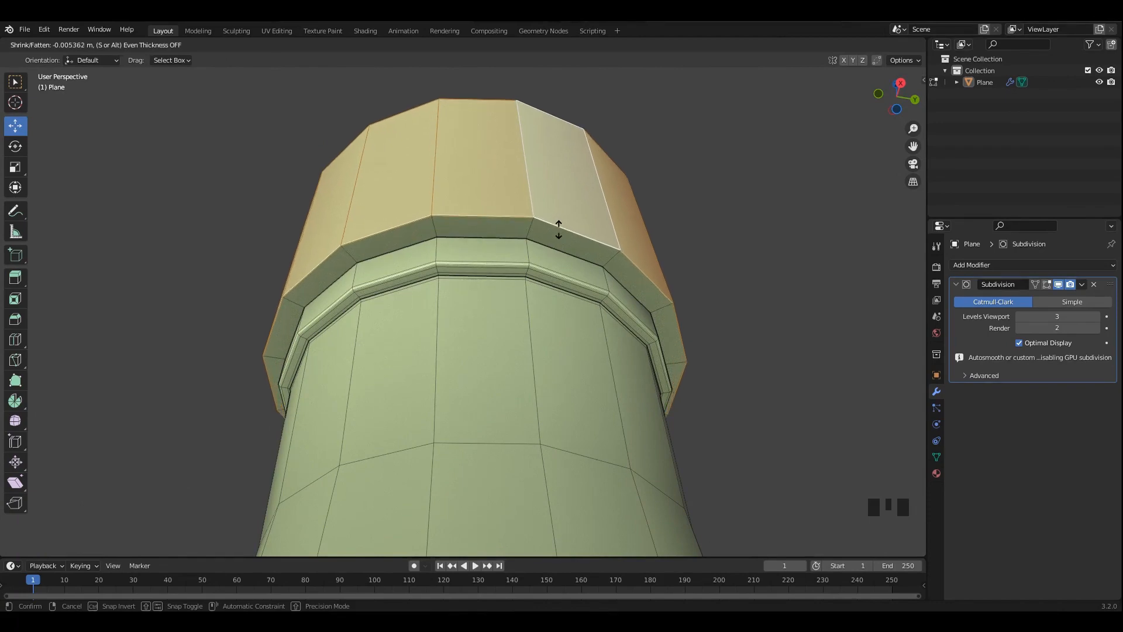
{"action": "left_click", "coordinate": [559, 229]}
- Apply the object transforms in object mode, check the bottle with its cap, and save the file
{"action": "key", "text": "Tab"}
{"action": "left_click", "coordinate": [575, 227]}
{"action": "key", "text": "ctrl+a"}
{"action": "middle_click_drag", "start_coordinate": [574, 227], "coordinate": [514, 263], "text": "alt"}
{"action": "left_click", "coordinate": [693, 277]}
{"action": "scroll", "coordinate": [672, 280], "scroll_direction": "down", "scroll_amount": 14}
{"action": "middle_click_drag", "start_coordinate": [584, 287], "coordinate": [563, 249], "text": "shift"}
{"action": "scroll", "coordinate": [576, 251], "scroll_direction": "up", "scroll_amount": 3}
{"action": "key", "text": "ctrl+s"}
- Select the cap's open top edge loop, fill it with a face, and bevel its border into a rounded edge
{"action": "key", "text": "Tab"}
{"action": "scroll", "coordinate": [569, 246], "scroll_direction": "up", "scroll_amount": 6}
{"action": "key", "text": "2"}
{"action": "left_click", "coordinate": [559, 180]}
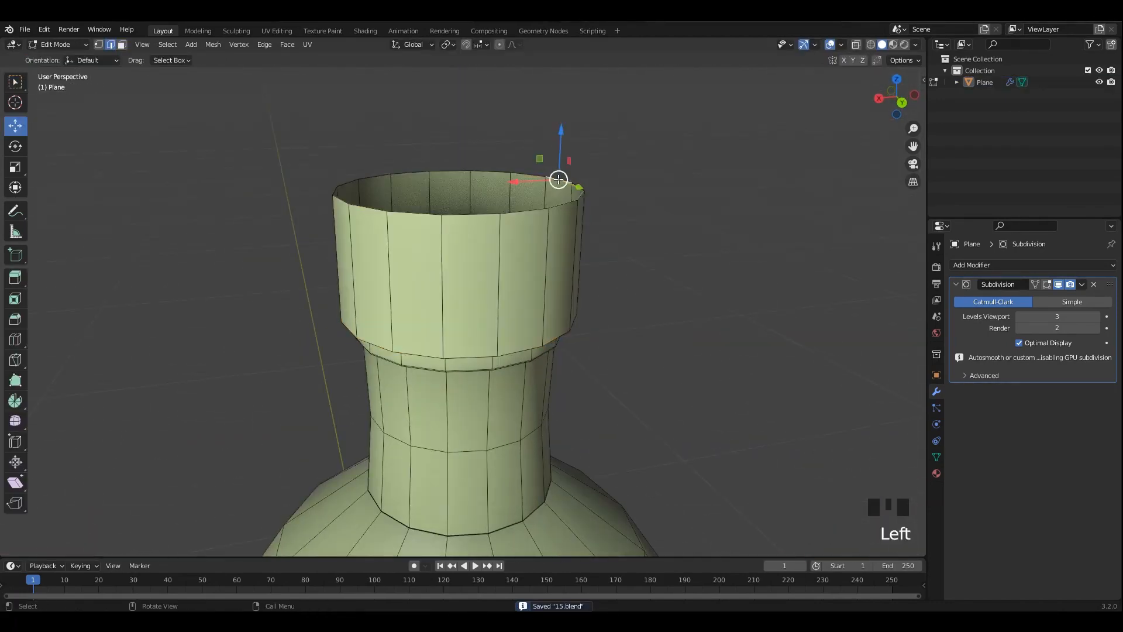
{"action": "middle_click_drag", "start_coordinate": [582, 199], "coordinate": [592, 196]}
{"action": "key", "text": "Tab"}
{"action": "left_click", "coordinate": [527, 220]}
{"action": "key", "text": "Tab"}
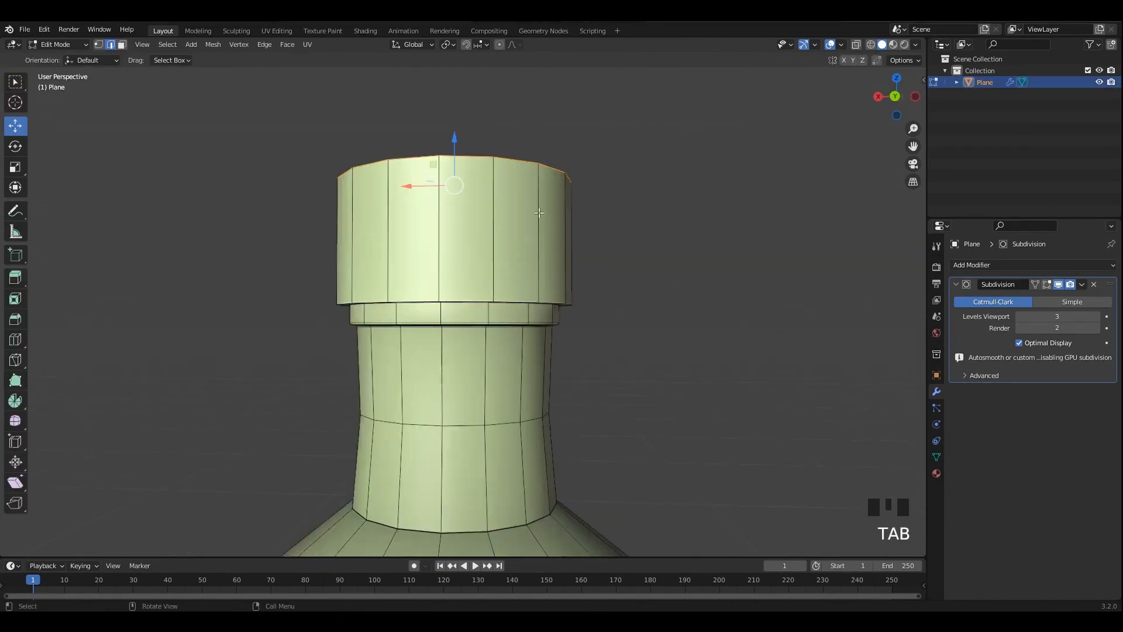
{"action": "middle_click_drag", "start_coordinate": [527, 219], "coordinate": [509, 234], "text": "shift"}
{"action": "key", "text": "ctrl+b"}
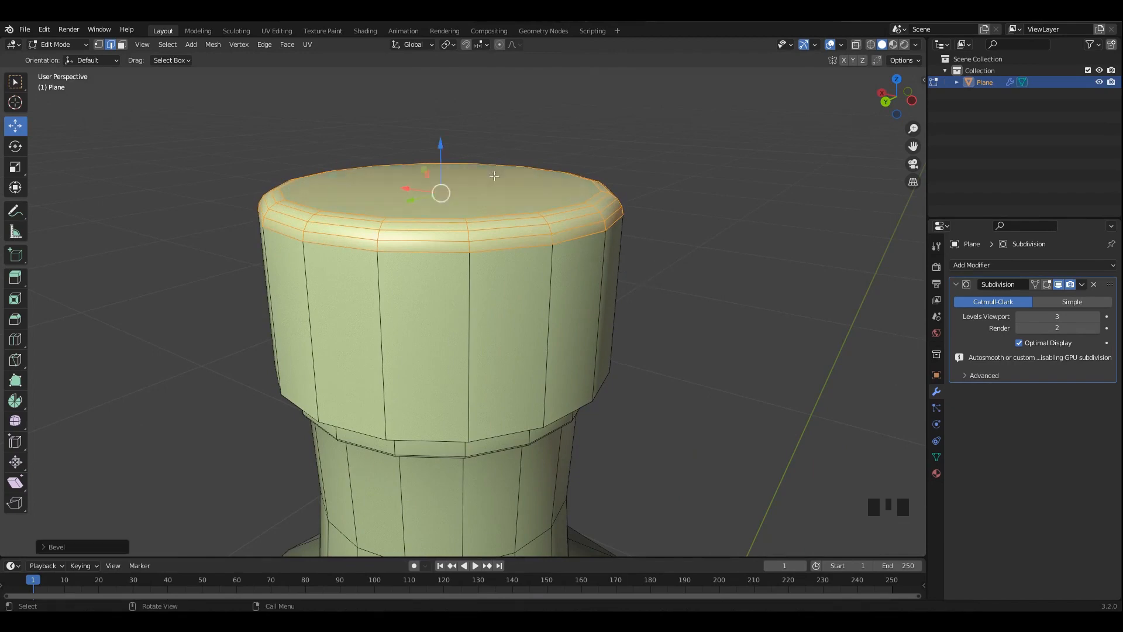
- Select the cap's flat top face and inset it twice
{"action": "middle_click_drag", "start_coordinate": [495, 176], "coordinate": [459, 204]}
{"action": "key", "text": "3"}
{"action": "left_click", "coordinate": [510, 188]}
{"action": "key", "text": "i"}
{"action": "left_click", "coordinate": [760, 250]}
{"action": "key", "text": "i"}
{"action": "left_click", "coordinate": [745, 249]}
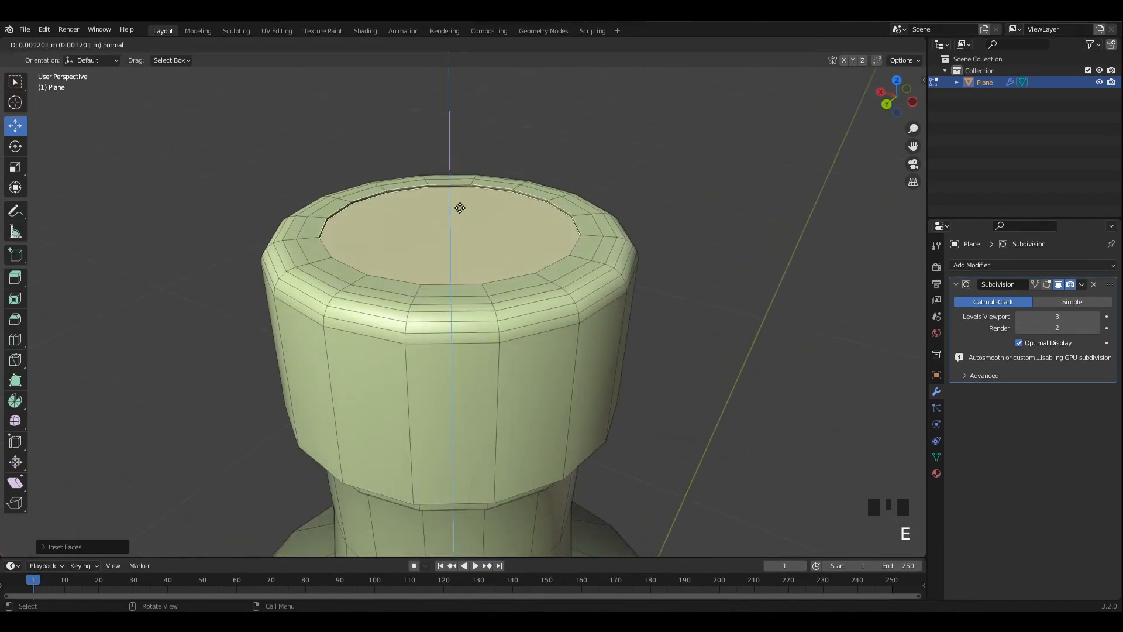
- Extrude the cap's inset top face slightly and finish it with further insets
{"action": "middle_click_drag", "start_coordinate": [544, 226], "coordinate": [549, 248]}
{"action": "scroll", "coordinate": [549, 248], "scroll_direction": "up", "scroll_amount": 3}
{"action": "key", "text": "s"}
{"action": "left_click", "coordinate": [743, 267]}
{"action": "scroll", "coordinate": [819, 287], "scroll_direction": "down", "scroll_amount": 1}
{"action": "middle_click_drag", "start_coordinate": [842, 295], "coordinate": [804, 218]}
{"action": "key", "text": "i"}
{"action": "left_click", "coordinate": [871, 289]}
{"action": "key", "text": "i"}
{"action": "key", "text": "Tab"}
- Check the smoothed bottle and cap in object mode, and save the file
{"action": "left_click", "coordinate": [816, 265]}
{"action": "left_click", "coordinate": [662, 223]}
{"action": "scroll", "coordinate": [687, 274], "scroll_direction": "down", "scroll_amount": 5}
{"action": "key", "text": "ctrl+KP_3"}
{"action": "left_click", "coordinate": [615, 295]}
{"action": "scroll", "coordinate": [568, 309], "scroll_direction": "down", "scroll_amount": 5}
{"action": "middle_click_drag", "start_coordinate": [569, 374], "coordinate": [577, 404], "text": "shift"}
{"action": "scroll", "coordinate": [527, 342], "scroll_direction": "up", "scroll_amount": 3}
{"action": "key", "text": "ctrl+s"}
- Cut three horizontal edge loops around the cap's side wall
{"action": "left_click", "coordinate": [515, 344]}
{"action": "key", "text": "Tab"}
{"action": "scroll", "coordinate": [522, 337], "scroll_direction": "up", "scroll_amount": 4}
{"action": "middle_click_drag", "start_coordinate": [525, 323], "coordinate": [504, 270]}
{"action": "key", "text": "ctrl+r"}
{"action": "left_click", "coordinate": [505, 275]}
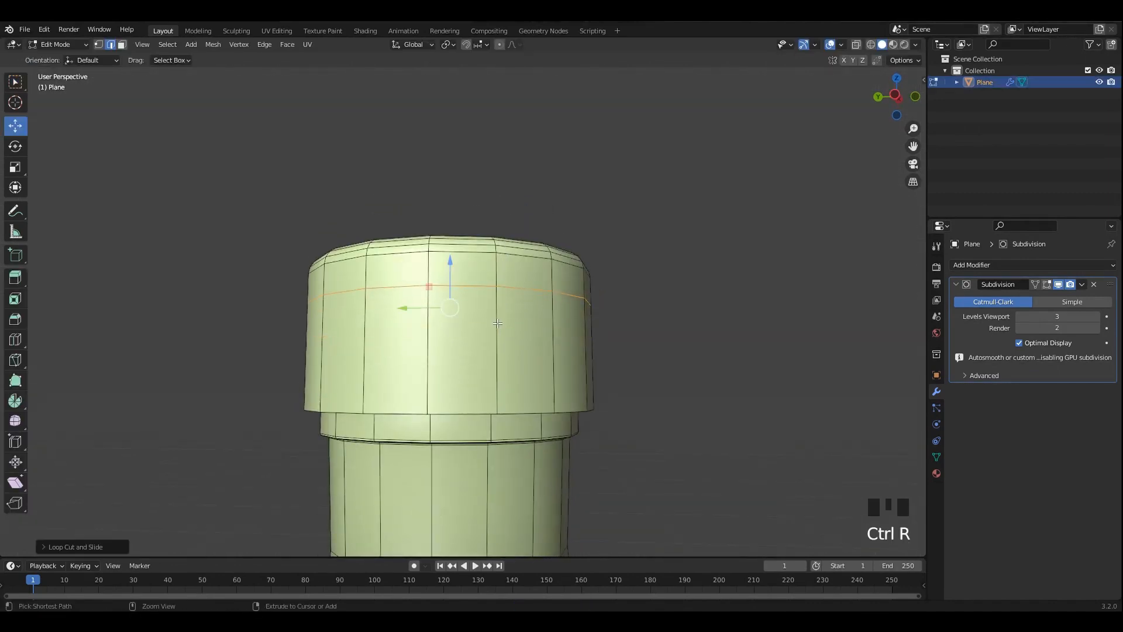
{"action": "scroll", "coordinate": [492, 380], "scroll_direction": "up", "scroll_amount": 2}
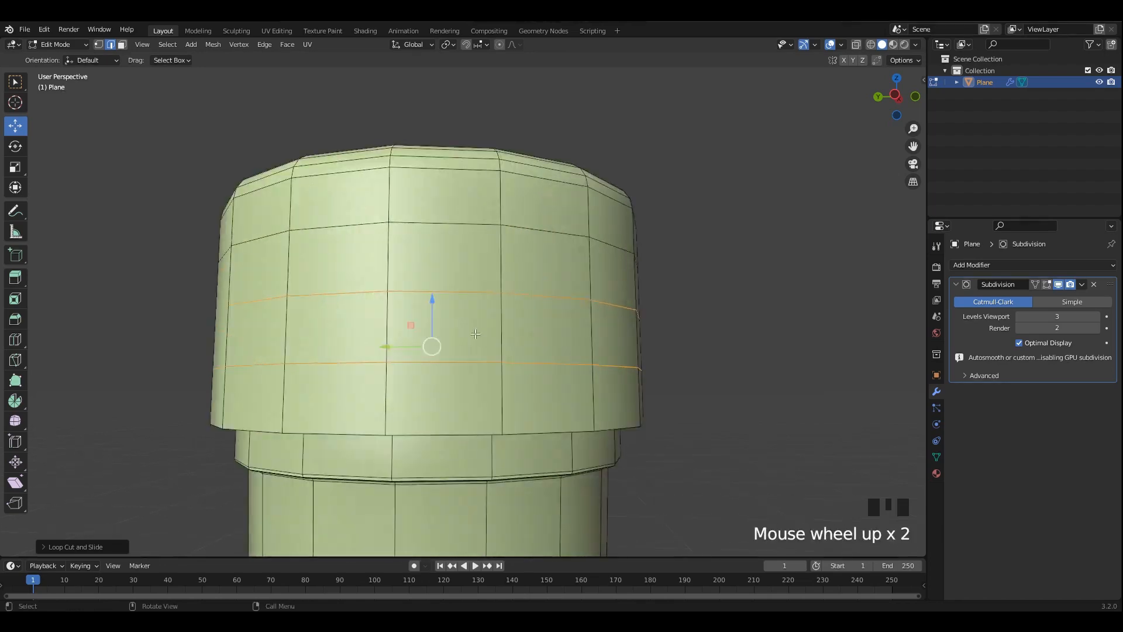
- Cut two more edge loops around the cap's side wall just above its bottom rim
{"action": "middle_click_drag", "start_coordinate": [492, 381], "coordinate": [499, 352]}
{"action": "middle_click_drag", "start_coordinate": [499, 353], "coordinate": [504, 370], "text": "shift"}
{"action": "scroll", "coordinate": [506, 367], "scroll_direction": "up", "scroll_amount": 2}
{"action": "left_click", "coordinate": [561, 357]}
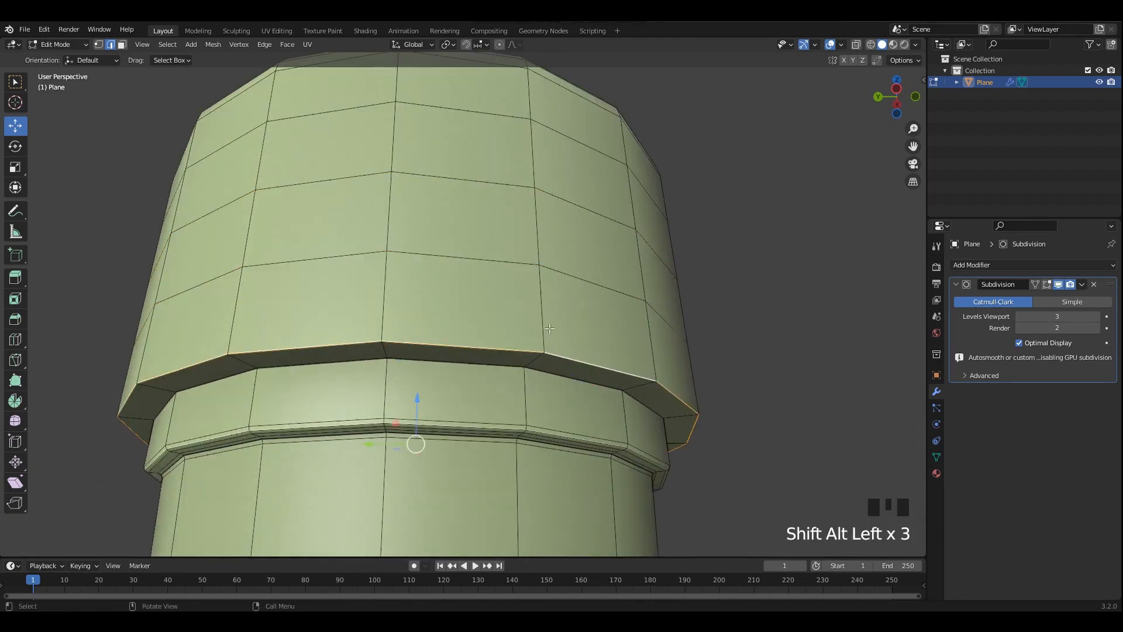
{"action": "key", "text": "ctrl+r"}
{"action": "left_click", "coordinate": [550, 329]}
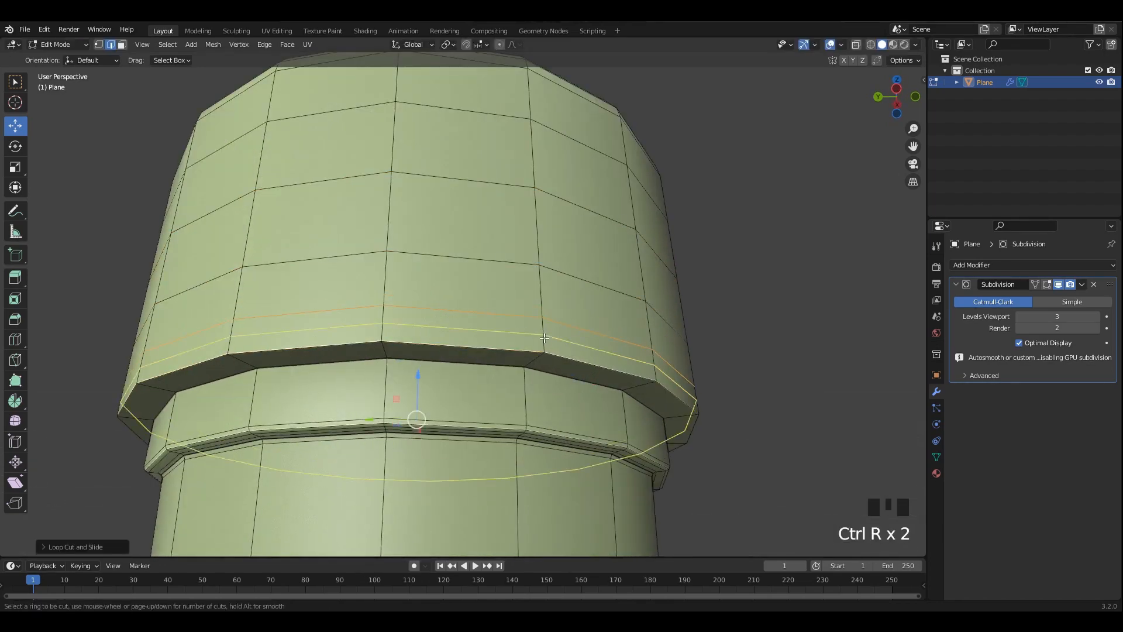
{"action": "double_click", "coordinate": [545, 337]}
{"action": "key", "text": "Tab"}
{"action": "key", "text": "Tab"}
- Slide the lower of the two new loops down close to the cap's bottom rim
{"action": "scroll", "coordinate": [588, 316], "scroll_direction": "up", "scroll_amount": 2}
{"action": "middle_click_drag", "start_coordinate": [585, 299], "coordinate": [575, 286]}
{"action": "left_click", "coordinate": [571, 283]}
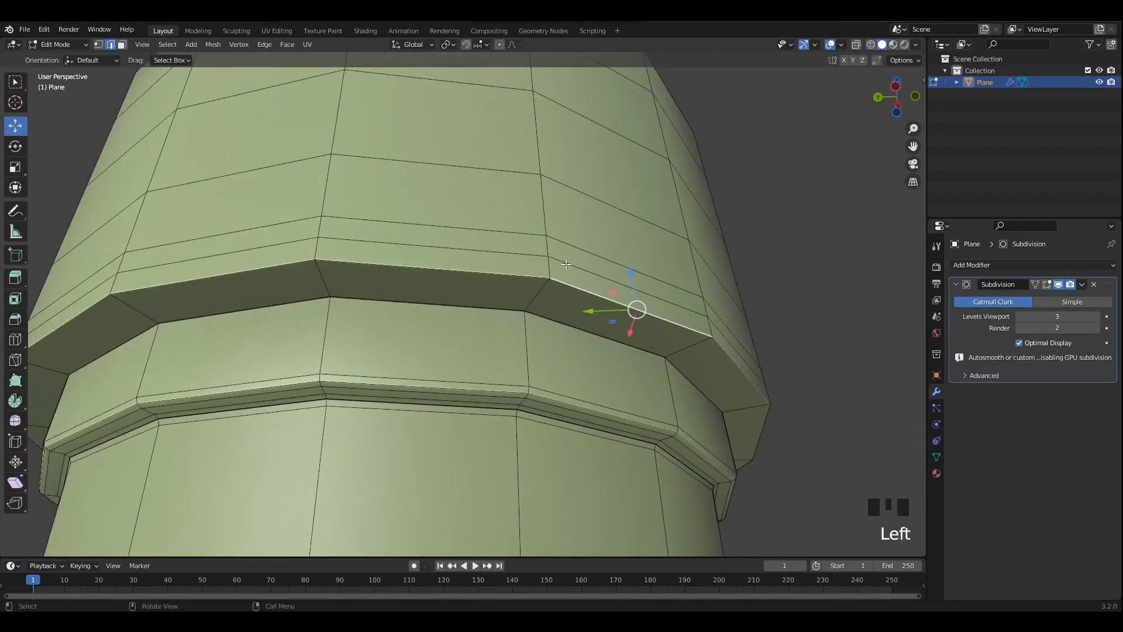
{"action": "key", "text": "ctrl+r"}
{"action": "left_click", "coordinate": [561, 275]}
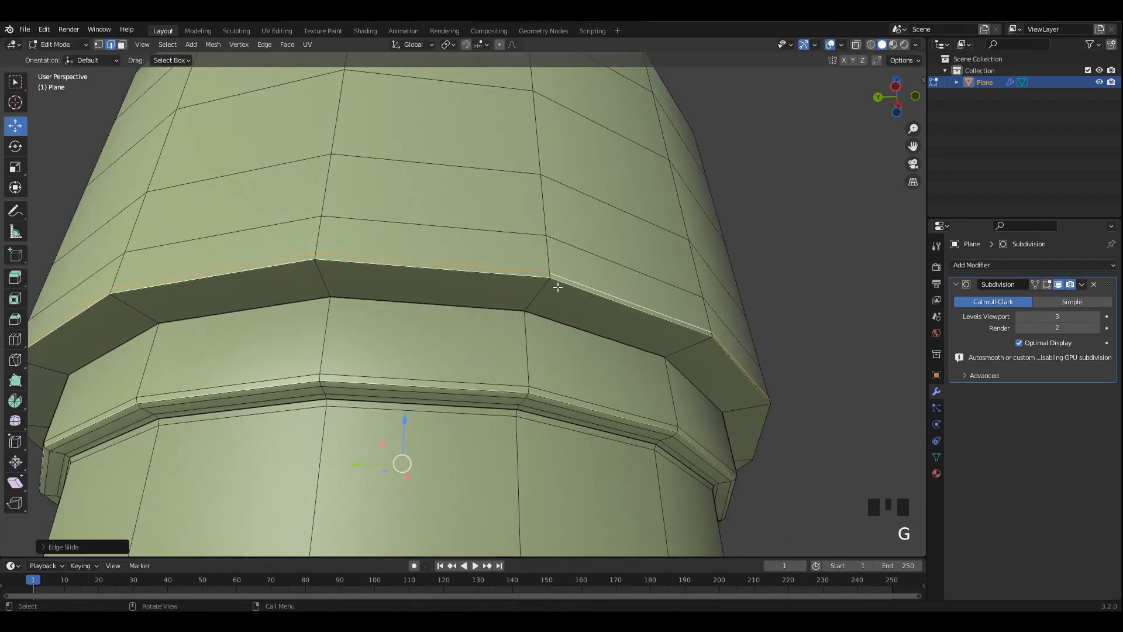
{"action": "left_click", "coordinate": [553, 281]}
{"action": "key", "text": "Tab"}
{"action": "middle_click_drag", "start_coordinate": [560, 256], "coordinate": [564, 267]}
{"action": "key", "text": "Tab"}
- Slide the upper of the two loops slightly down towards the cap's rim, and save the file
{"action": "left_click", "coordinate": [567, 322]}
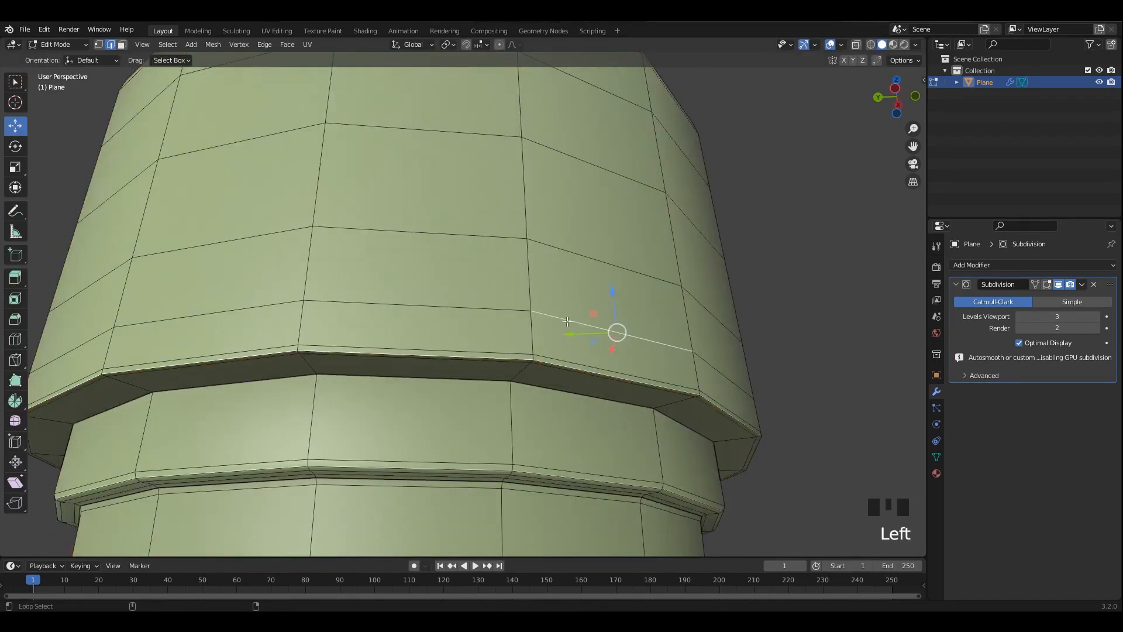
{"action": "scroll", "coordinate": [567, 320], "scroll_direction": "down", "scroll_amount": 2}
{"action": "key", "text": "Tab"}
{"action": "left_click", "coordinate": [564, 274]}
{"action": "key", "text": "Tab"}
{"action": "left_click", "coordinate": [546, 325]}
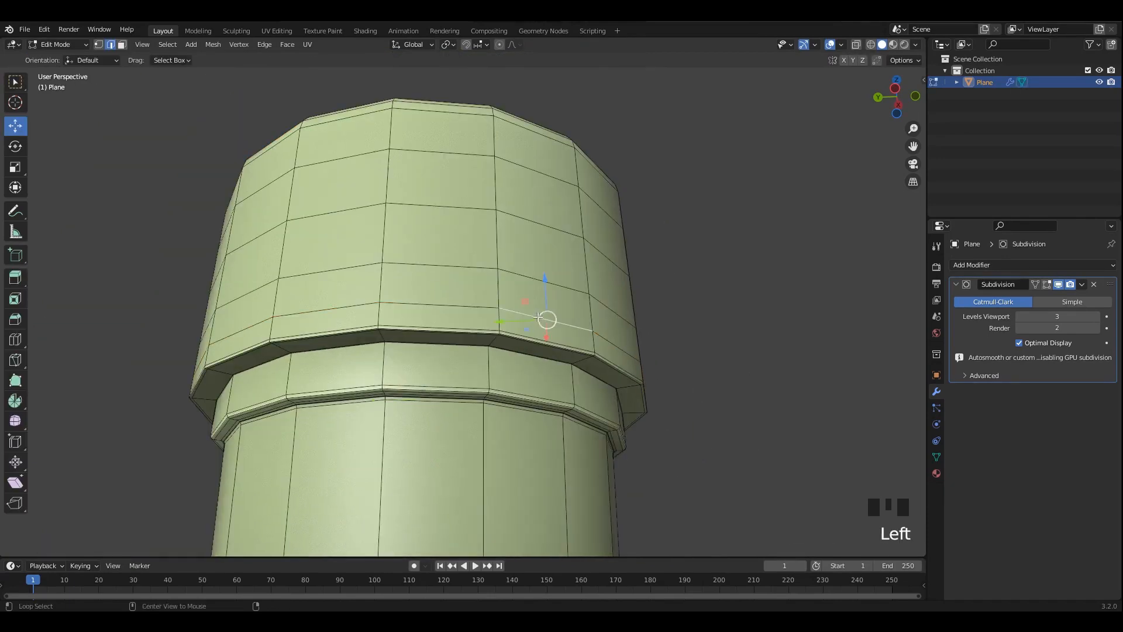
{"action": "key", "text": "ctrl+z"}
{"action": "scroll", "coordinate": [514, 321], "scroll_direction": "up", "scroll_amount": 2}
{"action": "key", "text": "g"}
{"action": "key", "text": "g"}
{"action": "left_click", "coordinate": [533, 337]}
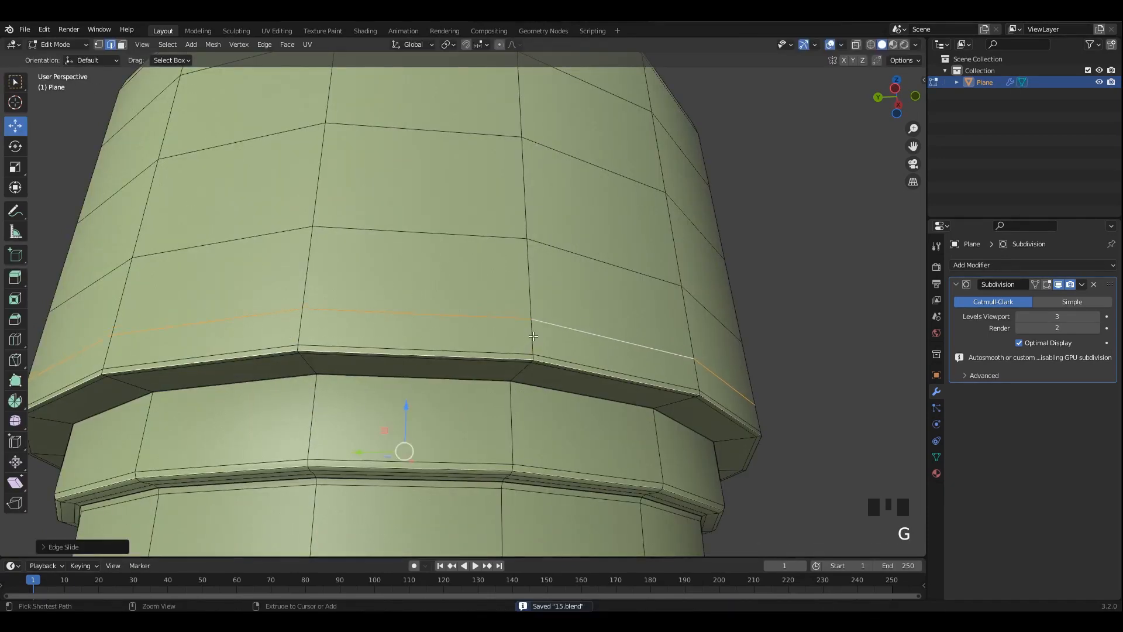
- Fatten the edge loop at the cap's rim outward into a ridge, and apply the object transforms
{"action": "left_click", "coordinate": [567, 355]}
{"action": "scroll", "coordinate": [567, 355], "scroll_direction": "down", "scroll_amount": 4}
{"action": "middle_click_drag", "start_coordinate": [596, 346], "coordinate": [551, 365]}
{"action": "key", "text": "Tab"}
{"action": "key", "text": "ctrl+a"}
{"action": "left_click", "coordinate": [565, 354]}
{"action": "key", "text": "Tab"}
{"action": "scroll", "coordinate": [536, 355], "scroll_direction": "up", "scroll_amount": 2}
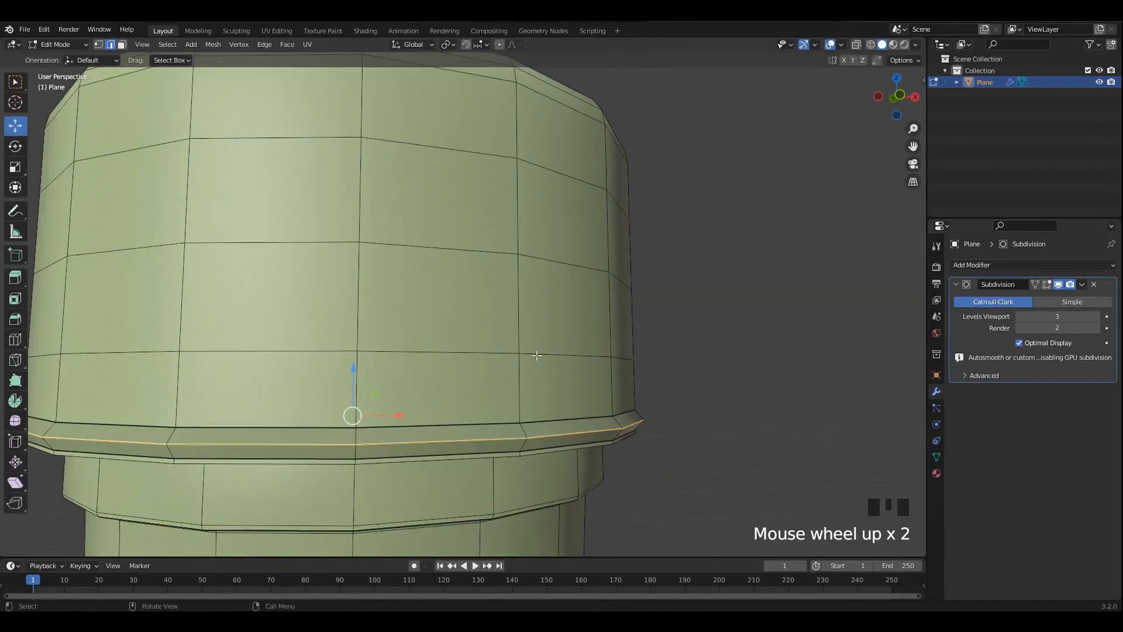
{"action": "middle_click_drag", "start_coordinate": [553, 201], "coordinate": [725, 314], "text": "alt"}
{"action": "key", "text": "r"}
{"action": "right_click", "coordinate": [713, 322]}
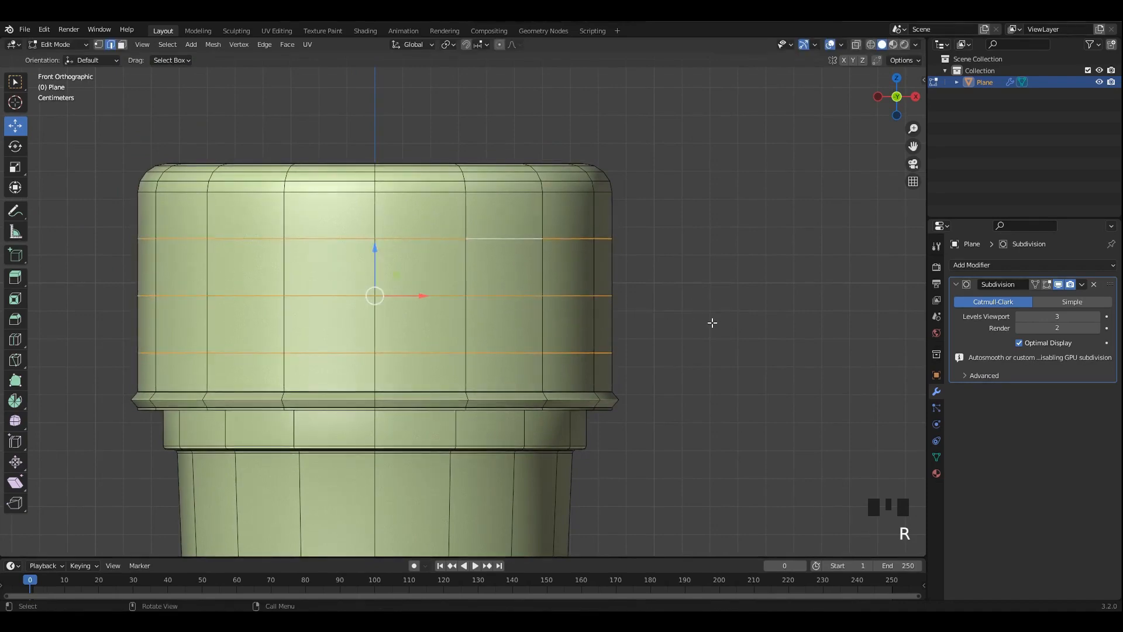
{"action": "key", "text": "r"}
{"action": "key", "text": "r"}
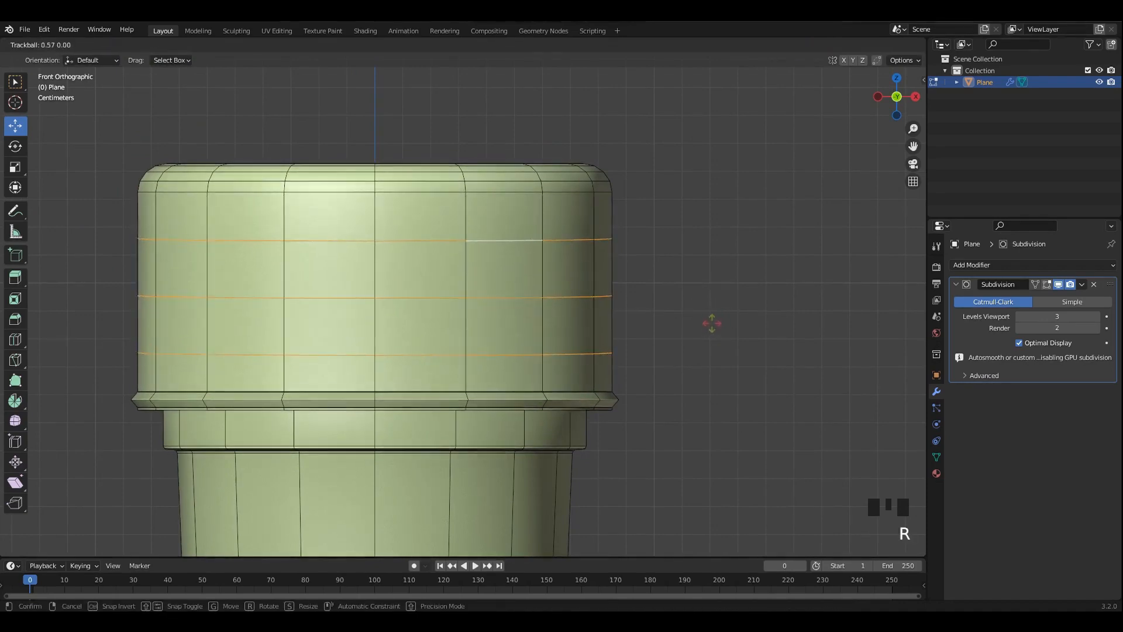
{"action": "right_click", "coordinate": [671, 313]}
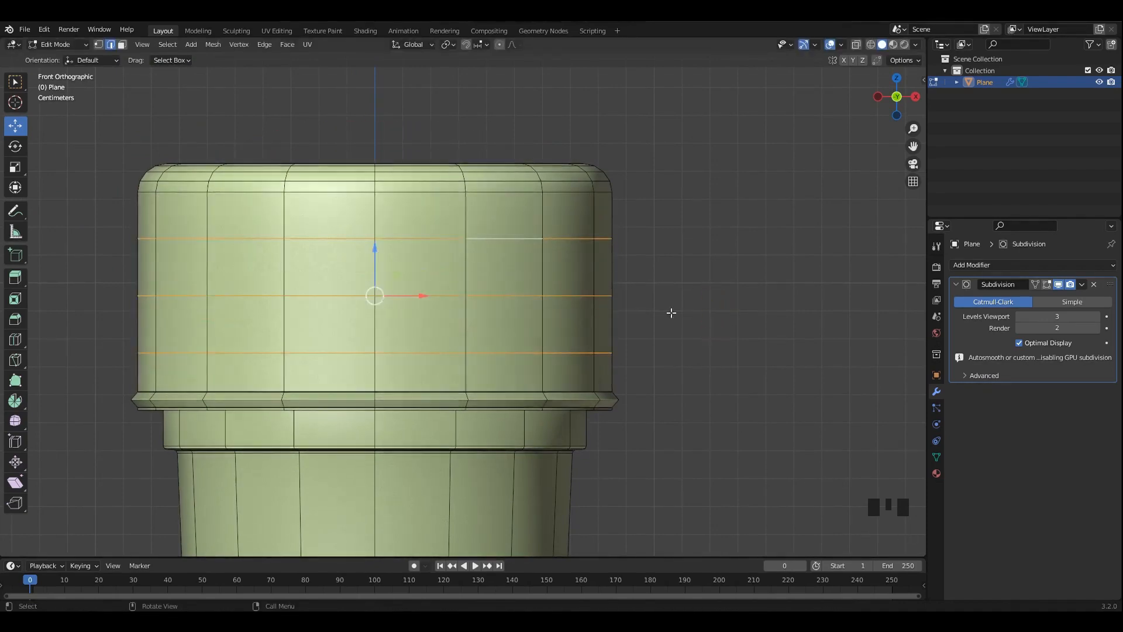
{"action": "key", "text": "r"}
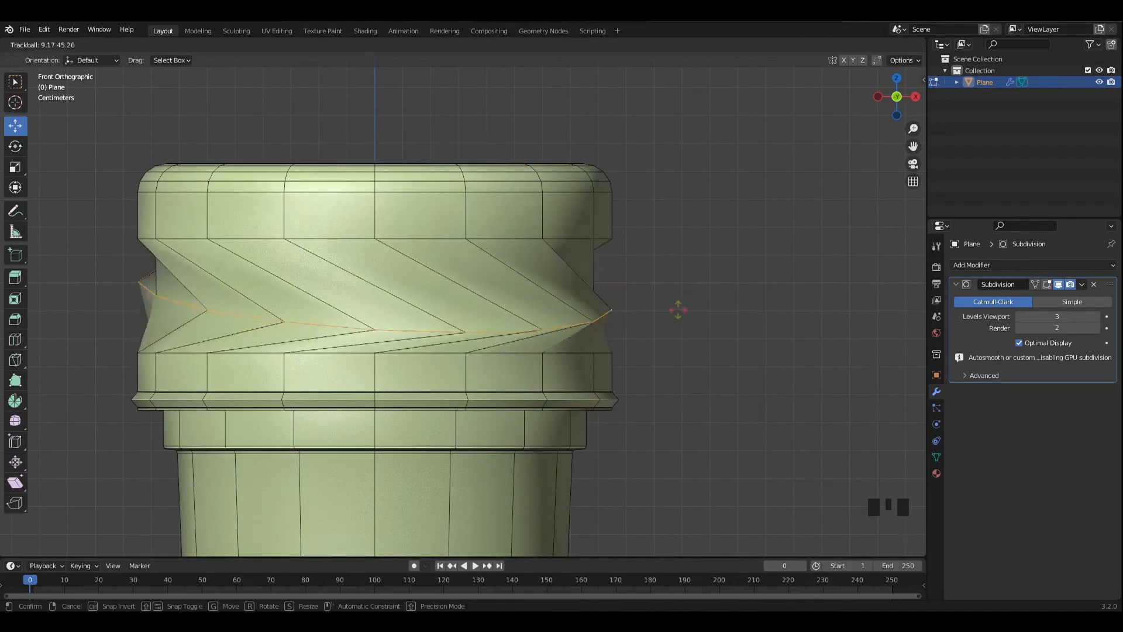
- Cut three evenly spaced edge loops around the cap's side wall, and save the file
{"action": "left_click", "coordinate": [516, 263]}
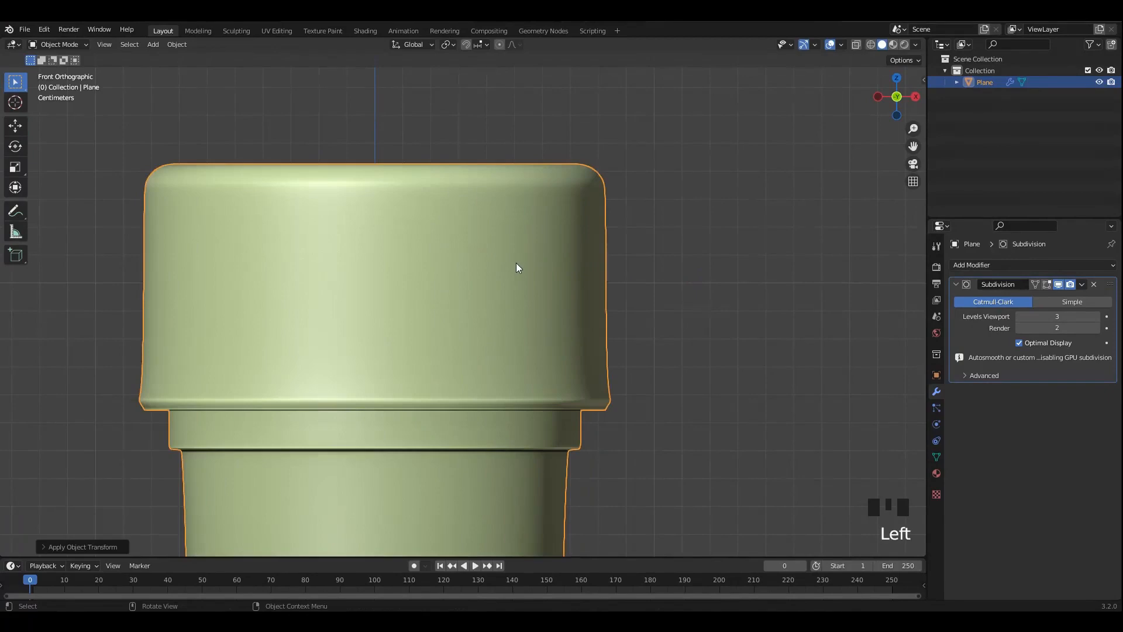
{"action": "key", "text": "Tab"}
{"action": "middle_click_drag", "start_coordinate": [516, 263], "coordinate": [575, 289]}
{"action": "key", "text": "ctrl+s"}
{"action": "scroll", "coordinate": [503, 297], "scroll_direction": "up", "scroll_amount": 2}
{"action": "key", "text": "ctrl+r"}
{"action": "right_click", "coordinate": [488, 290]}
{"action": "key", "text": "ctrl+s"}
- Tilt the three side-wall loops slightly in front view and bevel them with two segments
{"action": "key", "text": "r"}
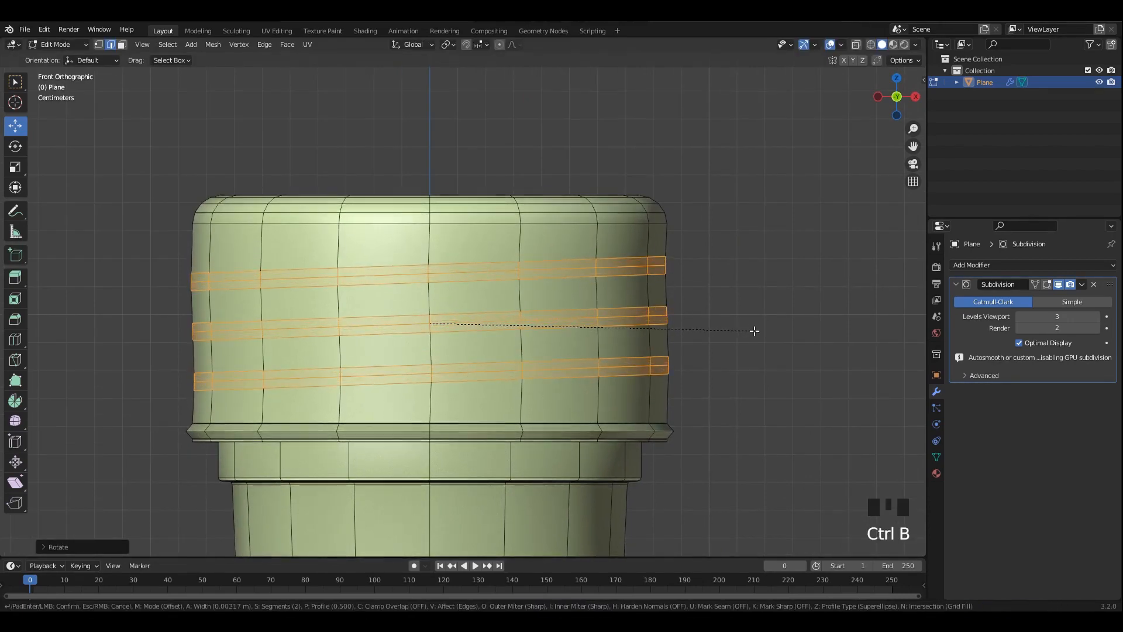
{"action": "left_click", "coordinate": [625, 317]}
{"action": "middle_click_drag", "start_coordinate": [627, 275], "coordinate": [605, 281], "text": "shift"}
- Fatten the centre loops of the tilted bands outward by about 0.0023 m and check the cap in object mode
{"action": "key", "text": "alt+s"}
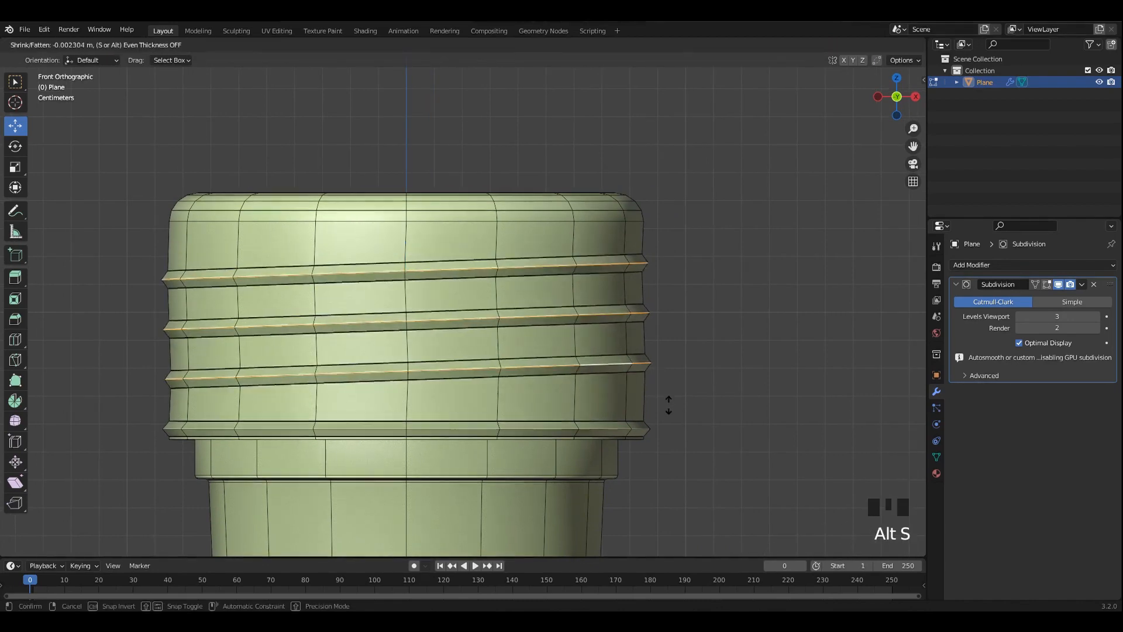
{"action": "key", "text": "Tab"}
{"action": "scroll", "coordinate": [645, 320], "scroll_direction": "down", "scroll_amount": 10}
{"action": "left_click", "coordinate": [557, 320]}
{"action": "mouse_move", "coordinate": [644, 320]}
{"action": "middle_mouse_down"}
{"action": "mouse_move", "coordinate": [557, 319]}
{"action": "mouse_move", "coordinate": [637, 324]}
{"action": "middle_mouse_up"}
{"action": "scroll", "coordinate": [563, 321], "scroll_direction": "up", "scroll_amount": 7}
- Undo the tilt, bevel and fattening of the cap's side-wall loops
{"action": "key", "text": "ctrl+z"}
{"action": "key", "text": "ctrl+z"}
{"action": "key", "text": "ctrl+z"}
{"action": "key", "text": "ctrl+z"}
{"action": "key", "text": "ctrl+z"}
{"action": "key", "text": "ctrl+z"}
{"action": "key", "text": "ctrl+z"}
{"action": "key", "text": "ctrl+z"}
{"action": "key", "text": "ctrl+z"}
{"action": "key", "text": "ctrl+z"}
{"action": "key", "text": "ctrl+z"}
{"action": "key", "text": "ctrl+z"}
- Save the file and bevel the three straight side-wall loops with two segments and a width of about 0.0026 m
{"action": "scroll", "coordinate": [637, 323], "scroll_direction": "up", "scroll_amount": 3}
{"action": "key", "text": "ctrl+s"}
{"action": "key", "text": "ctrl+b"}
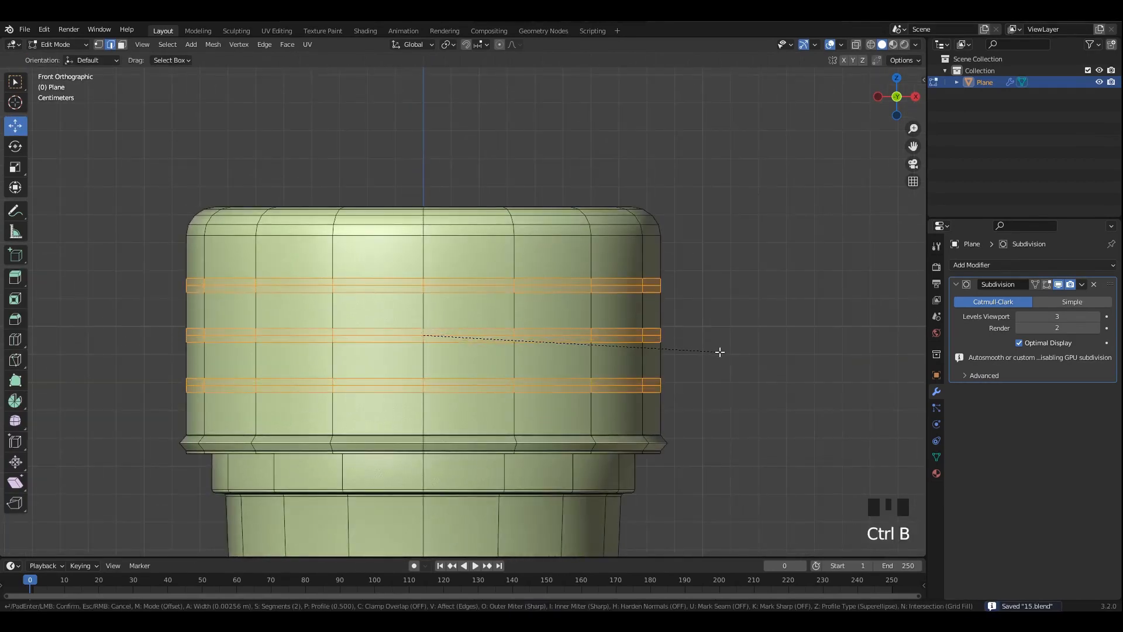
{"action": "left_click", "coordinate": [581, 301]}
{"action": "key", "text": "Tab"}
{"action": "key", "text": "Tab"}
- Select the centre loop of each bevelled band and fatten them outward into three ridges
{"action": "left_click", "coordinate": [618, 288], "text": "alt+shift"}
{"action": "left_click", "coordinate": [618, 288], "text": "alt+shift"}
{"action": "left_click", "coordinate": [618, 288], "text": "alt+shift"}
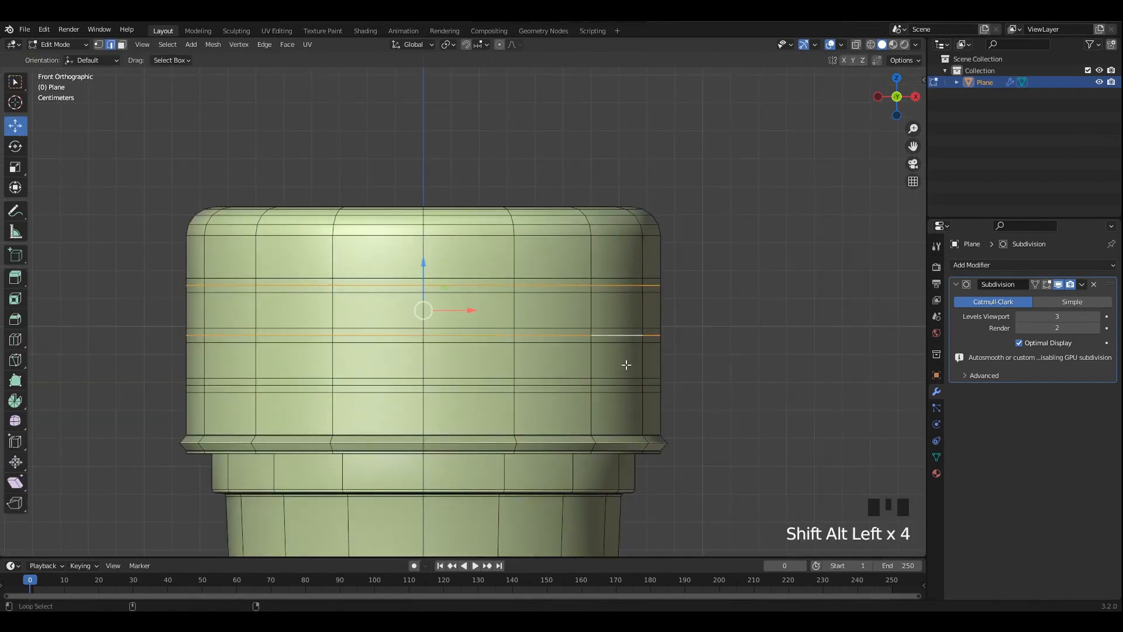
{"action": "key", "text": "alt+s"}
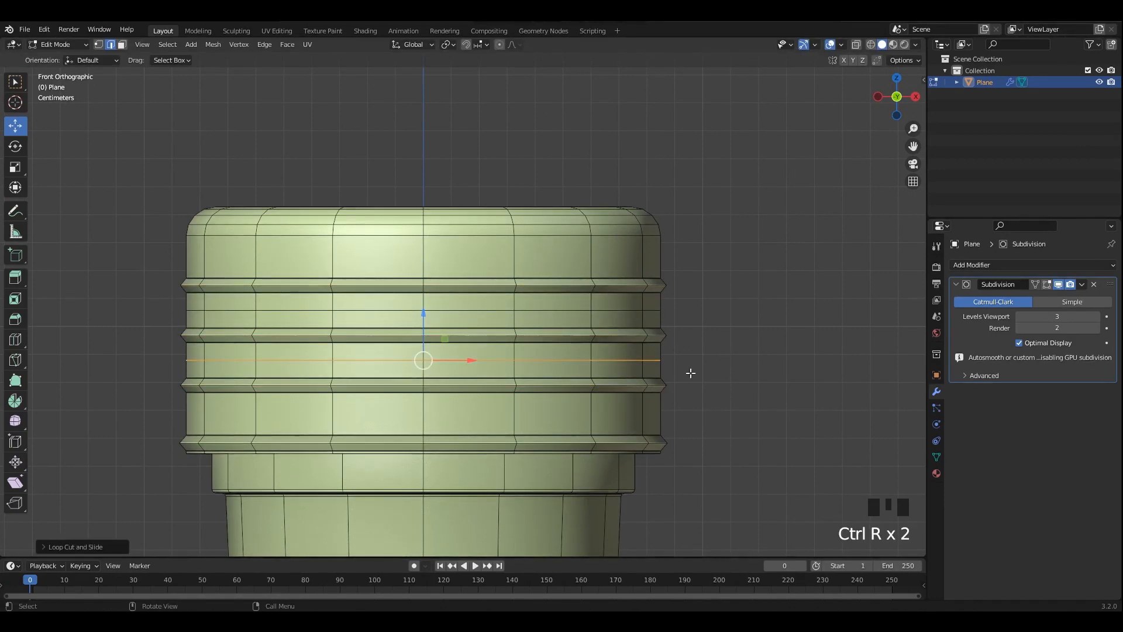
- Cut an edge loop midway between neighbouring upper ridges and pull both loops inward by about 0.0025 m
{"action": "key", "text": "alt+s"}
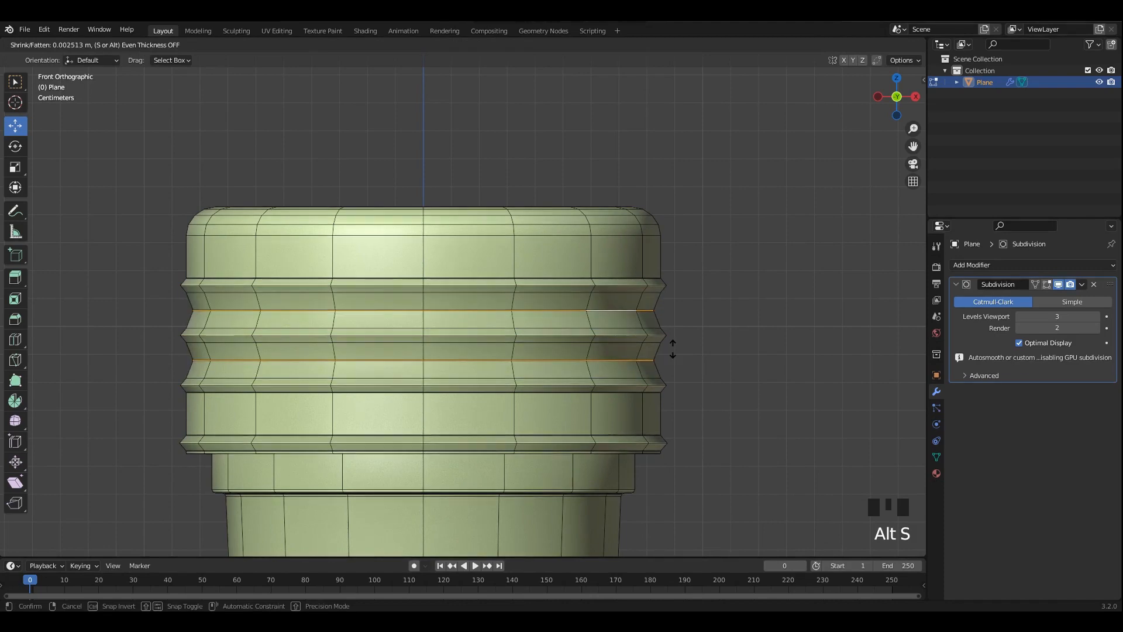
{"action": "left_click", "coordinate": [670, 351]}
{"action": "key", "text": "Tab"}
{"action": "left_click", "coordinate": [671, 309]}
{"action": "middle_click_drag", "start_coordinate": [669, 304], "coordinate": [510, 299]}
{"action": "key", "text": "Tab"}
- Add the edge loops of all the cap's ridges to the groove loop selection and bevel them together narrowly
{"action": "scroll", "coordinate": [527, 298], "scroll_direction": "up", "scroll_amount": 4}
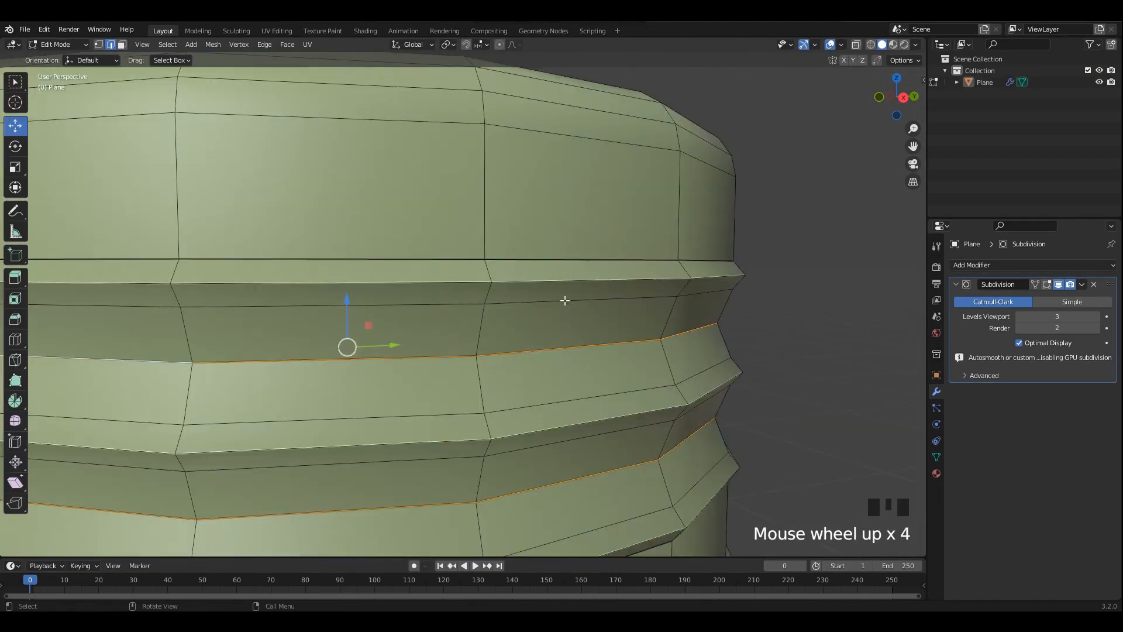
{"action": "left_click", "coordinate": [616, 297], "text": "alt+shift"}
{"action": "middle_click_drag", "start_coordinate": [612, 366], "coordinate": [576, 256], "text": "shift"}
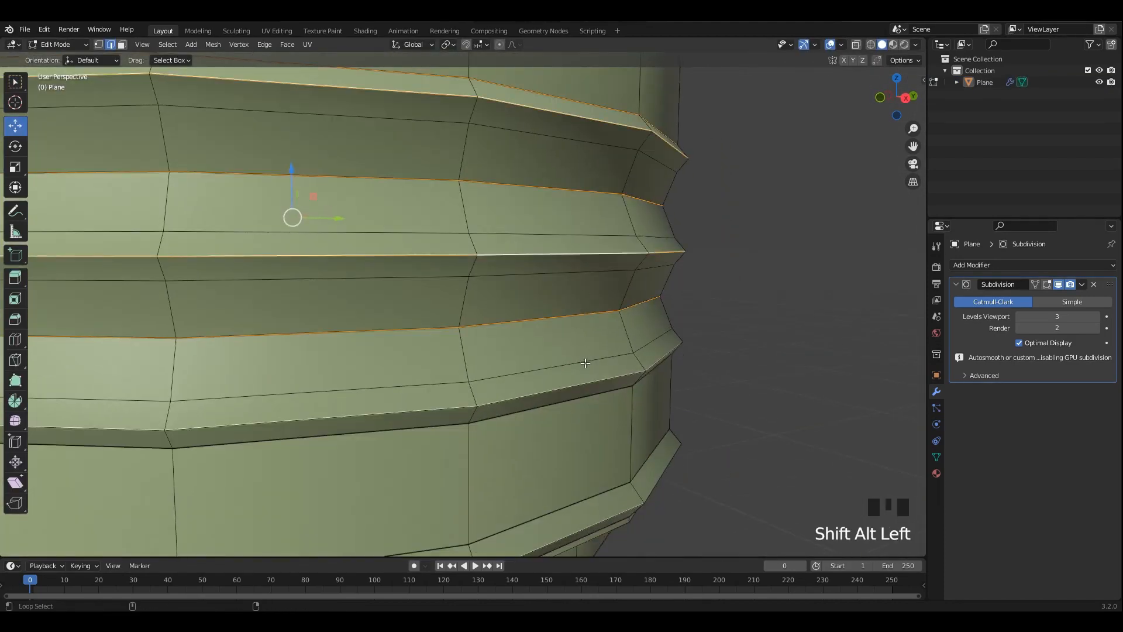
{"action": "middle_click_drag", "start_coordinate": [585, 363], "coordinate": [599, 292], "text": "shift"}
{"action": "middle_click_drag", "start_coordinate": [612, 392], "coordinate": [579, 404]}
{"action": "left_click", "coordinate": [540, 349], "text": "alt+shift"}
{"action": "scroll", "coordinate": [547, 321], "scroll_direction": "up", "scroll_amount": 2}
{"action": "middle_click_drag", "start_coordinate": [547, 321], "coordinate": [669, 324]}
{"action": "key", "text": "ctrl+b"}
{"action": "left_click", "coordinate": [702, 346]}
- Examine the ribbed cap in object mode from a distance and up close
{"action": "key", "text": "Tab"}
{"action": "scroll", "coordinate": [697, 336], "scroll_direction": "down", "scroll_amount": 2}
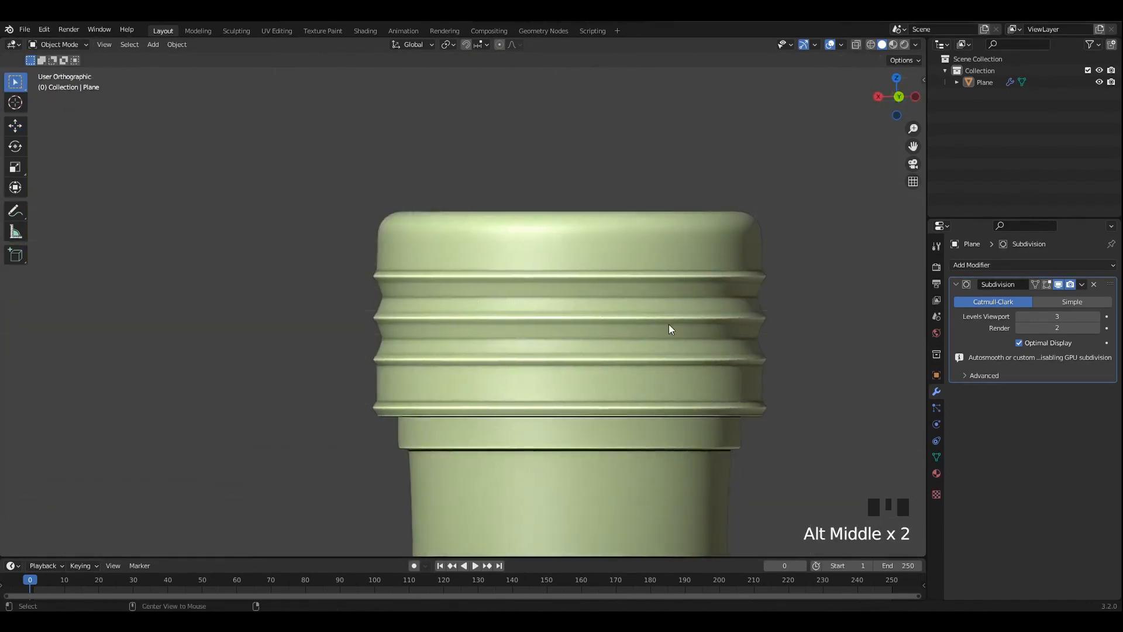
{"action": "scroll", "coordinate": [644, 320], "scroll_direction": "down", "scroll_amount": 4}
{"action": "left_click", "coordinate": [613, 315]}
{"action": "scroll", "coordinate": [608, 317], "scroll_direction": "down", "scroll_amount": 4}
{"action": "scroll", "coordinate": [602, 319], "scroll_direction": "up", "scroll_amount": 8}
{"action": "scroll", "coordinate": [523, 292], "scroll_direction": "up", "scroll_amount": 3}
- Remove the extra bevel edge loops in the cap's two grooves, and apply the object transforms in object mode
{"action": "key", "text": "Tab"}
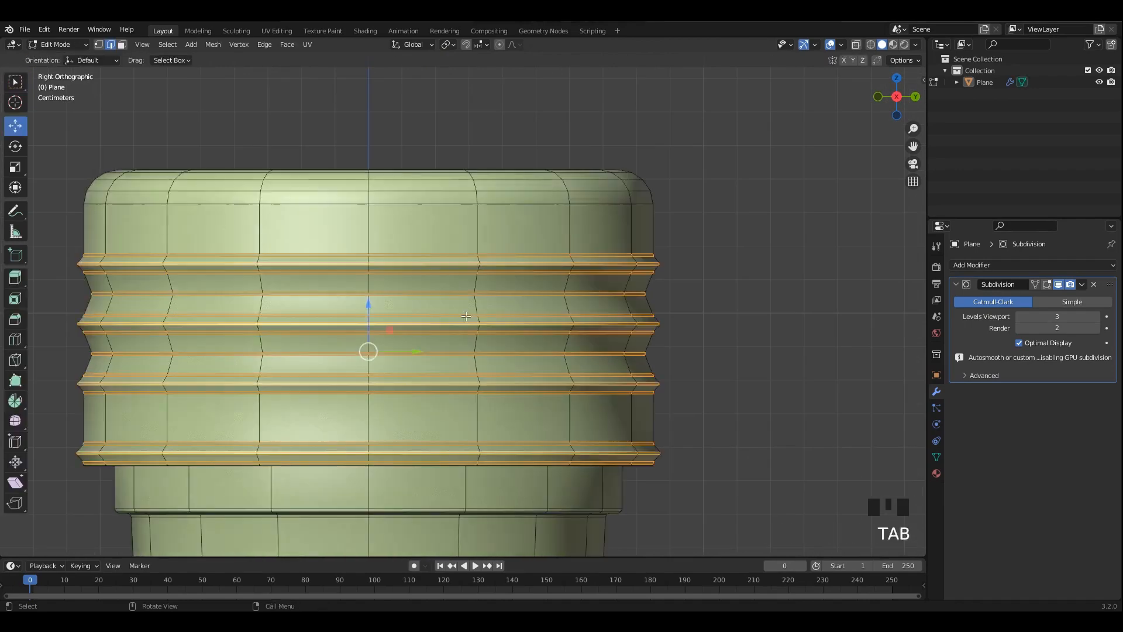
{"action": "key", "text": "alt+z"}
{"action": "key", "text": "alt+z"}
{"action": "triple_click", "coordinate": [489, 273], "text": "alt+shift"}
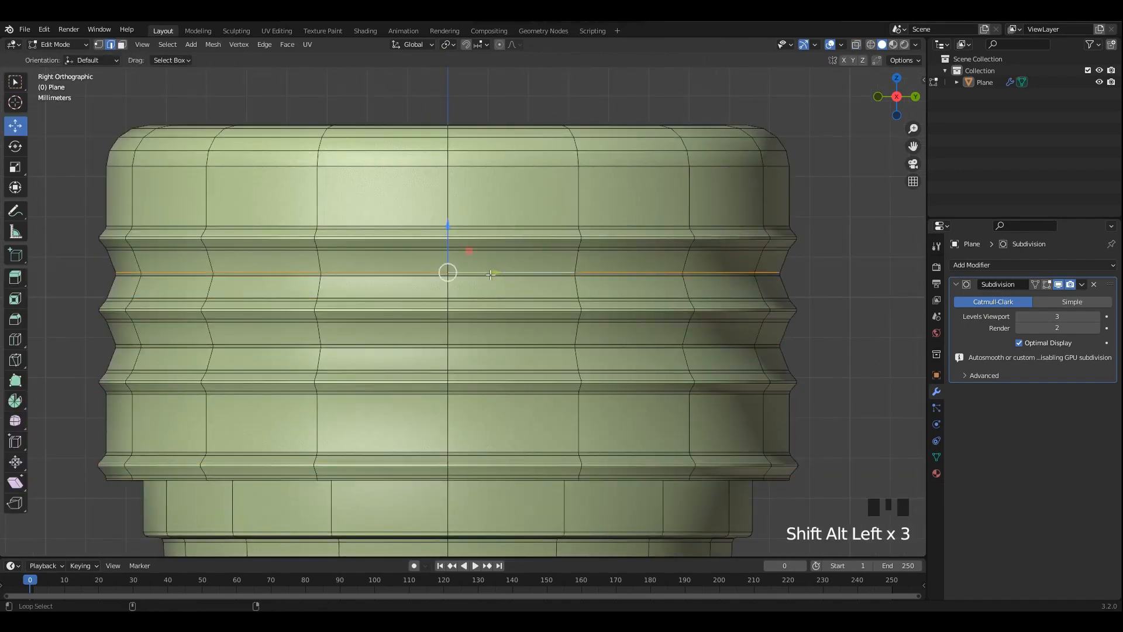
{"action": "left_click", "coordinate": [491, 345], "text": "alt+shift"}
{"action": "middle_click_drag", "start_coordinate": [529, 410], "coordinate": [527, 342], "text": "shift"}
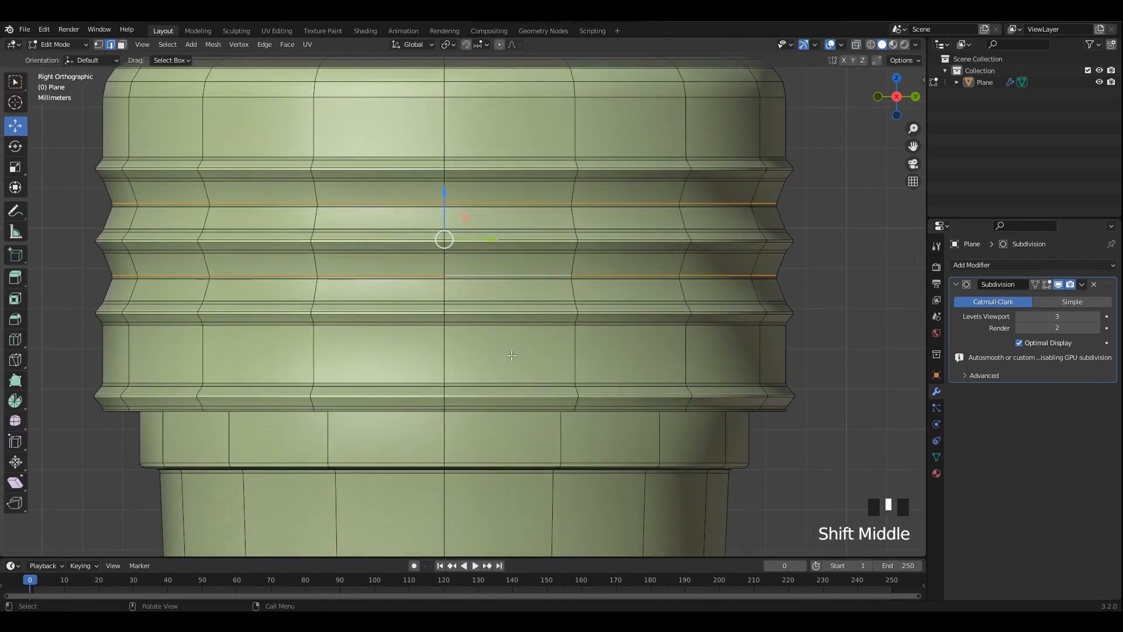
{"action": "key", "text": "x"}
{"action": "left_click", "coordinate": [539, 346]}
{"action": "key", "text": "Tab"}
{"action": "left_click", "coordinate": [666, 264]}
{"action": "middle_click_drag", "start_coordinate": [828, 250], "coordinate": [736, 262]}
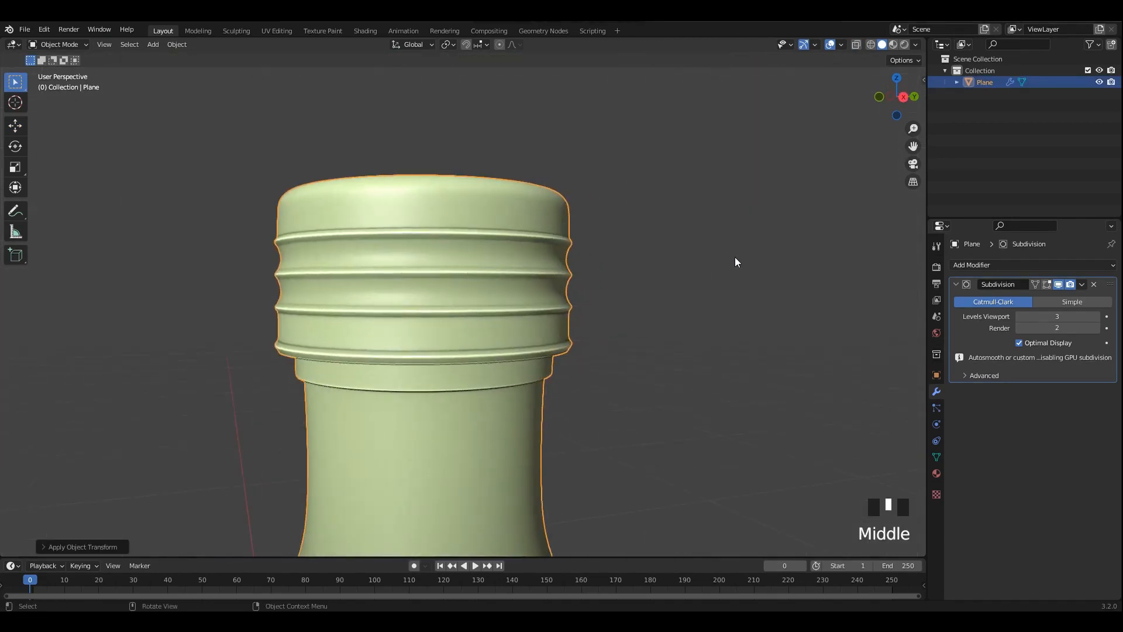
- Select the cap's three upper ridges through the mesh with X-ray on in the right orthographic view
{"action": "key", "text": "Tab"}
{"action": "key", "text": "KP_3"}
{"action": "key", "text": "alt+z"}
{"action": "scroll", "coordinate": [384, 238], "scroll_direction": "up", "scroll_amount": 2}
{"action": "left_click_drag", "start_coordinate": [172, 179], "coordinate": [753, 229]}
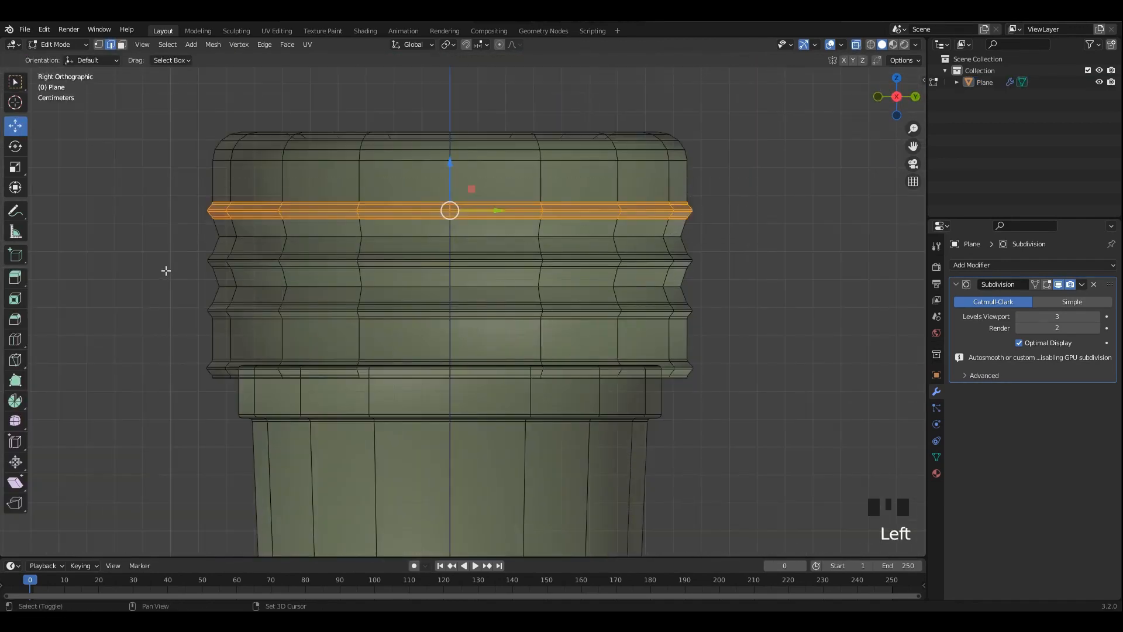
{"action": "left_click_drag", "start_coordinate": [742, 283], "coordinate": [742, 283], "text": "shift"}
{"action": "left_click_drag", "start_coordinate": [773, 329], "coordinate": [773, 329], "text": "shift"}
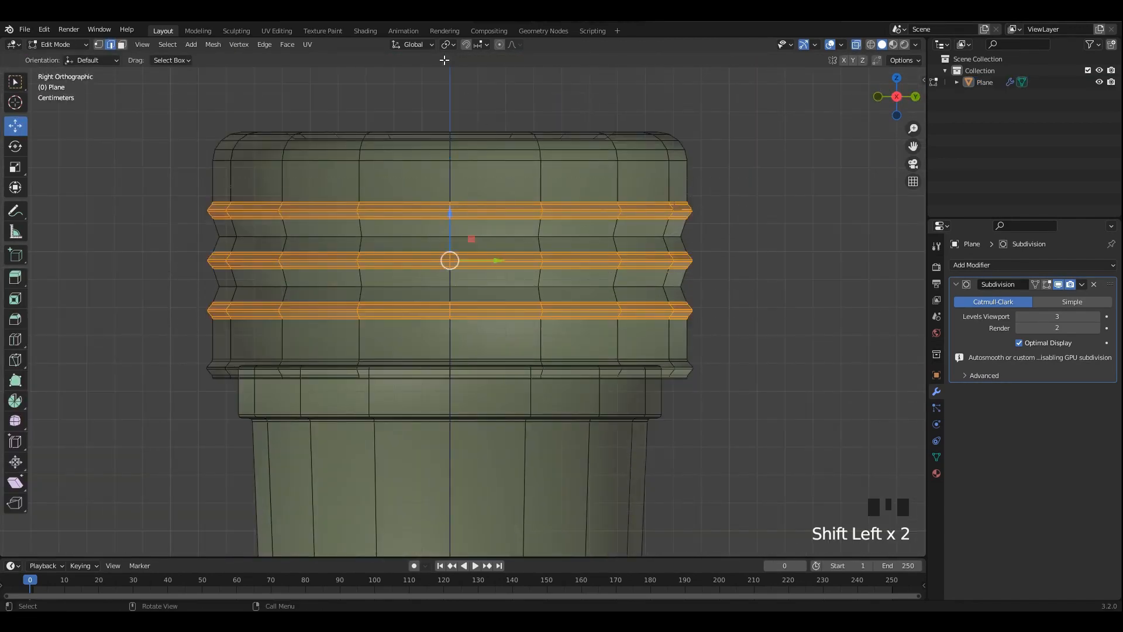
{"action": "left_click", "coordinate": [449, 44]}
{"action": "key", "text": "s"}
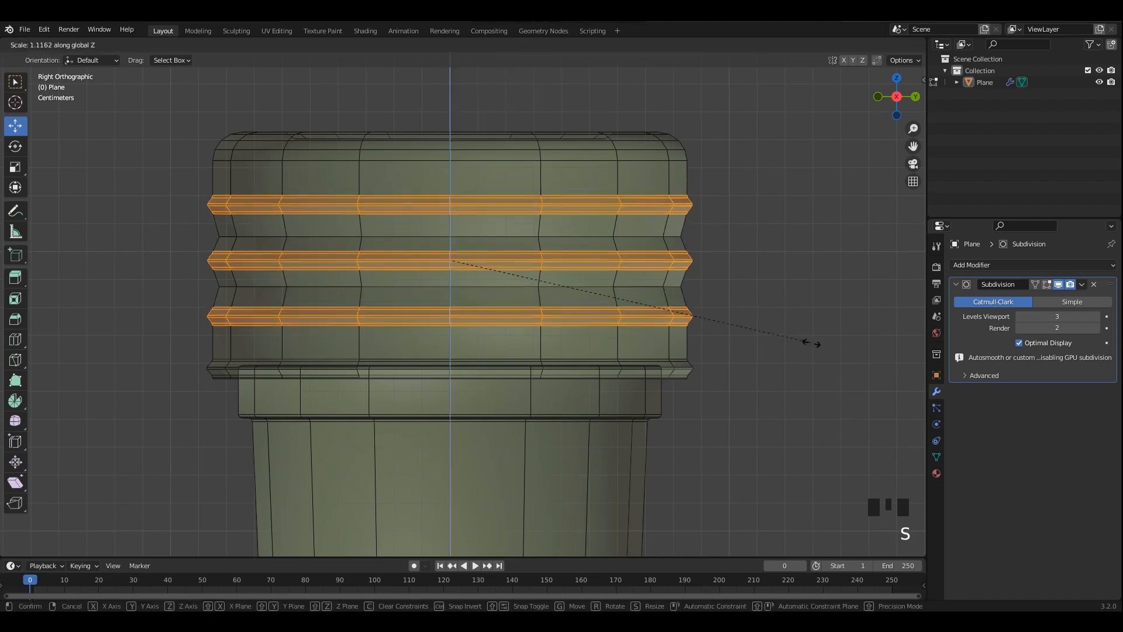
{"action": "left_click", "coordinate": [468, 86]}
{"action": "key", "text": "s"}
{"action": "key", "text": "z"}
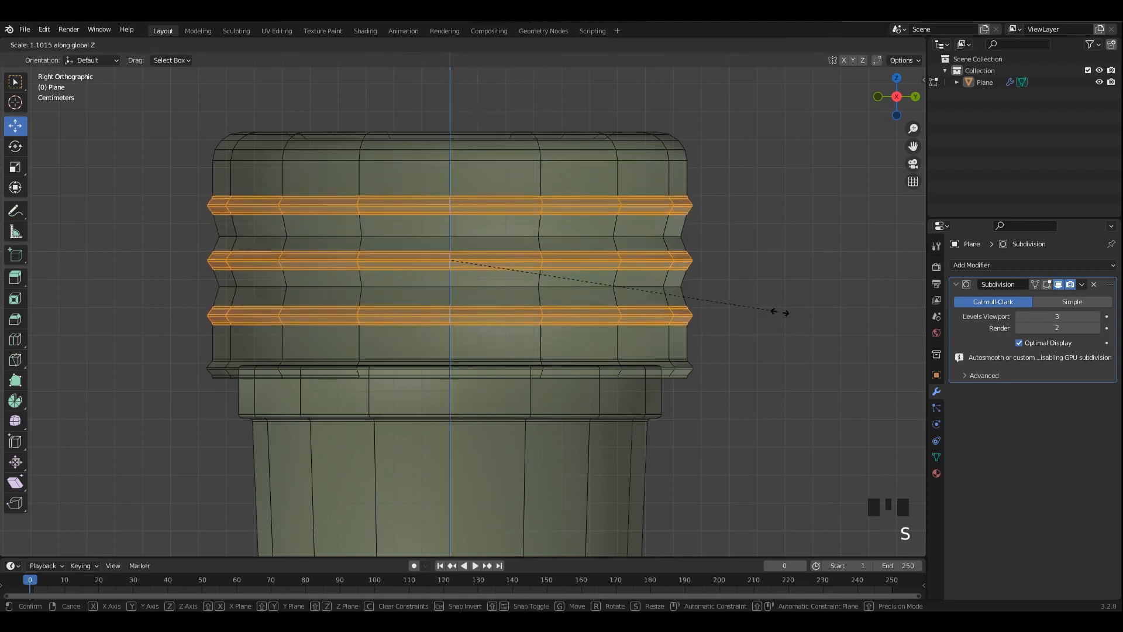
{"action": "right_click", "coordinate": [778, 312]}
{"action": "key", "text": "s"}
{"action": "key", "text": "z"}
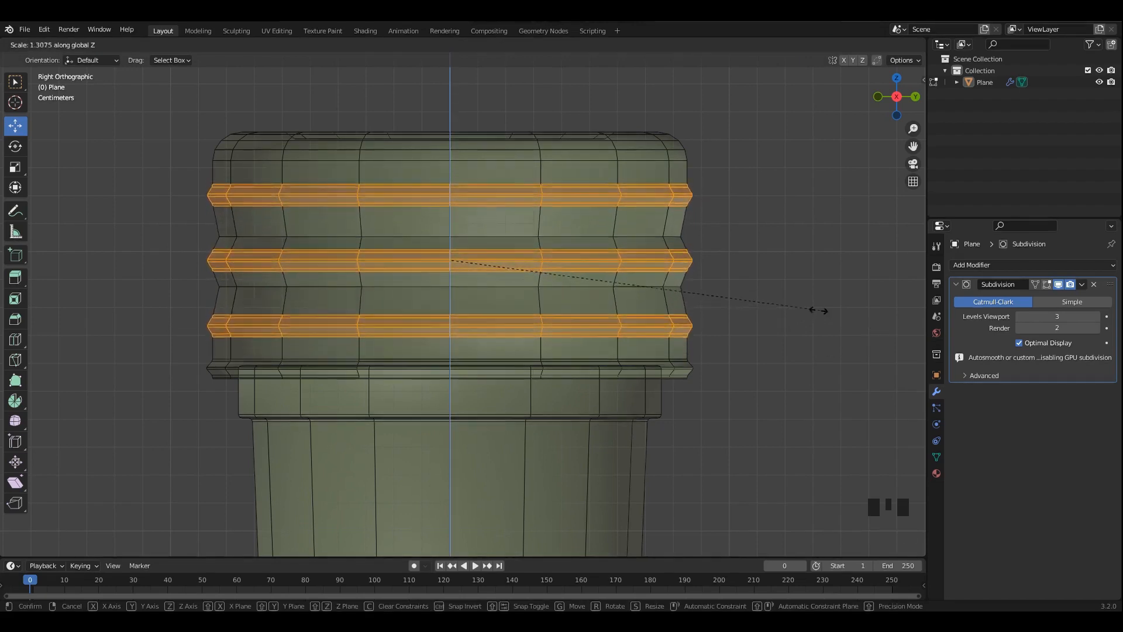
{"action": "right_click", "coordinate": [819, 315]}
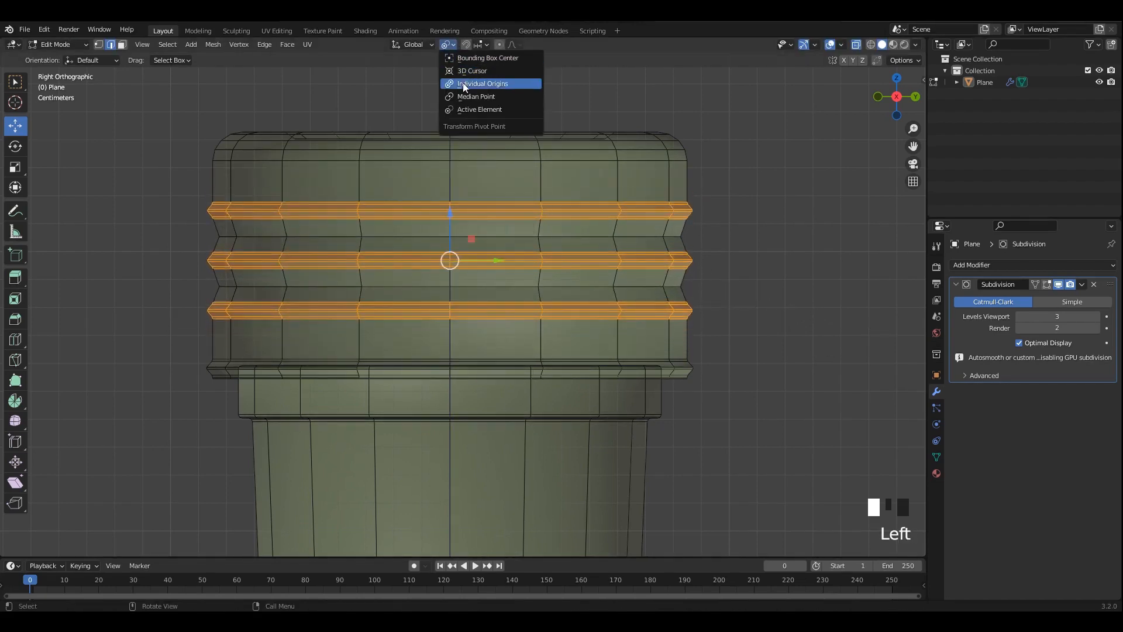
- Thicken the cap's three selected ridges vertically, each about its individual origin, and check the whole bottle in object mode
{"action": "left_click", "coordinate": [462, 82]}
{"action": "key", "text": "s"}
{"action": "key", "text": "z"}
{"action": "left_click", "coordinate": [860, 283]}
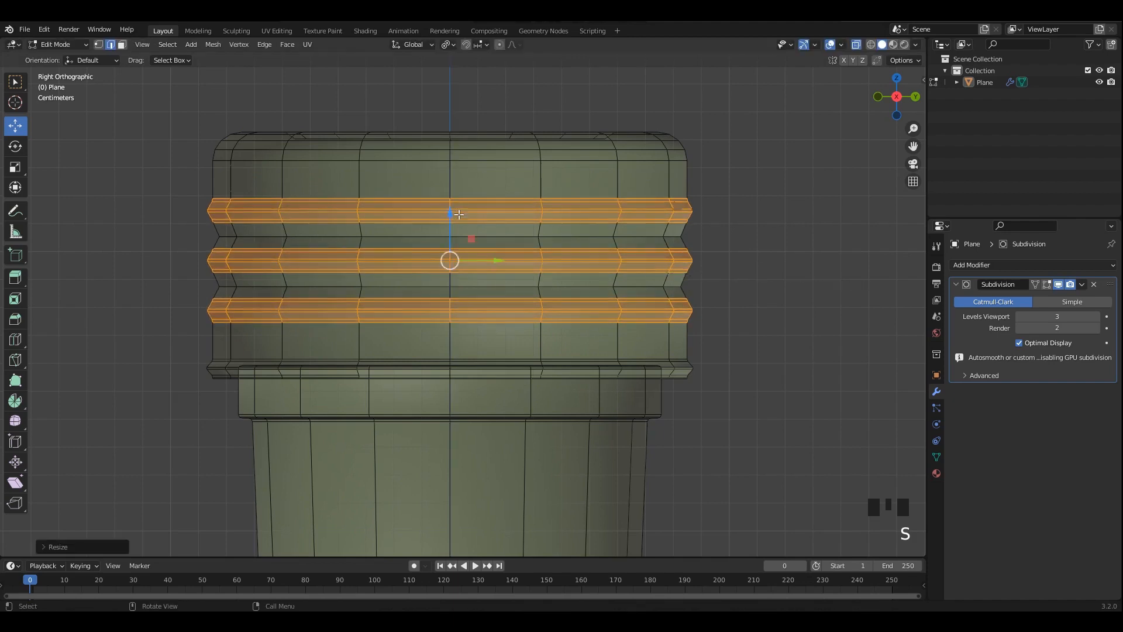
{"action": "key", "text": "alt+z"}
{"action": "key", "text": "Tab"}
{"action": "scroll", "coordinate": [736, 250], "scroll_direction": "down", "scroll_amount": 3}
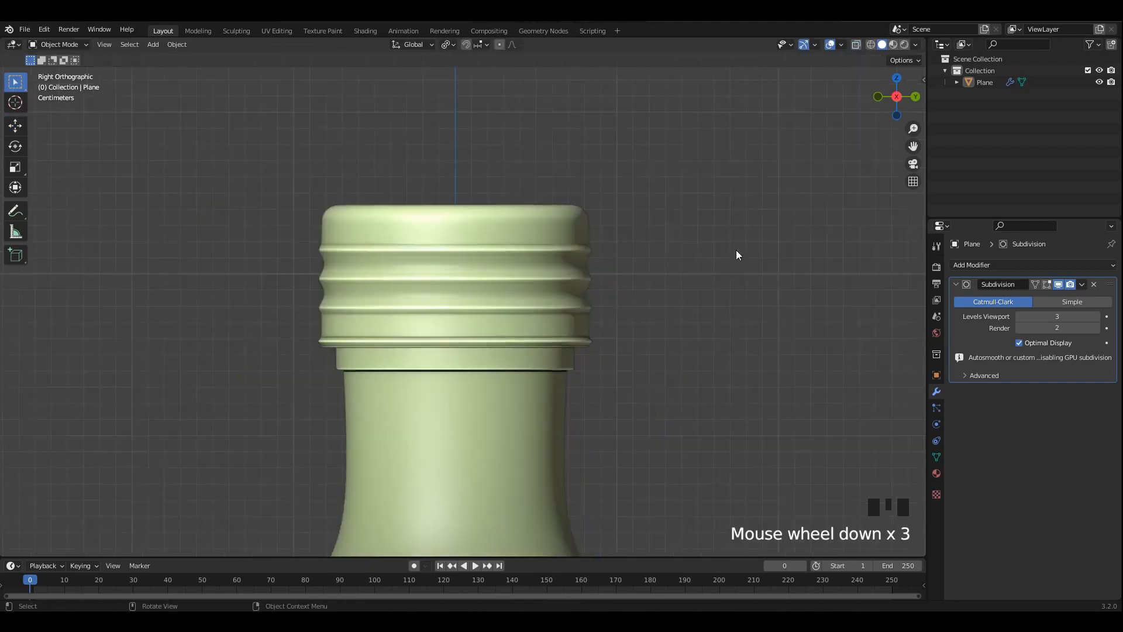
{"action": "middle_click_drag", "start_coordinate": [736, 250], "coordinate": [619, 272]}
{"action": "key", "text": "ctrl+a"}
{"action": "scroll", "coordinate": [603, 263], "scroll_direction": "down", "scroll_amount": 4}
{"action": "scroll", "coordinate": [569, 245], "scroll_direction": "up", "scroll_amount": 4}
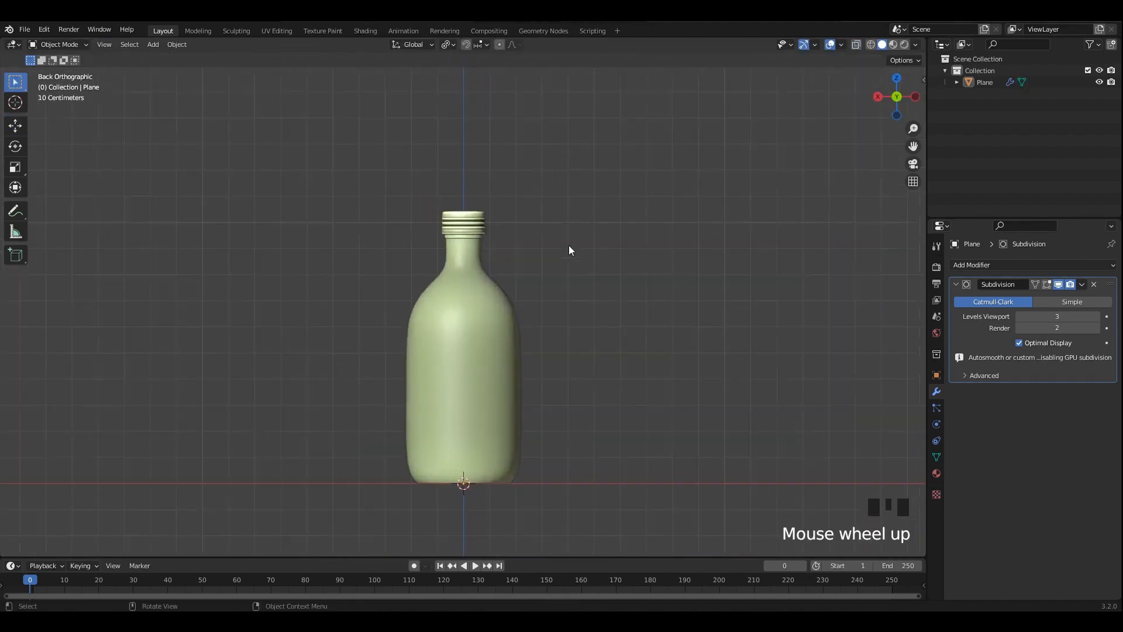
- Select the edge loops at the bottoms of the cap's two grooves in edit mode, working in the left orthographic view
{"action": "middle_click_drag", "start_coordinate": [569, 244], "coordinate": [544, 249]}
{"action": "mouse_move", "coordinate": [541, 234]}
{"action": "middle_mouse_down", "text": "shift"}
{"action": "mouse_move", "coordinate": [532, 266]}
{"action": "mouse_move", "coordinate": [534, 237]}
{"action": "middle_mouse_up", "text": "shift"}
{"action": "scroll", "coordinate": [532, 265], "scroll_direction": "up", "scroll_amount": 6}
{"action": "key", "text": "Tab"}
{"action": "scroll", "coordinate": [501, 243], "scroll_direction": "up", "scroll_amount": 2}
{"action": "scroll", "coordinate": [501, 242], "scroll_direction": "up", "scroll_amount": 2}
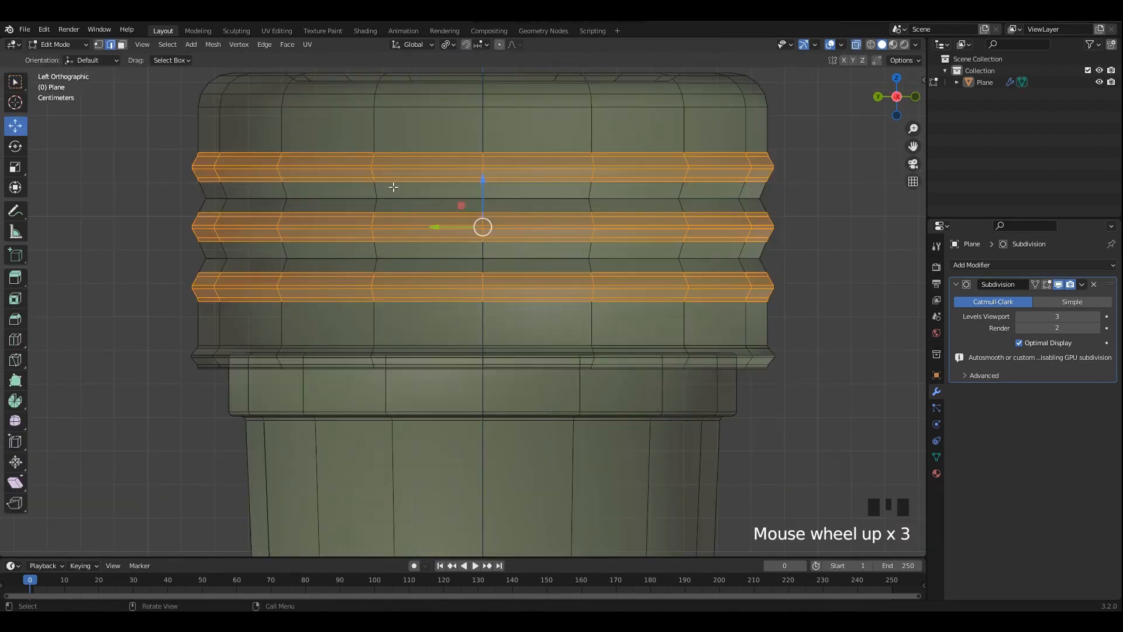
{"action": "left_click", "coordinate": [406, 191]}
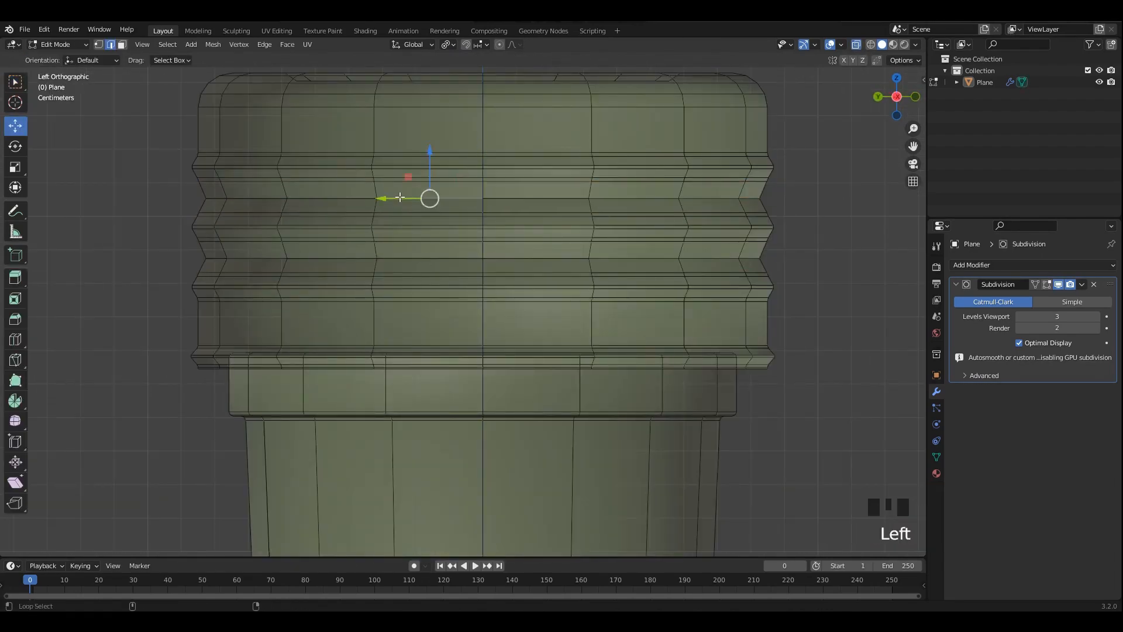
{"action": "left_click", "coordinate": [400, 197], "text": "alt+shift"}
{"action": "key", "text": "alt+z"}
{"action": "left_click", "coordinate": [447, 257], "text": "alt+shift"}
{"action": "key", "text": "alt+z"}
{"action": "key", "text": "alt+z"}
{"action": "scroll", "coordinate": [509, 251], "scroll_direction": "up", "scroll_amount": 1}
{"action": "middle_click_drag", "start_coordinate": [516, 253], "coordinate": [499, 259], "text": "shift"}
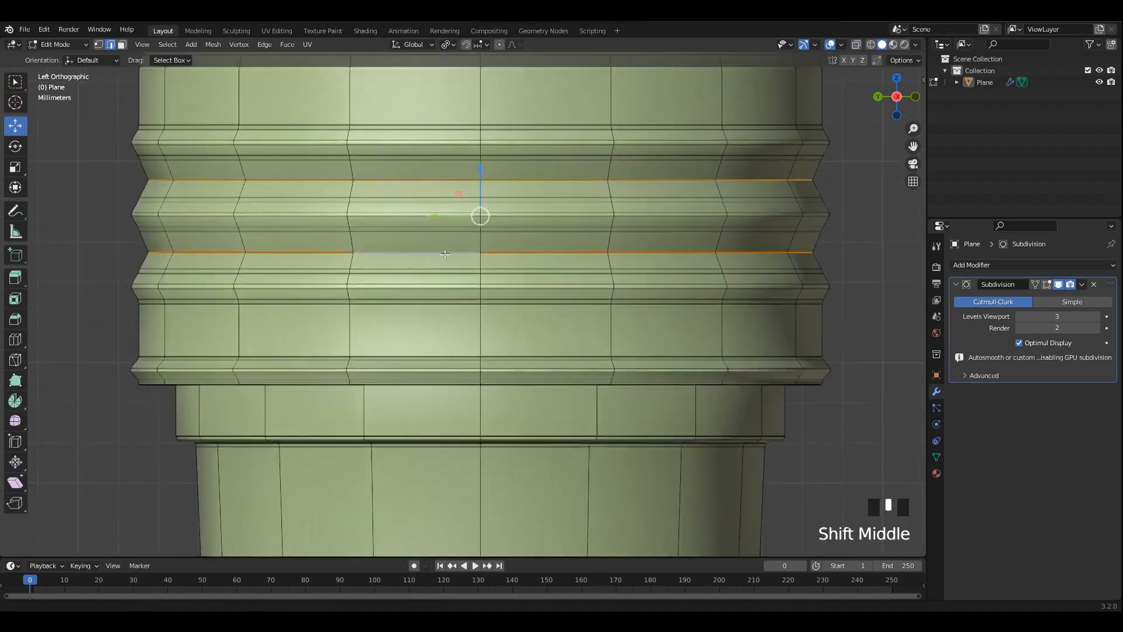
- Push the two groove loops outward along their normals with Shrink/Fatten to make the grooves shallower, and return to object mode
{"action": "key", "text": "alt+s"}
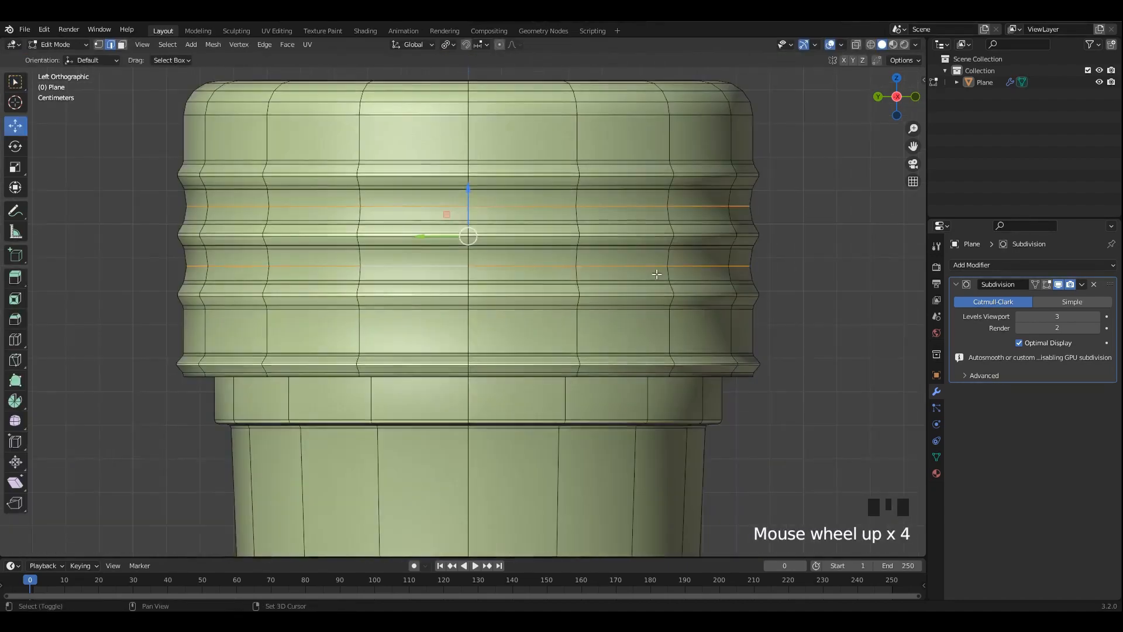
{"action": "key", "text": "alt+s"}
{"action": "left_click", "coordinate": [696, 286]}
{"action": "key", "text": "Tab"}
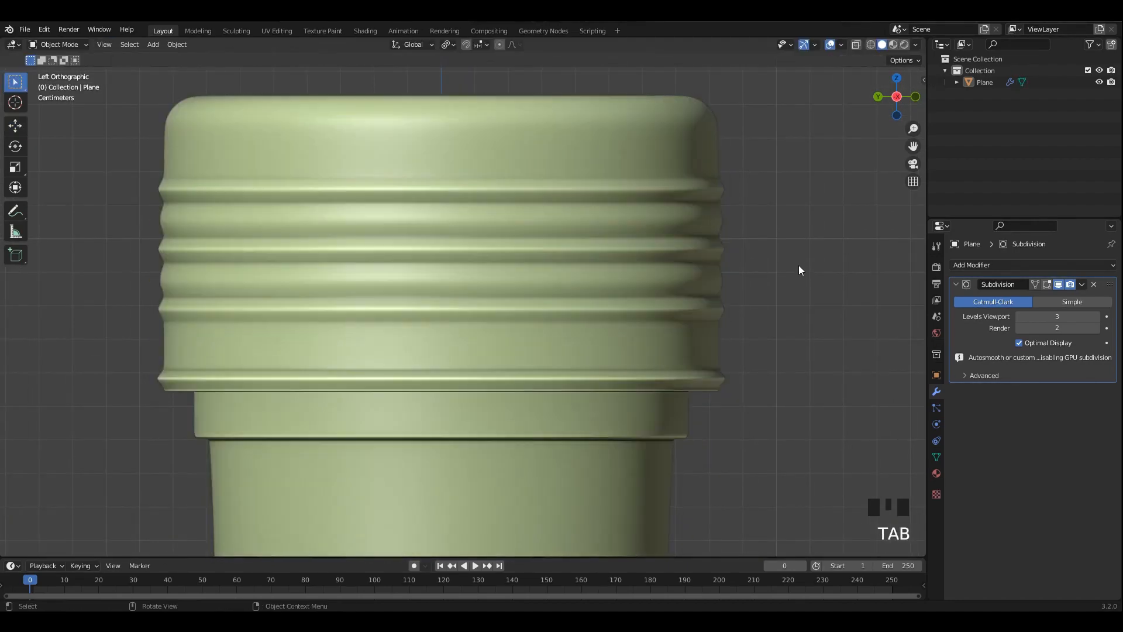
{"action": "key", "text": "Tab"}
{"action": "key", "text": "alt+s"}
{"action": "left_click", "coordinate": [785, 270]}
{"action": "key", "text": "Tab"}
{"action": "scroll", "coordinate": [761, 258], "scroll_direction": "down", "scroll_amount": 4}
{"action": "left_click", "coordinate": [730, 244]}
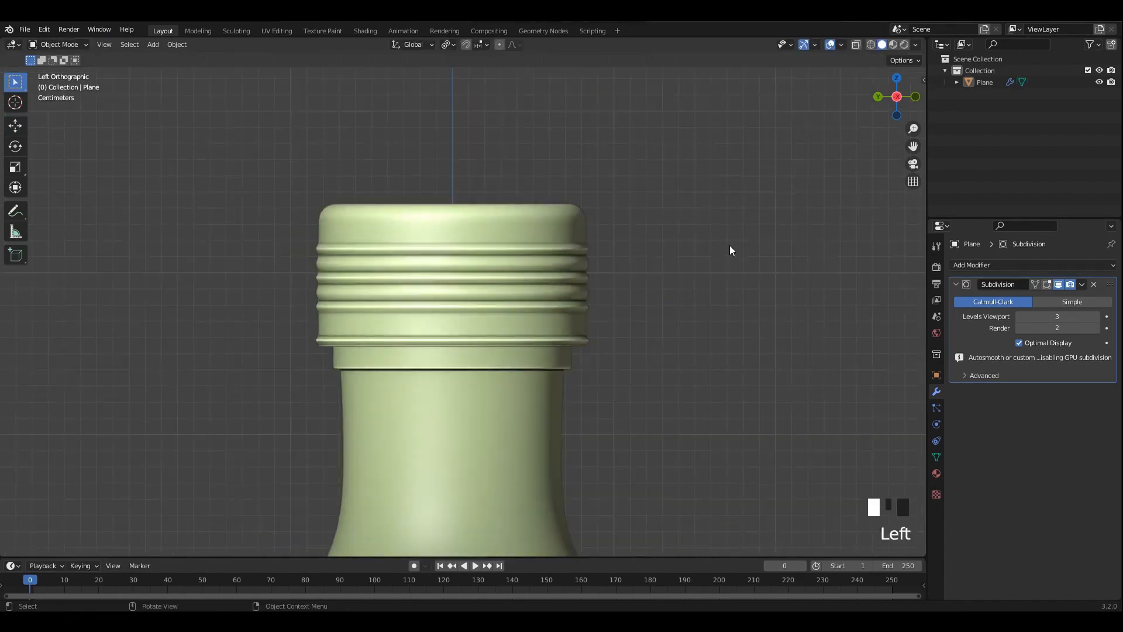
- Apply the object transforms to the bottle and save the file
{"action": "left_click", "coordinate": [538, 259]}
{"action": "key", "text": "ctrl+a"}
{"action": "left_click", "coordinate": [539, 260]}
{"action": "scroll", "coordinate": [662, 268], "scroll_direction": "down", "scroll_amount": 3}
{"action": "middle_click_drag", "start_coordinate": [563, 200], "coordinate": [658, 231]}
{"action": "key", "text": "Tab"}
{"action": "key", "text": "Tab"}
{"action": "left_click", "coordinate": [609, 329]}
{"action": "key", "text": "ctrl+s"}
{"action": "scroll", "coordinate": [609, 329], "scroll_direction": "down", "scroll_amount": 3}
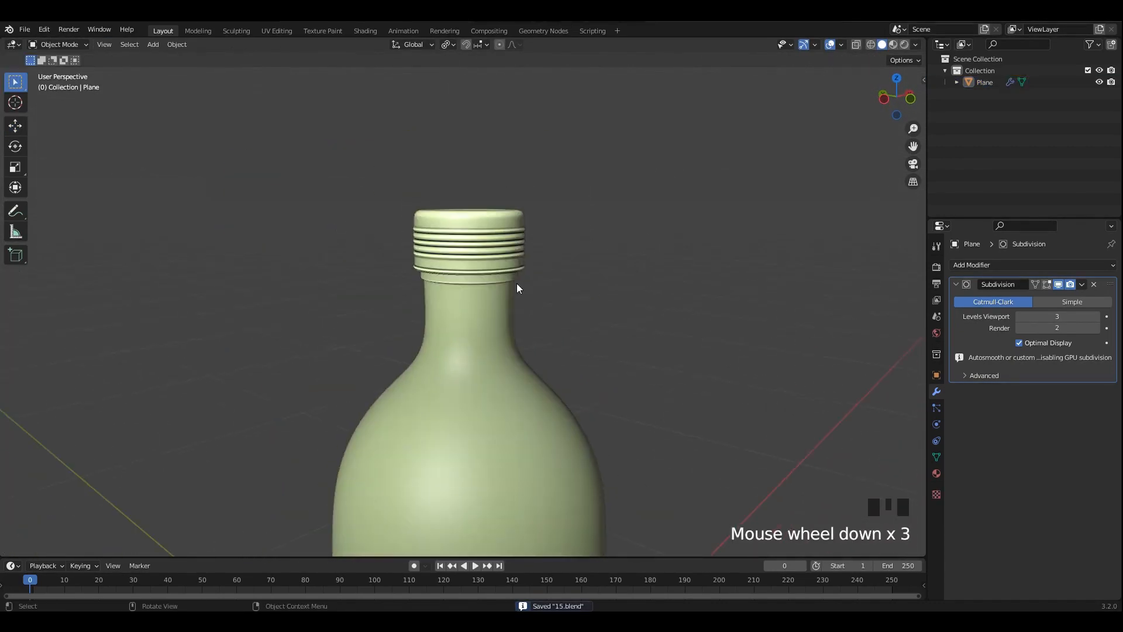
- Inspect the whole bottle in object mode from the back and save the file again
{"action": "left_click", "coordinate": [517, 283]}
{"action": "left_click", "coordinate": [667, 279]}
{"action": "middle_click_drag", "start_coordinate": [667, 279], "coordinate": [609, 261], "text": "alt"}
{"action": "middle_click_drag", "start_coordinate": [609, 261], "coordinate": [583, 260], "text": "shift"}
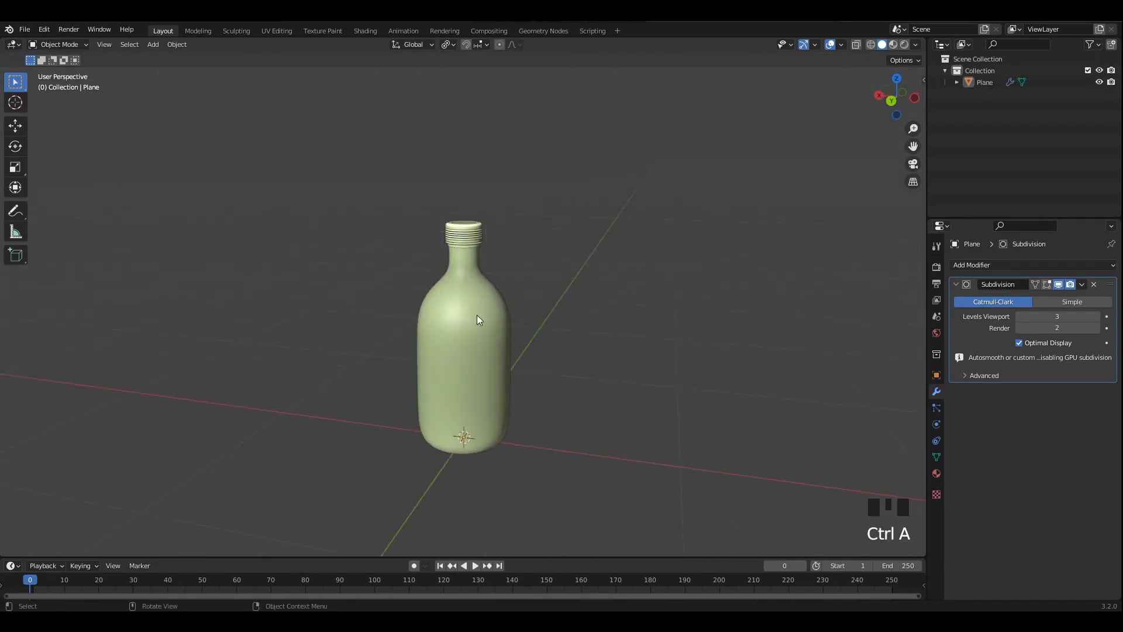
{"action": "middle_click_drag", "start_coordinate": [477, 319], "coordinate": [521, 284], "text": "alt"}
{"action": "key", "text": "ctrl+s"}
- Select the bottle's lower body through the mesh in the left orthographic view and examine its base up close
{"action": "key", "text": "Tab"}
{"action": "scroll", "coordinate": [504, 320], "scroll_direction": "up", "scroll_amount": 4}
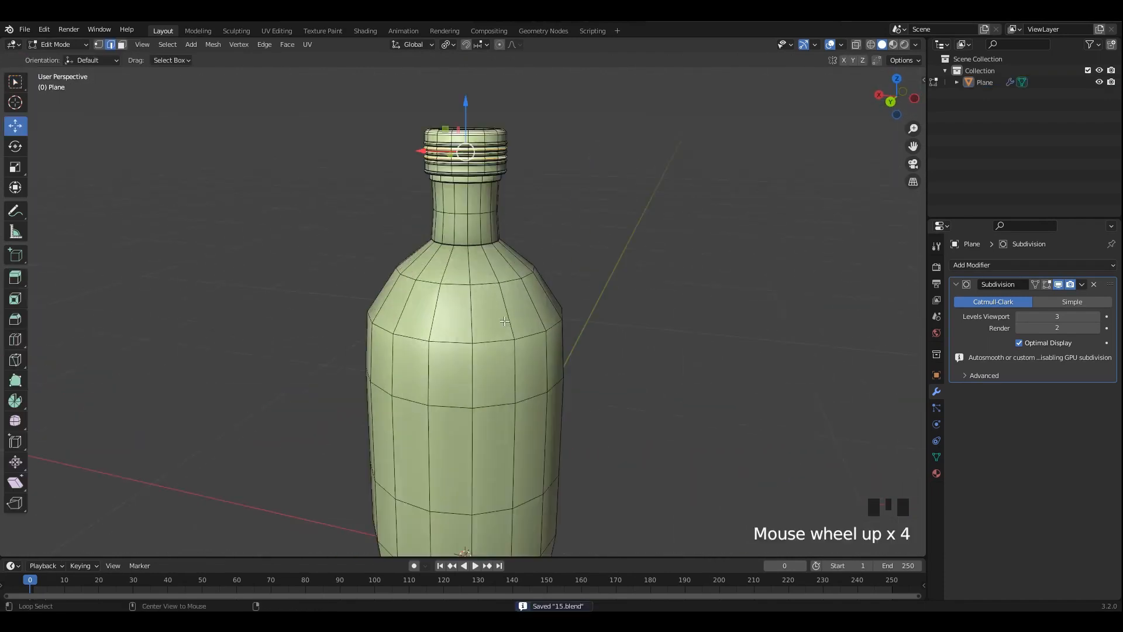
{"action": "middle_click_drag", "start_coordinate": [504, 320], "coordinate": [369, 271], "text": "shift"}
{"action": "left_click_drag", "start_coordinate": [329, 254], "coordinate": [667, 524]}
{"action": "scroll", "coordinate": [553, 344], "scroll_direction": "up", "scroll_amount": 2}
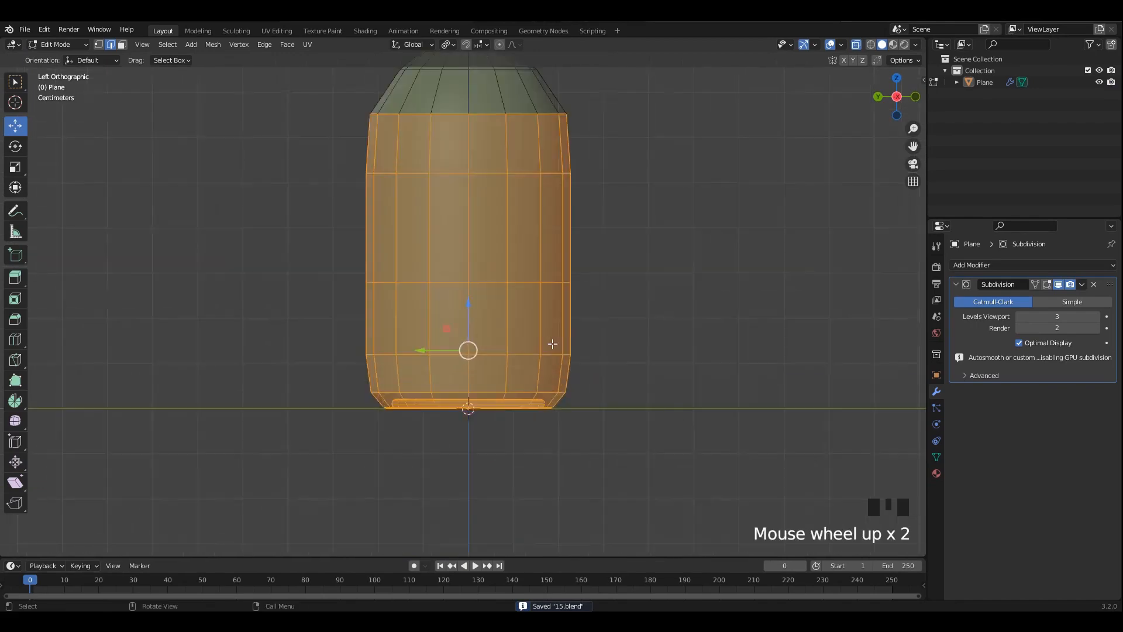
{"action": "middle_click_drag", "start_coordinate": [553, 344], "coordinate": [577, 452]}
{"action": "key", "text": "alt+z"}
{"action": "scroll", "coordinate": [489, 333], "scroll_direction": "up", "scroll_amount": 8}
{"action": "middle_click_drag", "start_coordinate": [490, 333], "coordinate": [417, 251], "text": "shift"}
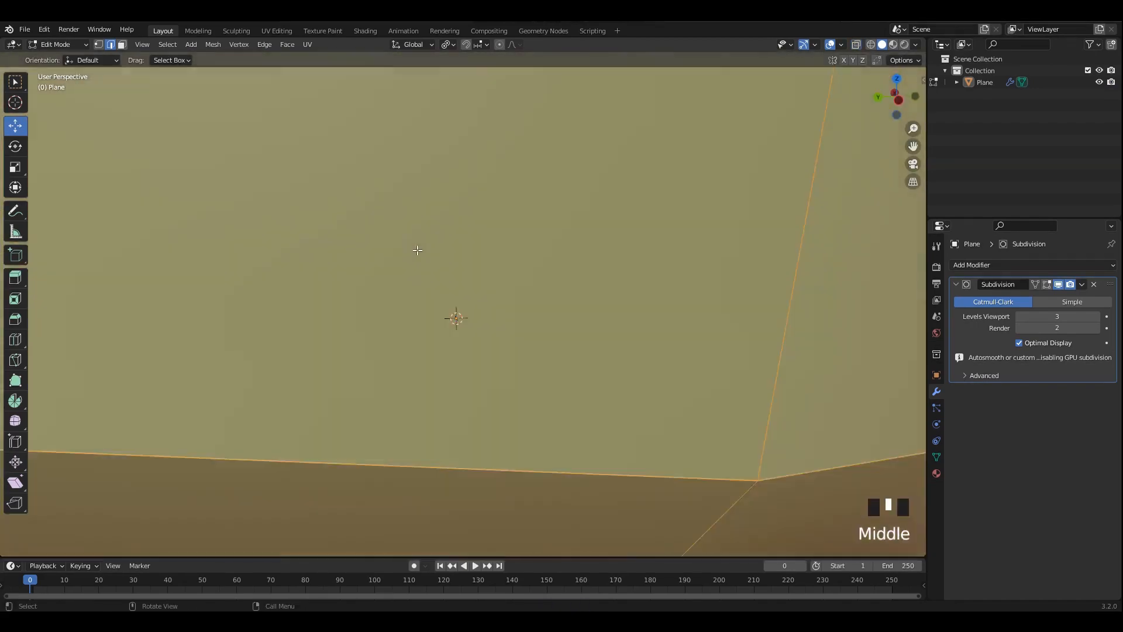
- Select all geometry linked to the bottle body, without the cap, and duplicate it in place
{"action": "scroll", "coordinate": [417, 250], "scroll_direction": "down", "scroll_amount": 4}
{"action": "left_click", "coordinate": [497, 250]}
{"action": "key", "text": "a"}
{"action": "scroll", "coordinate": [499, 250], "scroll_direction": "down", "scroll_amount": 4}
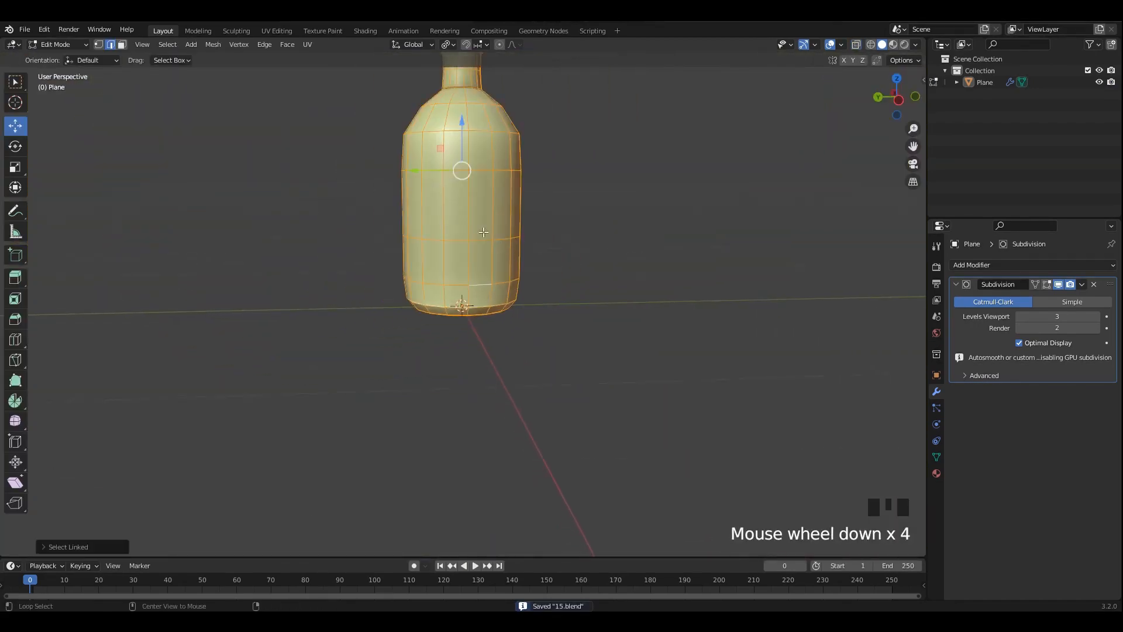
{"action": "key", "text": "alt+z"}
{"action": "mouse_move", "coordinate": [499, 250]}
{"action": "middle_mouse_down", "text": "shift"}
{"action": "mouse_move", "coordinate": [571, 203]}
{"action": "mouse_move", "coordinate": [506, 247]}
{"action": "middle_mouse_up", "text": "shift"}
{"action": "key", "text": "shift+d"}
{"action": "right_click", "coordinate": [572, 203]}
{"action": "scroll", "coordinate": [572, 203], "scroll_direction": "up", "scroll_amount": 2}
{"action": "scroll", "coordinate": [506, 247], "scroll_direction": "down", "scroll_amount": 3}
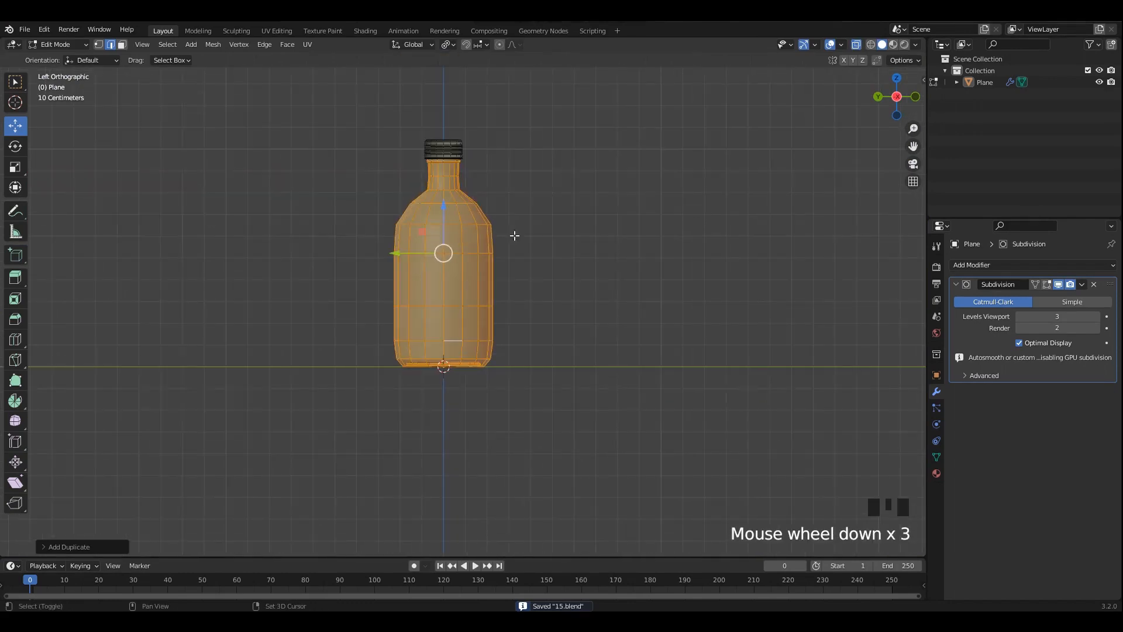
- Isolate the duplicated body and delete its neck in the left orthographic view
{"action": "scroll", "coordinate": [518, 210], "scroll_direction": "up", "scroll_amount": 3}
{"action": "left_click_drag", "start_coordinate": [313, 160], "coordinate": [538, 275]}
{"action": "scroll", "coordinate": [501, 291], "scroll_direction": "up", "scroll_amount": 2}
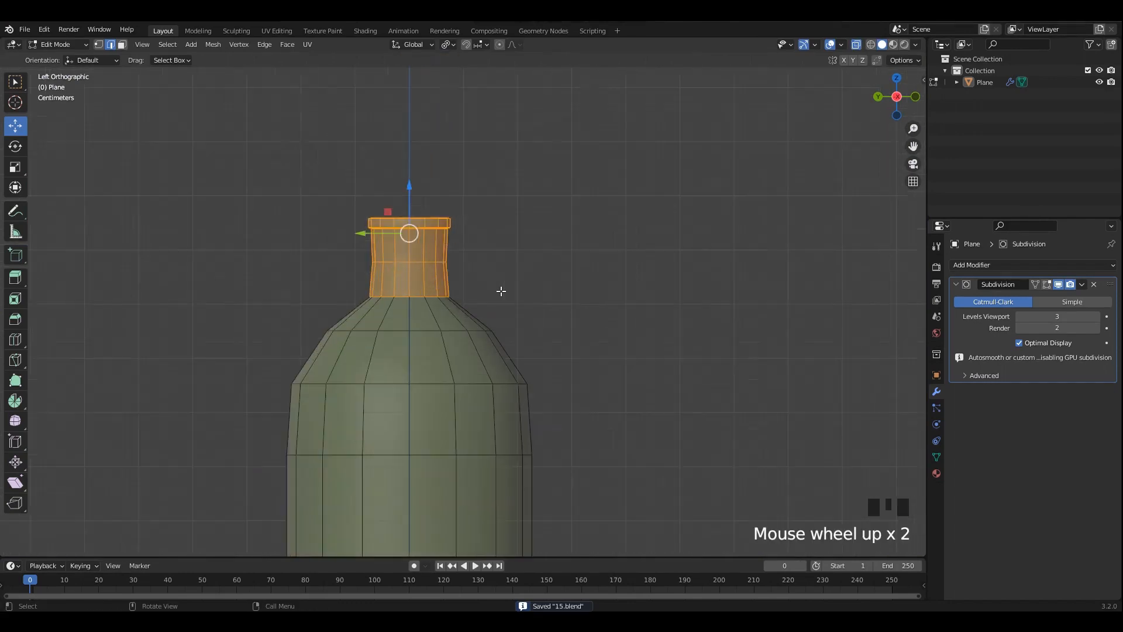
{"action": "key", "text": "x"}
{"action": "left_click", "coordinate": [520, 230]}
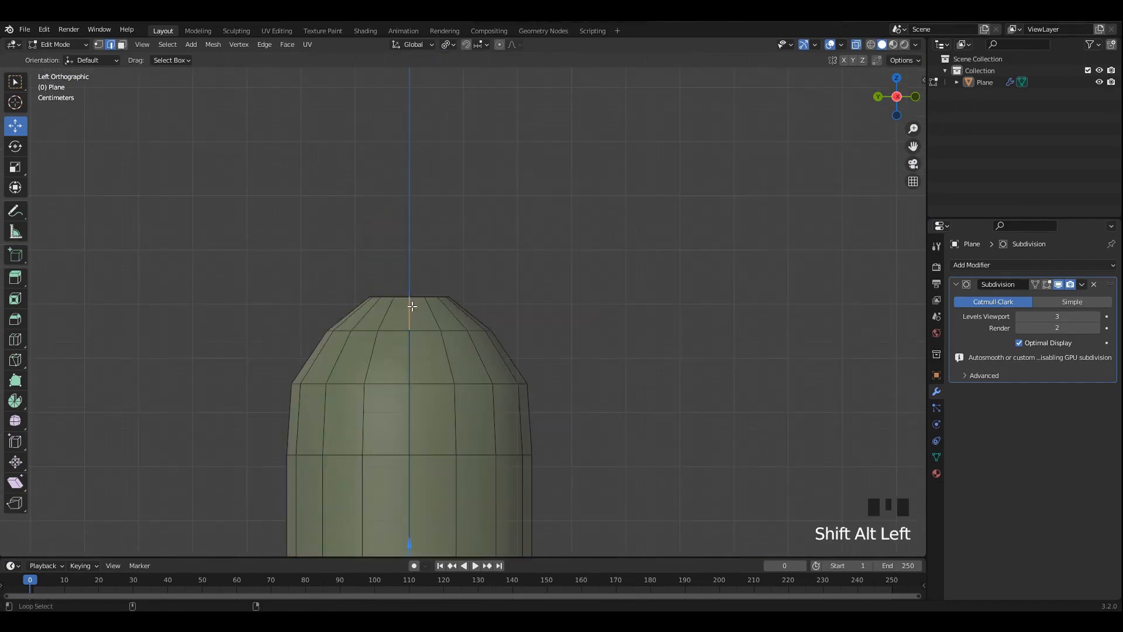
- Delete the duplicate's uppermost ring of shoulder faces, and apply the object transforms in object mode
{"action": "left_click", "coordinate": [451, 305], "text": "alt+shift"}
{"action": "key", "text": "x"}
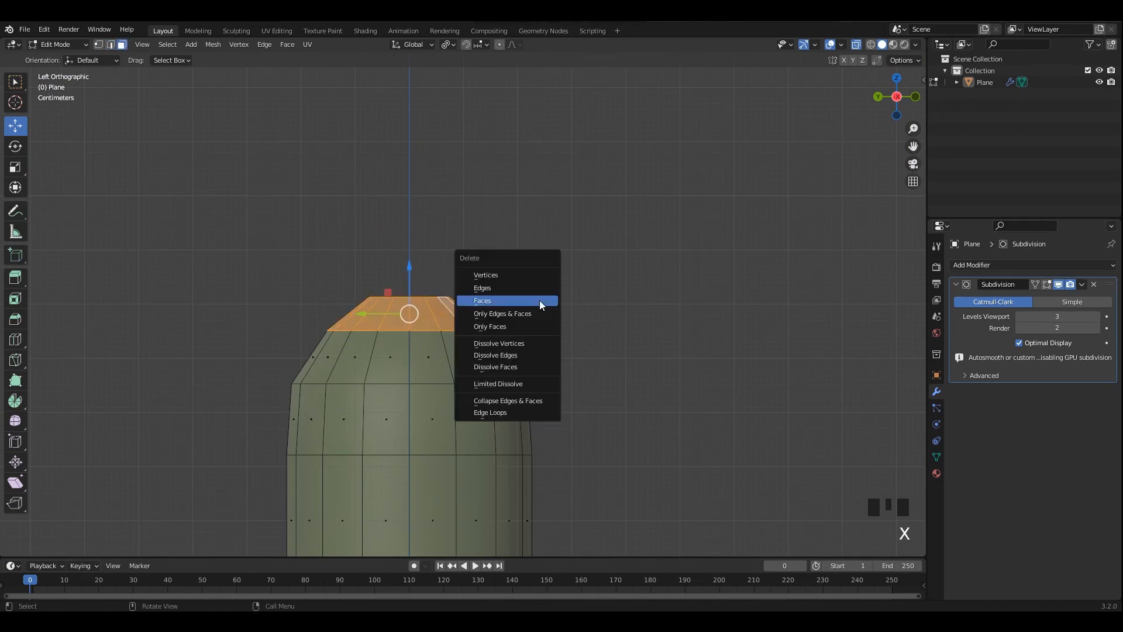
{"action": "left_click", "coordinate": [539, 301]}
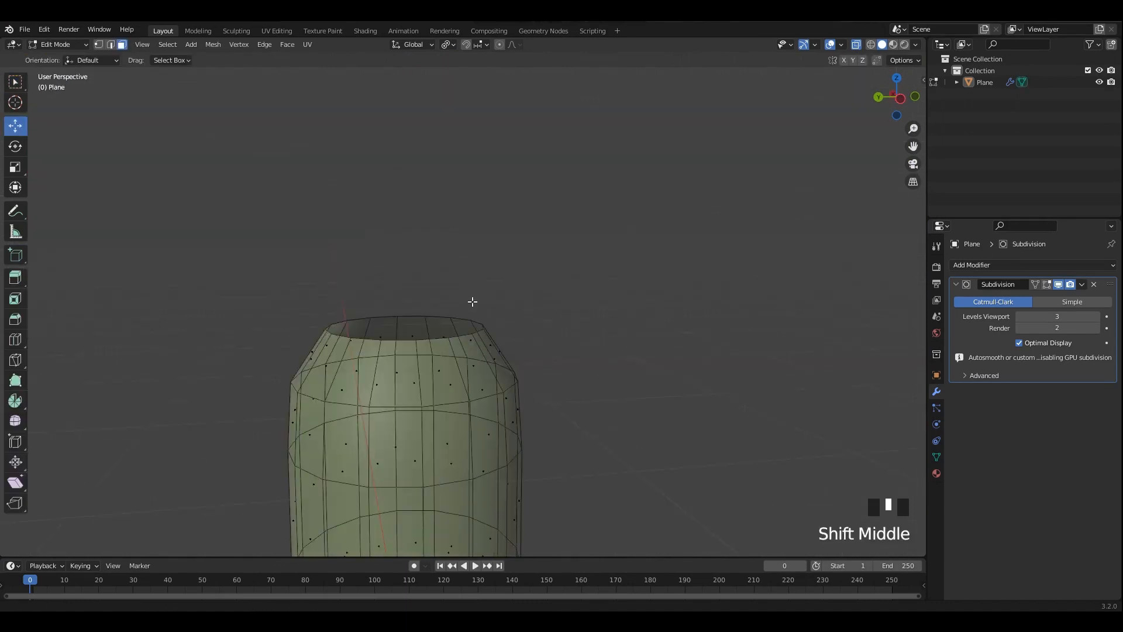
{"action": "key", "text": "alt+z"}
{"action": "scroll", "coordinate": [456, 295], "scroll_direction": "up", "scroll_amount": 1}
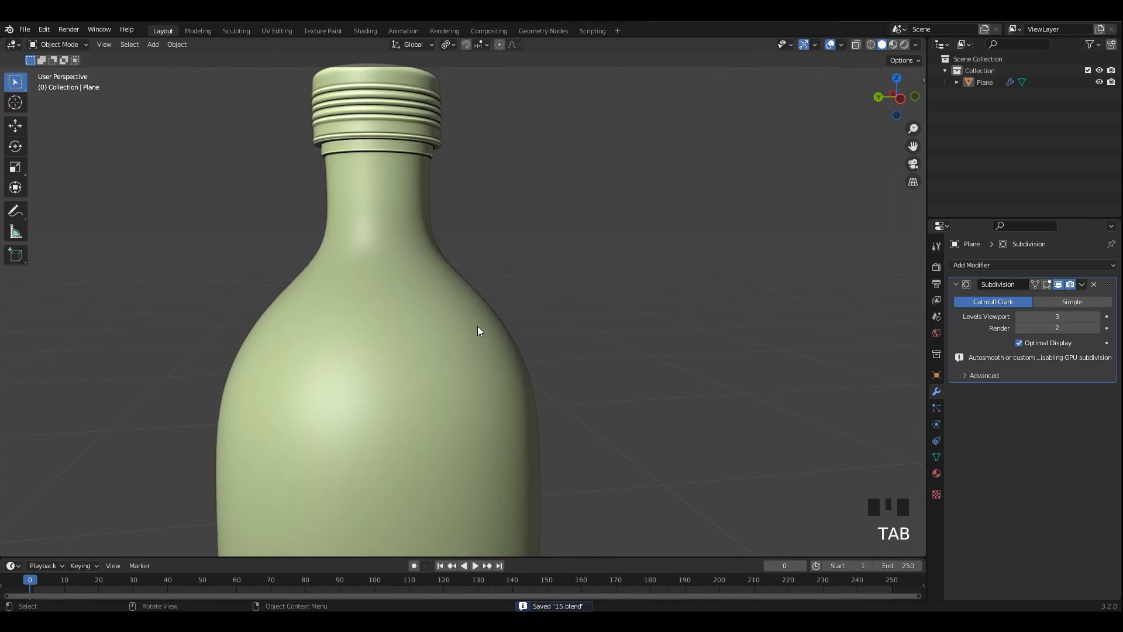
{"action": "left_click", "coordinate": [477, 326]}
{"action": "key", "text": "ctrl+a"}
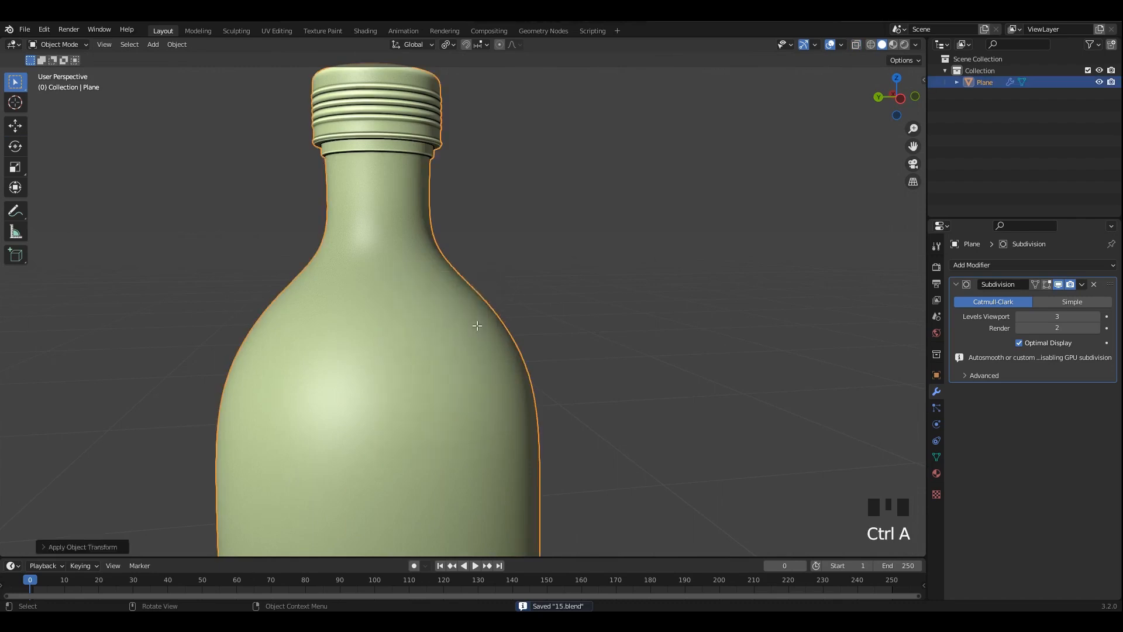
- Fill the duplicate's open top with a face, inset it by about 0.03 m, and compare it with the bottle in front view
{"action": "key", "text": "alt+z"}
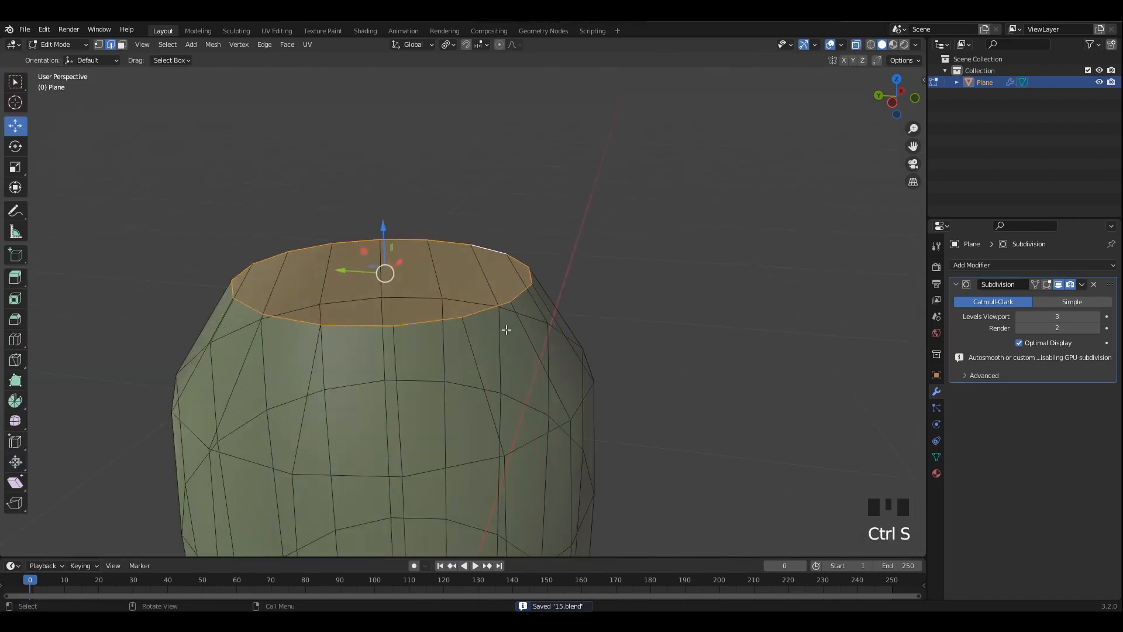
{"action": "key", "text": "alt+z"}
{"action": "scroll", "coordinate": [626, 362], "scroll_direction": "up", "scroll_amount": 2, "text": "shift"}
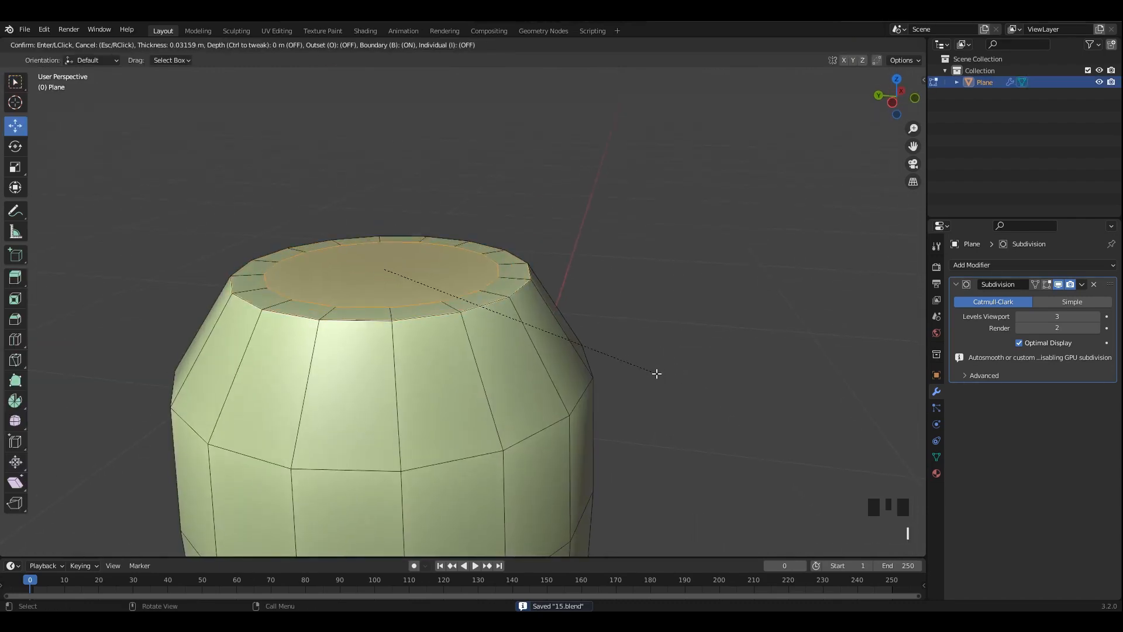
{"action": "key", "text": "Tab"}
{"action": "middle_click_drag", "start_coordinate": [640, 359], "coordinate": [604, 348], "text": "alt"}
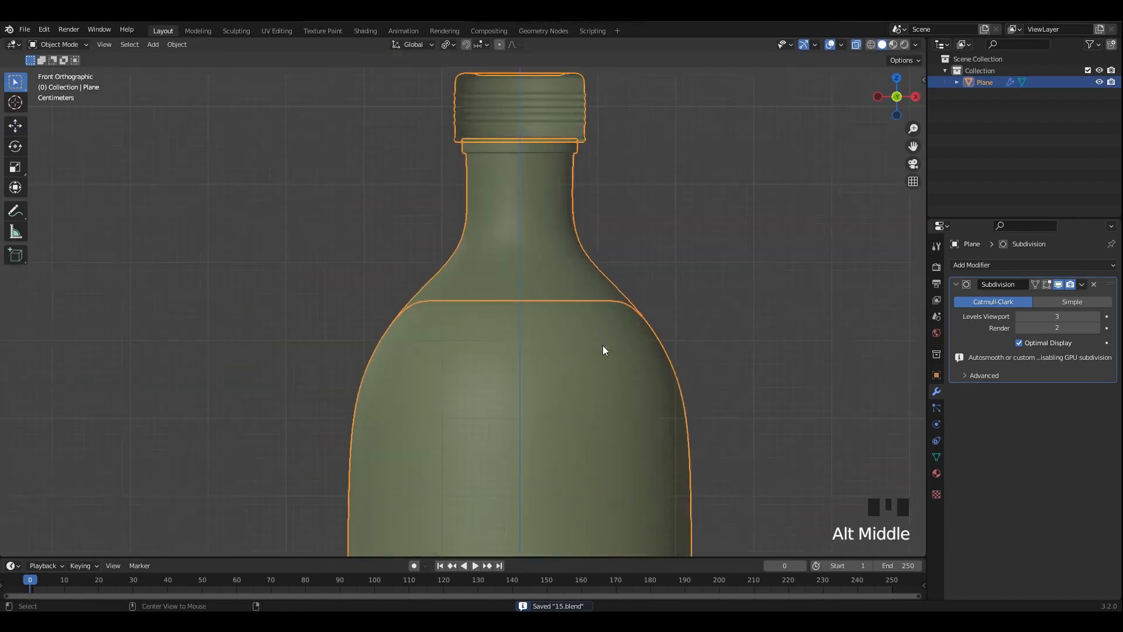
{"action": "scroll", "coordinate": [585, 339], "scroll_direction": "down", "scroll_amount": 4}
- Apply the object transforms to the bottle with its inner liquid mesh and save the file
{"action": "key", "text": "ctrl+a"}
{"action": "left_click", "coordinate": [477, 292]}
{"action": "middle_click_drag", "start_coordinate": [477, 293], "coordinate": [528, 293]}
{"action": "key", "text": "ctrl+s"}
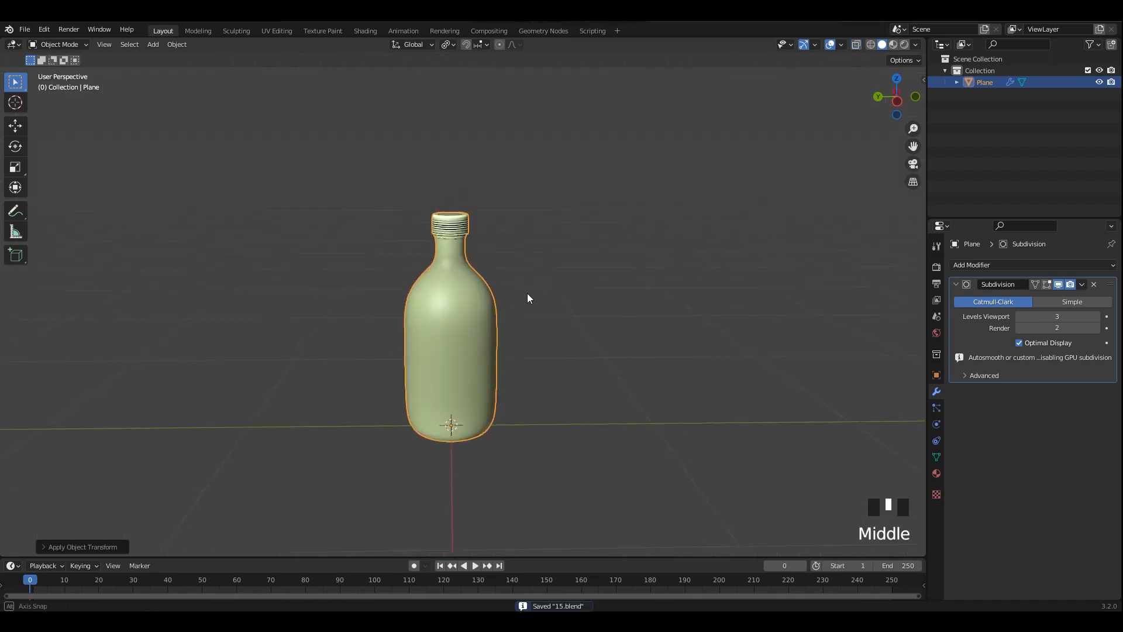
{"action": "key", "text": "ctrl+a"}
{"action": "left_click", "coordinate": [530, 320]}
{"action": "key", "text": "ctrl+s"}
- Switch to the Animation workspace and frame the whole bottle in the narrow preview viewport
{"action": "left_click", "coordinate": [409, 31]}
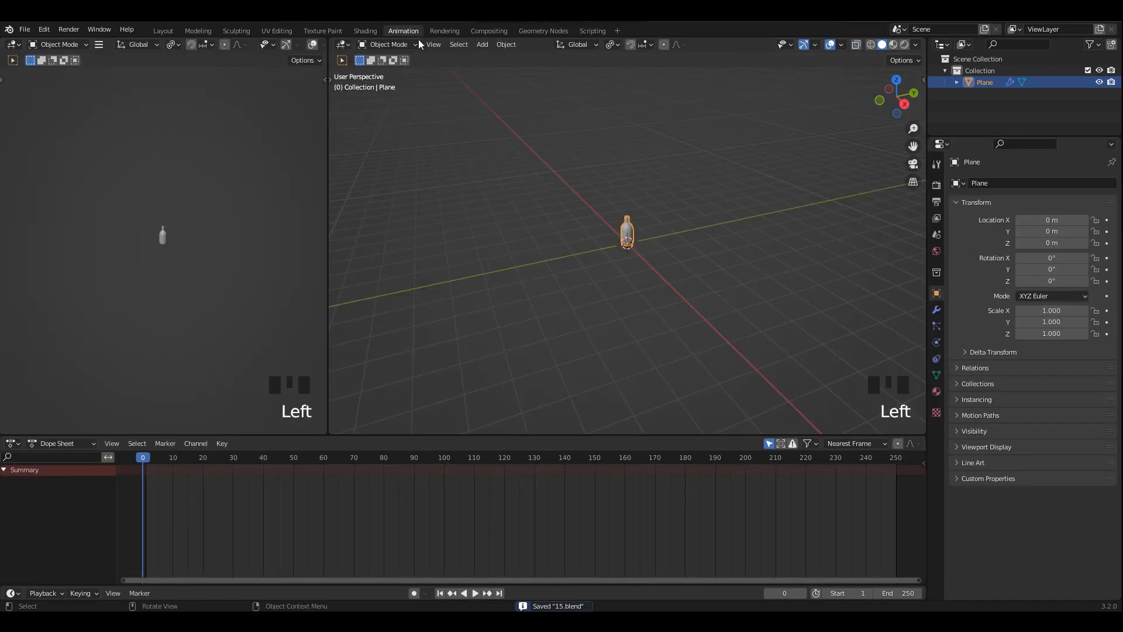
{"action": "scroll", "coordinate": [146, 215], "scroll_direction": "up", "scroll_amount": 14}
{"action": "middle_click_drag", "start_coordinate": [160, 210], "coordinate": [191, 259], "text": "shift"}
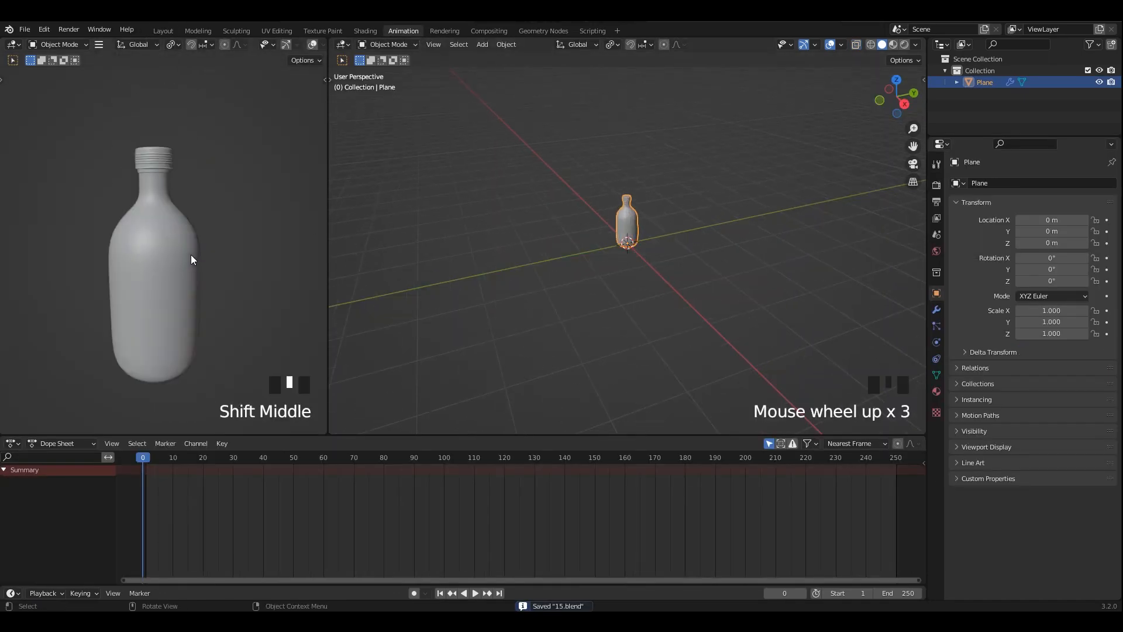
{"action": "left_click", "coordinate": [344, 45]}
{"action": "left_click", "coordinate": [365, 159]}
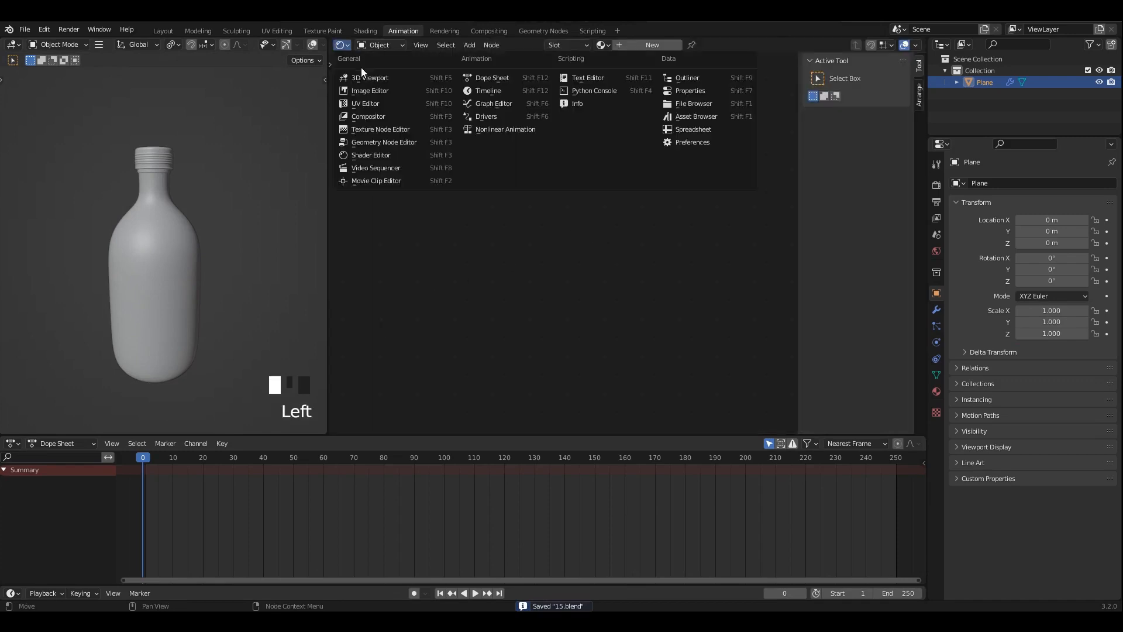
{"action": "left_click", "coordinate": [366, 77]}
- Shrink the dope sheet area to give both 3D viewports more height
{"action": "scroll", "coordinate": [632, 239], "scroll_direction": "down", "scroll_amount": 2}
{"action": "left_click_drag", "start_coordinate": [579, 435], "coordinate": [591, 552]}
{"action": "middle_click_drag", "start_coordinate": [597, 290], "coordinate": [582, 296], "text": "shift"}
{"action": "scroll", "coordinate": [577, 289], "scroll_direction": "up", "scroll_amount": 1}
- Add a floor plane under the bottle, enlarge it about 5.85 times in the top view, and open its mesh for editing
{"action": "key", "text": "shift+a"}
{"action": "mouse_move", "coordinate": [526, 208]}
{"action": "left_click", "coordinate": [578, 213]}
{"action": "middle_click_drag", "start_coordinate": [606, 337], "coordinate": [620, 341], "text": "alt"}
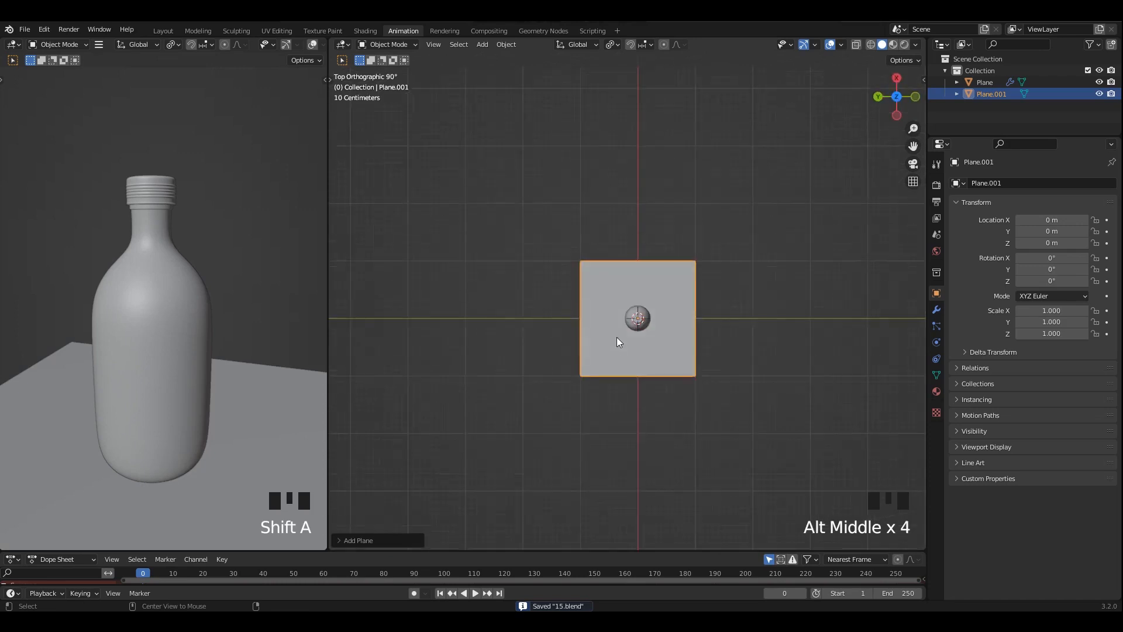
{"action": "key", "text": "s"}
{"action": "left_click", "coordinate": [595, 161]}
{"action": "key", "text": "Tab"}
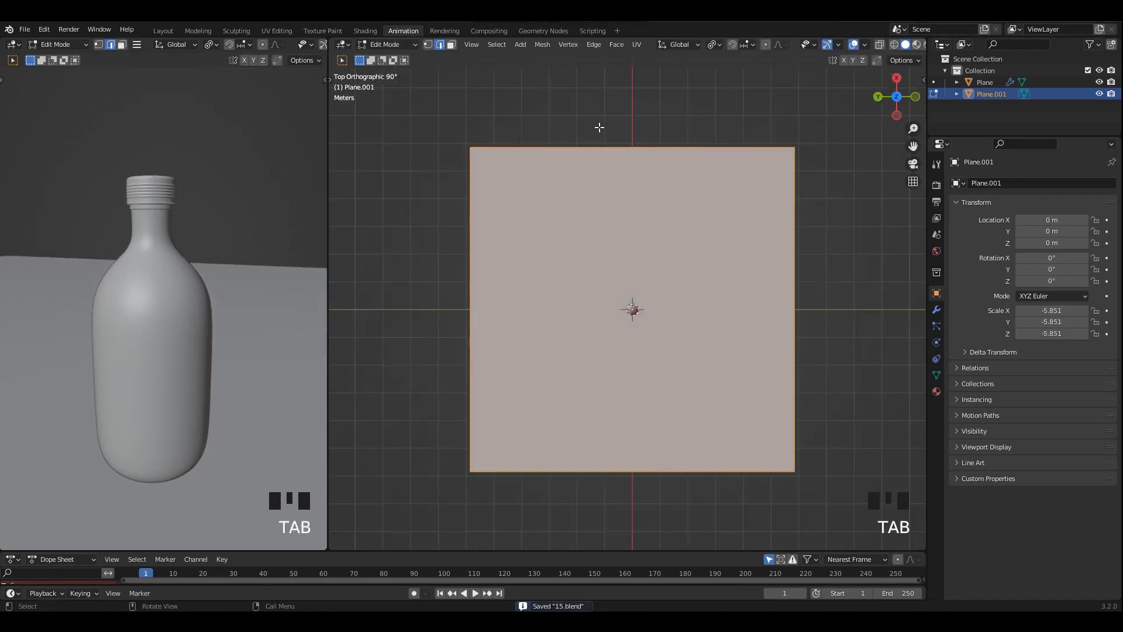
- Extrude the floor plane's back and two side edges straight up to form three backdrop walls
{"action": "key", "text": "e"}
{"action": "middle_click_drag", "start_coordinate": [506, 270], "coordinate": [521, 183]}
{"action": "right_click", "coordinate": [609, 183]}
{"action": "scroll", "coordinate": [523, 205], "scroll_direction": "down", "scroll_amount": 2}
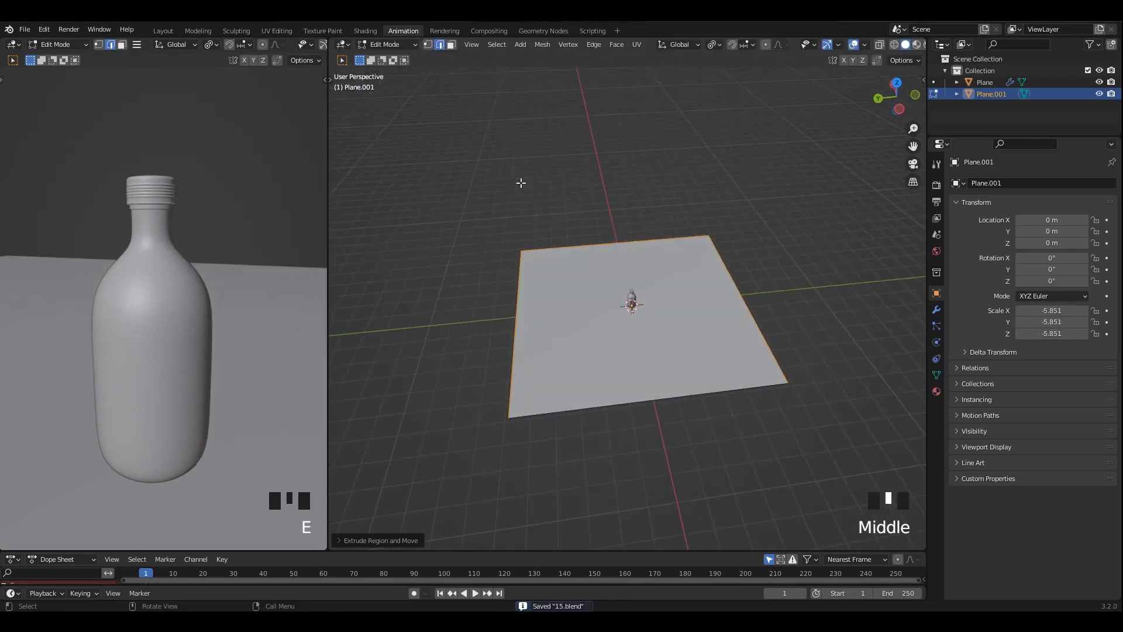
{"action": "key", "text": "t"}
{"action": "left_click", "coordinate": [345, 126]}
{"action": "middle_click_drag", "start_coordinate": [636, 271], "coordinate": [639, 257]}
{"action": "left_click_drag", "start_coordinate": [638, 256], "coordinate": [638, 152]}
- In the Layout workspace, bevel all of the backdrop's edges with 11 segments and a width of about 3.5 m
{"action": "left_click", "coordinate": [163, 30]}
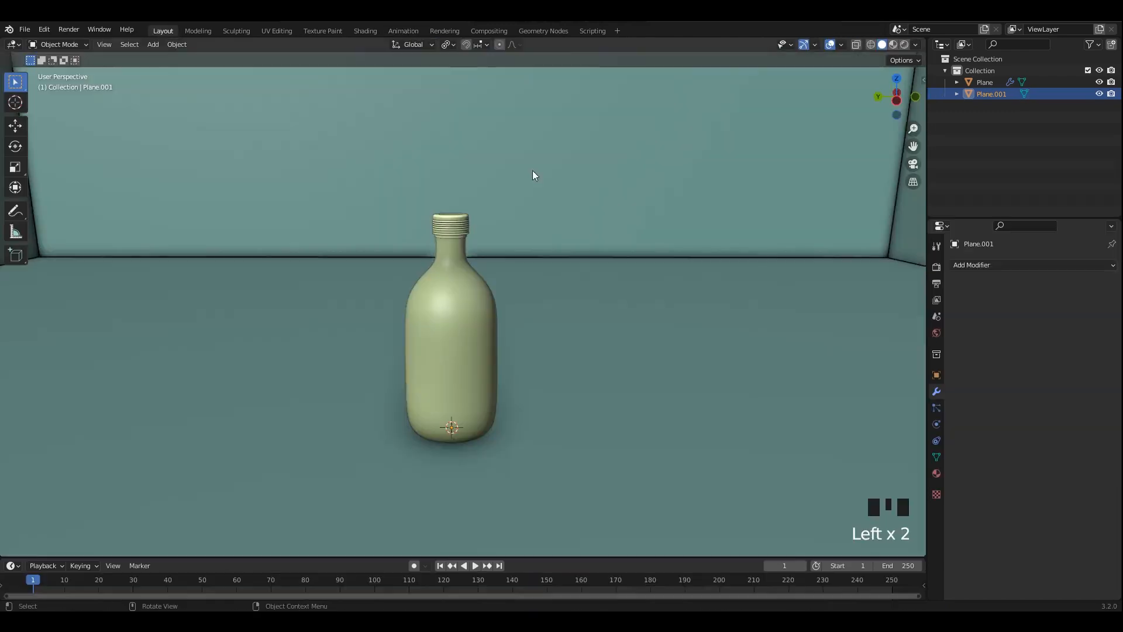
{"action": "scroll", "coordinate": [570, 292], "scroll_direction": "down", "scroll_amount": 7}
{"action": "key", "text": "a"}
{"action": "scroll", "coordinate": [652, 301], "scroll_direction": "up", "scroll_amount": 3}
{"action": "key", "text": "ctrl+b"}
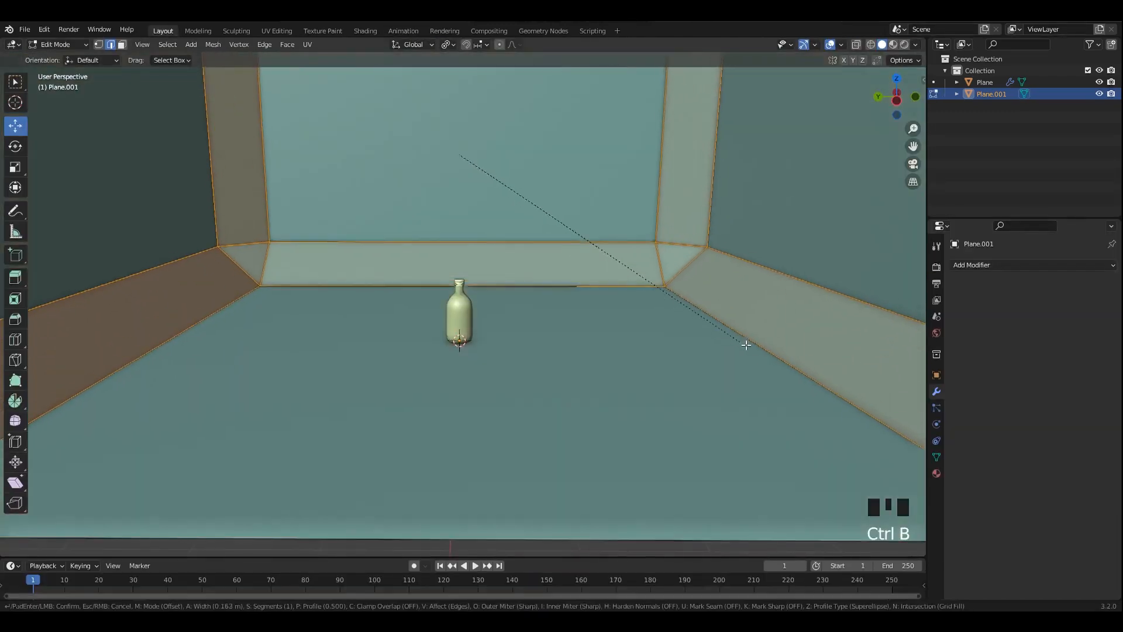
{"action": "left_click", "coordinate": [720, 304]}
{"action": "key", "text": "Tab"}
{"action": "key", "text": "Tab"}
{"action": "key", "text": "ctrl+b"}
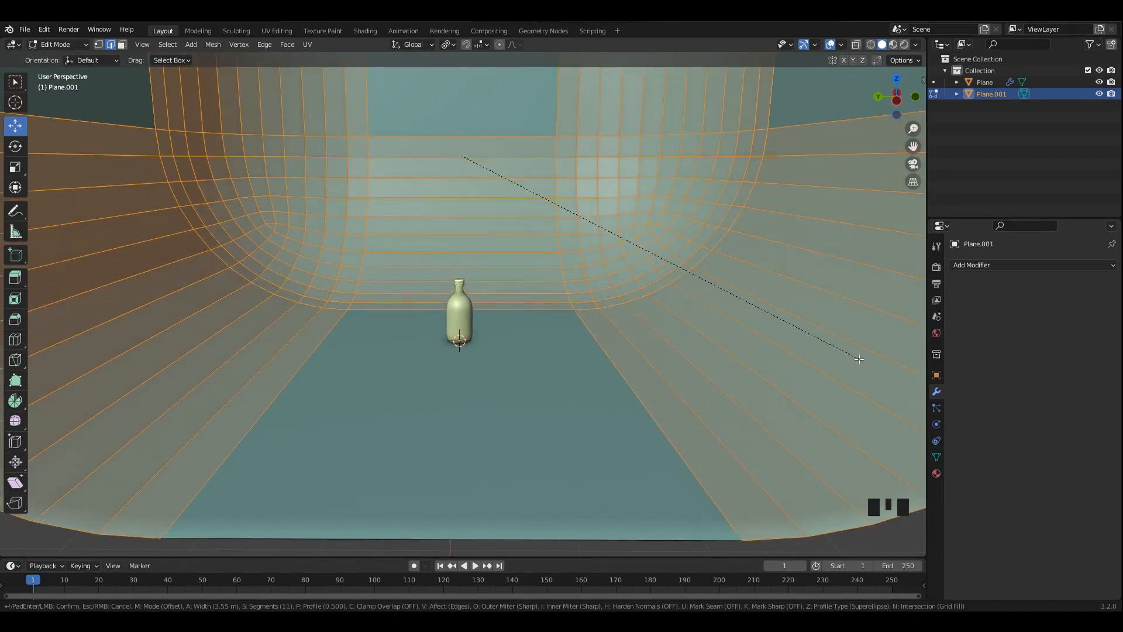
{"action": "left_click", "coordinate": [849, 353]}
- Shade the backdrop smooth and give it a level 2 subdivision surface
{"action": "key", "text": "Tab"}
{"action": "right_click", "coordinate": [642, 256]}
{"action": "left_click", "coordinate": [593, 253]}
{"action": "scroll", "coordinate": [505, 254], "scroll_direction": "up", "scroll_amount": 4}
{"action": "left_click", "coordinate": [599, 258]}
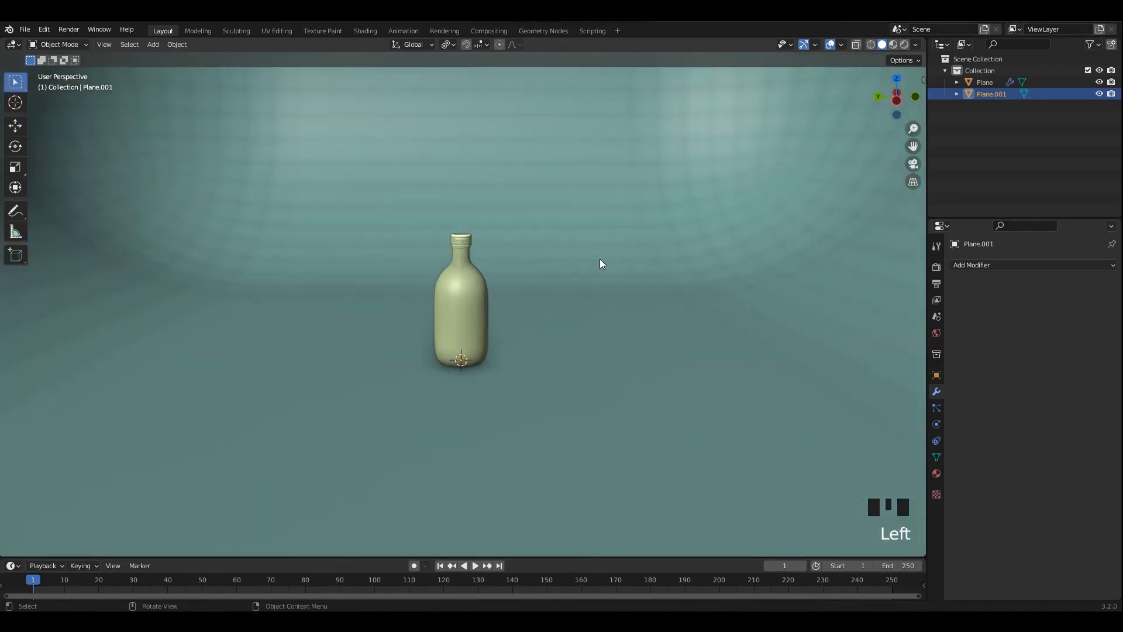
{"action": "key", "text": "ctrl+2"}
- Return to the Animation workspace and raise the bottle about 0.003 m along Z so its base clears the floor
{"action": "left_click", "coordinate": [365, 30]}
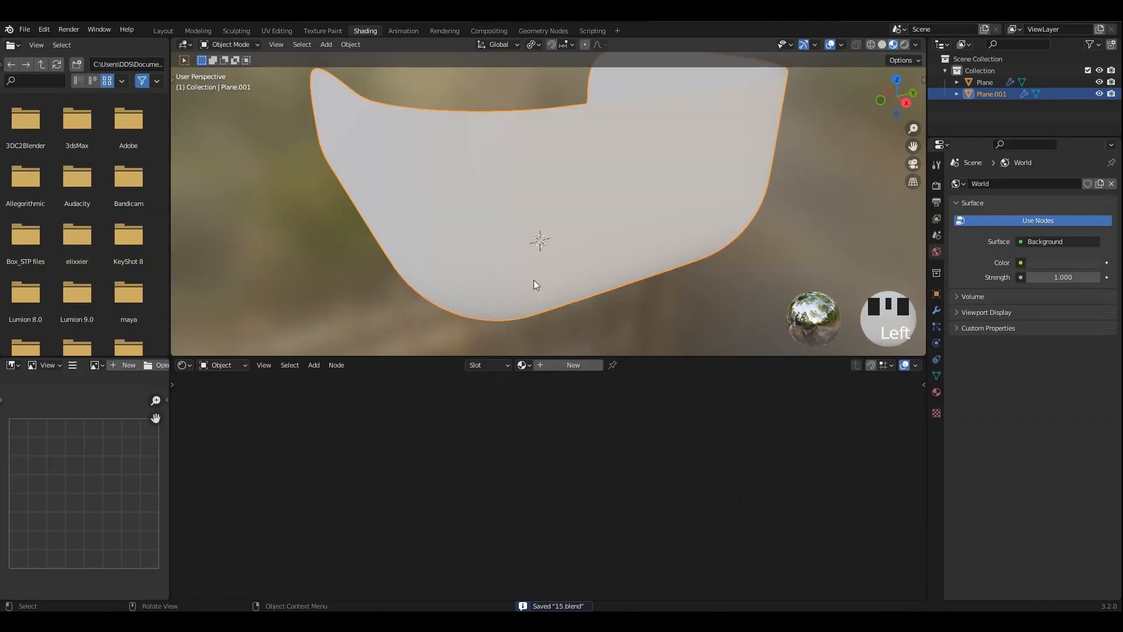
{"action": "left_click", "coordinate": [398, 31]}
{"action": "scroll", "coordinate": [623, 288], "scroll_direction": "up", "scroll_amount": 4}
{"action": "left_click", "coordinate": [635, 294]}
{"action": "key", "text": "grave"}
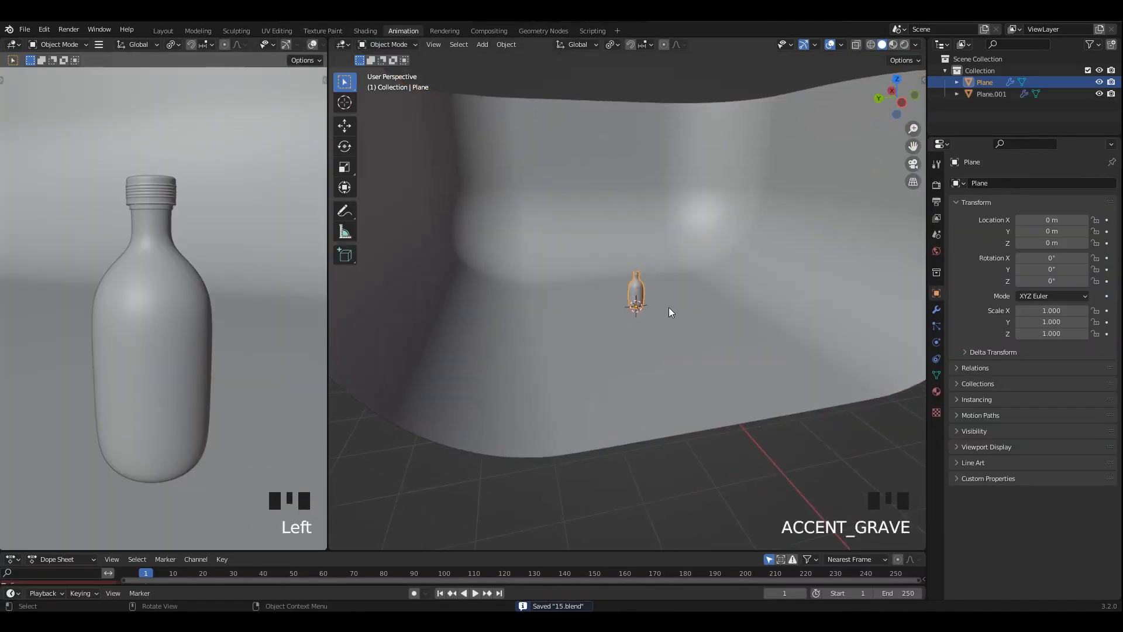
{"action": "middle_click_drag", "start_coordinate": [673, 318], "coordinate": [438, 382]}
{"action": "middle_click_drag", "start_coordinate": [202, 409], "coordinate": [196, 259], "text": "shift"}
{"action": "left_click", "coordinate": [640, 355]}
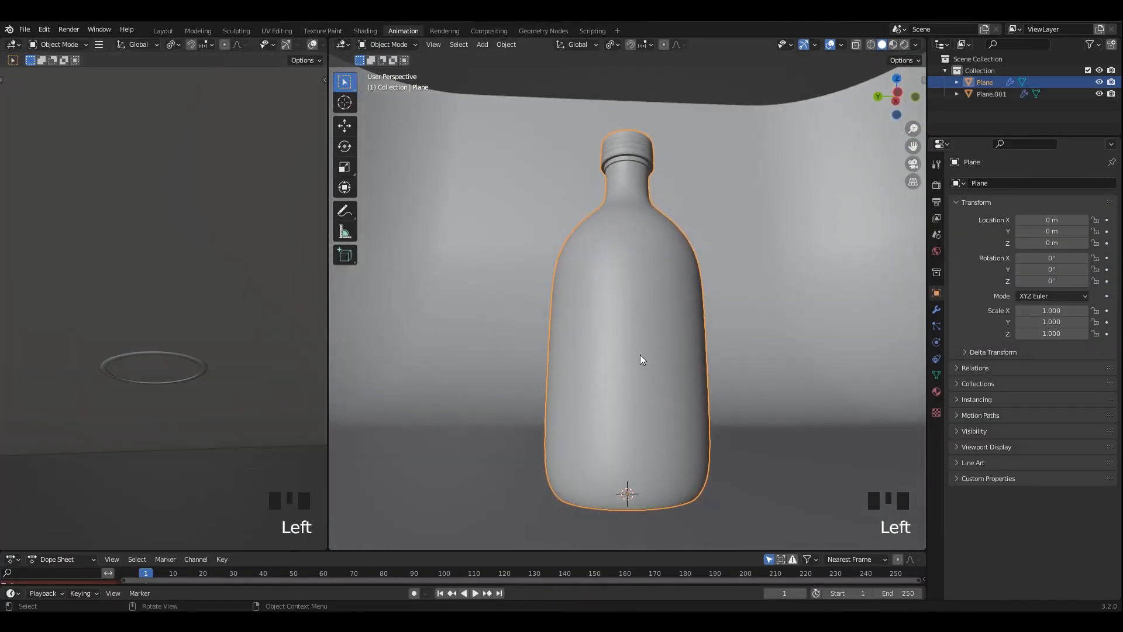
{"action": "scroll", "coordinate": [640, 375], "scroll_direction": "up", "scroll_amount": 2}
{"action": "middle_click_drag", "start_coordinate": [638, 436], "coordinate": [637, 262], "text": "shift"}
{"action": "key", "text": "g"}
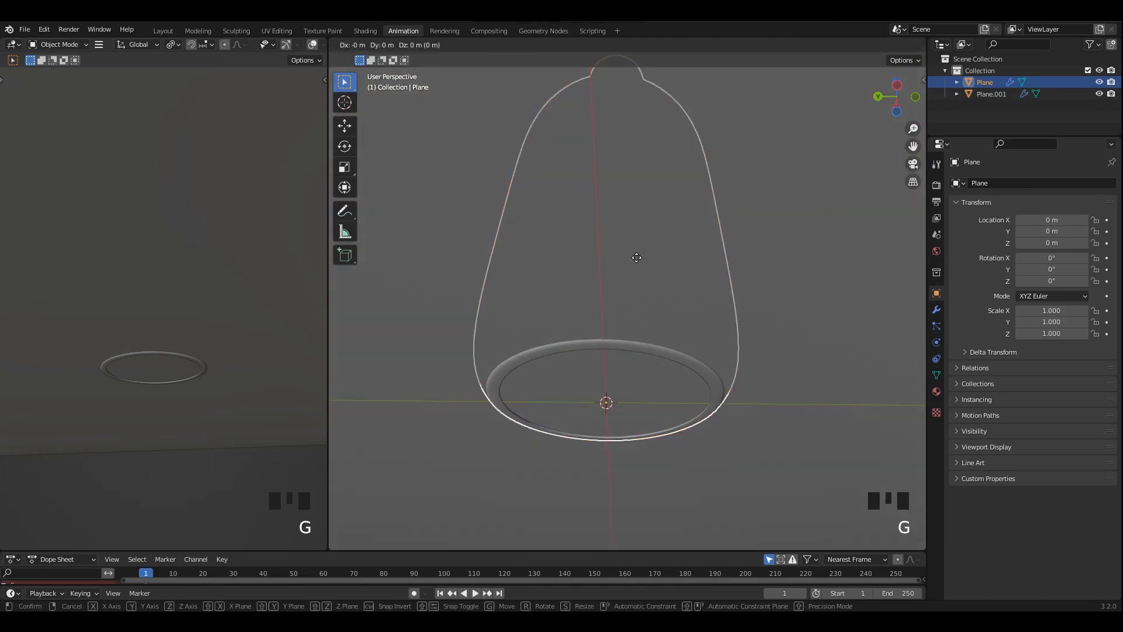
{"action": "key", "text": "z"}
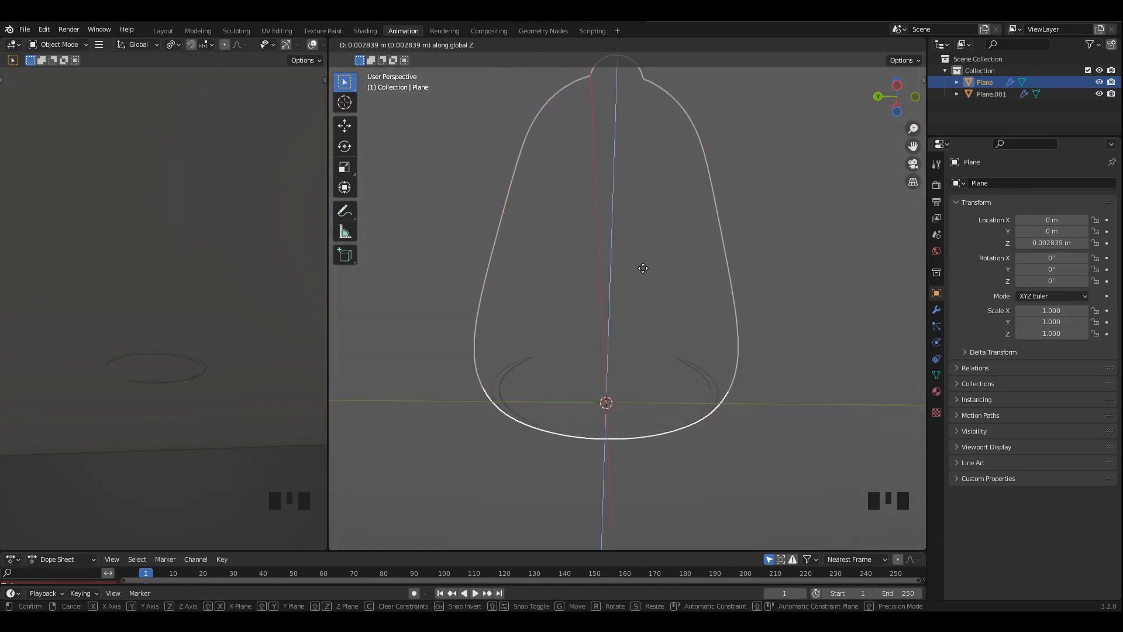
{"action": "left_click", "coordinate": [643, 266]}
- Show the narrow preview viewport in Material Preview and enable ambient occlusion, bloom and screen space reflections in Eevee
{"action": "middle_click_drag", "start_coordinate": [637, 257], "coordinate": [627, 294]}
{"action": "scroll", "coordinate": [202, 289], "scroll_direction": "down", "scroll_amount": 3}
{"action": "middle_click_drag", "start_coordinate": [198, 286], "coordinate": [195, 336]}
{"action": "left_click", "coordinate": [295, 44]}
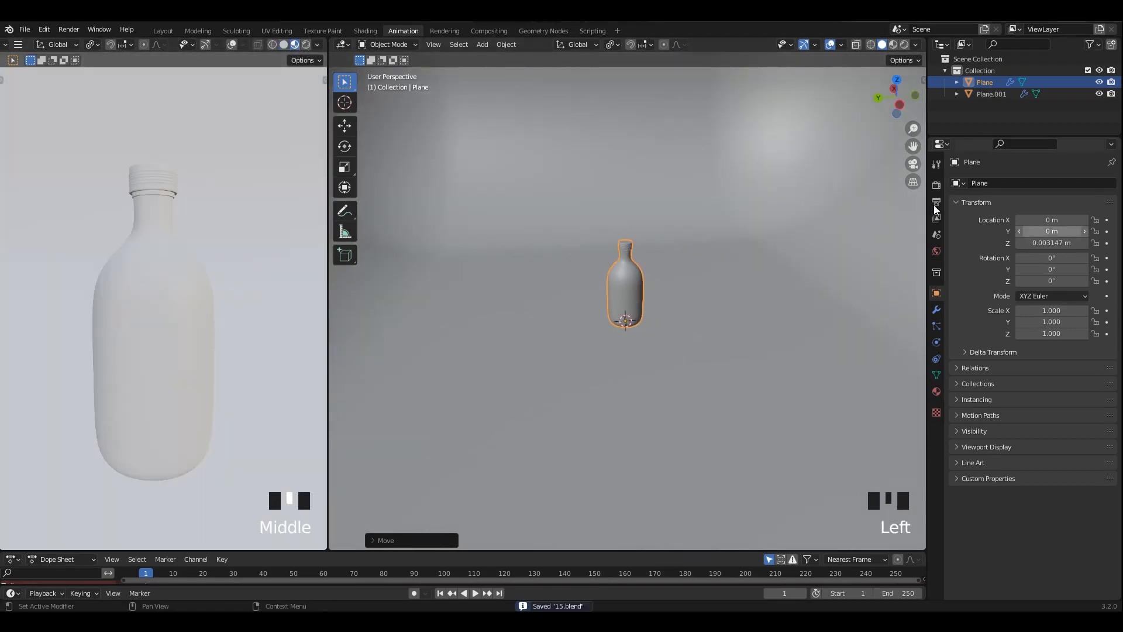
{"action": "left_click", "coordinate": [936, 185]}
{"action": "left_click", "coordinate": [1006, 265]}
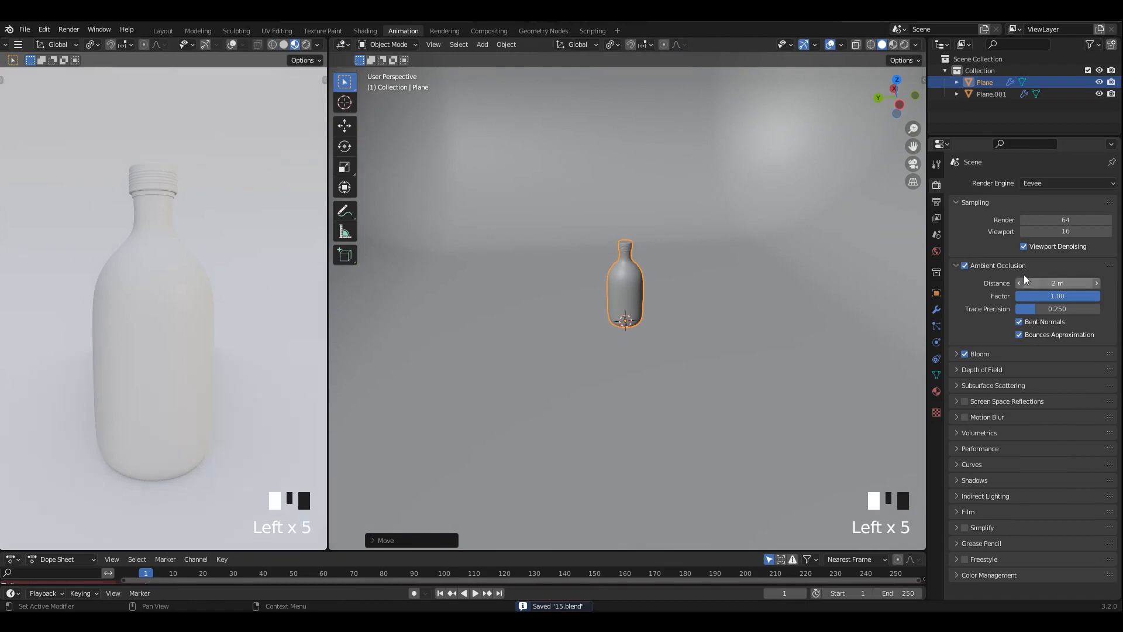
{"action": "left_click", "coordinate": [1006, 266]}
- Set the color management look to Very High Contrast
{"action": "left_click", "coordinate": [988, 503]}
{"action": "scroll", "coordinate": [1018, 515], "scroll_direction": "down", "scroll_amount": 1}
{"action": "left_click", "coordinate": [1043, 531]}
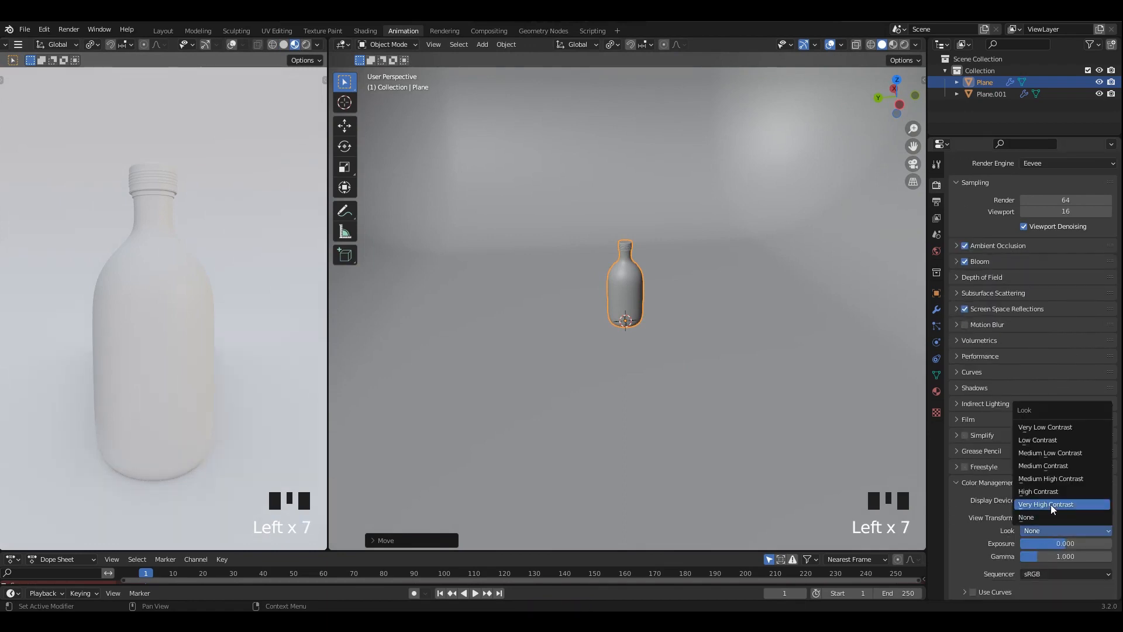
{"action": "left_click", "coordinate": [1050, 505]}
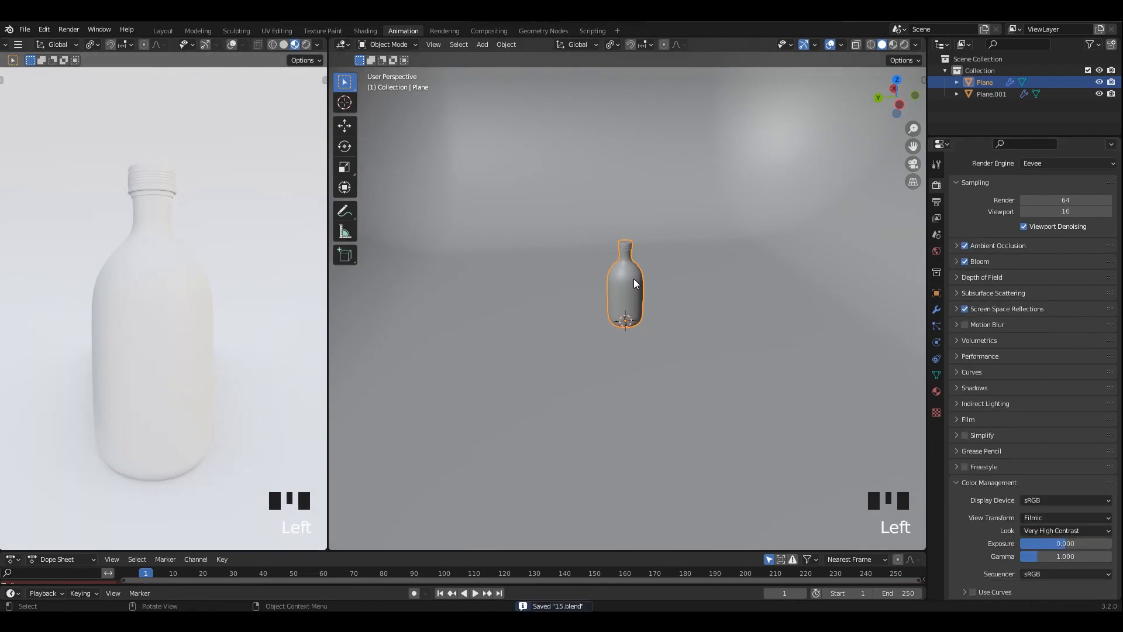
- Change the render engine to Cycles and show the narrow preview viewport in rendered shading
{"action": "key", "text": "grave"}
{"action": "middle_click_drag", "start_coordinate": [641, 315], "coordinate": [600, 270]}
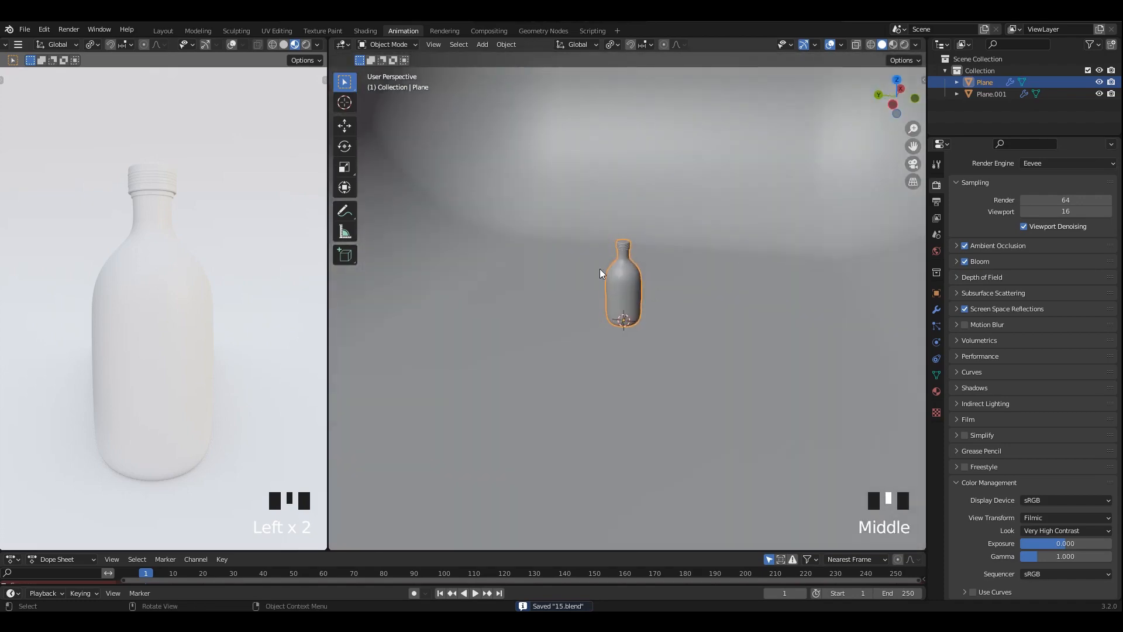
{"action": "left_click", "coordinate": [1045, 164]}
{"action": "left_click", "coordinate": [1048, 190]}
{"action": "left_click", "coordinate": [306, 45]}
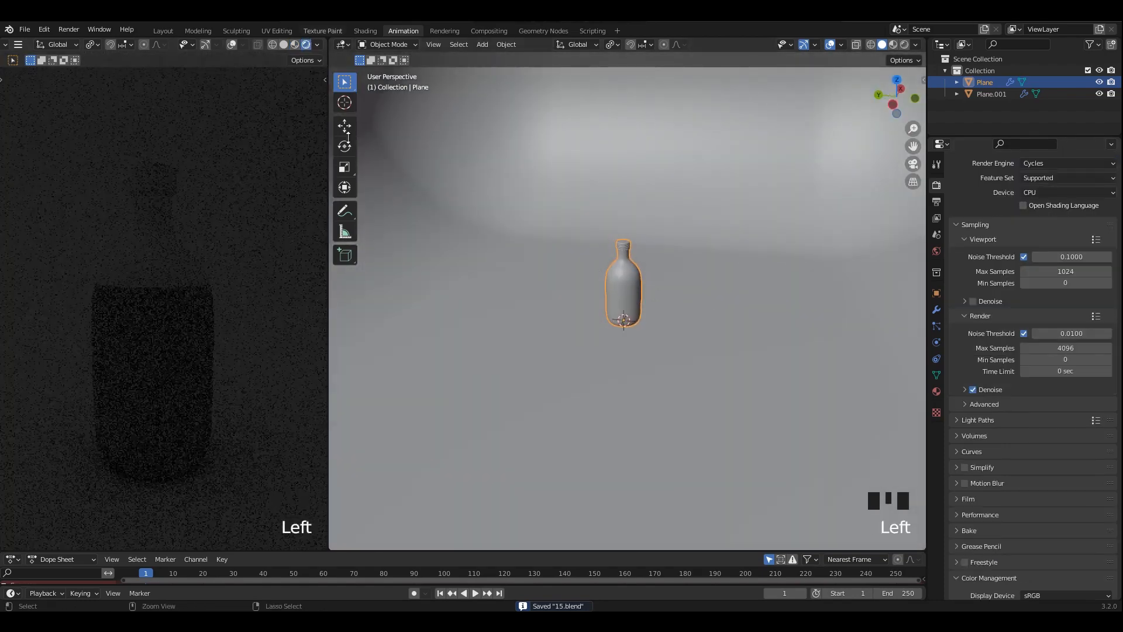
- Turn on viewport denoising, set the viewport and render max samples to 126, and save the file
{"action": "middle_click_drag", "start_coordinate": [665, 279], "coordinate": [677, 245]}
{"action": "scroll", "coordinate": [677, 246], "scroll_direction": "up", "scroll_amount": 4}
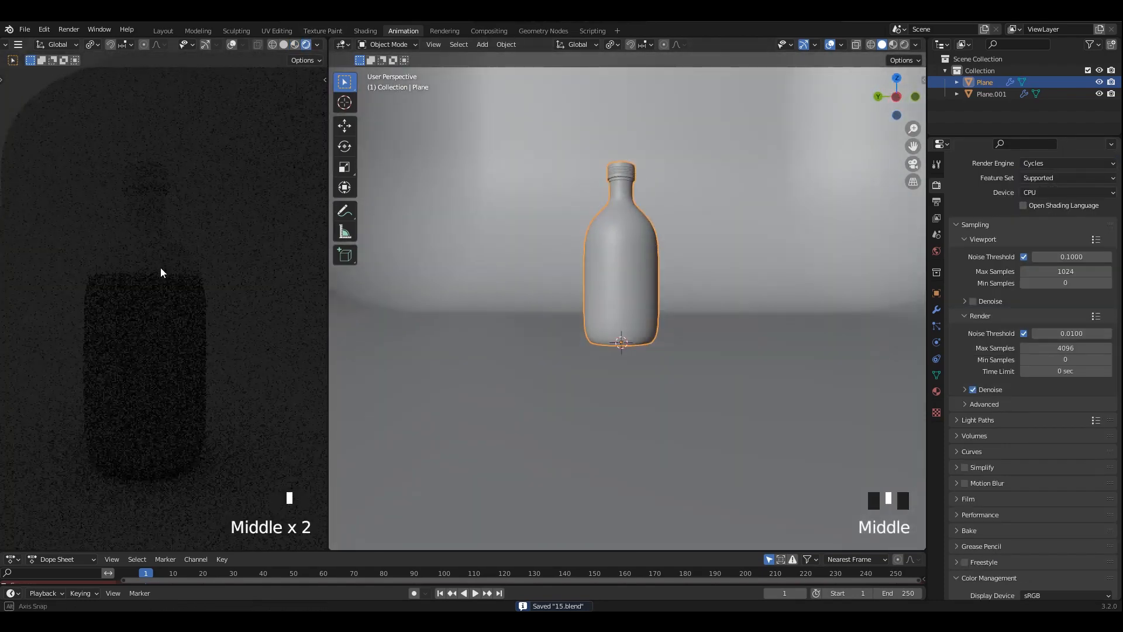
{"action": "scroll", "coordinate": [584, 300], "scroll_direction": "down", "scroll_amount": 8}
{"action": "scroll", "coordinate": [195, 299], "scroll_direction": "down", "scroll_amount": 7}
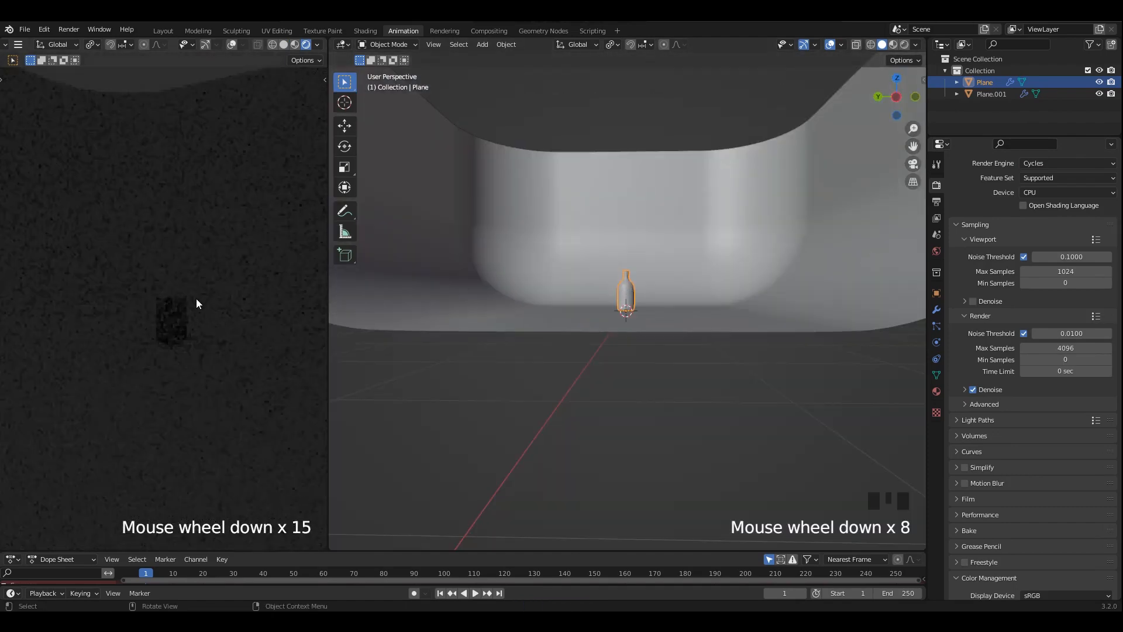
{"action": "scroll", "coordinate": [181, 296], "scroll_direction": "up", "scroll_amount": 6}
{"action": "scroll", "coordinate": [208, 300], "scroll_direction": "up", "scroll_amount": 3}
{"action": "middle_click_drag", "start_coordinate": [208, 300], "coordinate": [202, 306]}
{"action": "left_click", "coordinate": [995, 301]}
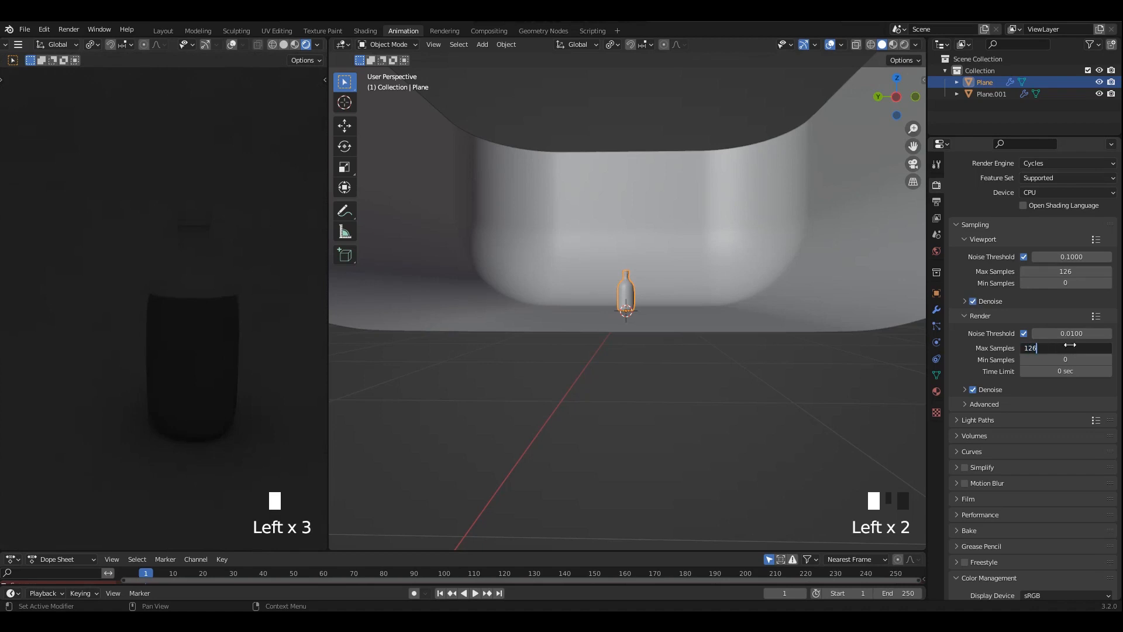
{"action": "scroll", "coordinate": [615, 266], "scroll_direction": "up", "scroll_amount": 2}
{"action": "key", "text": "ctrl+s"}
- Add a sun light, place it about 3.1 m away and 2.2 m up in the back view, and angle it toward the bottle
{"action": "key", "text": "shift+a"}
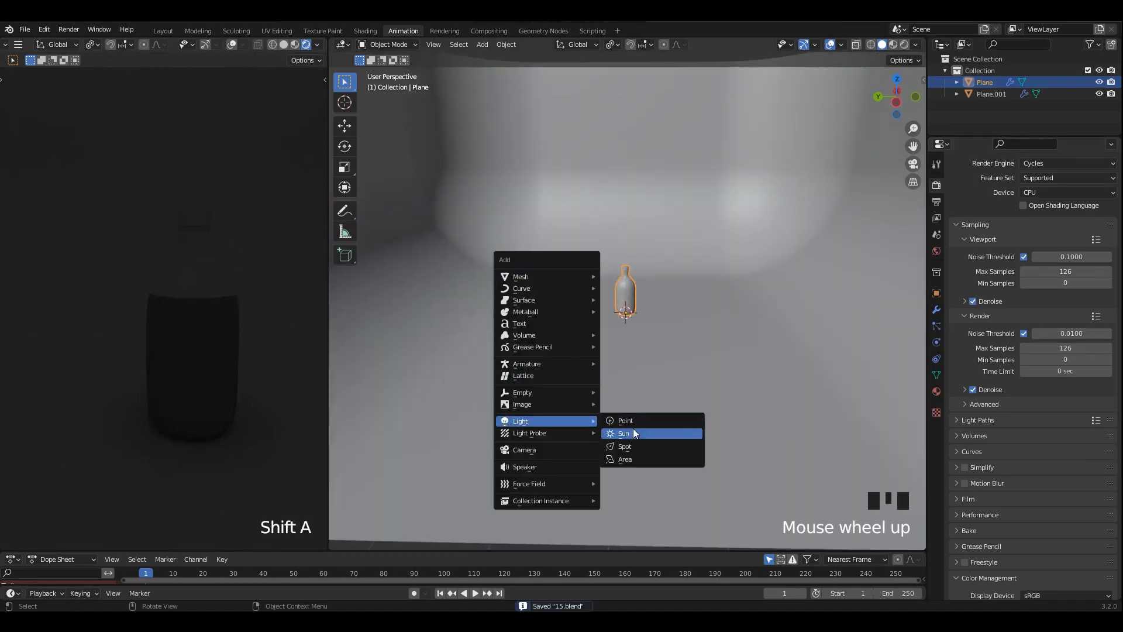
{"action": "left_click", "coordinate": [635, 433]}
{"action": "key", "text": "ctrl+KP_1"}
{"action": "key", "text": "alt+z"}
{"action": "middle_click_drag", "start_coordinate": [675, 328], "coordinate": [656, 353], "text": "shift"}
{"action": "key", "text": "g"}
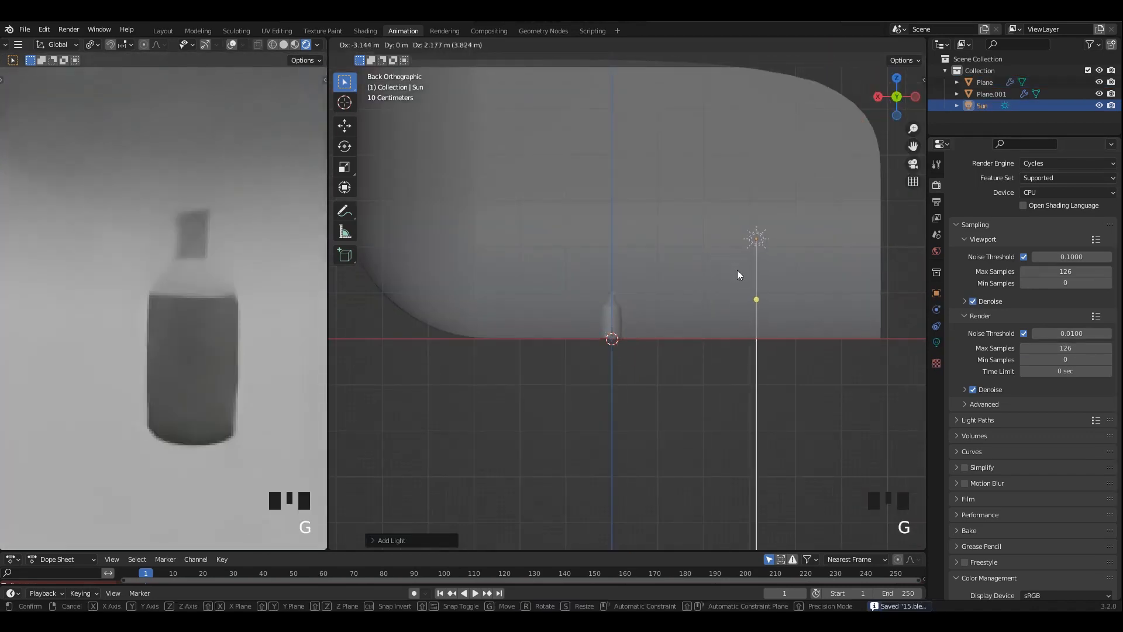
{"action": "key", "text": "r"}
{"action": "left_click", "coordinate": [698, 300]}
{"action": "middle_click_drag", "start_coordinate": [698, 300], "coordinate": [627, 255]}
{"action": "scroll", "coordinate": [642, 321], "scroll_direction": "up", "scroll_amount": 4}
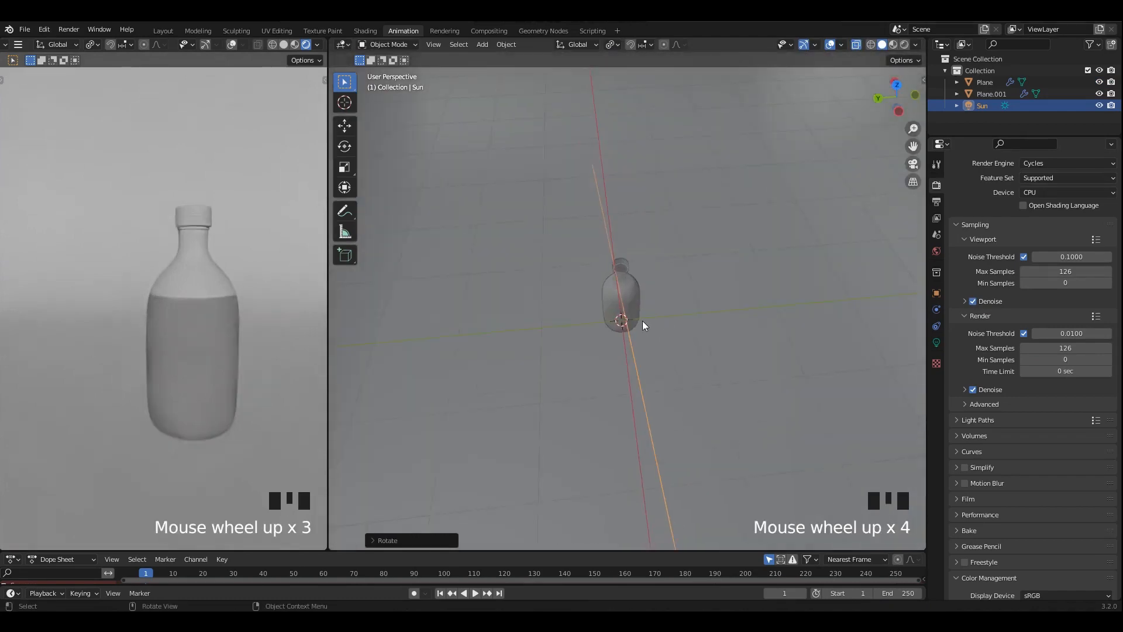
- Open the bottle's mesh for editing and select the whole linked liquid body
{"action": "left_click", "coordinate": [627, 286]}
{"action": "key", "text": "grave"}
{"action": "scroll", "coordinate": [654, 283], "scroll_direction": "up", "scroll_amount": 2}
{"action": "key", "text": "Tab"}
{"action": "key", "text": "Tab"}
{"action": "left_click", "coordinate": [662, 276]}
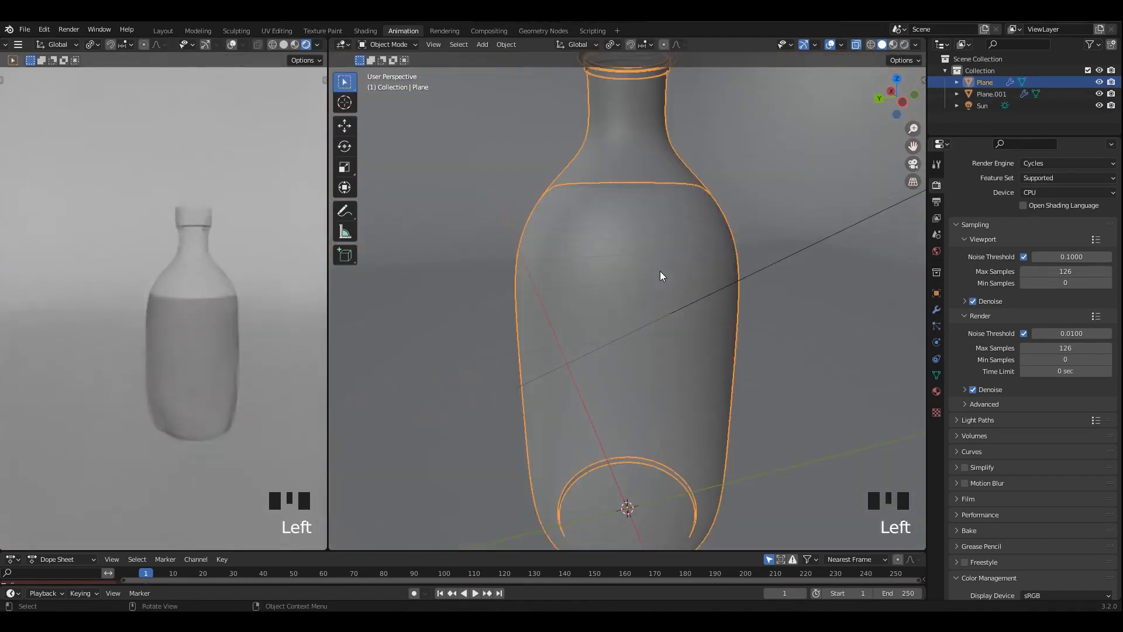
{"action": "key", "text": "Tab"}
{"action": "key", "text": "l"}
{"action": "middle_click_drag", "start_coordinate": [670, 264], "coordinate": [715, 278]}
{"action": "middle_click_drag", "start_coordinate": [714, 278], "coordinate": [743, 246], "text": "alt"}
{"action": "scroll", "coordinate": [710, 263], "scroll_direction": "up", "scroll_amount": 2}
{"action": "scroll", "coordinate": [732, 269], "scroll_direction": "up", "scroll_amount": 2}
{"action": "key", "text": "alt+z"}
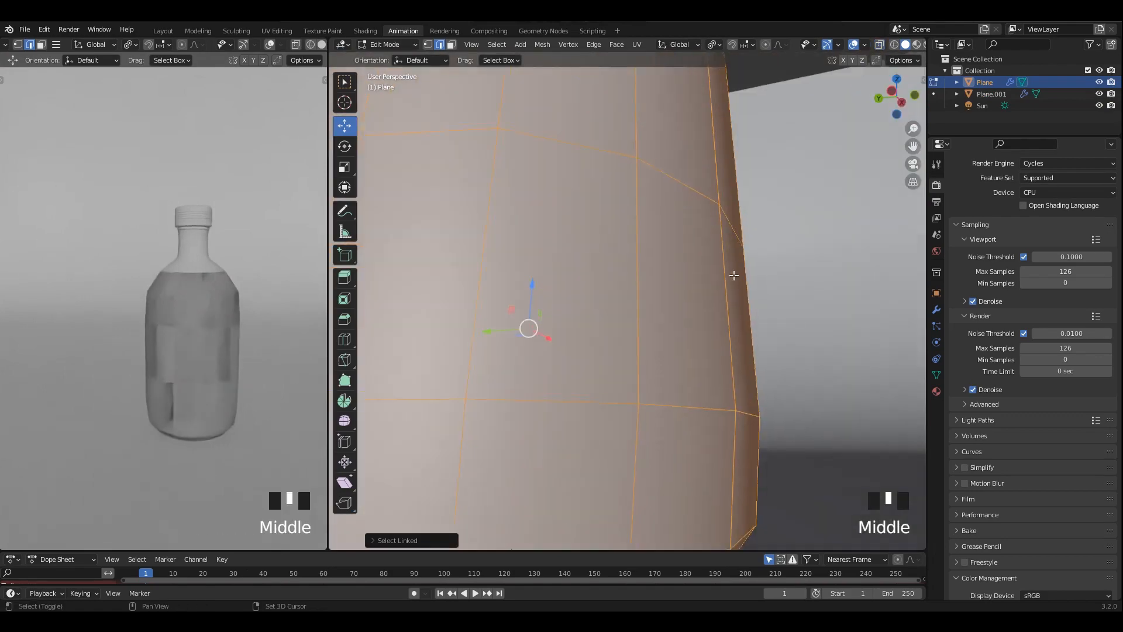
- Isolate the bottle, offset the selected liquid mesh along its normals so it sits inside the glass, and save the file
{"action": "key", "text": "slash"}
{"action": "key", "text": "grave"}
{"action": "scroll", "coordinate": [752, 267], "scroll_direction": "up", "scroll_amount": 5}
{"action": "key", "text": "alt+s"}
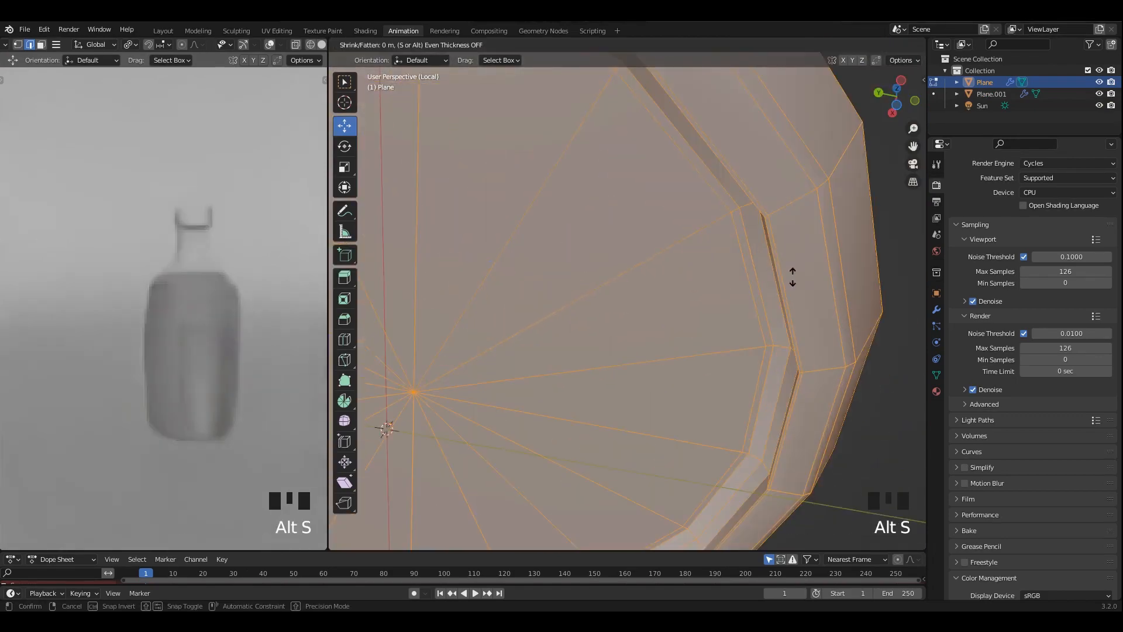
{"action": "key", "text": "Tab"}
{"action": "scroll", "coordinate": [801, 269], "scroll_direction": "down", "scroll_amount": 3}
{"action": "middle_click_drag", "start_coordinate": [802, 269], "coordinate": [782, 295]}
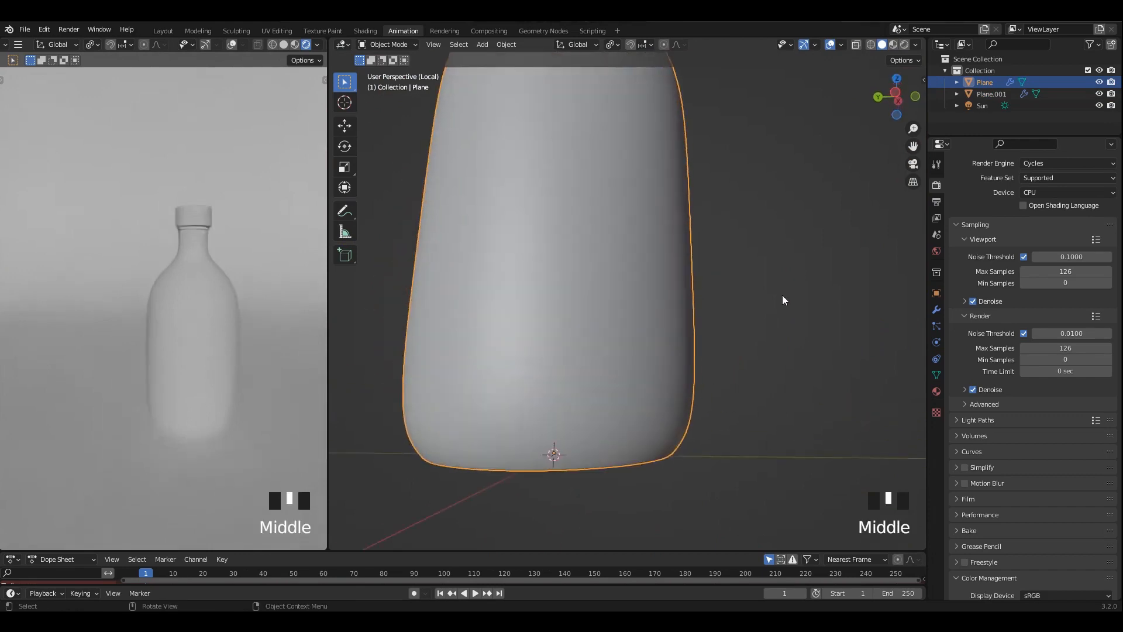
{"action": "scroll", "coordinate": [732, 241], "scroll_direction": "down", "scroll_amount": 2}
{"action": "key", "text": "ctrl+s"}
- Inspect the isolated bottle's surface and base, and bring back the full scene
{"action": "middle_click_drag", "start_coordinate": [733, 241], "coordinate": [644, 224]}
{"action": "scroll", "coordinate": [644, 224], "scroll_direction": "up", "scroll_amount": 3}
{"action": "key", "text": "Tab"}
{"action": "key", "text": "Tab"}
{"action": "scroll", "coordinate": [683, 186], "scroll_direction": "down", "scroll_amount": 2}
{"action": "middle_click_drag", "start_coordinate": [683, 186], "coordinate": [692, 301]}
{"action": "key", "text": "slash"}
{"action": "scroll", "coordinate": [678, 242], "scroll_direction": "down", "scroll_amount": 6}
{"action": "scroll", "coordinate": [650, 249], "scroll_direction": "up", "scroll_amount": 1}
{"action": "scroll", "coordinate": [649, 248], "scroll_direction": "down", "scroll_amount": 1}
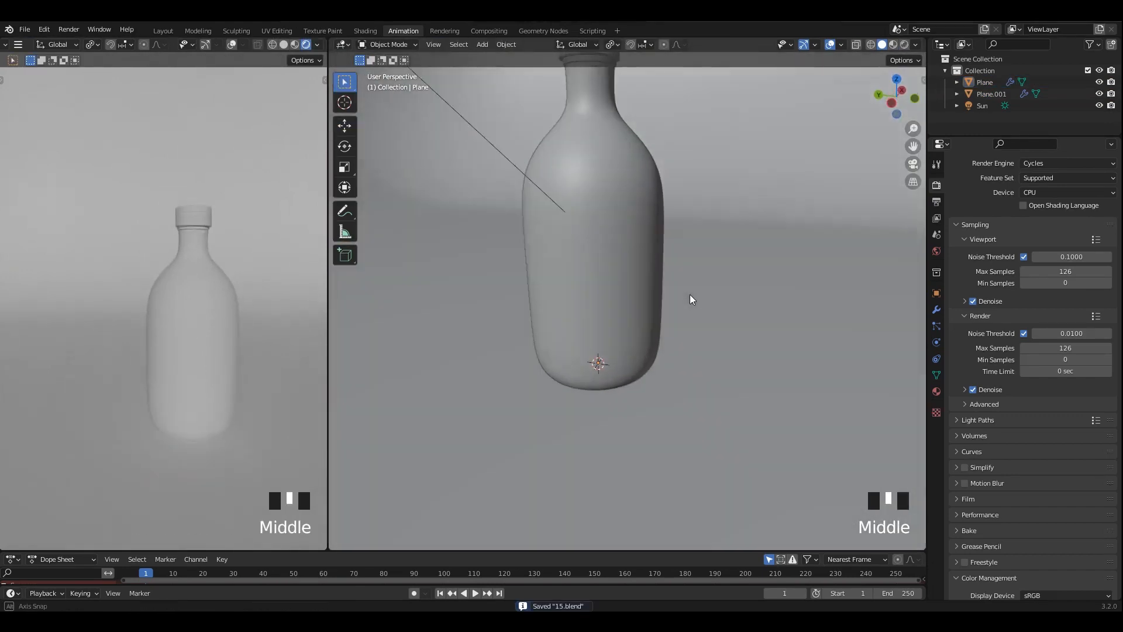
{"action": "scroll", "coordinate": [692, 301], "scroll_direction": "down", "scroll_amount": 9}
- Convert the sun light to an area light with a power of 100 W
{"action": "middle_click_drag", "start_coordinate": [523, 260], "coordinate": [638, 290]}
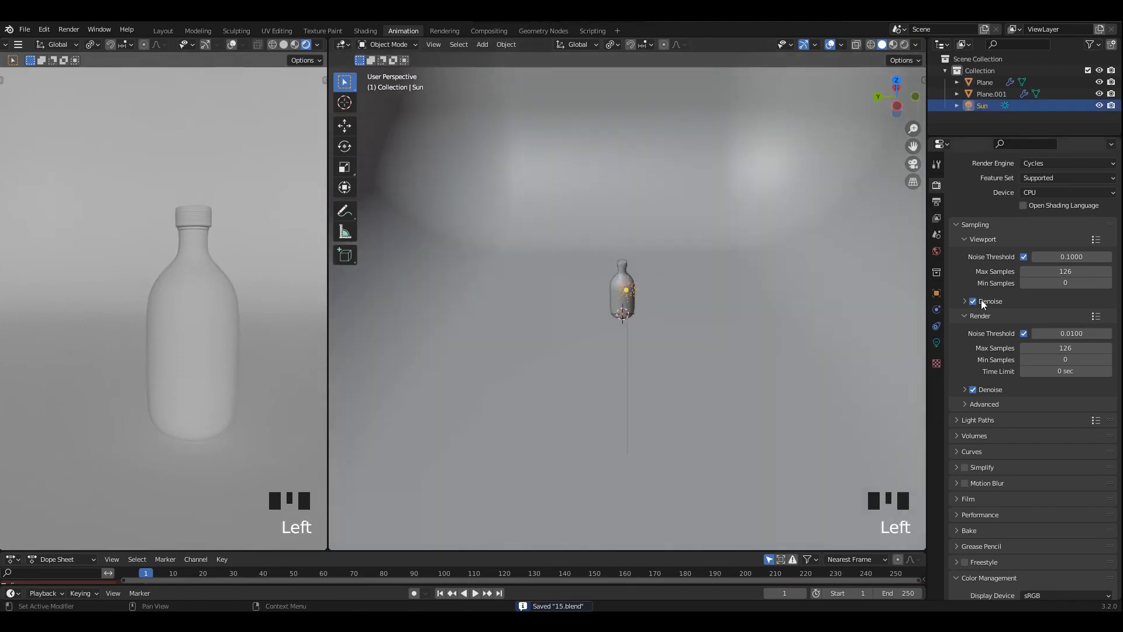
{"action": "left_click", "coordinate": [937, 342]}
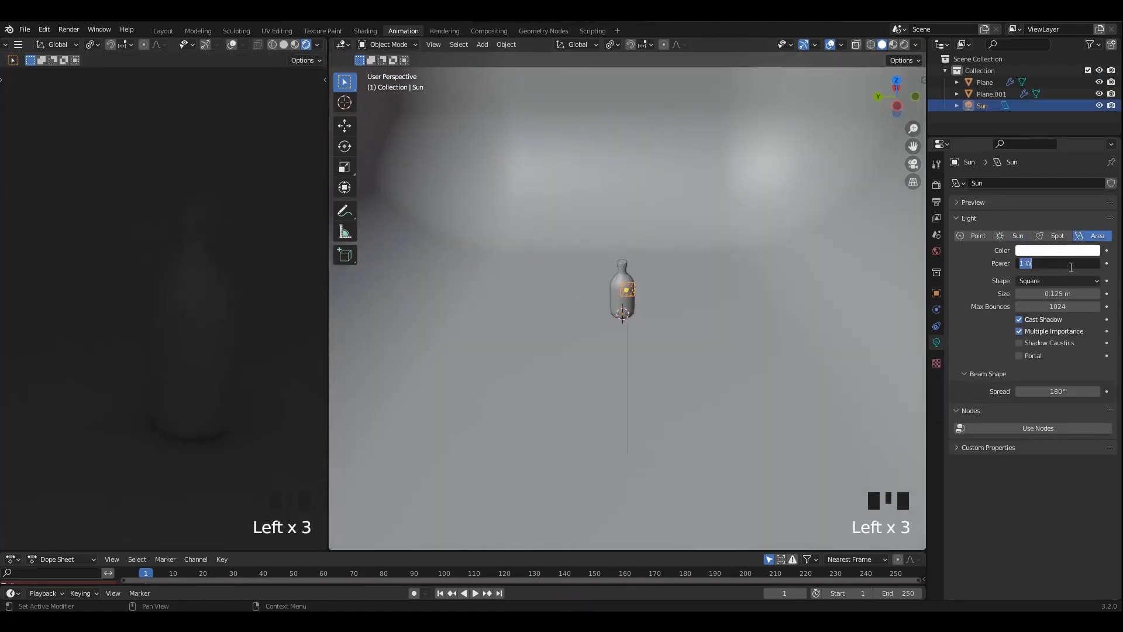
{"action": "left_click", "coordinate": [1063, 263]}
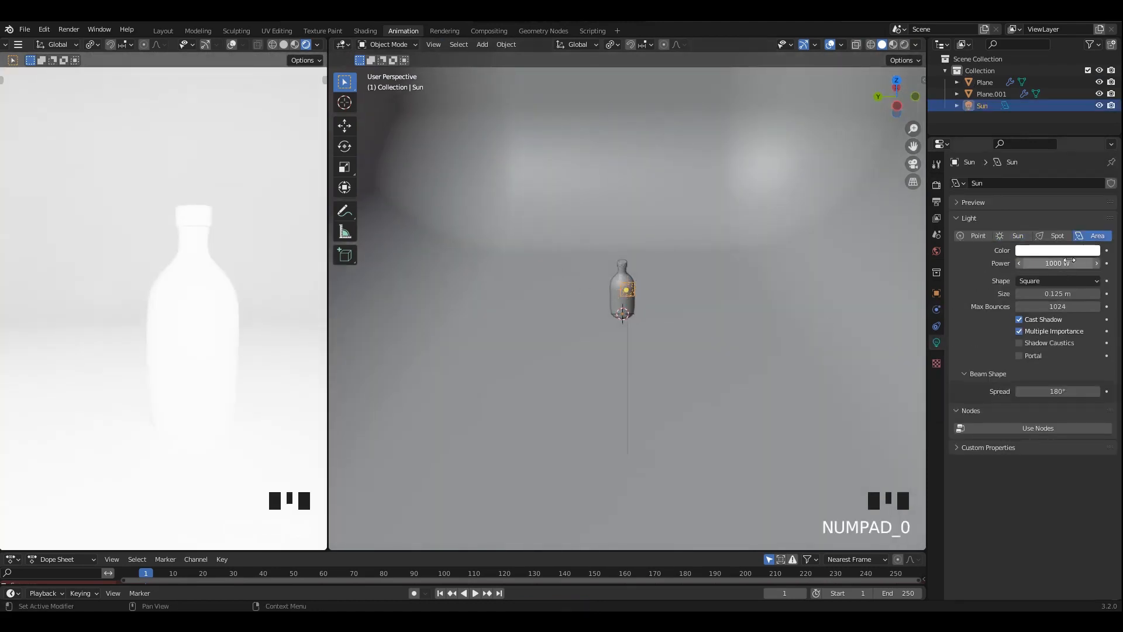
{"action": "type", "text": "100"}
{"action": "key", "text": "Return"}
- In the top view, enlarge the area light about 20 times, offset it to the bottle's front side, rotate it over 25° toward the bottle, and save
{"action": "middle_click_drag", "start_coordinate": [647, 287], "coordinate": [655, 188], "text": "alt"}
{"action": "key", "text": "s"}
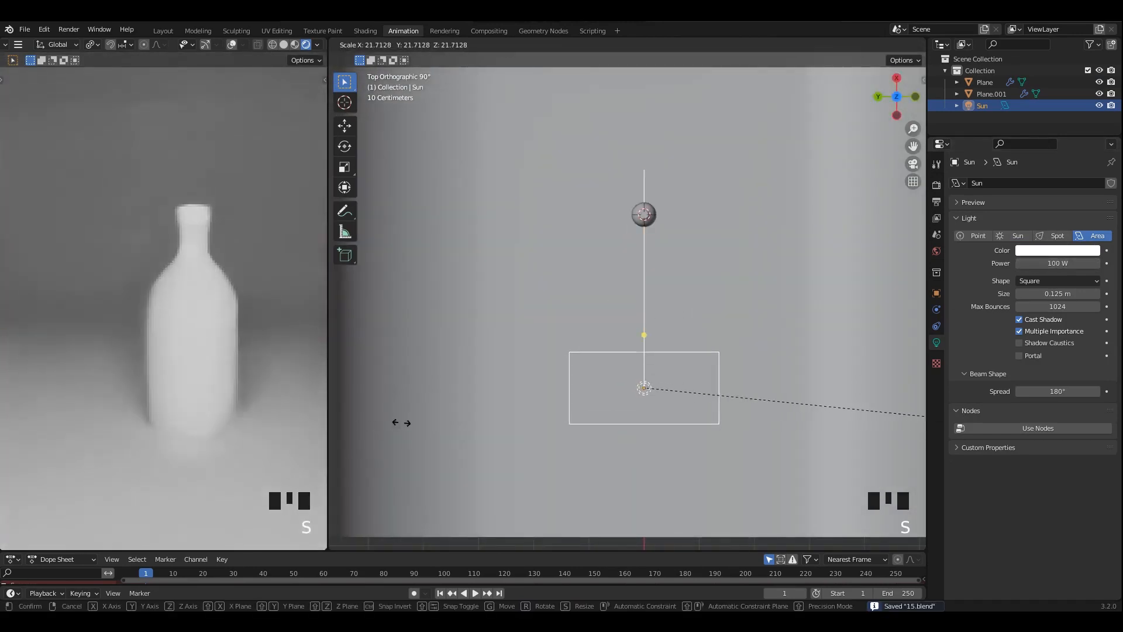
{"action": "left_click", "coordinate": [401, 439]}
{"action": "key", "text": "g"}
{"action": "left_click", "coordinate": [596, 328]}
{"action": "key", "text": "r"}
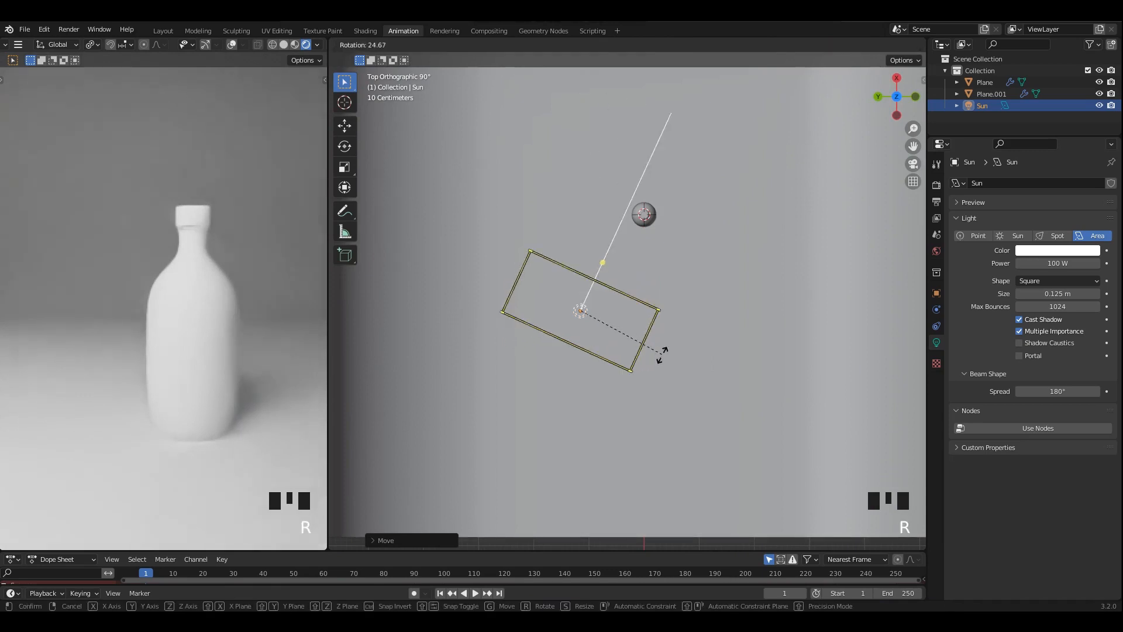
{"action": "left_click", "coordinate": [662, 351]}
{"action": "key", "text": "ctrl+s"}
- Set the area light's power to 50 W and rotate it slightly further in the top view
{"action": "left_click", "coordinate": [1069, 266]}
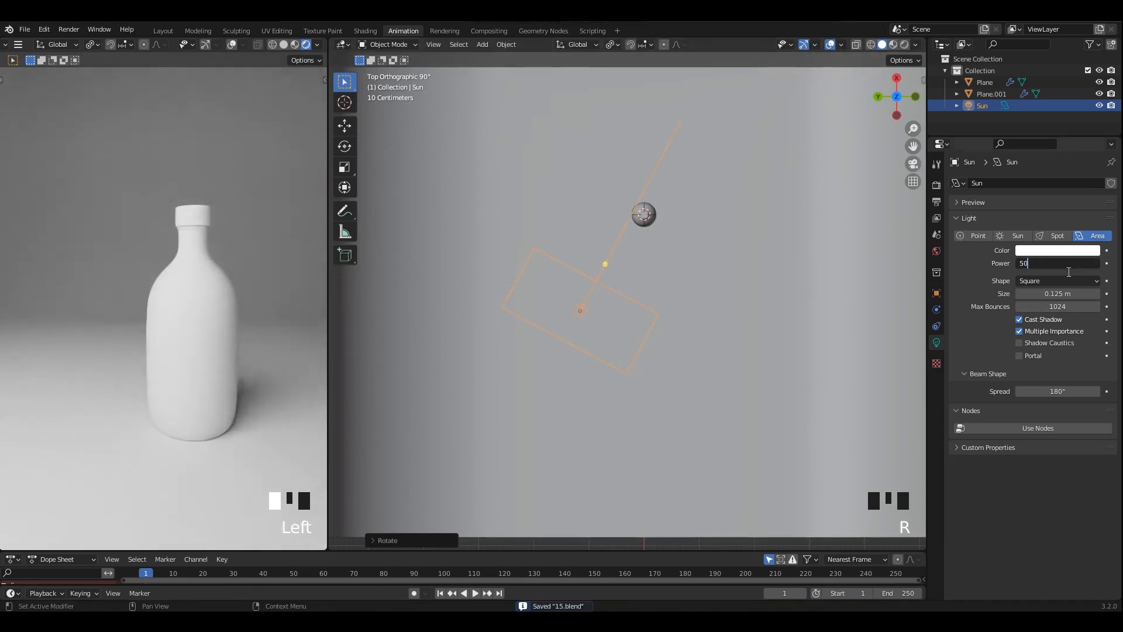
{"action": "type", "text": "50"}
{"action": "key", "text": "Return"}
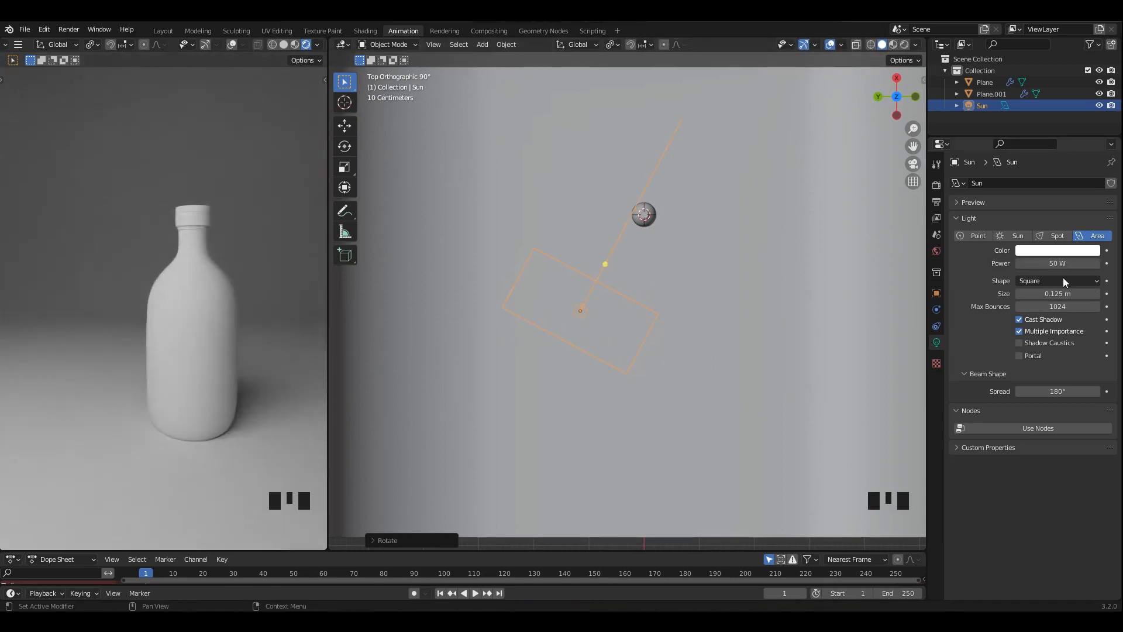
{"action": "left_click", "coordinate": [581, 311]}
{"action": "key", "text": "r"}
{"action": "left_click", "coordinate": [676, 317]}
- Duplicate the area light, move the copy across to the bottle's other front side, and rotate it to aim at the bottle
{"action": "key", "text": "shift+d"}
{"action": "right_click", "coordinate": [714, 332]}
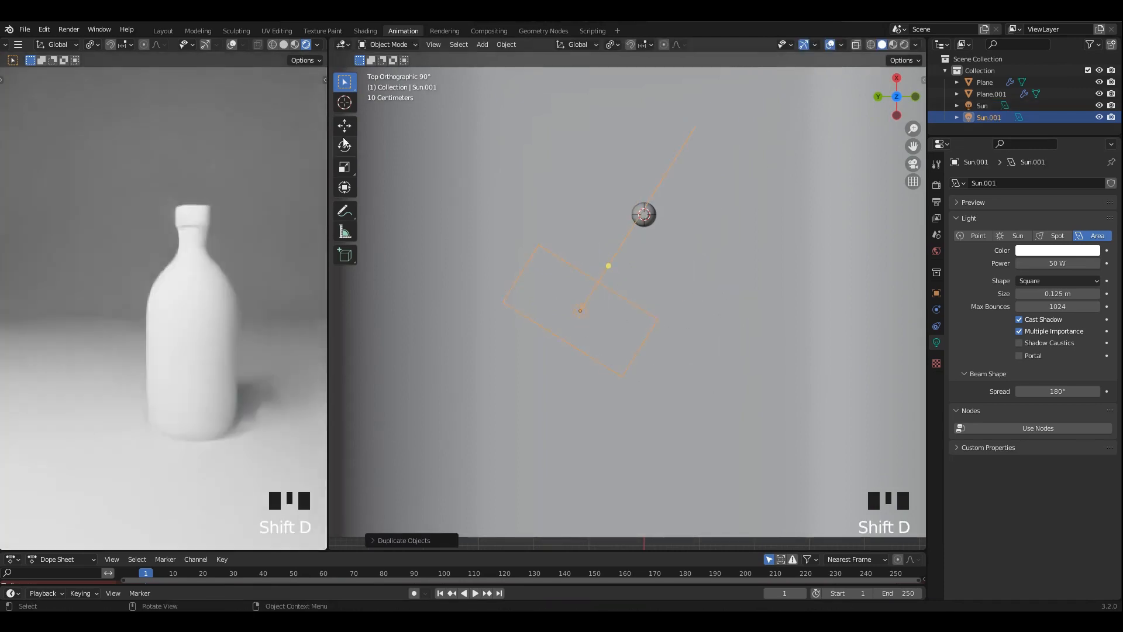
{"action": "left_click", "coordinate": [345, 125]}
{"action": "left_click_drag", "start_coordinate": [581, 311], "coordinate": [727, 310]}
{"action": "key", "text": "r"}
{"action": "left_click", "coordinate": [760, 239]}
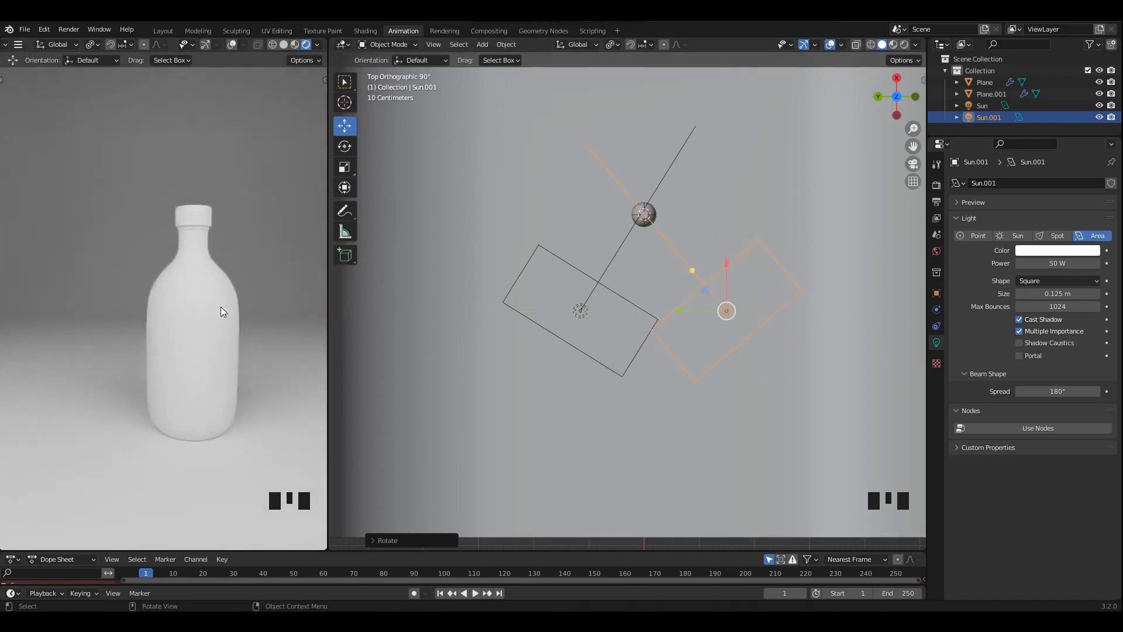
- Add a plane at the bottle, raise it above the floor, and rotate it upright in the side view
{"action": "scroll", "coordinate": [656, 287], "scroll_direction": "up", "scroll_amount": 2}
{"action": "middle_click_drag", "start_coordinate": [656, 286], "coordinate": [560, 197]}
{"action": "key", "text": "shift+a"}
{"action": "mouse_move", "coordinate": [504, 54]}
{"action": "left_click", "coordinate": [603, 53]}
{"action": "key", "text": "alt+z"}
{"action": "middle_click_drag", "start_coordinate": [667, 287], "coordinate": [726, 325], "text": "alt"}
{"action": "middle_click_drag", "start_coordinate": [726, 324], "coordinate": [679, 317], "text": "shift"}
{"action": "key", "text": "g"}
{"action": "left_click", "coordinate": [649, 313]}
{"action": "key", "text": "r"}
{"action": "left_click", "coordinate": [650, 326]}
- Narrow the new plane by scaling it along its local X axis
{"action": "middle_click_drag", "start_coordinate": [679, 318], "coordinate": [729, 333], "text": "shift"}
{"action": "scroll", "coordinate": [729, 333], "scroll_direction": "up", "scroll_amount": 1}
{"action": "key", "text": "s"}
{"action": "key", "text": "x"}
{"action": "key", "text": "x"}
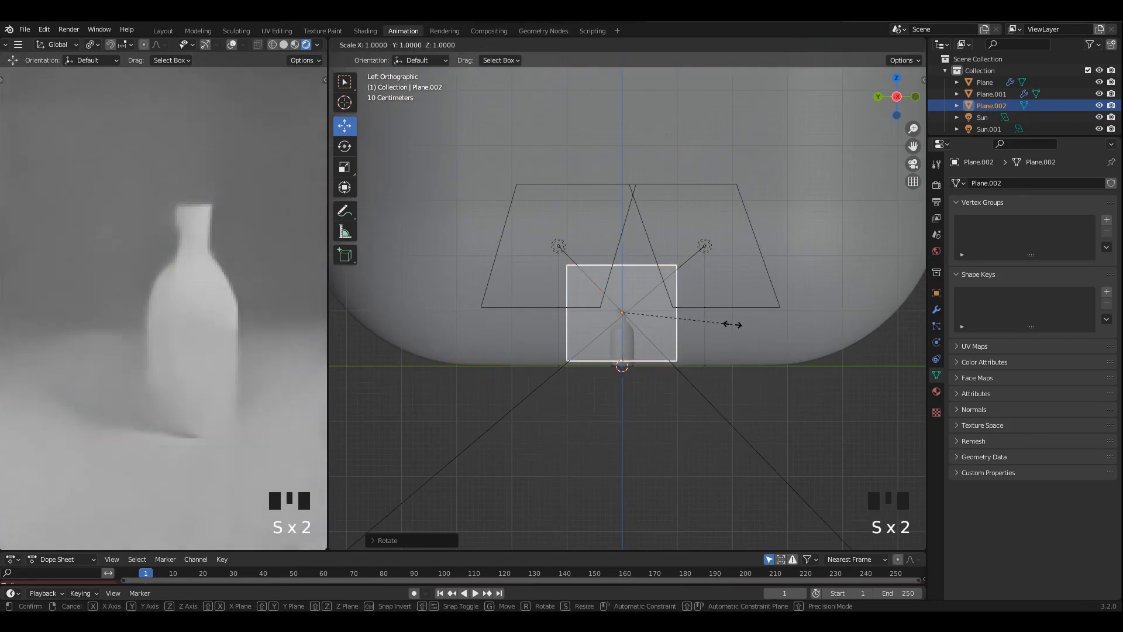
{"action": "left_click", "coordinate": [624, 314]}
- In the top view, move the plane in front of the bottle and rotate it to face the bottle
{"action": "key", "text": "alt+z"}
{"action": "mouse_move", "coordinate": [623, 314]}
{"action": "middle_mouse_down", "text": "alt"}
{"action": "mouse_move", "coordinate": [647, 334]}
{"action": "mouse_move", "coordinate": [639, 309]}
{"action": "middle_mouse_up", "text": "alt"}
{"action": "key", "text": "alt+z"}
{"action": "key", "text": "g"}
{"action": "left_click", "coordinate": [675, 305]}
{"action": "mouse_move", "coordinate": [634, 310]}
{"action": "middle_mouse_down", "text": "alt"}
{"action": "mouse_move", "coordinate": [632, 330]}
{"action": "mouse_move", "coordinate": [624, 321]}
{"action": "middle_mouse_up", "text": "alt"}
{"action": "key", "text": "g"}
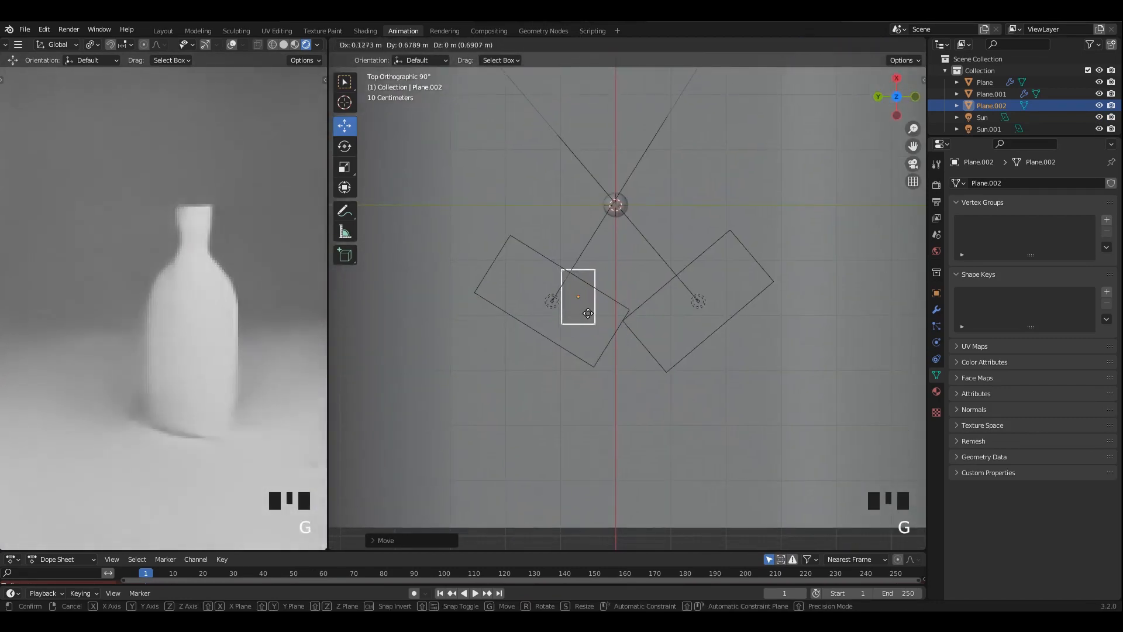
{"action": "left_click", "coordinate": [580, 306]}
{"action": "key", "text": "r"}
{"action": "left_click", "coordinate": [643, 329]}
{"action": "middle_click_drag", "start_coordinate": [591, 359], "coordinate": [697, 275]}
- Give the plane a new white Emission material with a strength of 9.2 and save the file
{"action": "left_click", "coordinate": [936, 391]}
{"action": "left_click", "coordinate": [997, 234]}
{"action": "left_click", "coordinate": [1026, 287]}
{"action": "left_click", "coordinate": [957, 363]}
{"action": "left_click_drag", "start_coordinate": [1064, 321], "coordinate": [1100, 321]}
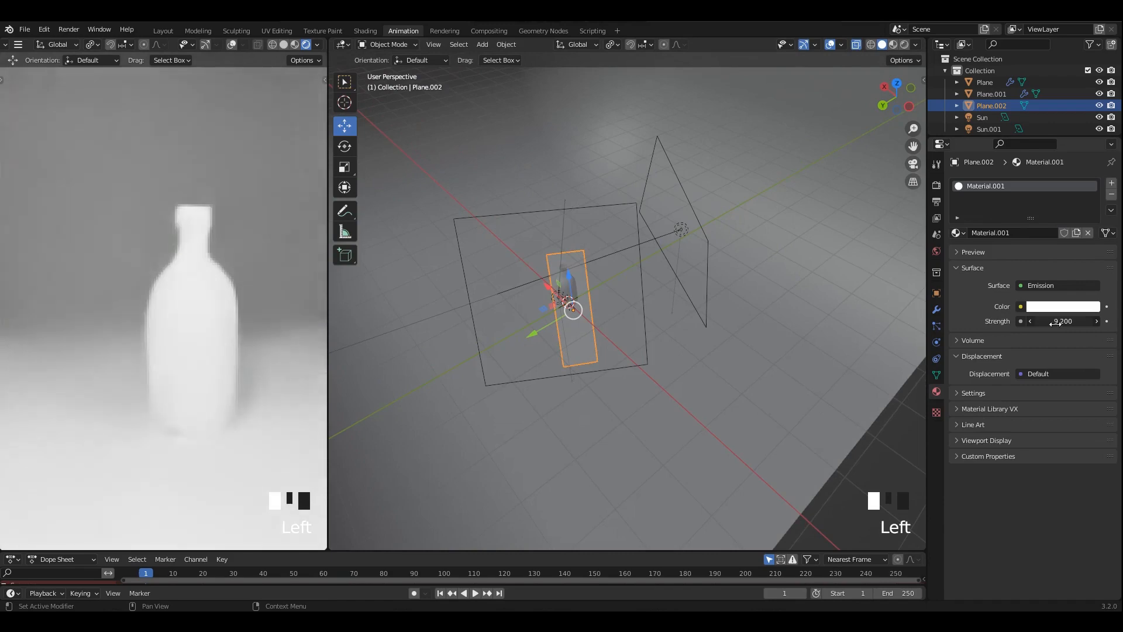
{"action": "scroll", "coordinate": [704, 296], "scroll_direction": "up", "scroll_amount": 3}
{"action": "key", "text": "ctrl+s"}
- Resize the emissive plane into a slimmer strip by lengthening it along Z and scaling its width along X
{"action": "key", "text": "s"}
{"action": "left_click", "coordinate": [643, 326]}
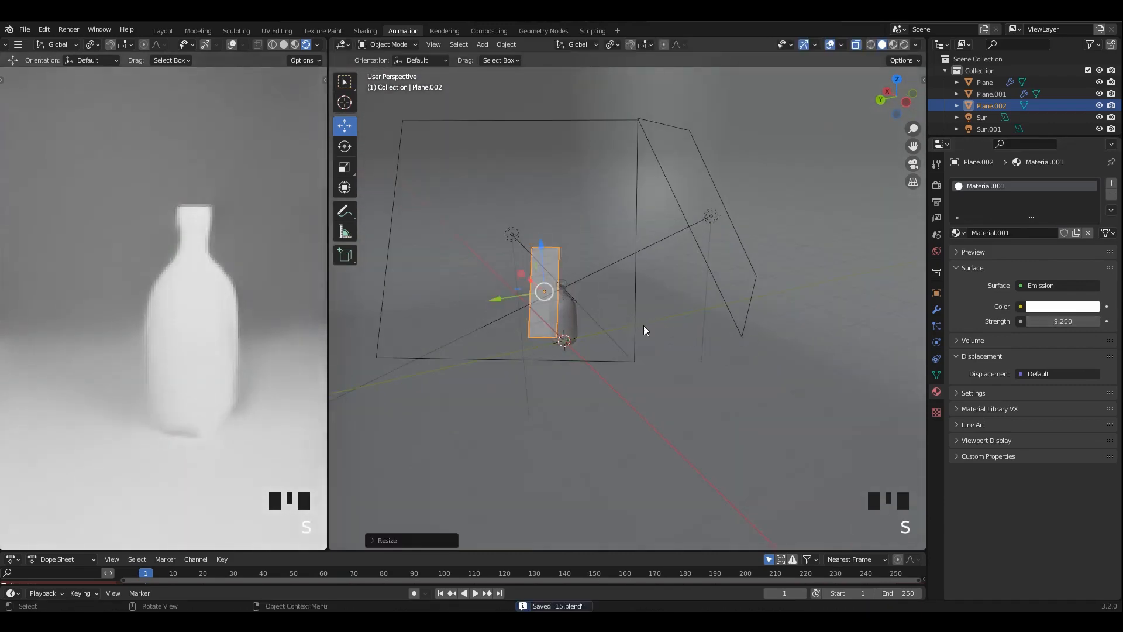
{"action": "mouse_move", "coordinate": [644, 325]}
{"action": "middle_mouse_down", "text": "alt"}
{"action": "mouse_move", "coordinate": [630, 303]}
{"action": "mouse_move", "coordinate": [655, 324]}
{"action": "middle_mouse_up", "text": "alt"}
{"action": "key", "text": "s"}
{"action": "key", "text": "z"}
{"action": "left_click", "coordinate": [679, 344]}
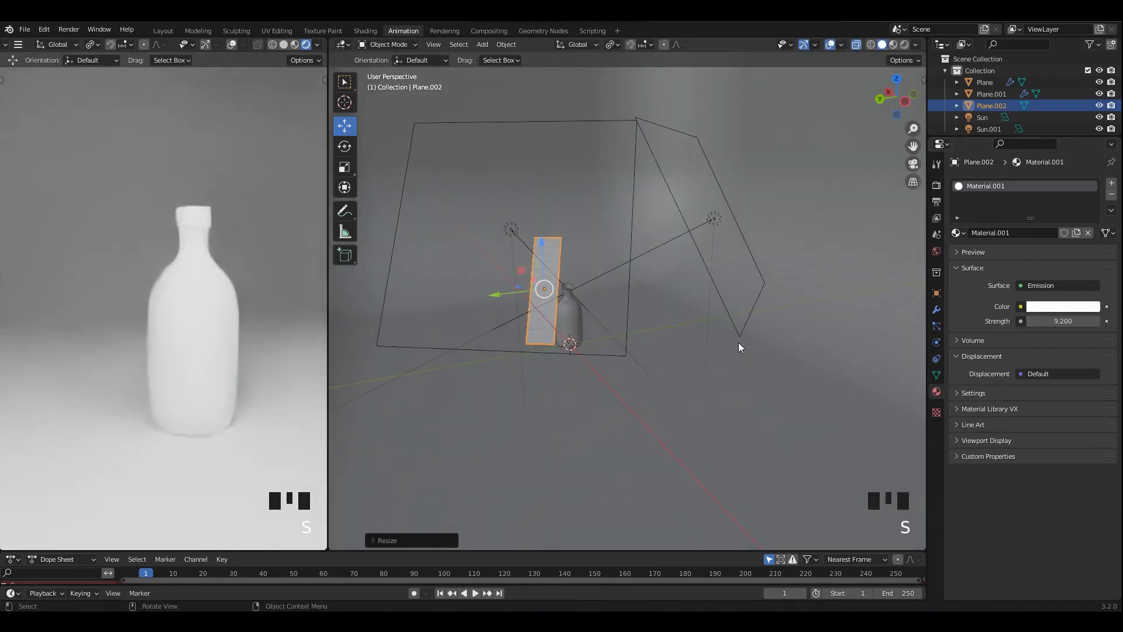
{"action": "key", "text": "s"}
{"action": "key", "text": "x"}
{"action": "left_click", "coordinate": [644, 320]}
- Rotate and move the emissive strip so it stands slightly tilted beside the bottle, and save
{"action": "middle_click_drag", "start_coordinate": [644, 320], "coordinate": [656, 269], "text": "alt"}
{"action": "key", "text": "r"}
{"action": "left_click", "coordinate": [682, 367]}
{"action": "key", "text": "g"}
{"action": "left_click", "coordinate": [592, 273]}
{"action": "scroll", "coordinate": [600, 274], "scroll_direction": "up", "scroll_amount": 3}
{"action": "middle_click_drag", "start_coordinate": [632, 258], "coordinate": [746, 269], "text": "alt"}
{"action": "middle_click_drag", "start_coordinate": [689, 220], "coordinate": [678, 211]}
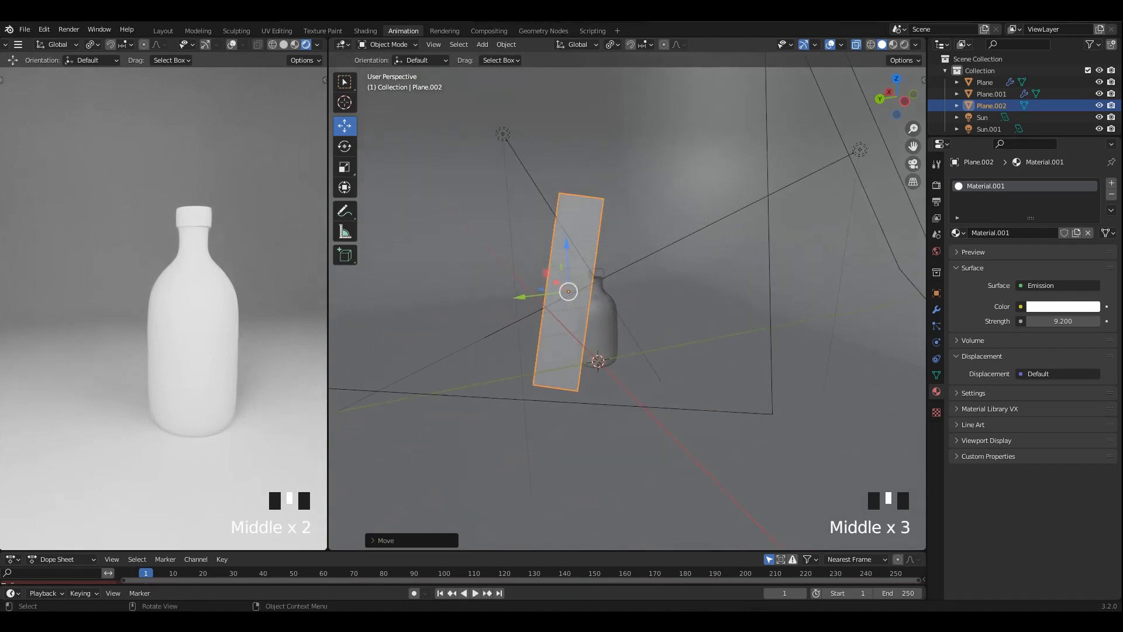
{"action": "key", "text": "r"}
{"action": "left_click", "coordinate": [677, 198]}
{"action": "middle_click_drag", "start_coordinate": [723, 273], "coordinate": [708, 281]}
{"action": "middle_click_drag", "start_coordinate": [708, 281], "coordinate": [711, 283], "text": "shift"}
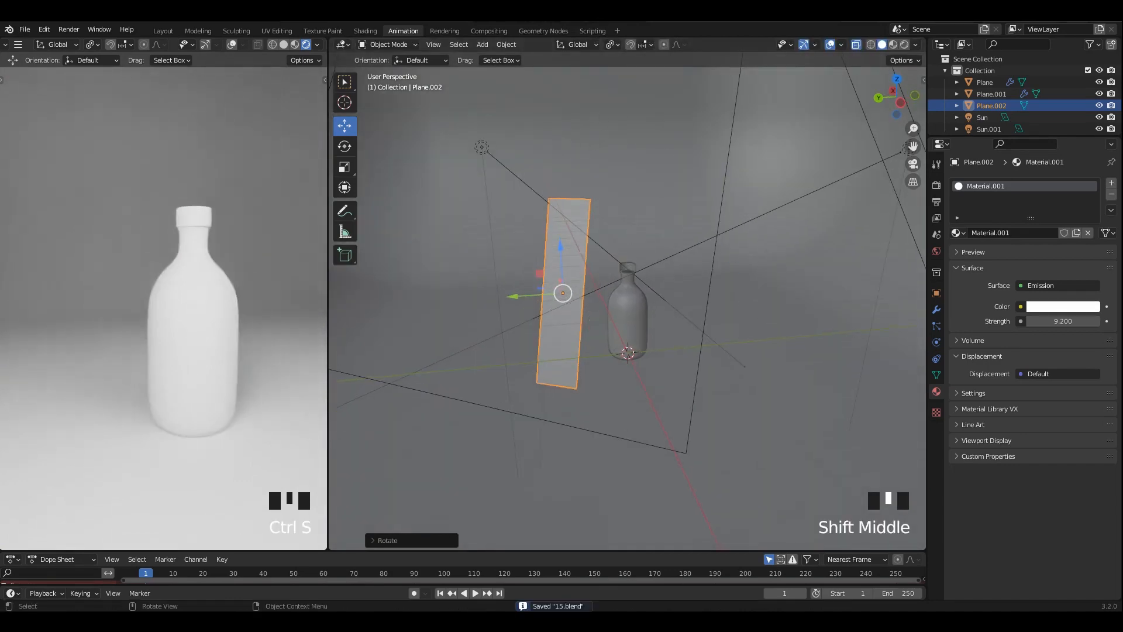
- Select the bottle and check its mesh around the neck and cap in Edit Mode
{"action": "middle_click_drag", "start_coordinate": [655, 257], "coordinate": [597, 281]}
{"action": "scroll", "coordinate": [593, 217], "scroll_direction": "up", "scroll_amount": 1}
{"action": "left_click", "coordinate": [585, 243]}
{"action": "scroll", "coordinate": [603, 259], "scroll_direction": "down", "scroll_amount": 2}
{"action": "scroll", "coordinate": [589, 253], "scroll_direction": "up", "scroll_amount": 3}
{"action": "key", "text": "Tab"}
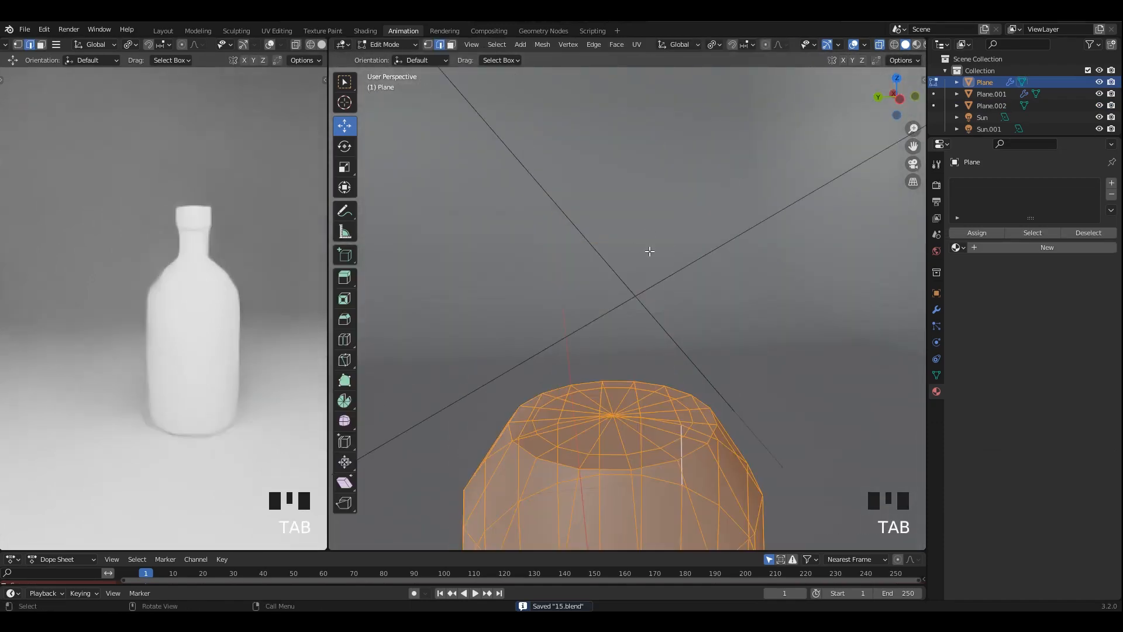
{"action": "scroll", "coordinate": [639, 243], "scroll_direction": "down", "scroll_amount": 2}
{"action": "key", "text": "Tab"}
{"action": "middle_click_drag", "start_coordinate": [639, 244], "coordinate": [659, 261], "text": "shift"}
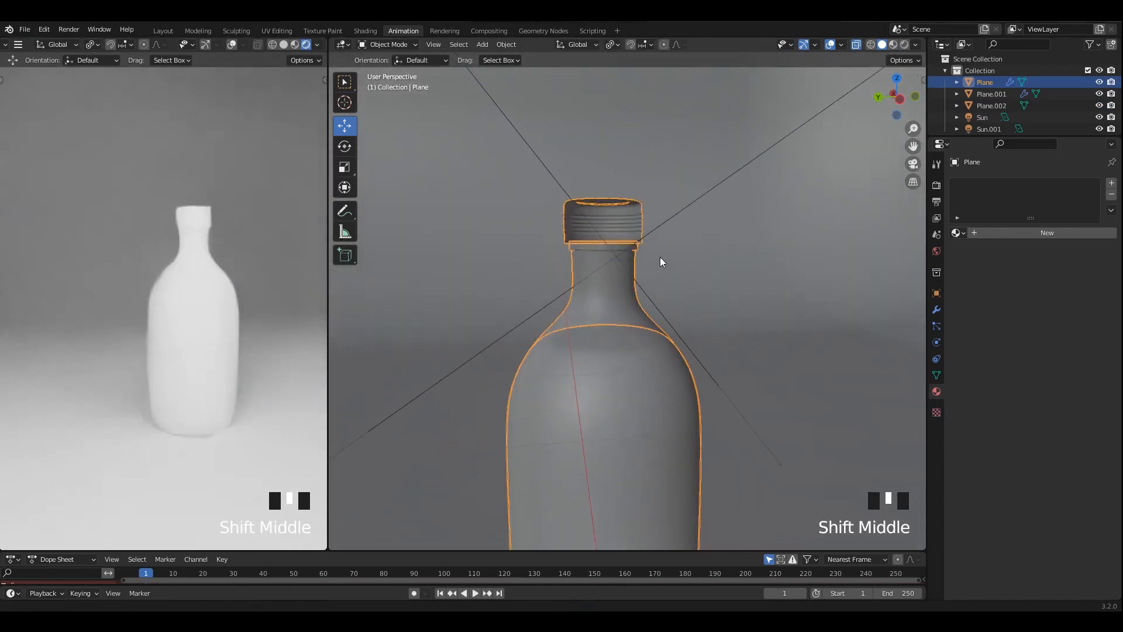
{"action": "left_click", "coordinate": [629, 202]}
{"action": "key", "text": "Tab"}
{"action": "key", "text": "Tab"}
{"action": "left_click", "coordinate": [629, 206]}
{"action": "key", "text": "Tab"}
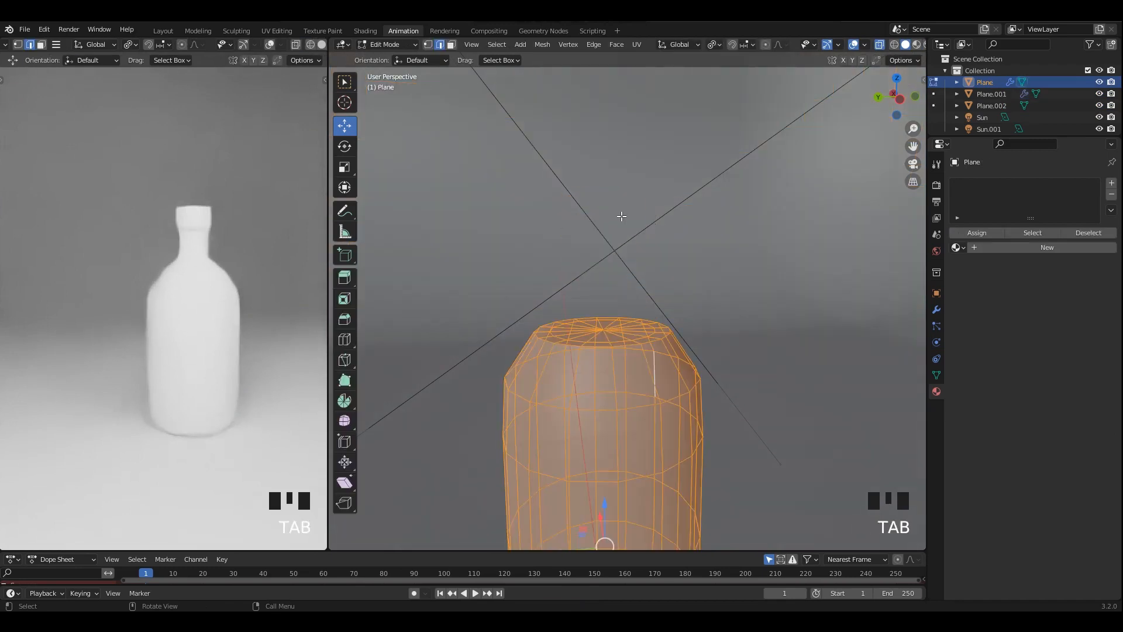
- Reveal the bottle's hidden geometry, recalculate the cap's normals, and save the file
{"action": "key", "text": "alt+h"}
{"action": "key", "text": "alt+z"}
{"action": "left_click", "coordinate": [629, 202]}
{"action": "key", "text": "l"}
{"action": "key", "text": "shift+n"}
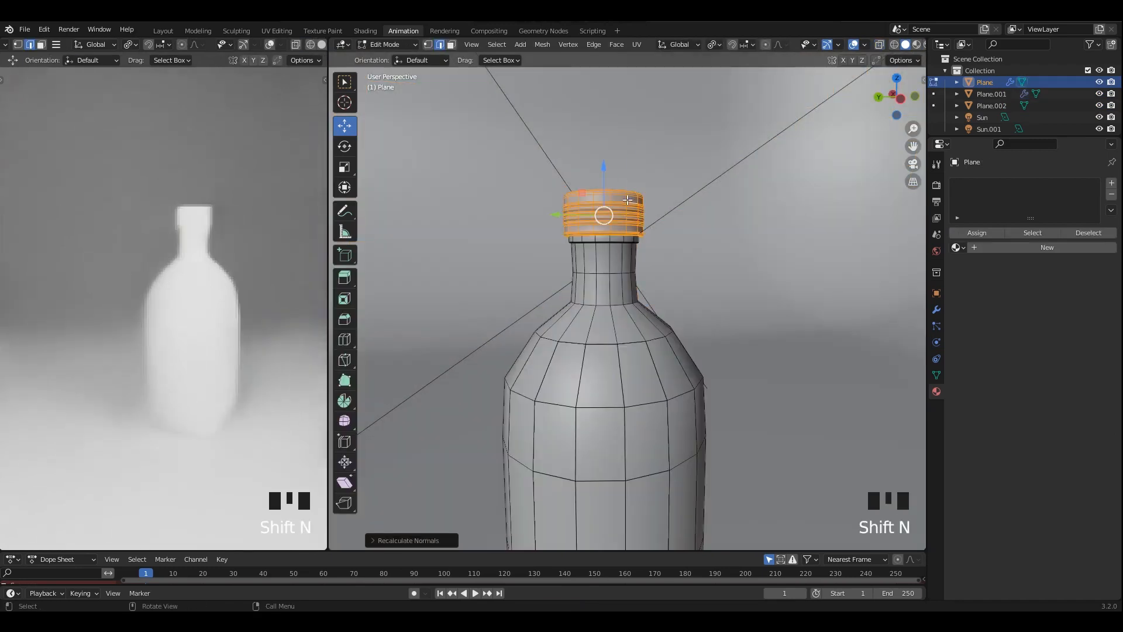
{"action": "key", "text": "Tab"}
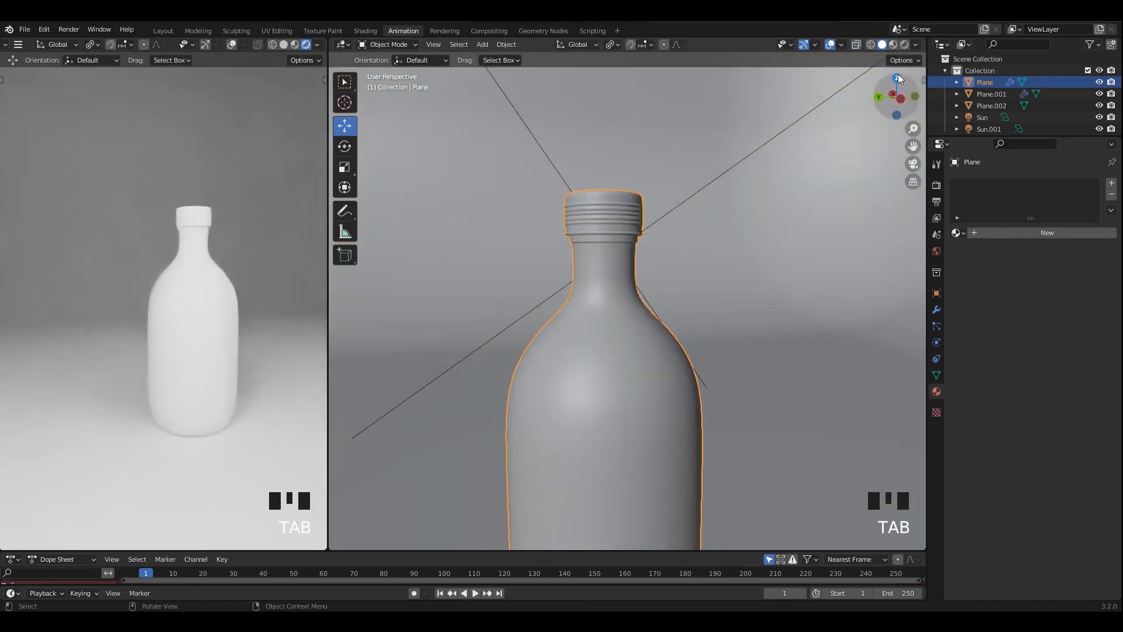
{"action": "key", "text": "ctrl+s"}
- Turn off Backface Culling in the viewport shading and select the backdrop
{"action": "left_click", "coordinate": [915, 44]}
{"action": "left_click", "coordinate": [850, 270]}
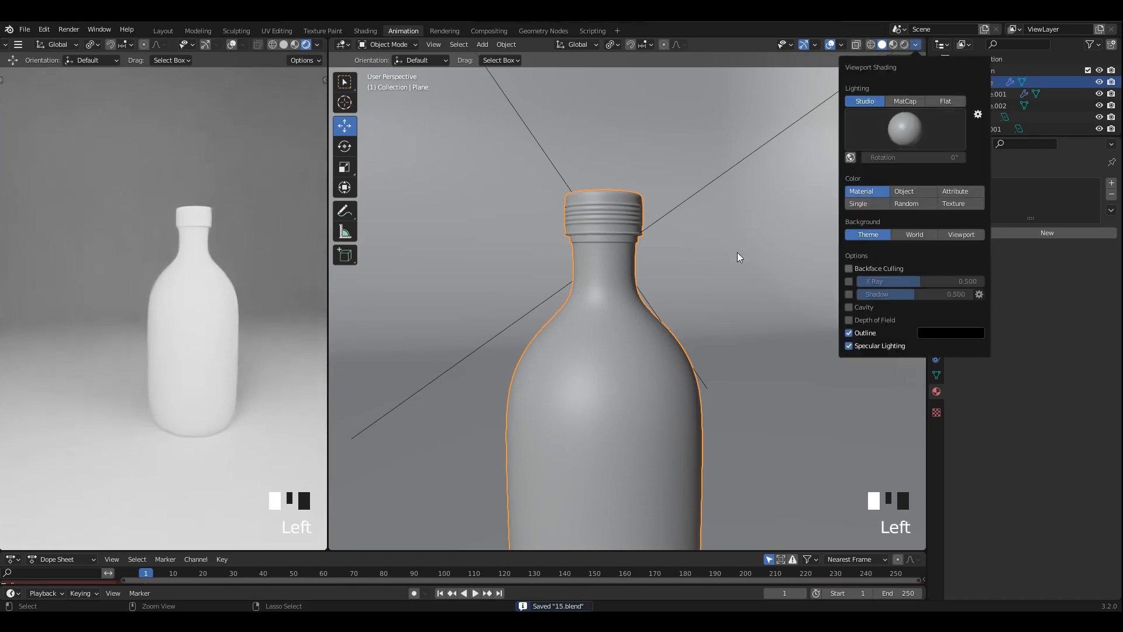
{"action": "left_click", "coordinate": [736, 252]}
{"action": "middle_click_drag", "start_coordinate": [733, 253], "coordinate": [682, 203]}
{"action": "scroll", "coordinate": [696, 259], "scroll_direction": "down", "scroll_amount": 2}
- Switch the main 3D viewport to the Shader Editor, hide its sidebar, and save
{"action": "left_click", "coordinate": [344, 45]}
{"action": "left_click", "coordinate": [378, 154]}
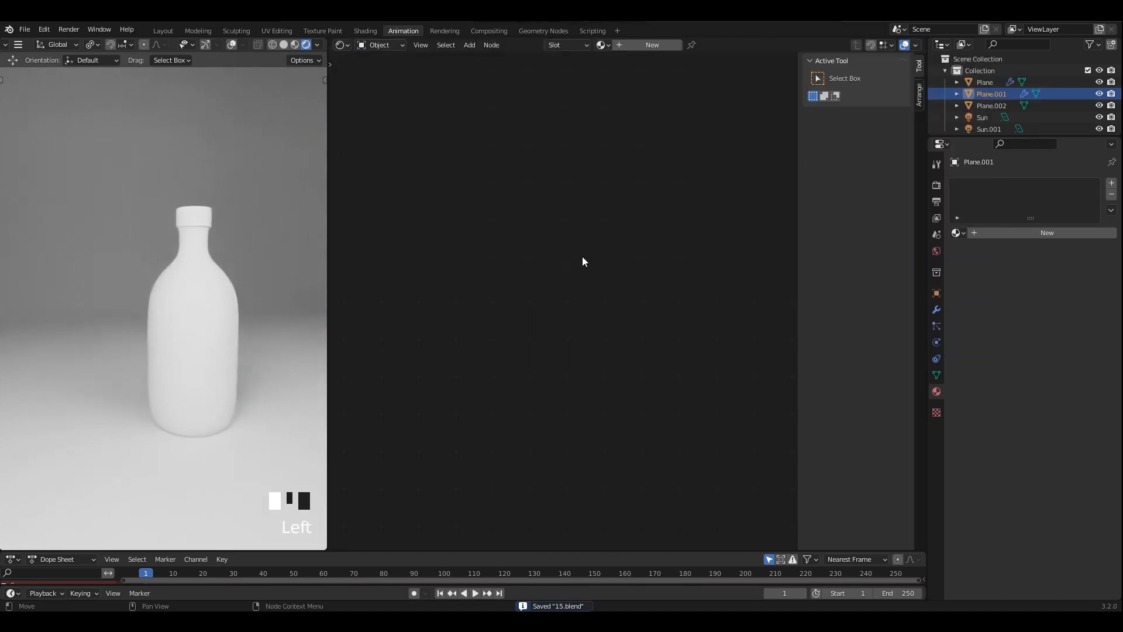
{"action": "key", "text": "n"}
{"action": "key", "text": "ctrl+s"}
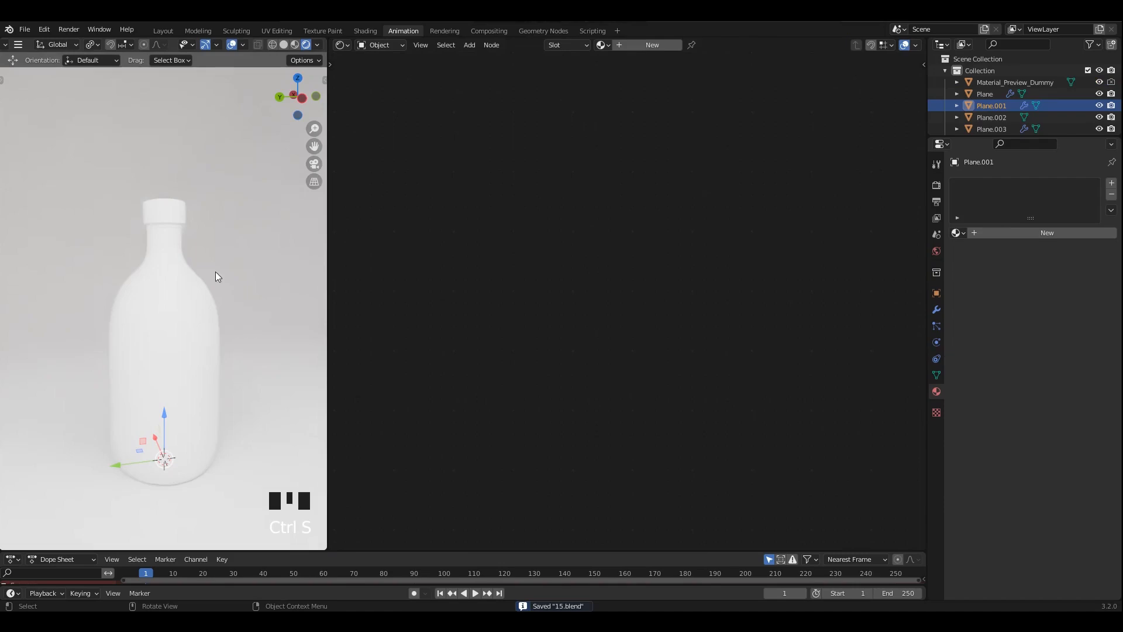
- Create a new material on the bottle and set its IOR to 1.04
{"action": "left_click", "coordinate": [179, 336]}
{"action": "left_click", "coordinate": [652, 45]}
{"action": "scroll", "coordinate": [613, 286], "scroll_direction": "up", "scroll_amount": 5}
{"action": "middle_click_drag", "start_coordinate": [612, 285], "coordinate": [625, 299]}
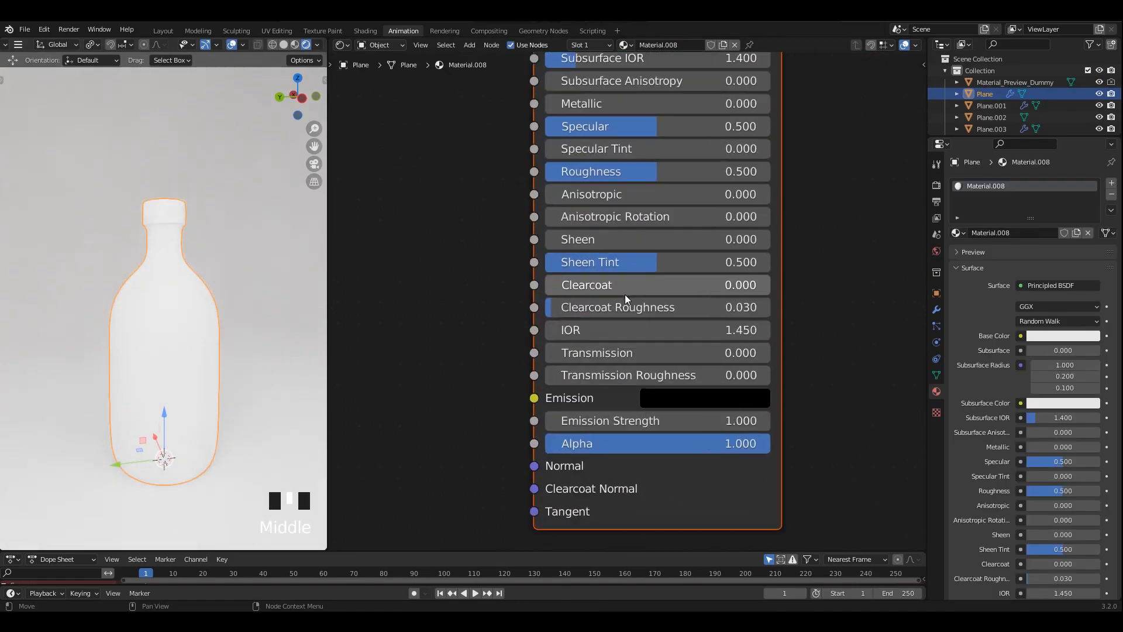
{"action": "scroll", "coordinate": [698, 335], "scroll_direction": "up", "scroll_amount": 2}
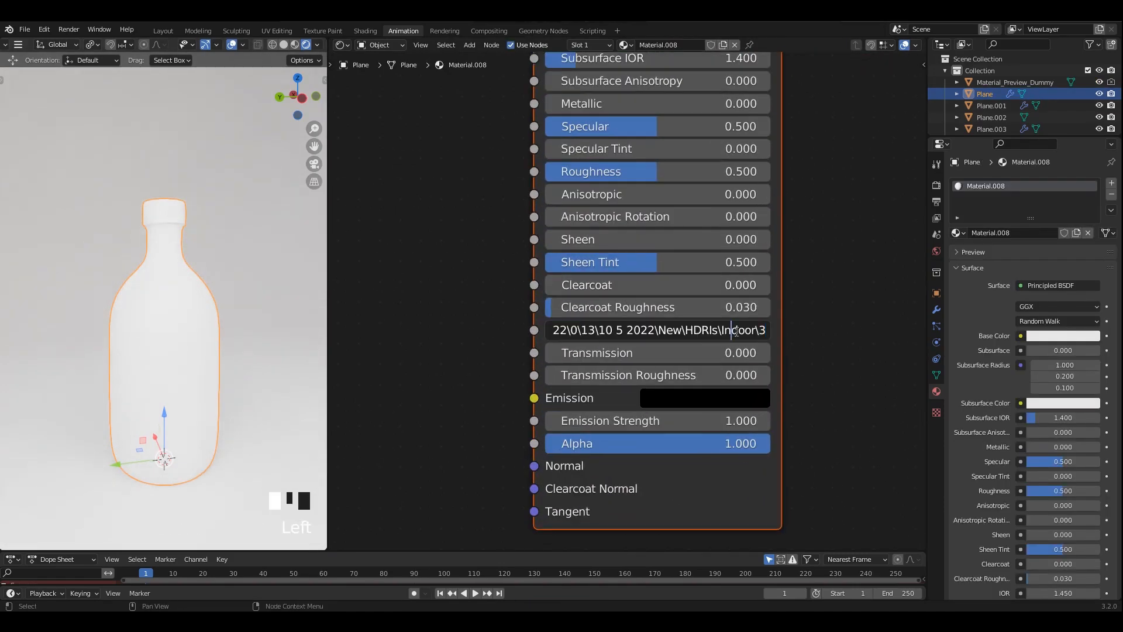
{"action": "key", "text": "ctrl+a"}
{"action": "key", "text": "BackSpace"}
{"action": "key", "text": "Return"}
{"action": "left_click", "coordinate": [759, 334]}
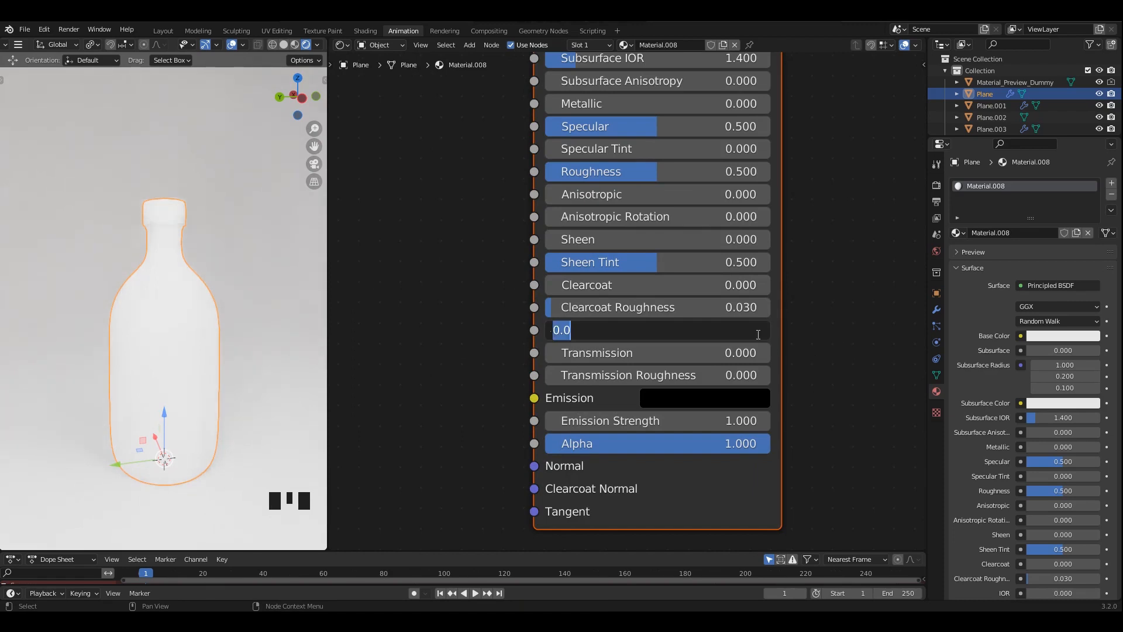
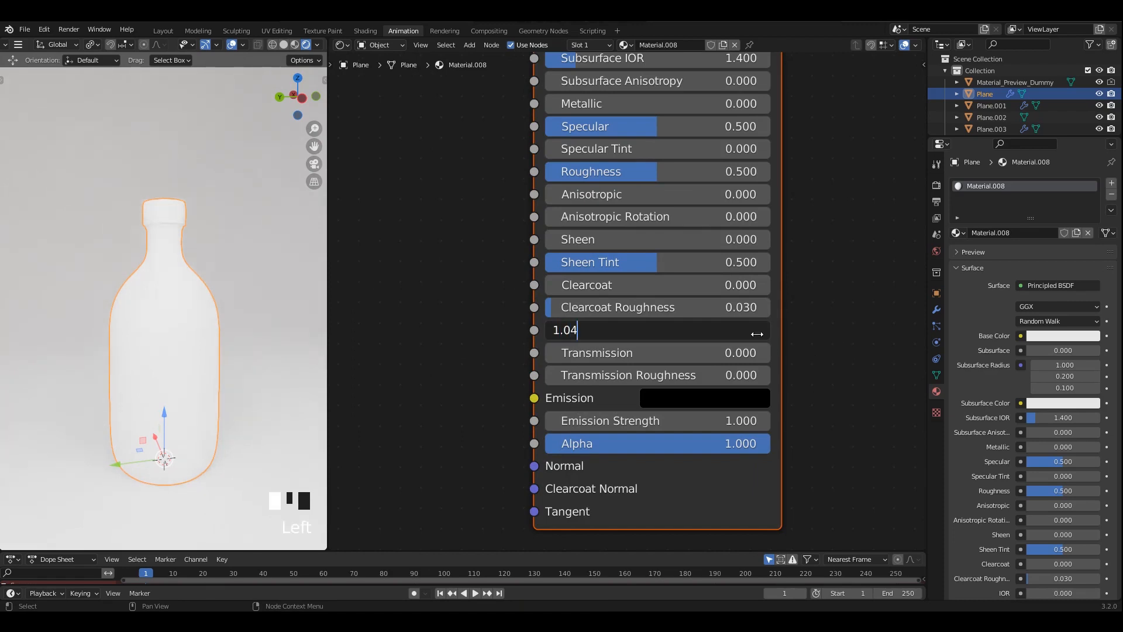
{"action": "type", "text": "1.04"}
{"action": "key", "text": "Return"}
- Try Transmission 1, Roughness 0, Specular 0 and Subsurface IOR 1.01 on the bottle material, and unlink that material
{"action": "left_click_drag", "start_coordinate": [655, 352], "coordinate": [783, 356]}
{"action": "scroll", "coordinate": [792, 339], "scroll_direction": "down", "scroll_amount": 3}
{"action": "scroll", "coordinate": [693, 331], "scroll_direction": "up", "scroll_amount": 3}
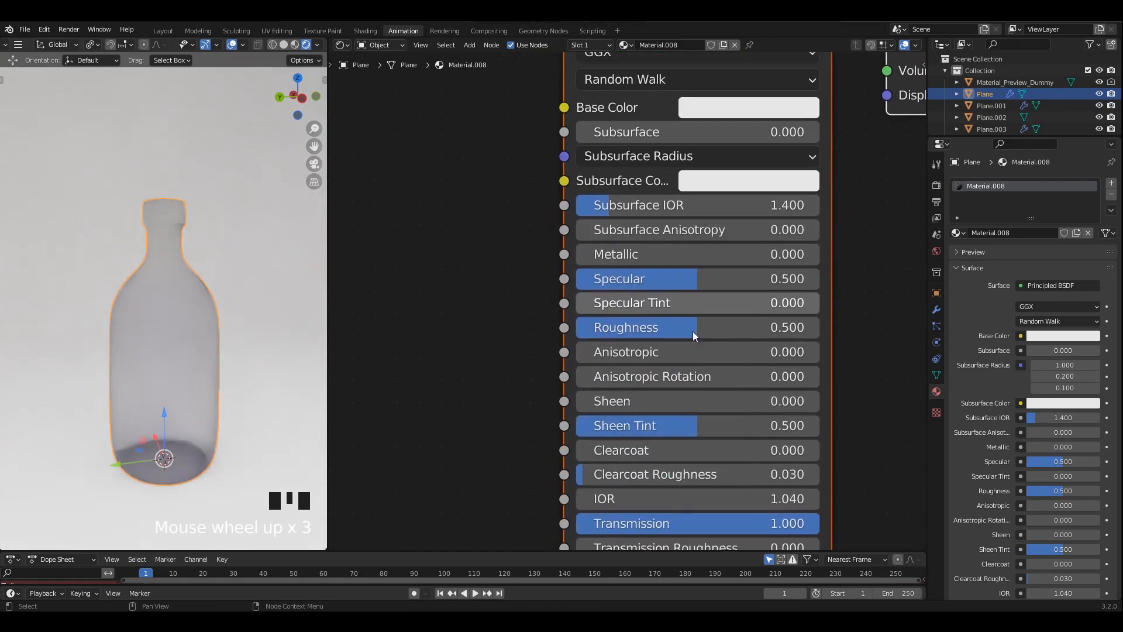
{"action": "left_click_drag", "start_coordinate": [692, 331], "coordinate": [581, 332]}
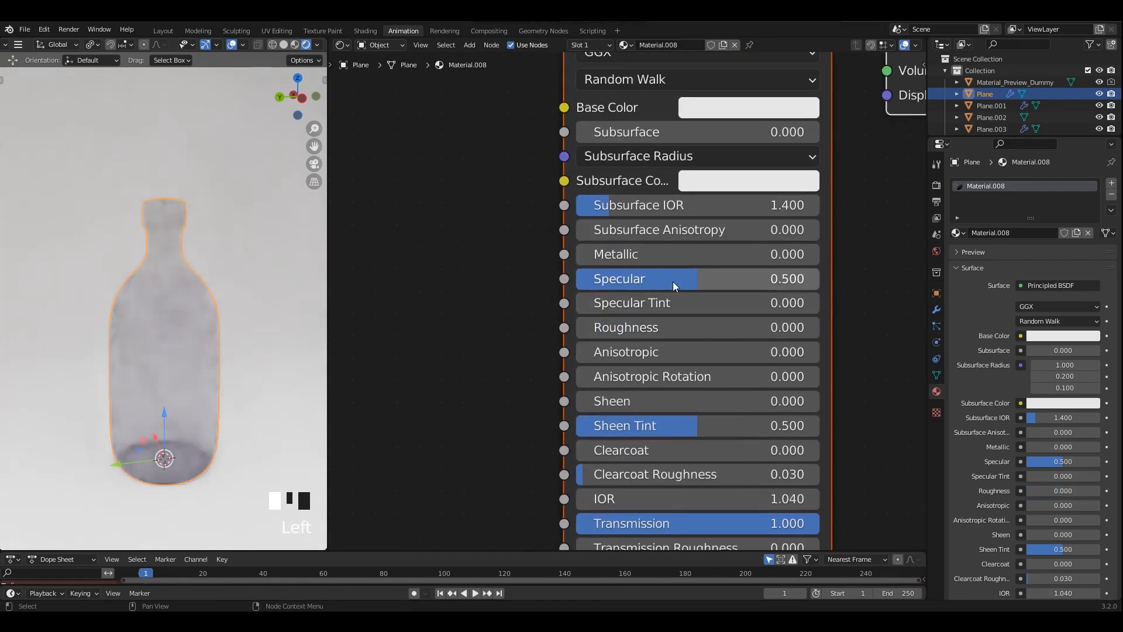
{"action": "left_click_drag", "start_coordinate": [673, 286], "coordinate": [556, 284]}
{"action": "left_click_drag", "start_coordinate": [609, 217], "coordinate": [570, 216]}
{"action": "scroll", "coordinate": [679, 328], "scroll_direction": "down", "scroll_amount": 3}
{"action": "middle_click_drag", "start_coordinate": [710, 373], "coordinate": [697, 277]}
{"action": "middle_click_drag", "start_coordinate": [765, 356], "coordinate": [767, 323]}
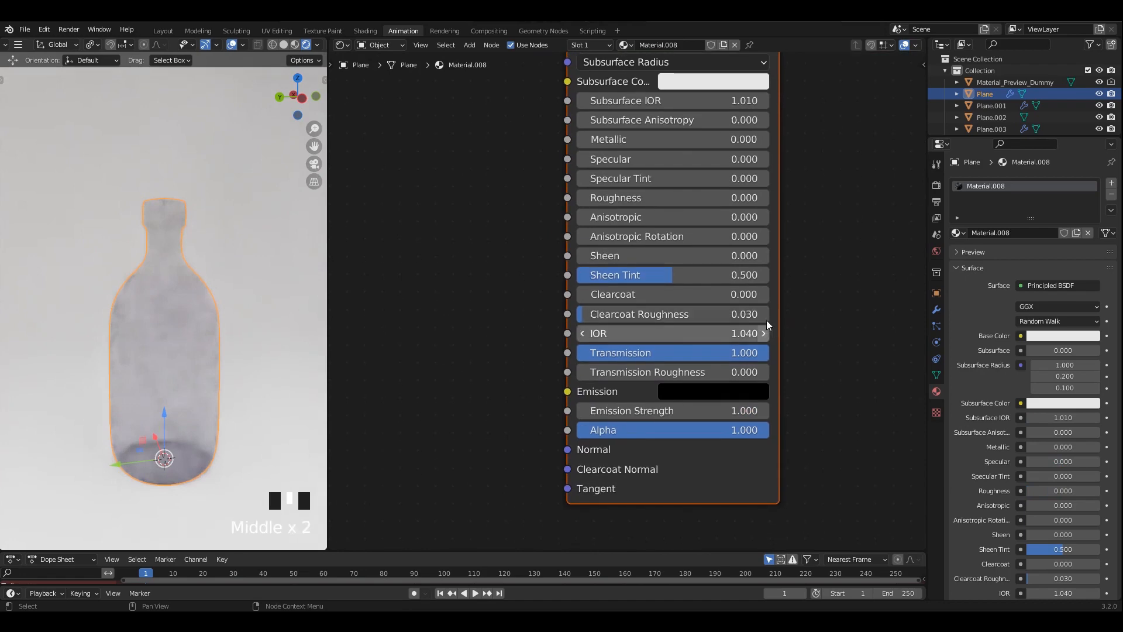
{"action": "left_click", "coordinate": [735, 45]}
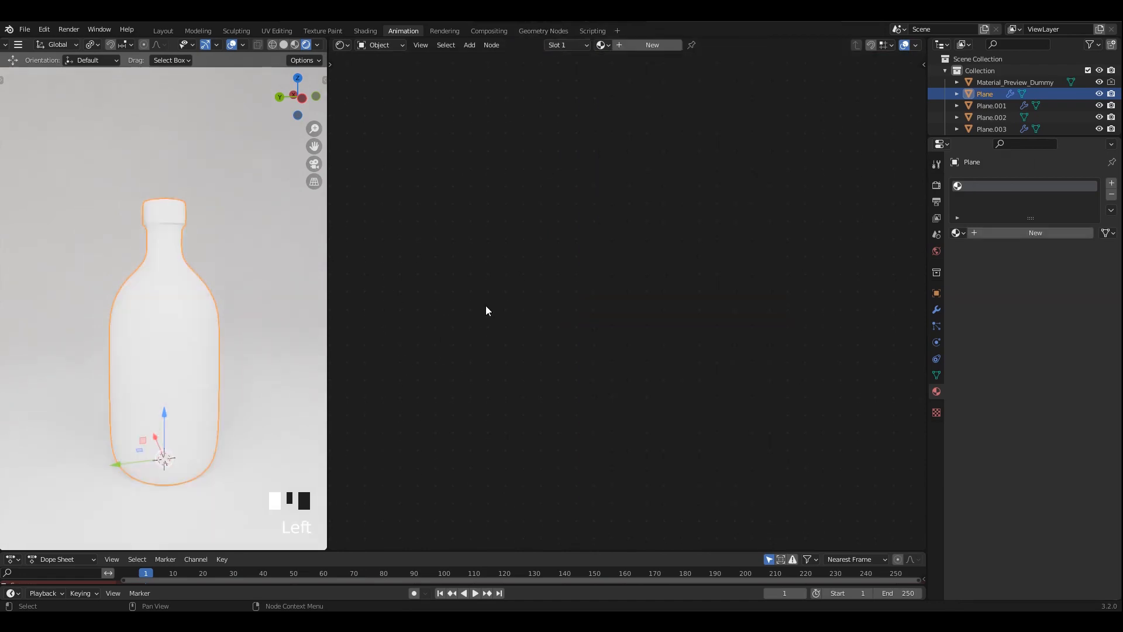
- Create a fresh material on the bottle and set its Transmission to 1
{"action": "left_click", "coordinate": [650, 45]}
{"action": "middle_click_drag", "start_coordinate": [673, 351], "coordinate": [673, 283]}
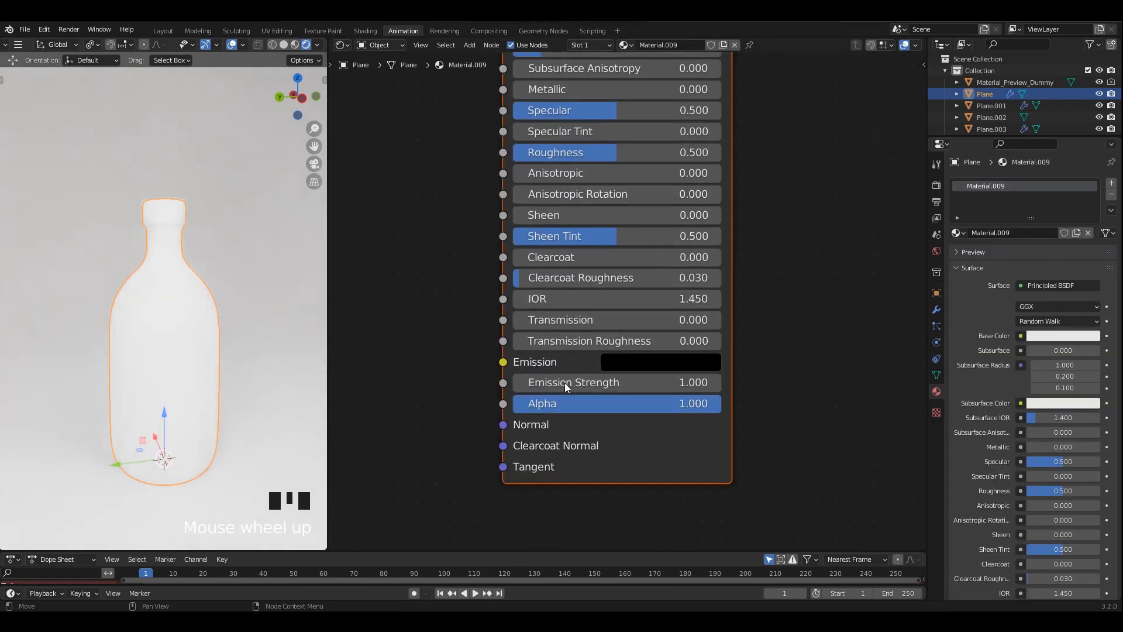
{"action": "left_click_drag", "start_coordinate": [585, 319], "coordinate": [719, 320]}
{"action": "middle_click_drag", "start_coordinate": [602, 156], "coordinate": [603, 311]}
{"action": "scroll", "coordinate": [602, 311], "scroll_direction": "up", "scroll_amount": 1}
- Set the glass material's Specular to 0, Roughness to about 0.014 and Subsurface IOR to 1.01
{"action": "left_click_drag", "start_coordinate": [618, 245], "coordinate": [517, 245]}
{"action": "left_click_drag", "start_coordinate": [626, 291], "coordinate": [517, 291]}
{"action": "left_click_drag", "start_coordinate": [519, 245], "coordinate": [514, 244]}
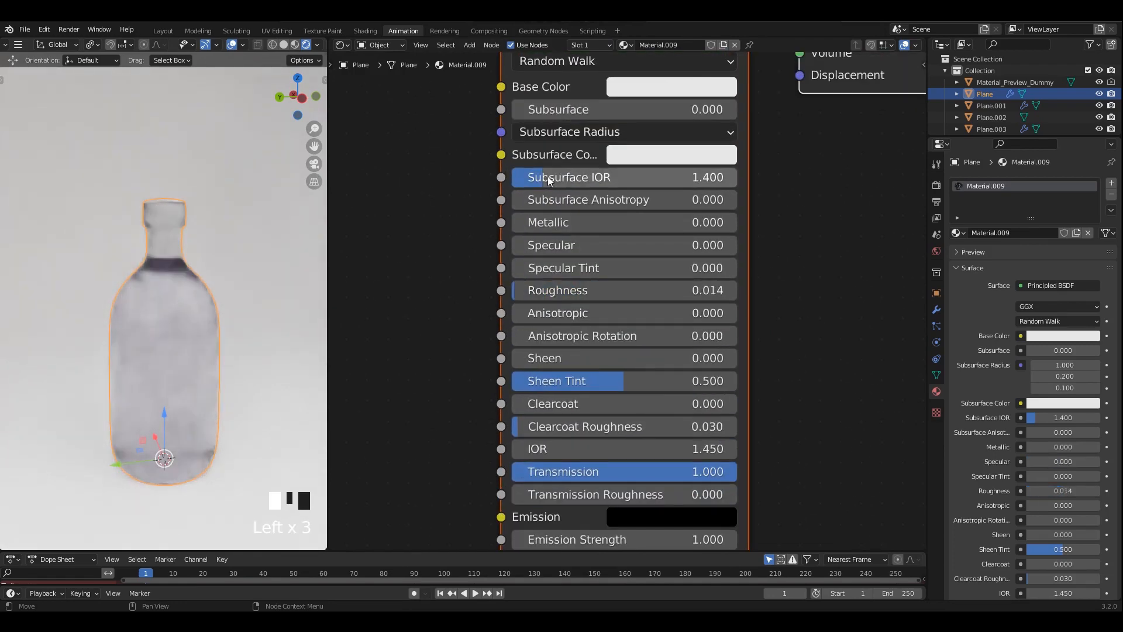
{"action": "left_click_drag", "start_coordinate": [524, 177], "coordinate": [513, 177]}
{"action": "scroll", "coordinate": [802, 378], "scroll_direction": "down", "scroll_amount": 1}
{"action": "middle_click_drag", "start_coordinate": [802, 379], "coordinate": [813, 318]}
{"action": "scroll", "coordinate": [809, 293], "scroll_direction": "up", "scroll_amount": 1}
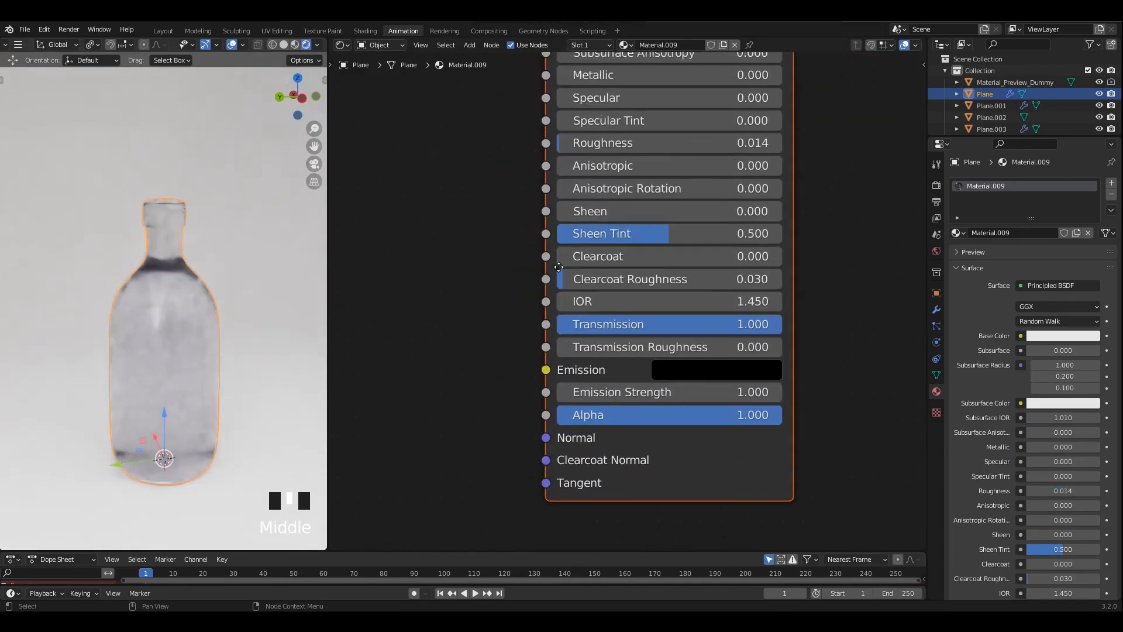
{"action": "scroll", "coordinate": [814, 319], "scroll_direction": "down", "scroll_amount": 1}
- Select the linked cap geometry, add a second material slot with a new material, and assign it to the cap
{"action": "key", "text": "Tab"}
{"action": "scroll", "coordinate": [161, 250], "scroll_direction": "up", "scroll_amount": 3}
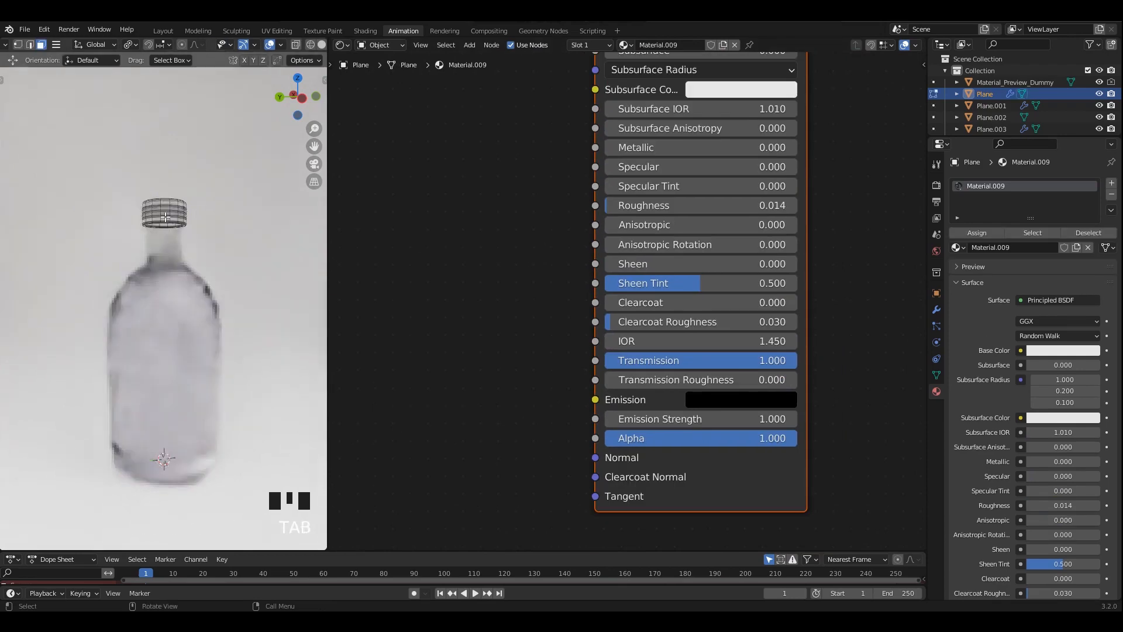
{"action": "key", "text": "l"}
{"action": "left_click", "coordinate": [1112, 183]}
{"action": "left_click", "coordinate": [1018, 259]}
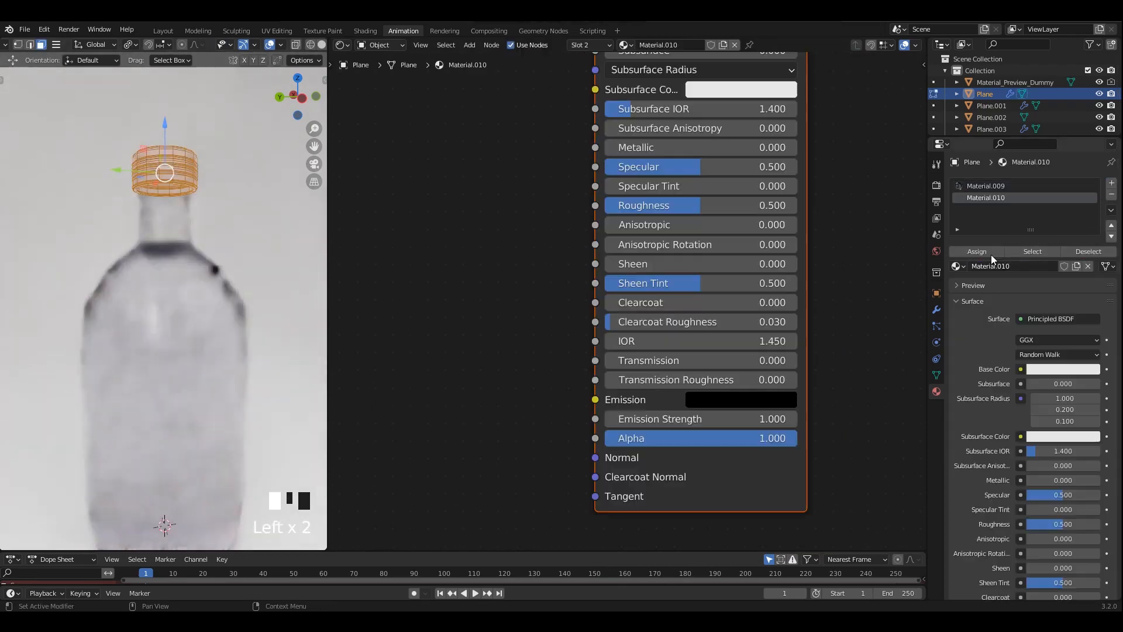
{"action": "left_click", "coordinate": [977, 244]}
{"action": "key", "text": "Tab"}
- Add a Geometry node and a ColorRamp node to the cap material
{"action": "middle_click_drag", "start_coordinate": [498, 175], "coordinate": [523, 238]}
{"action": "key", "text": "shift+a"}
{"action": "left_click", "coordinate": [506, 308]}
{"action": "left_click", "coordinate": [401, 261]}
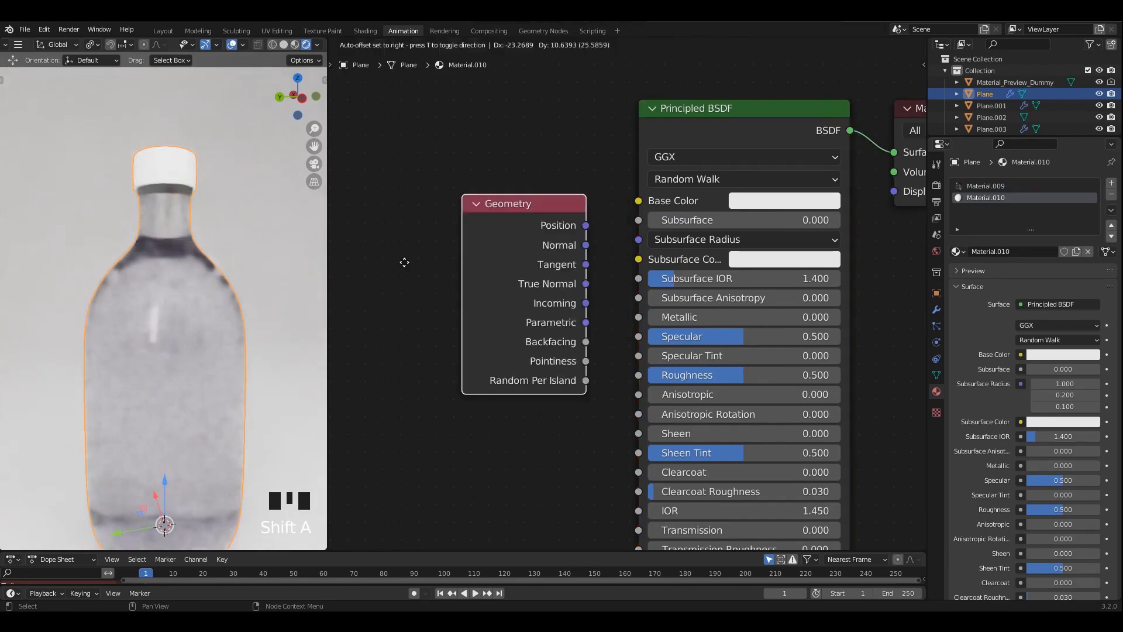
{"action": "scroll", "coordinate": [582, 246], "scroll_direction": "down", "scroll_amount": 3}
{"action": "key", "text": "shift+a"}
{"action": "type", "text": "co"}
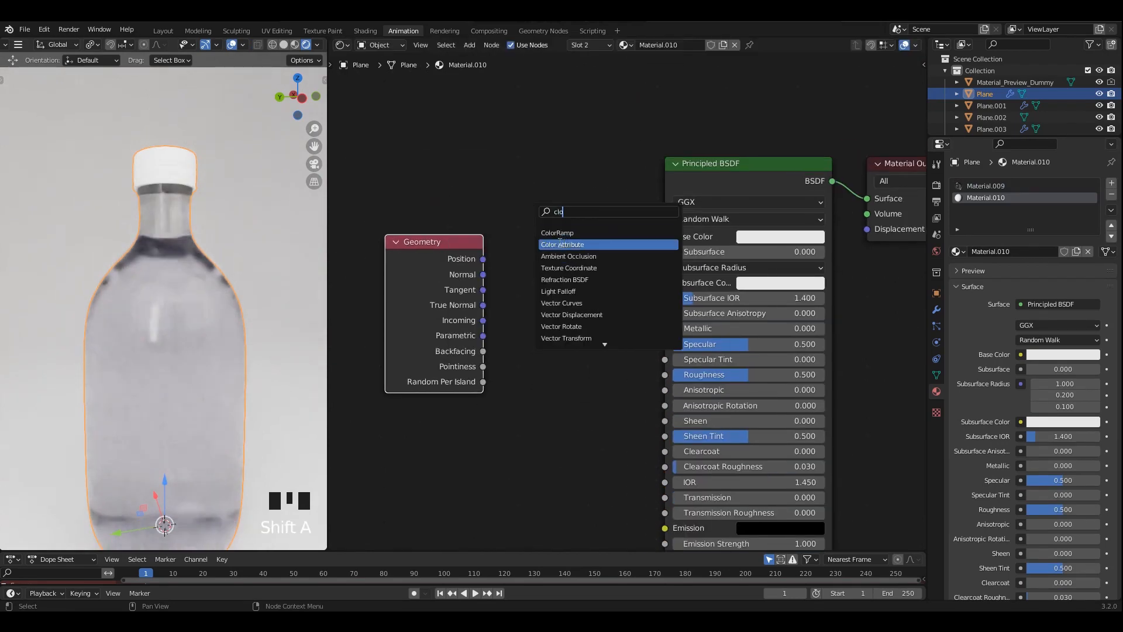
{"action": "left_click", "coordinate": [547, 244]}
{"action": "left_click", "coordinate": [502, 157]}
- Arrange the Geometry and ColorRamp nodes in a row before the Principled BSDF
{"action": "left_click_drag", "start_coordinate": [401, 251], "coordinate": [340, 254]}
{"action": "scroll", "coordinate": [404, 140], "scroll_direction": "down", "scroll_amount": 2}
{"action": "left_click_drag", "start_coordinate": [411, 137], "coordinate": [542, 316]}
{"action": "left_click_drag", "start_coordinate": [536, 179], "coordinate": [517, 275]}
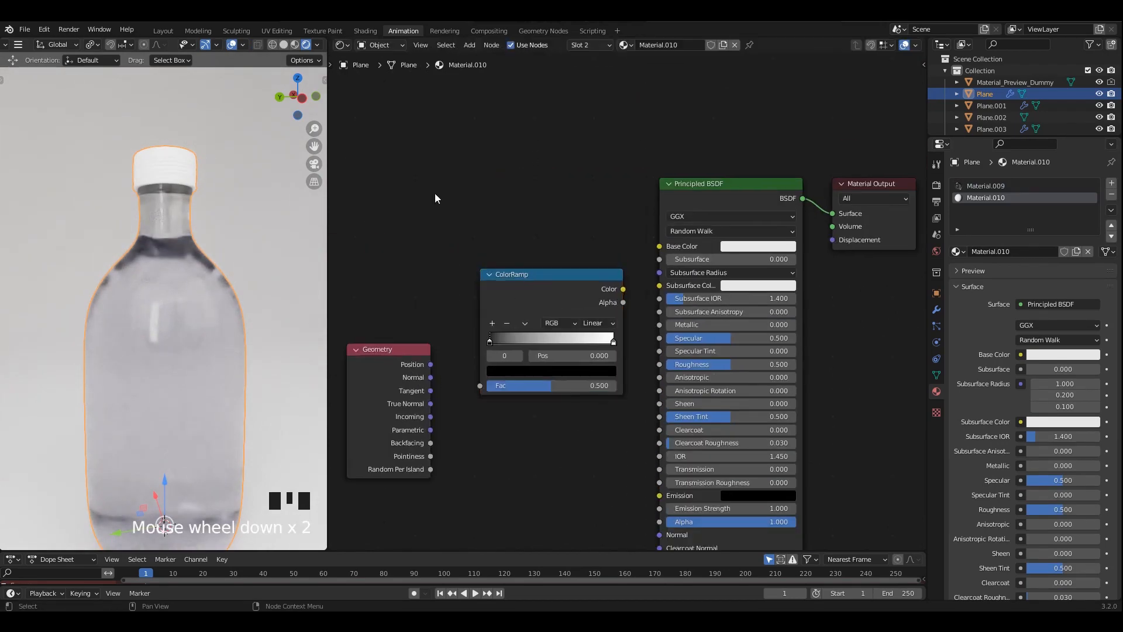
{"action": "middle_click_drag", "start_coordinate": [435, 193], "coordinate": [495, 145]}
- Connect Geometry Pointiness to the ColorRamp factor, preview the ramp, and bring its stops closer together with black at 0.364
{"action": "left_click_drag", "start_coordinate": [474, 345], "coordinate": [432, 315]}
{"action": "left_click_drag", "start_coordinate": [451, 379], "coordinate": [528, 354]}
{"action": "left_click_drag", "start_coordinate": [547, 263], "coordinate": [548, 340]}
{"action": "left_click", "coordinate": [540, 282], "text": "ctrl+shift"}
{"action": "scroll", "coordinate": [515, 307], "scroll_direction": "up", "scroll_amount": 2}
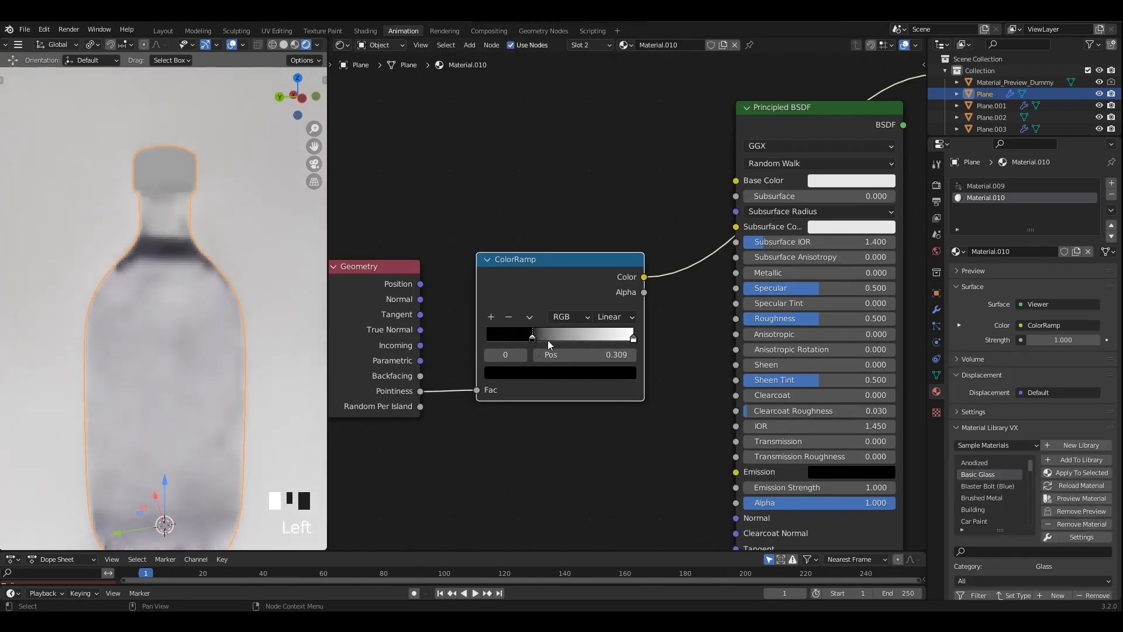
{"action": "left_click_drag", "start_coordinate": [630, 338], "coordinate": [542, 335]}
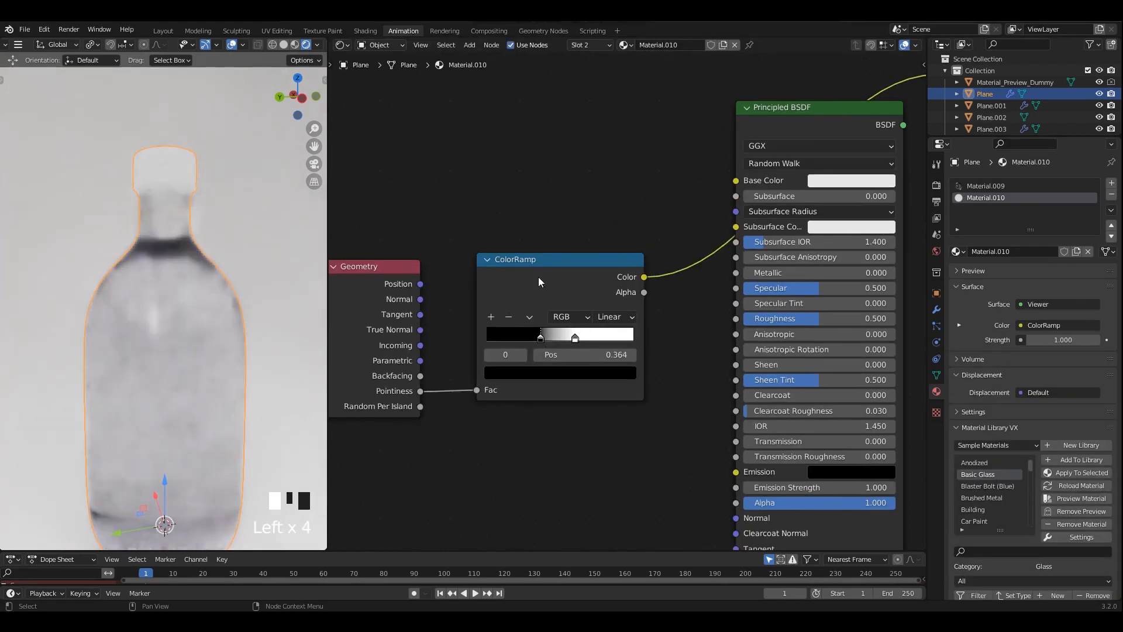
- Duplicate the ColorRamp node above the original, delete the copy's black stop, and move its white stop to 0.468
{"action": "left_click_drag", "start_coordinate": [538, 277], "coordinate": [513, 323]}
{"action": "middle_click_drag", "start_coordinate": [474, 228], "coordinate": [499, 266]}
{"action": "left_click", "coordinate": [499, 354]}
{"action": "key", "text": "shift+d"}
{"action": "left_click", "coordinate": [504, 140]}
{"action": "scroll", "coordinate": [515, 184], "scroll_direction": "up", "scroll_amount": 2}
{"action": "left_click_drag", "start_coordinate": [530, 188], "coordinate": [517, 188]}
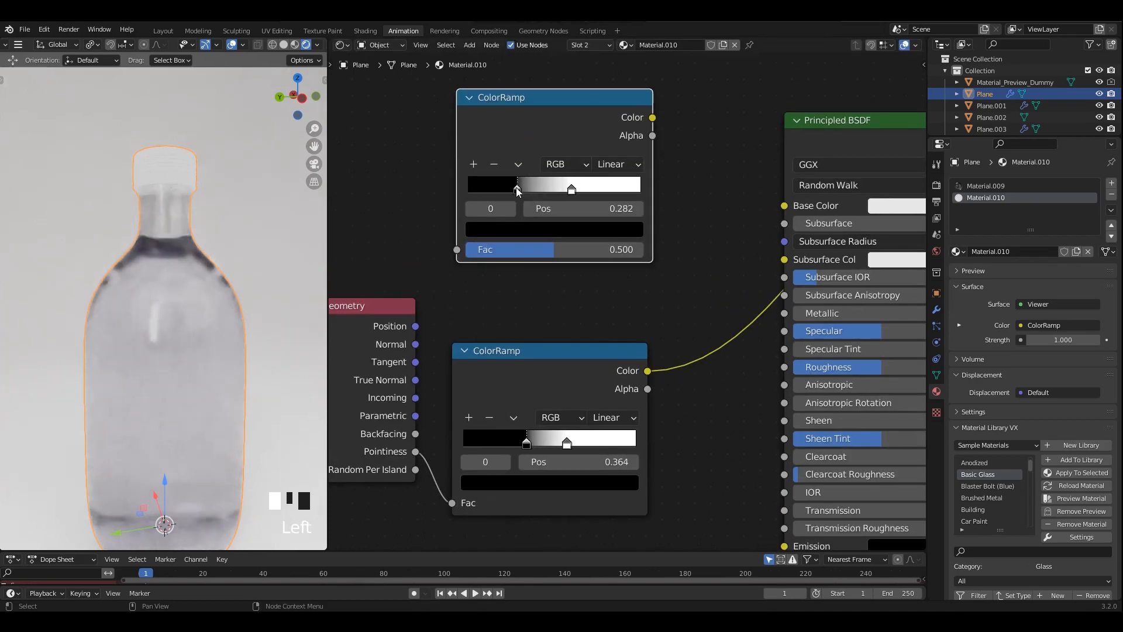
{"action": "left_click", "coordinate": [496, 164]}
{"action": "left_click", "coordinate": [552, 229]}
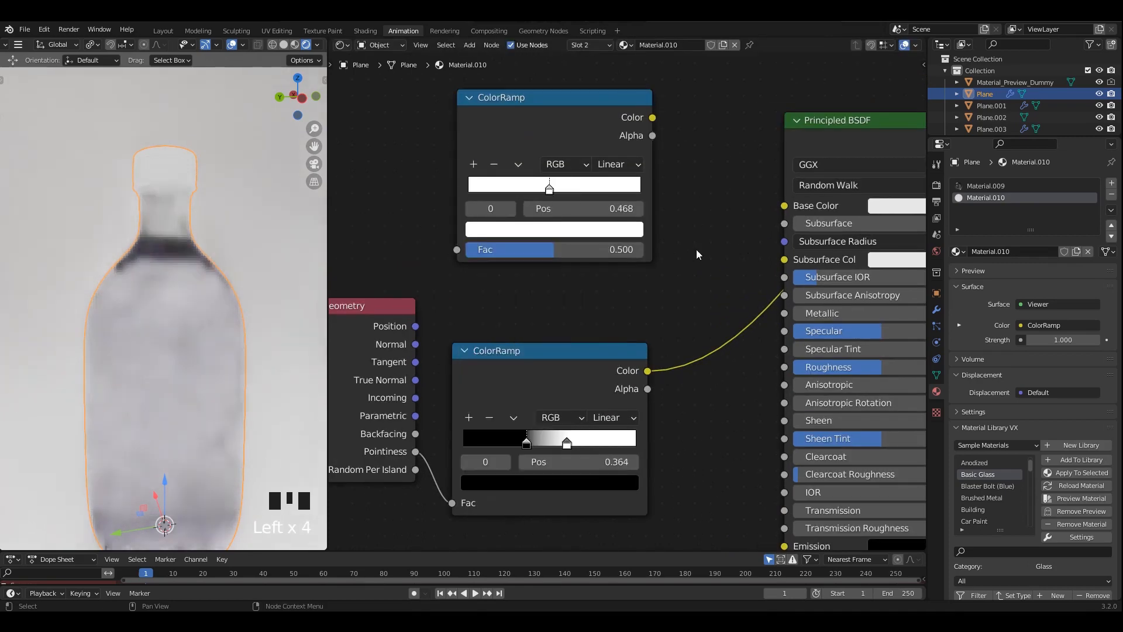
- Combine both ColorRamp colors in a Mix node, restore the Principled BSDF to the output, and connect the mix to Base Color
{"action": "scroll", "coordinate": [696, 251], "scroll_direction": "down", "scroll_amount": 2}
{"action": "right_click_drag", "start_coordinate": [627, 239], "coordinate": [616, 355], "text": "ctrl+shift"}
{"action": "middle_click_drag", "start_coordinate": [819, 162], "coordinate": [604, 195]}
{"action": "left_click", "coordinate": [602, 195], "text": "ctrl+shift"}
{"action": "left_click_drag", "start_coordinate": [651, 180], "coordinate": [741, 160]}
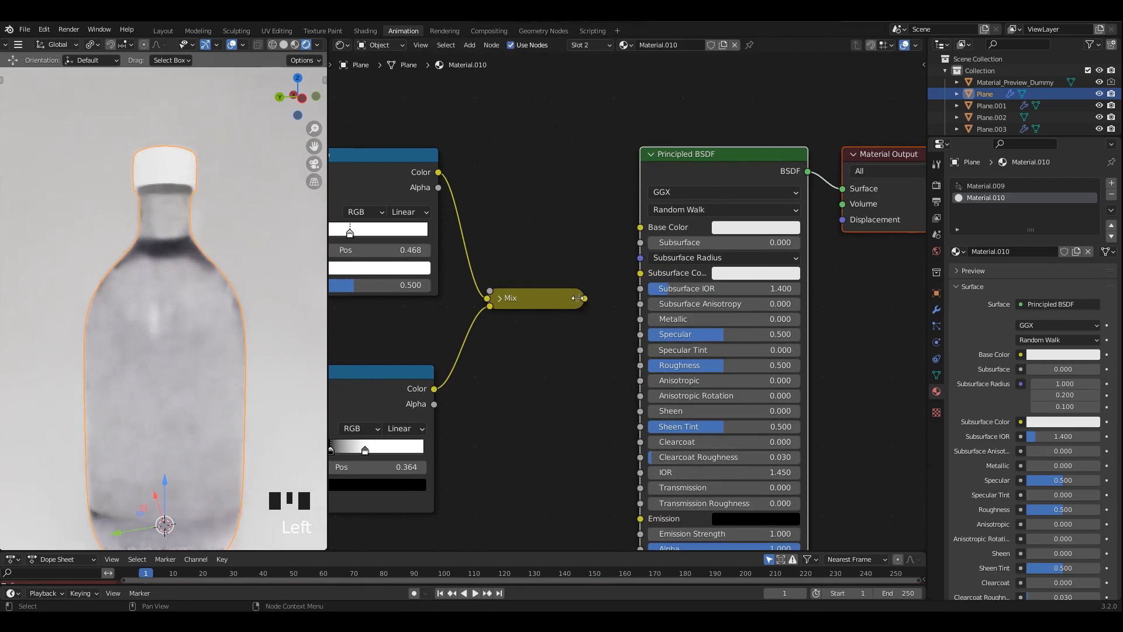
{"action": "left_click_drag", "start_coordinate": [584, 299], "coordinate": [641, 229]}
- Expand the Mix node, set its blend mode to Multiply, and save the file
{"action": "left_click", "coordinate": [512, 268]}
{"action": "left_click", "coordinate": [548, 305]}
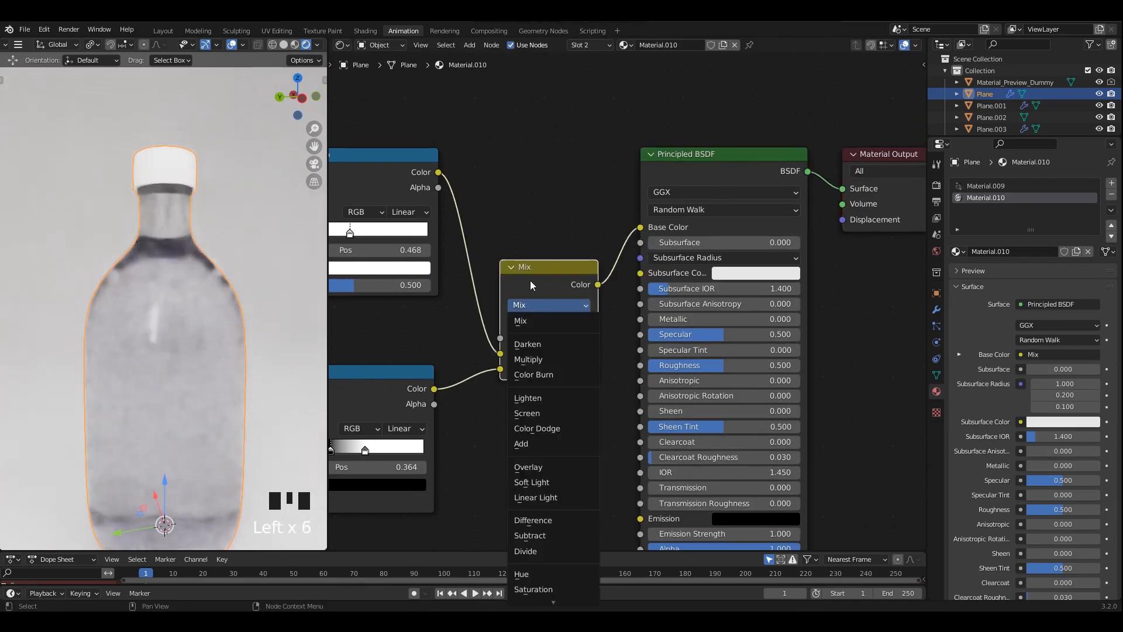
{"action": "left_click", "coordinate": [535, 359]}
{"action": "scroll", "coordinate": [544, 287], "scroll_direction": "up", "scroll_amount": 1}
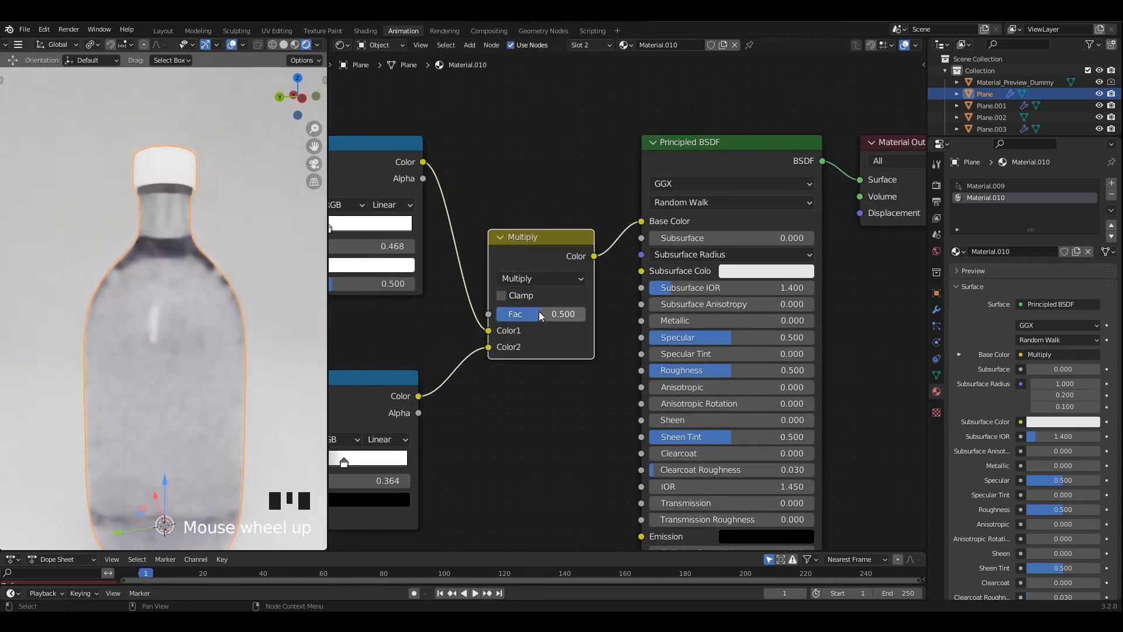
{"action": "left_click", "coordinate": [219, 184]}
{"action": "key", "text": "ctrl+s"}
{"action": "left_click", "coordinate": [188, 252]}
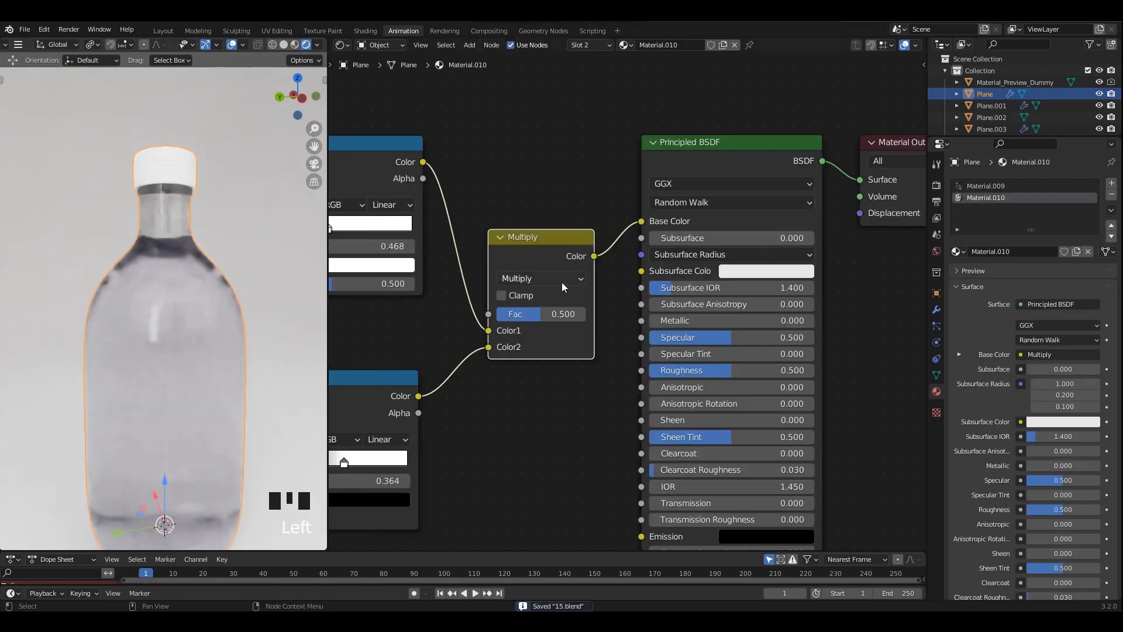
- Set the cap material's Metallic and Specular to 1.000 and the Multiply node's factor to 1.000
{"action": "left_click_drag", "start_coordinate": [677, 324], "coordinate": [812, 322]}
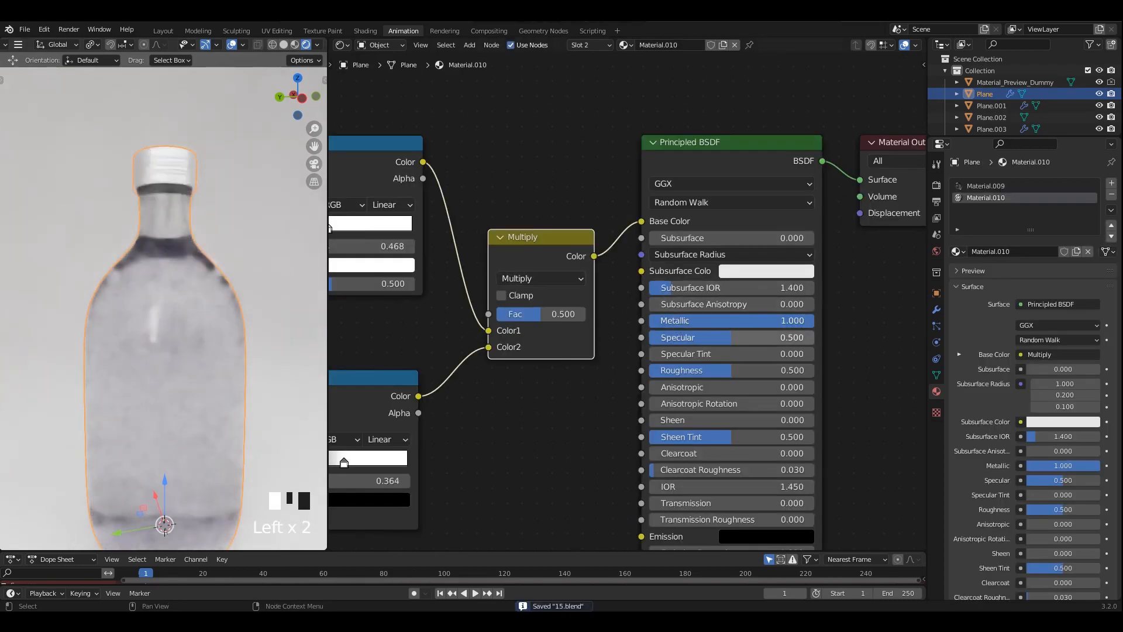
{"action": "left_click_drag", "start_coordinate": [708, 337], "coordinate": [812, 338]}
{"action": "left_click", "coordinate": [598, 412]}
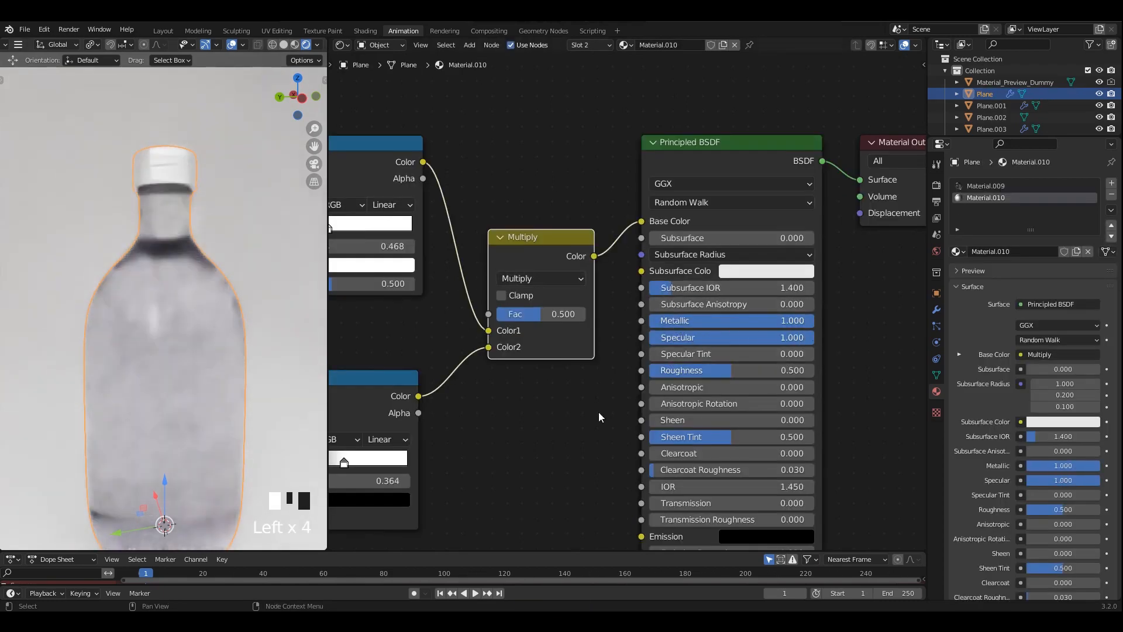
{"action": "scroll", "coordinate": [500, 311], "scroll_direction": "down", "scroll_amount": 1}
{"action": "left_click_drag", "start_coordinate": [533, 311], "coordinate": [594, 311]}
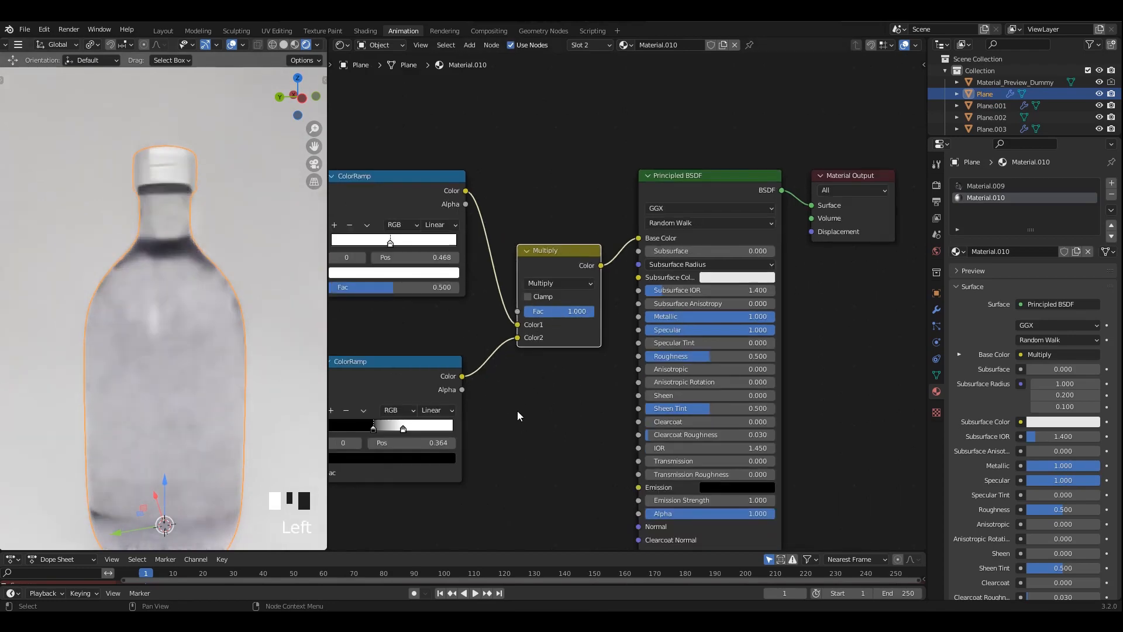
{"action": "scroll", "coordinate": [713, 350], "scroll_direction": "up", "scroll_amount": 1}
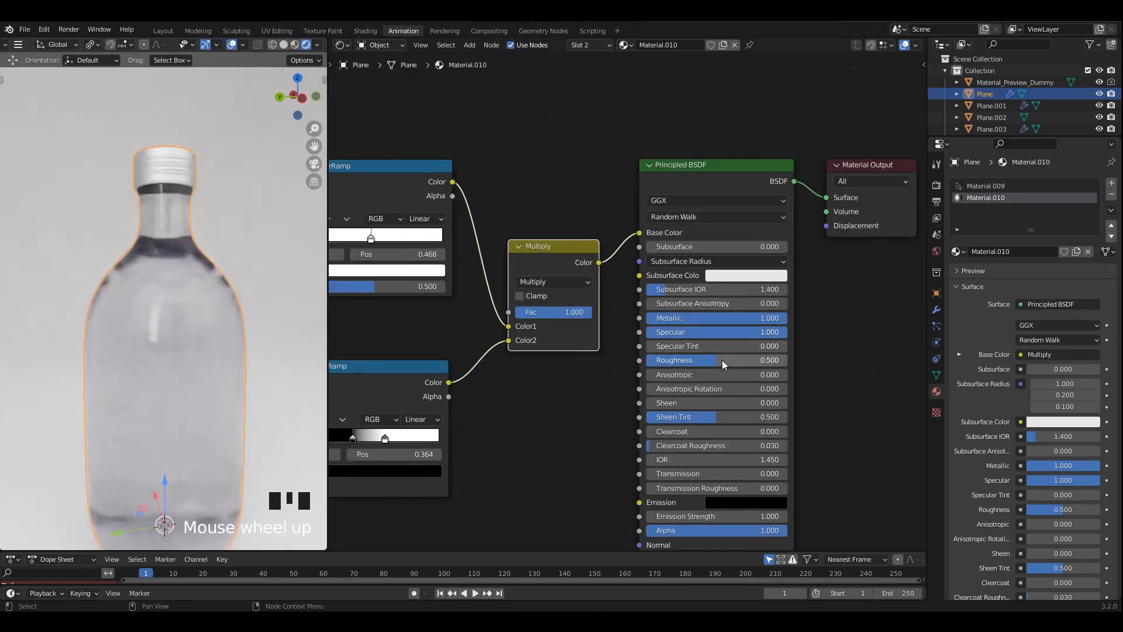
- Move the black stop of the pointiness ColorRamp to 0.432 and save the file
{"action": "middle_click_drag", "start_coordinate": [505, 351], "coordinate": [654, 338]}
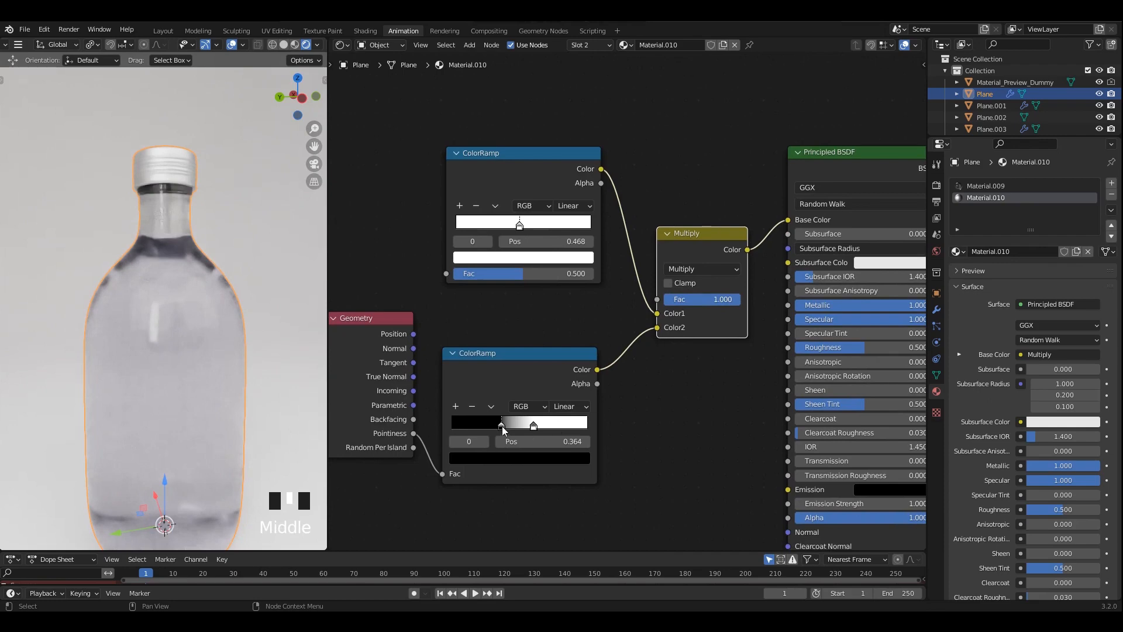
{"action": "left_click_drag", "start_coordinate": [502, 426], "coordinate": [508, 427]}
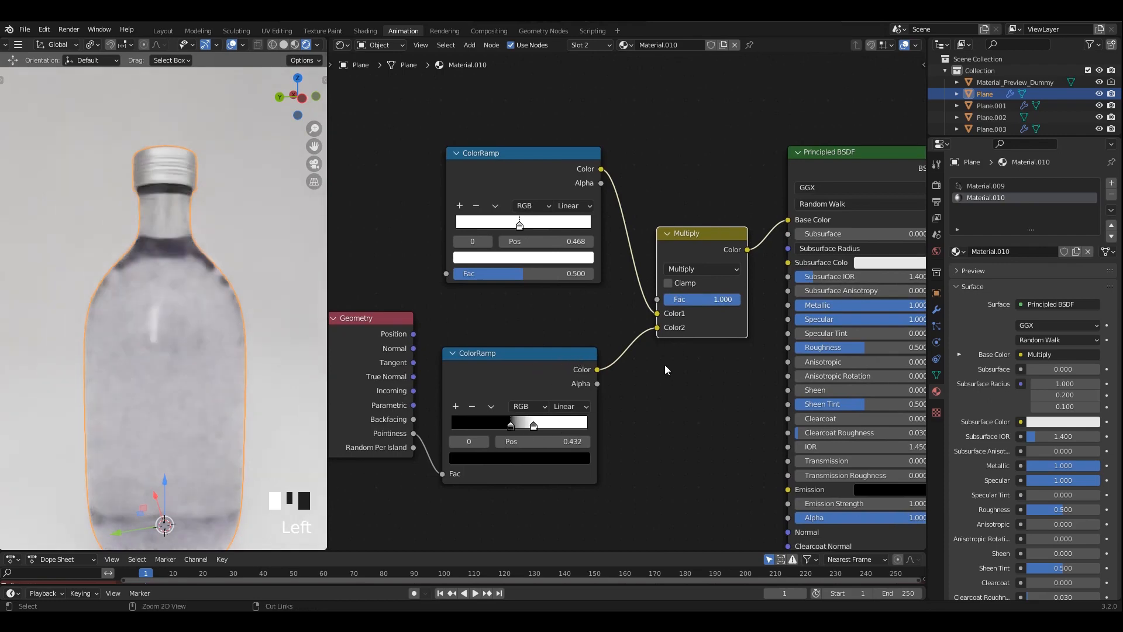
{"action": "key", "text": "ctrl+s"}
{"action": "scroll", "coordinate": [562, 337], "scroll_direction": "down", "scroll_amount": 1}
{"action": "scroll", "coordinate": [561, 332], "scroll_direction": "down", "scroll_amount": 5}
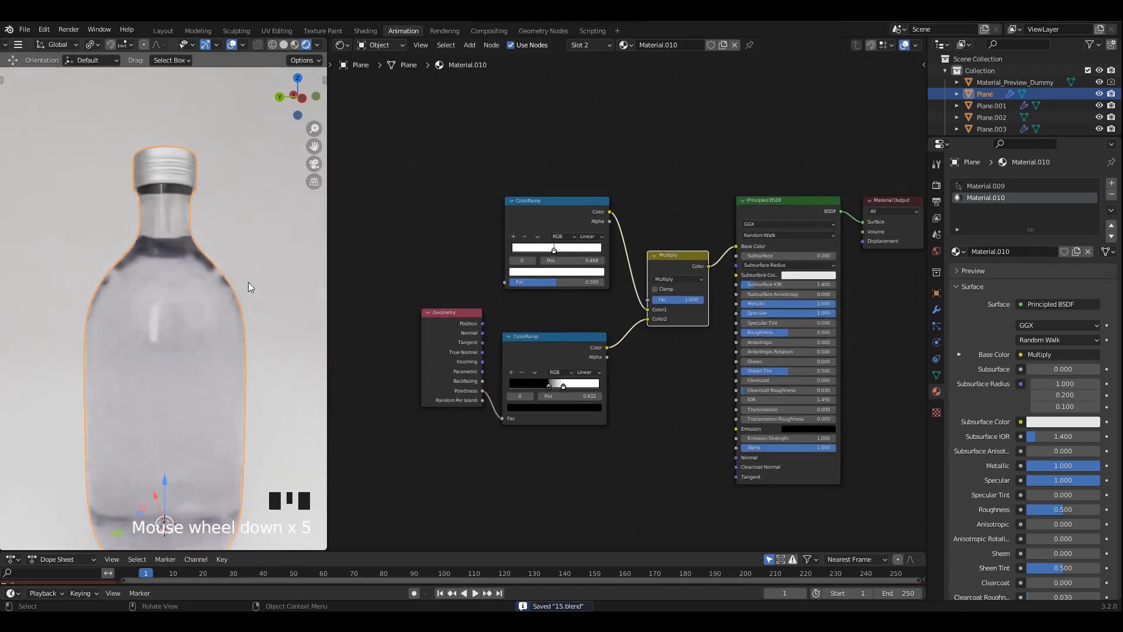
- Preview the ColorRamp output, move the pointiness ramp's white stop to 0.650, and restore the Principled BSDF to the output
{"action": "scroll", "coordinate": [529, 360], "scroll_direction": "up", "scroll_amount": 5}
{"action": "left_click", "coordinate": [516, 350], "text": "ctrl+shift"}
{"action": "mouse_move", "coordinate": [539, 420]}
{"action": "left_mouse_down"}
{"action": "mouse_move", "coordinate": [550, 420]}
{"action": "mouse_move", "coordinate": [525, 418]}
{"action": "mouse_move", "coordinate": [548, 417]}
{"action": "left_mouse_up"}
{"action": "left_click", "coordinate": [680, 251], "text": "ctrl+shift"}
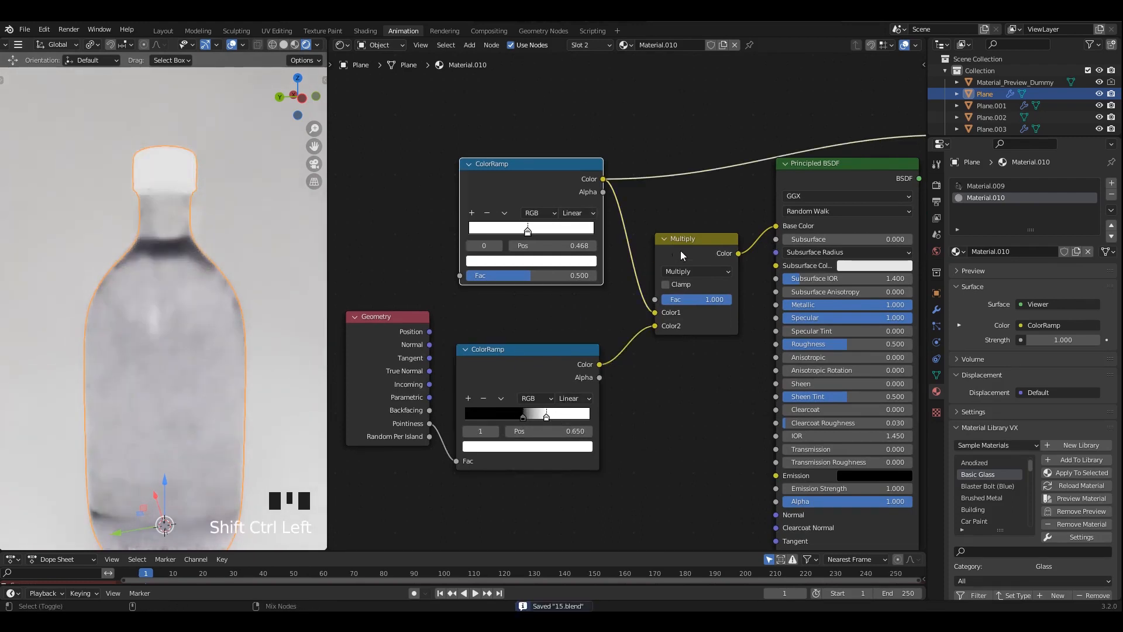
{"action": "scroll", "coordinate": [714, 342], "scroll_direction": "down", "scroll_amount": 3}
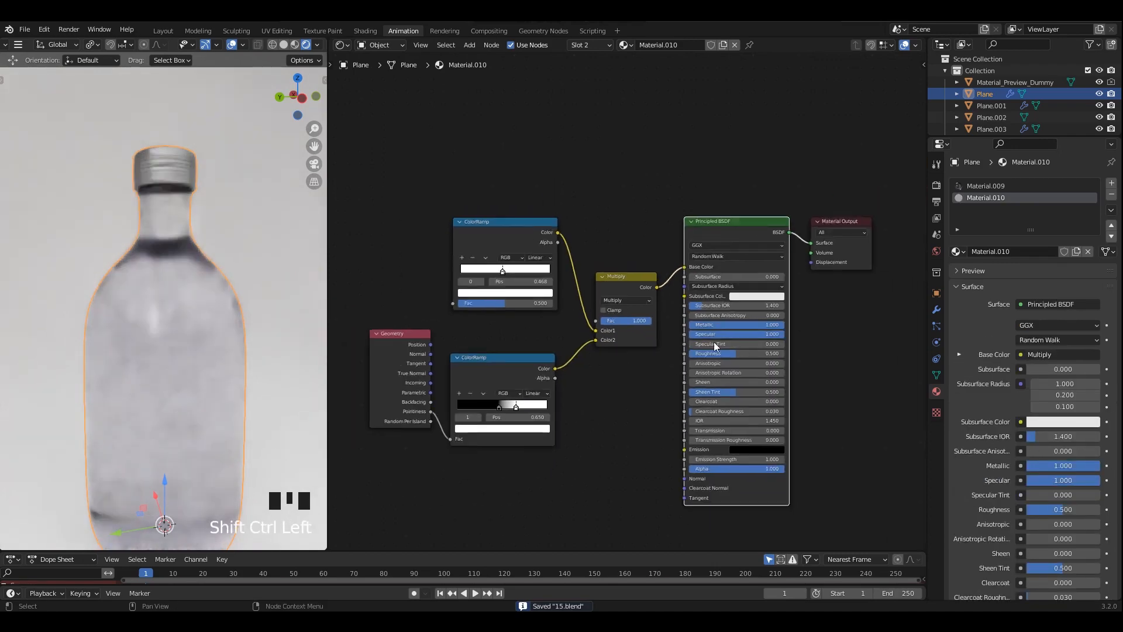
{"action": "middle_click_drag", "start_coordinate": [713, 343], "coordinate": [719, 275]}
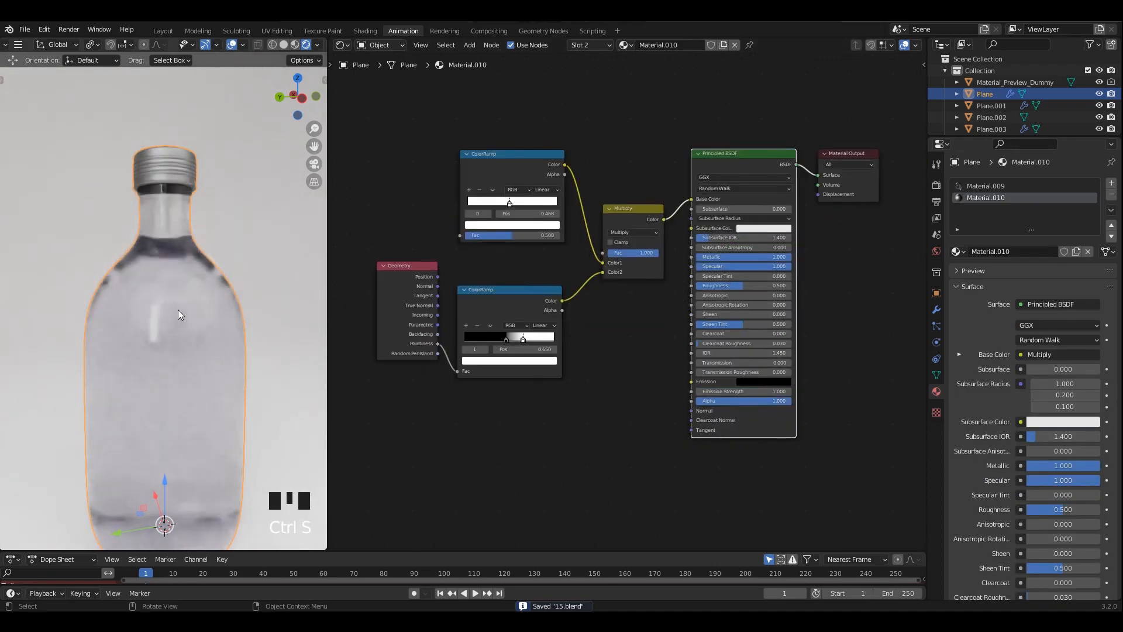
- Select the linked liquid geometry inside the bottle, add a fourth material slot with a new material, and assign it
{"action": "left_click", "coordinate": [178, 310]}
{"action": "key", "text": "Tab"}
{"action": "left_click", "coordinate": [176, 305]}
{"action": "key", "text": "l"}
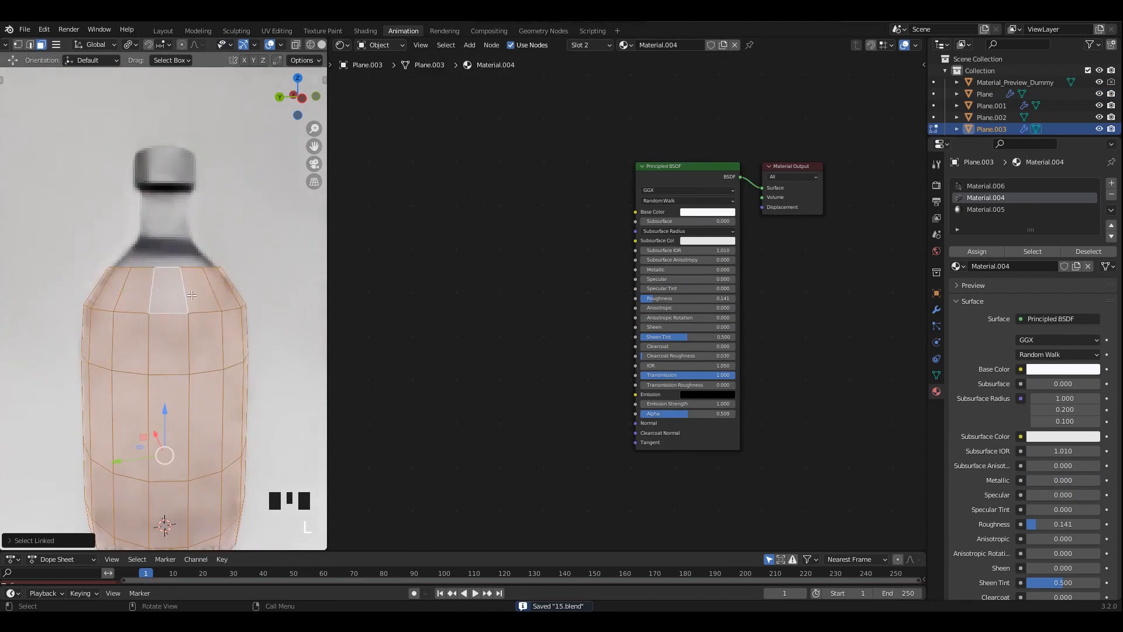
{"action": "left_click", "coordinate": [322, 49]}
{"action": "scroll", "coordinate": [175, 327], "scroll_direction": "down", "scroll_amount": 2}
{"action": "middle_click_drag", "start_coordinate": [175, 328], "coordinate": [193, 305]}
{"action": "key", "text": "g"}
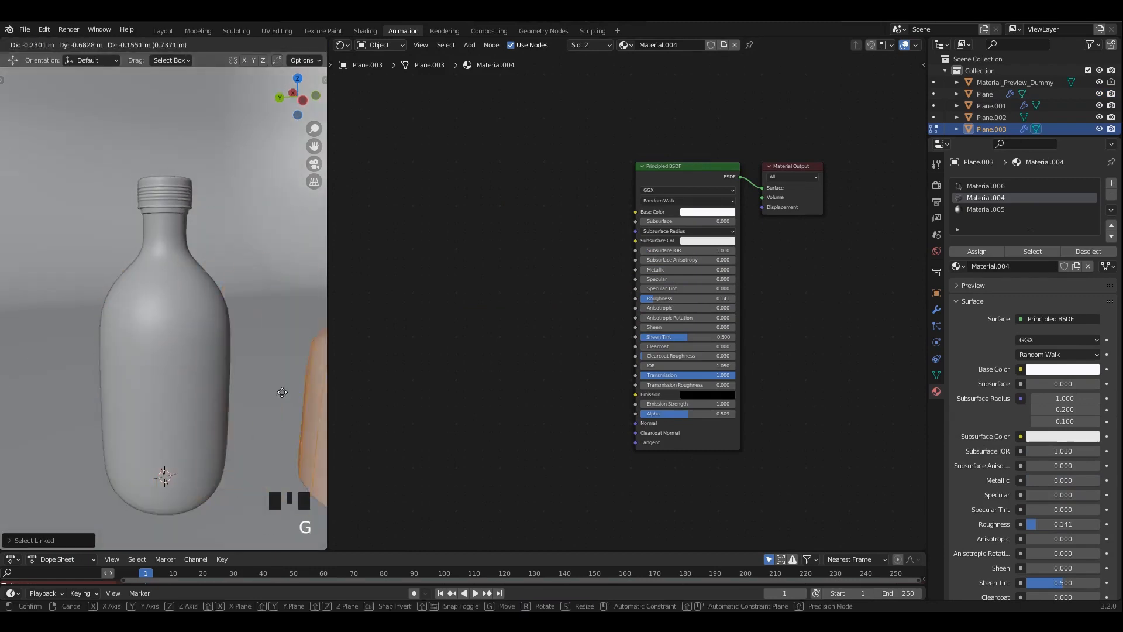
{"action": "left_click", "coordinate": [1111, 182]}
{"action": "left_click", "coordinate": [990, 267]}
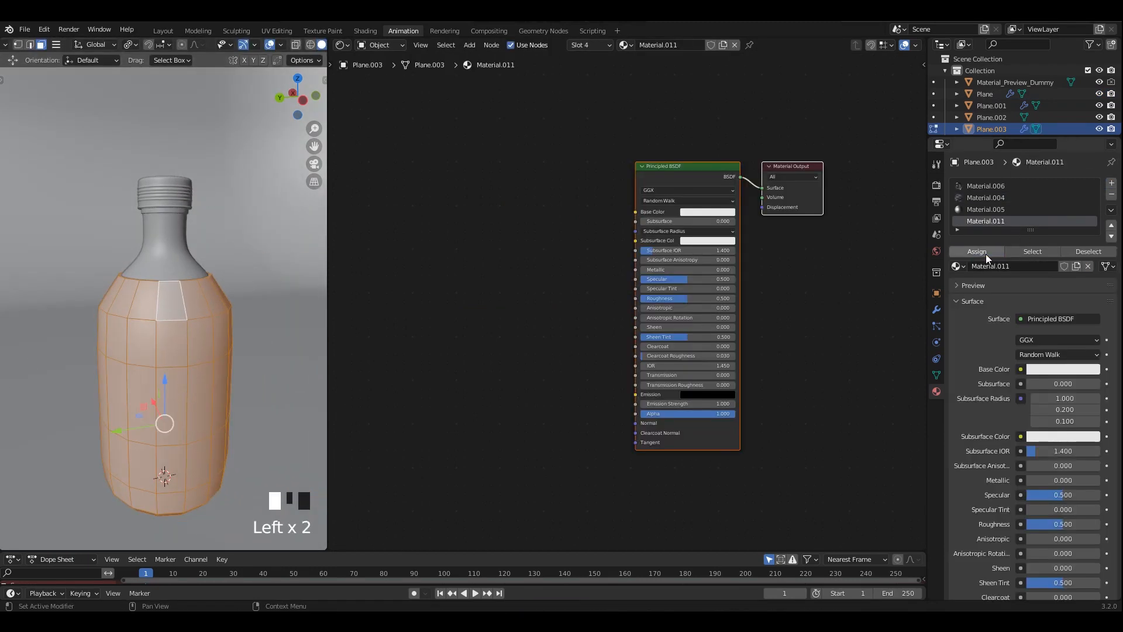
- Check the bottle in material preview, save the file, and switch the viewport back to rendered shading
{"action": "left_click", "coordinate": [295, 45]}
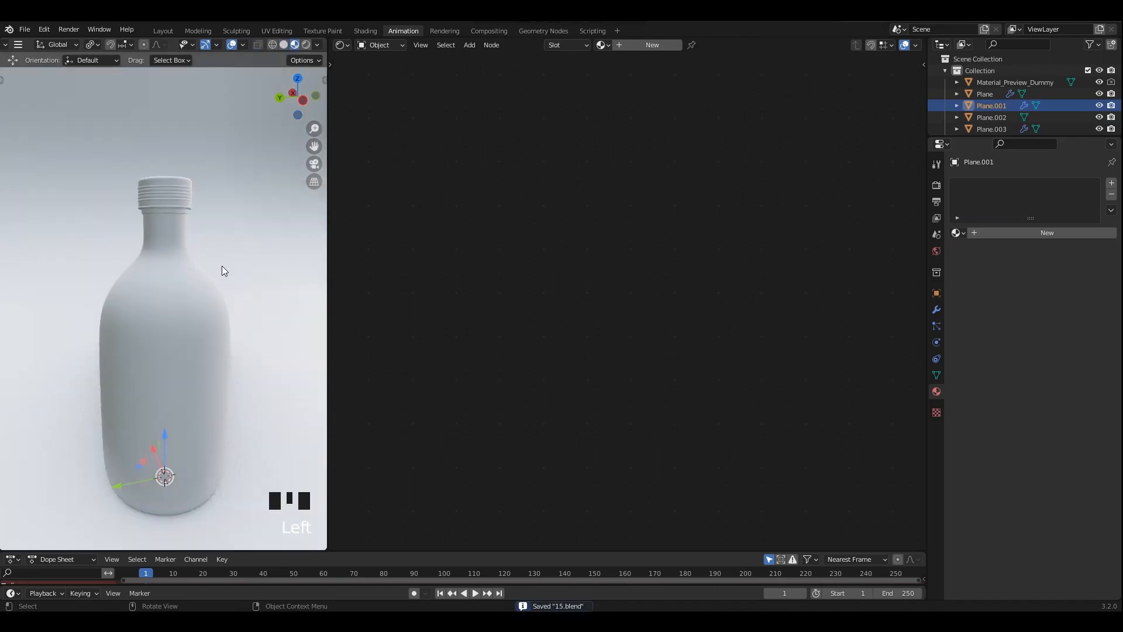
{"action": "scroll", "coordinate": [209, 275], "scroll_direction": "up", "scroll_amount": 2}
{"action": "middle_click_drag", "start_coordinate": [209, 275], "coordinate": [197, 269]}
{"action": "key", "text": "ctrl+s"}
{"action": "left_click", "coordinate": [306, 44]}
{"action": "scroll", "coordinate": [209, 247], "scroll_direction": "down", "scroll_amount": 2}
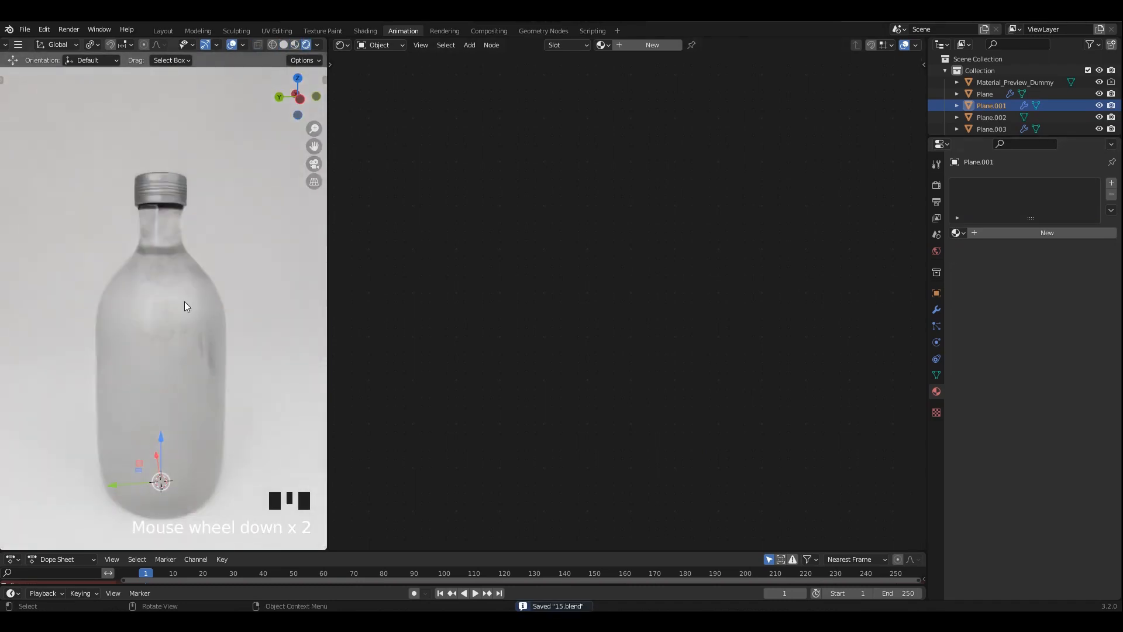
- Select the outer glass bottle and hide it to expose the liquid
{"action": "left_click", "coordinate": [184, 306]}
{"action": "scroll", "coordinate": [537, 275], "scroll_direction": "up", "scroll_amount": 1}
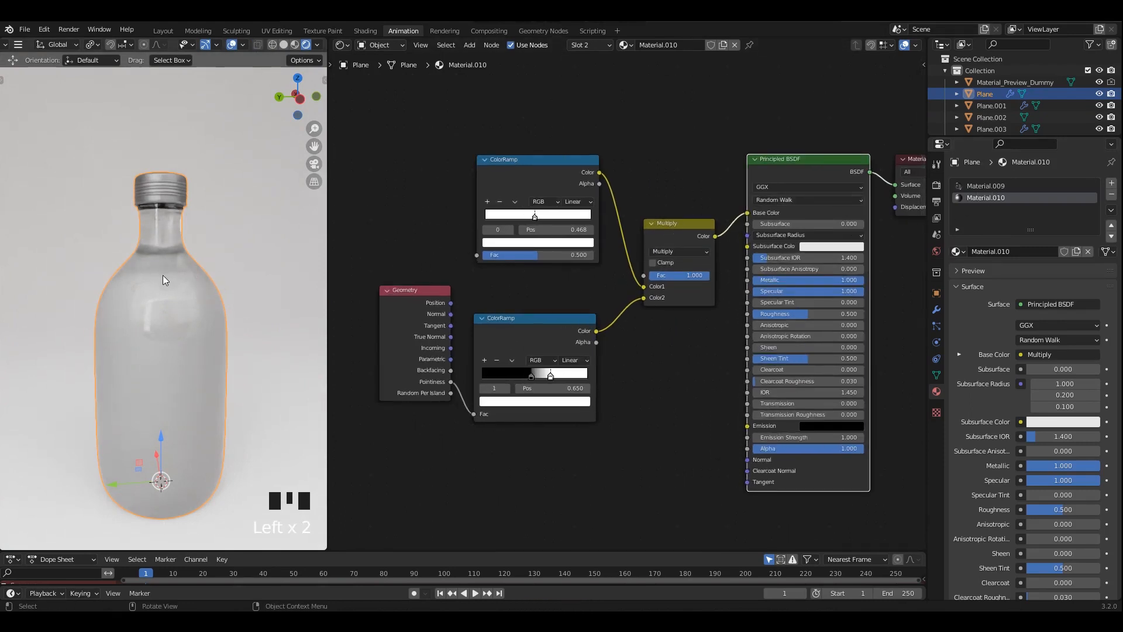
{"action": "key", "text": "Tab"}
{"action": "key", "text": "Tab"}
{"action": "left_click", "coordinate": [185, 316]}
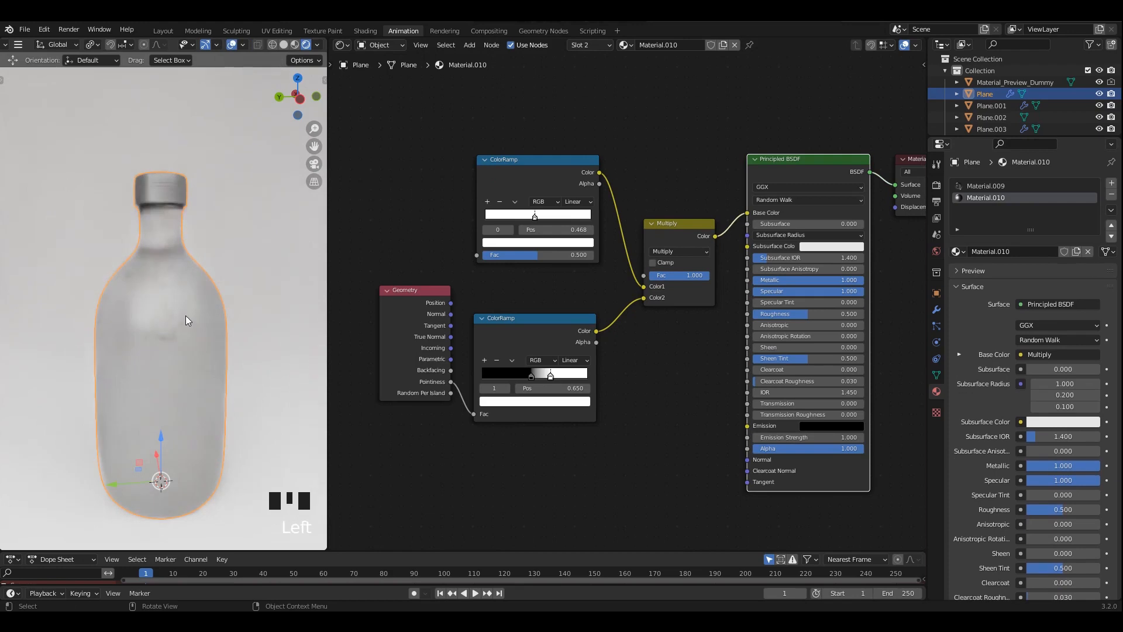
{"action": "key", "text": "h"}
- Select the liquid and set its material's Subsurface IOR to 1.010 and Specular to 0
{"action": "left_click", "coordinate": [197, 317]}
{"action": "middle_click_drag", "start_coordinate": [534, 237], "coordinate": [462, 175]}
{"action": "scroll", "coordinate": [462, 175], "scroll_direction": "up", "scroll_amount": 3}
{"action": "middle_click_drag", "start_coordinate": [652, 337], "coordinate": [589, 349]}
{"action": "scroll", "coordinate": [589, 345], "scroll_direction": "up", "scroll_amount": 1}
{"action": "left_click_drag", "start_coordinate": [639, 258], "coordinate": [567, 258]}
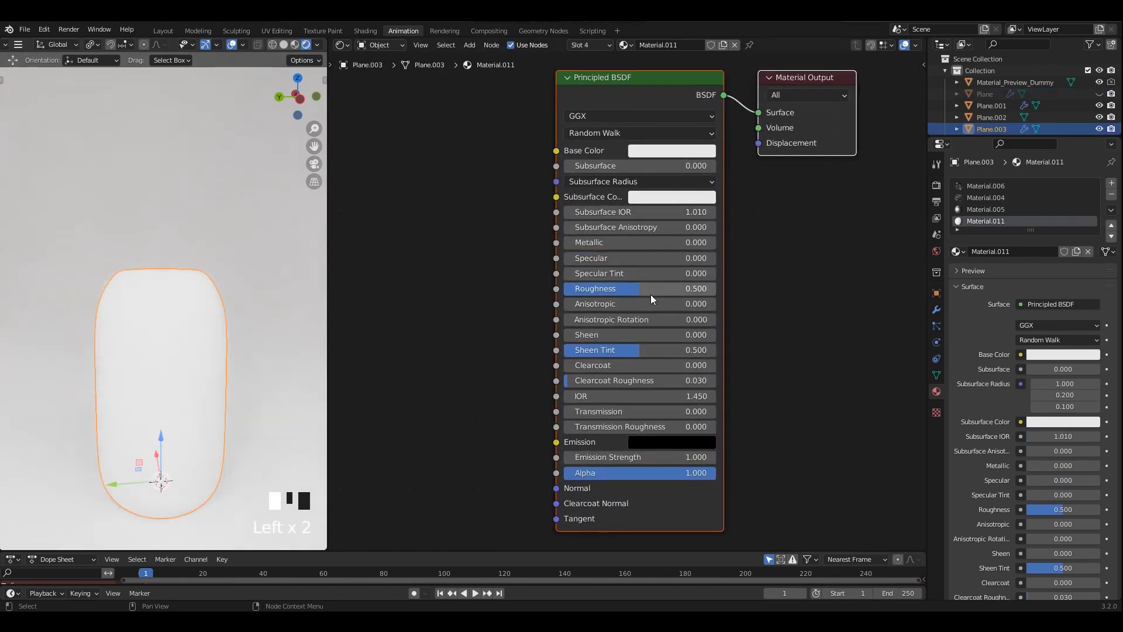
{"action": "middle_click_drag", "start_coordinate": [634, 285], "coordinate": [640, 276]}
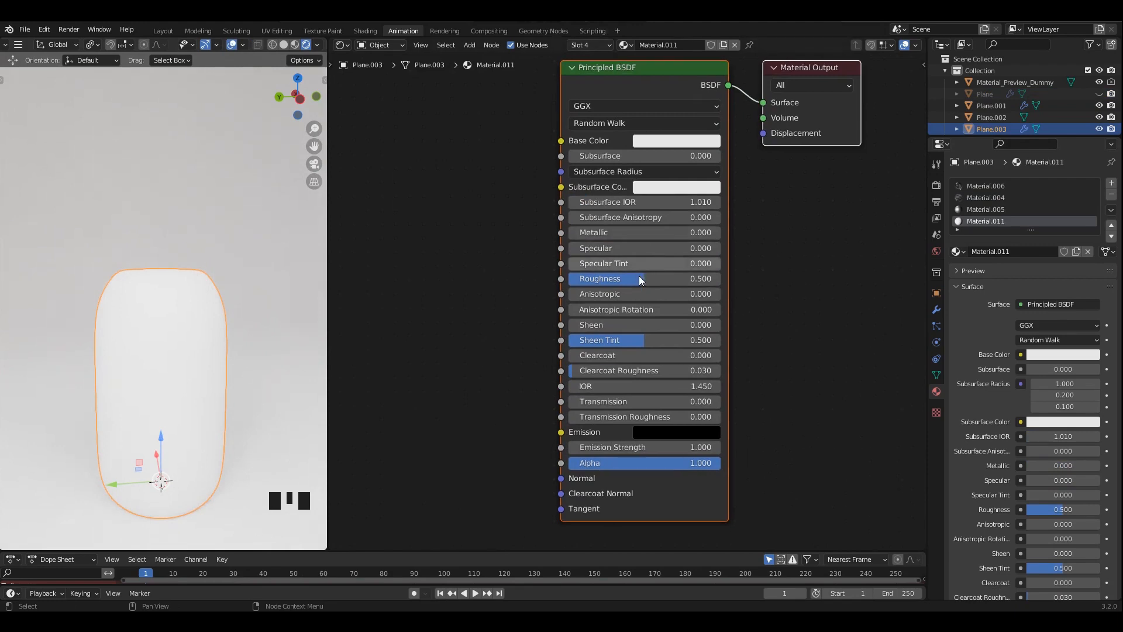
- Set the liquid material's Roughness to 0, Transmission to 1.000 and Alpha to 0.5, and bring back the hidden bottle
{"action": "left_click", "coordinate": [646, 280]}
{"action": "type", "text": "0"}
{"action": "key", "text": "Return"}
{"action": "middle_click_drag", "start_coordinate": [662, 431], "coordinate": [633, 399]}
{"action": "scroll", "coordinate": [626, 395], "scroll_direction": "up", "scroll_amount": 1}
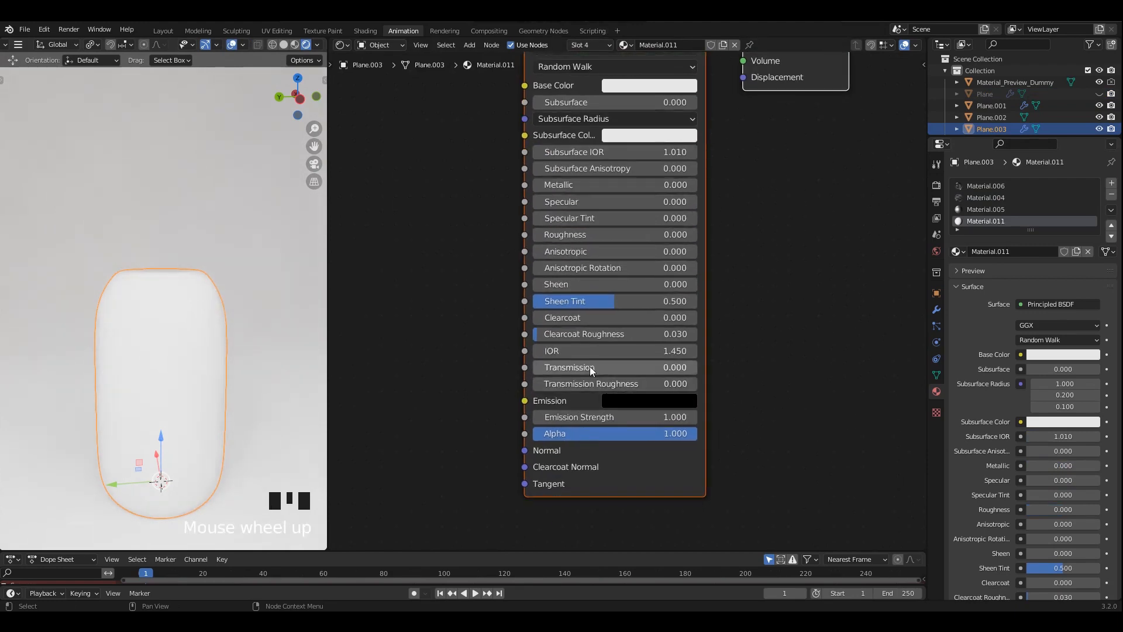
{"action": "left_click_drag", "start_coordinate": [592, 370], "coordinate": [731, 369]}
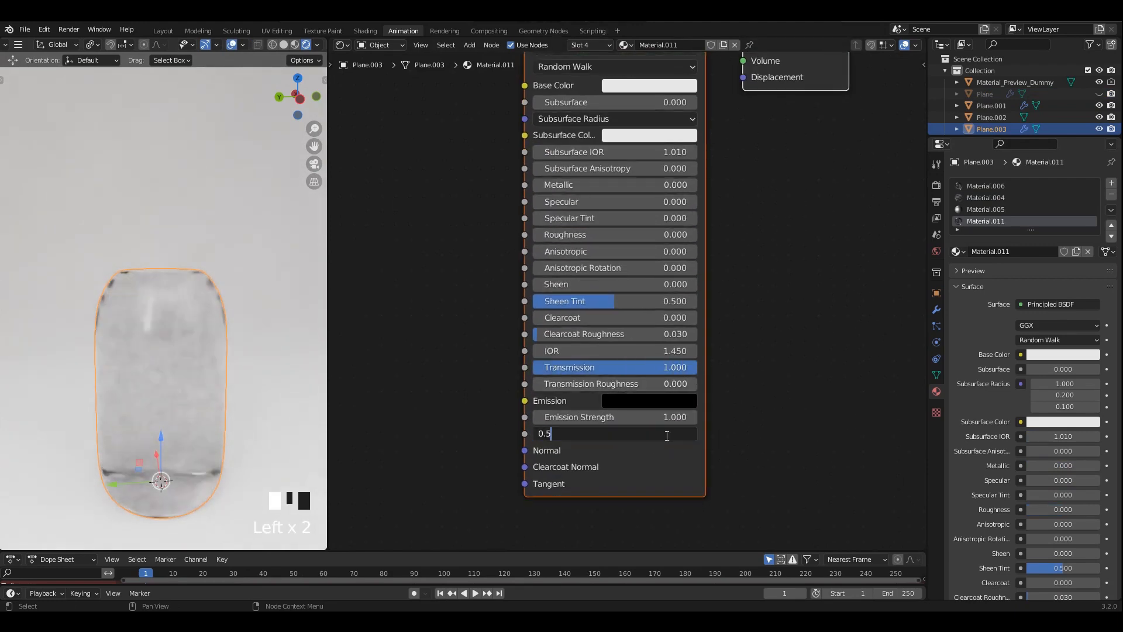
{"action": "key", "text": "Return"}
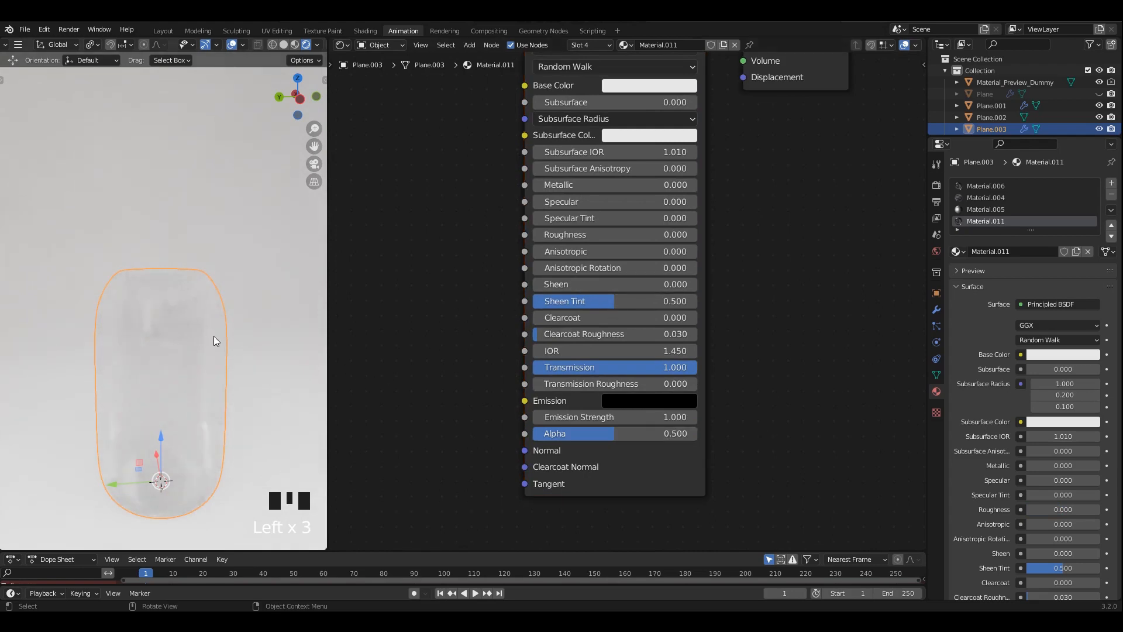
{"action": "left_click", "coordinate": [224, 328]}
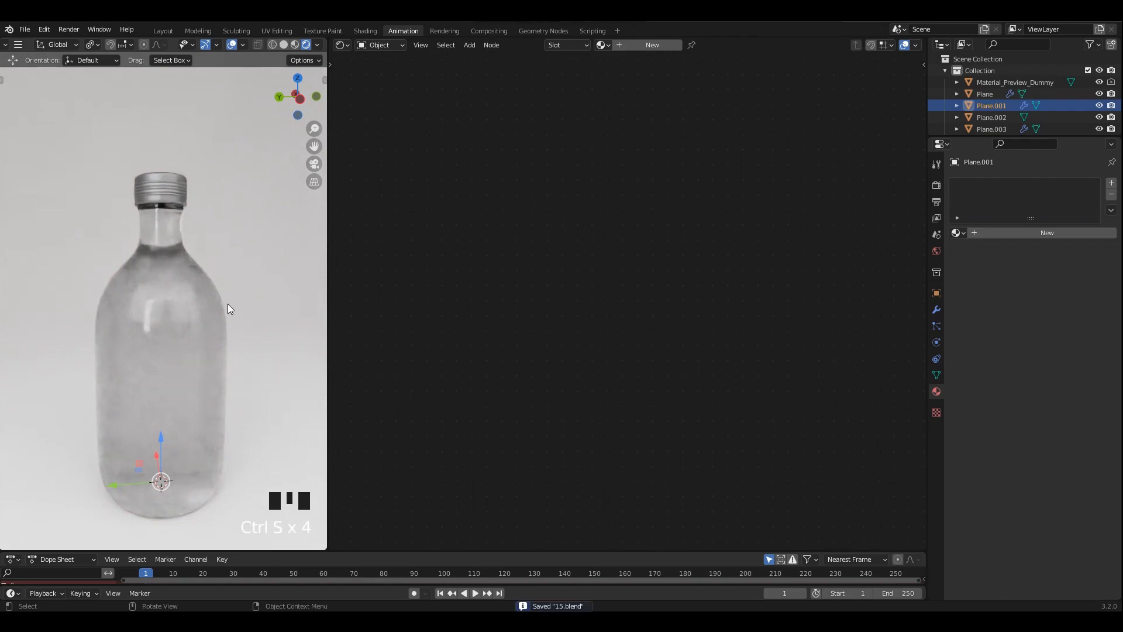
- Set the factor of the cap material's Multiply node to 0.8 and save the file
{"action": "left_click", "coordinate": [171, 189]}
{"action": "scroll", "coordinate": [585, 304], "scroll_direction": "up", "scroll_amount": 3}
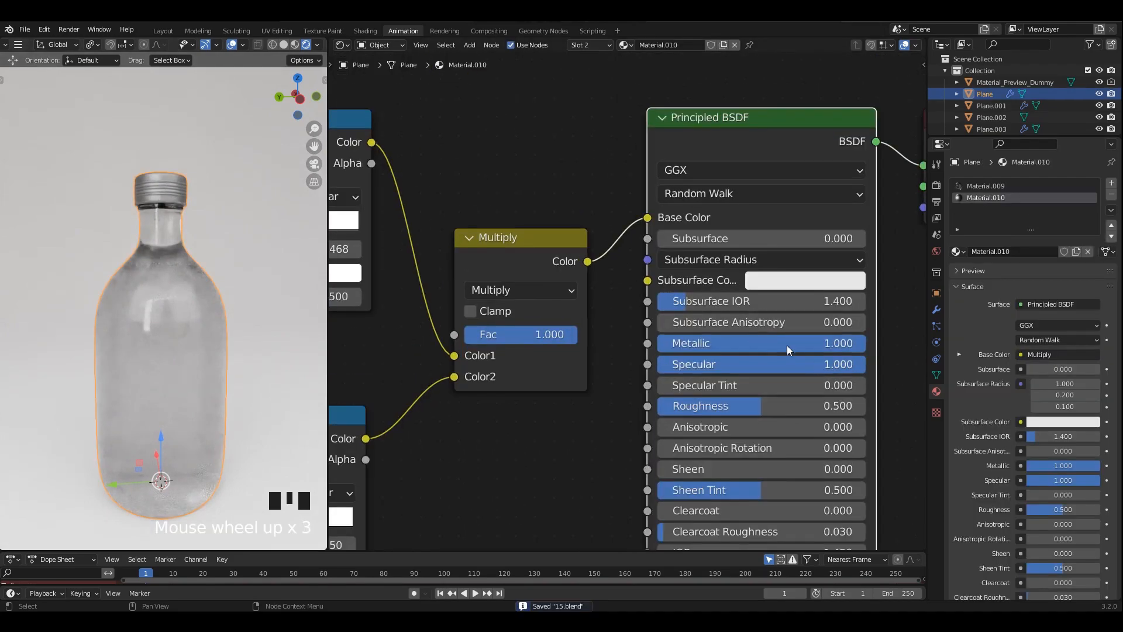
{"action": "left_click", "coordinate": [538, 334]}
{"action": "type", "text": "0"}
{"action": "key", "text": "Return"}
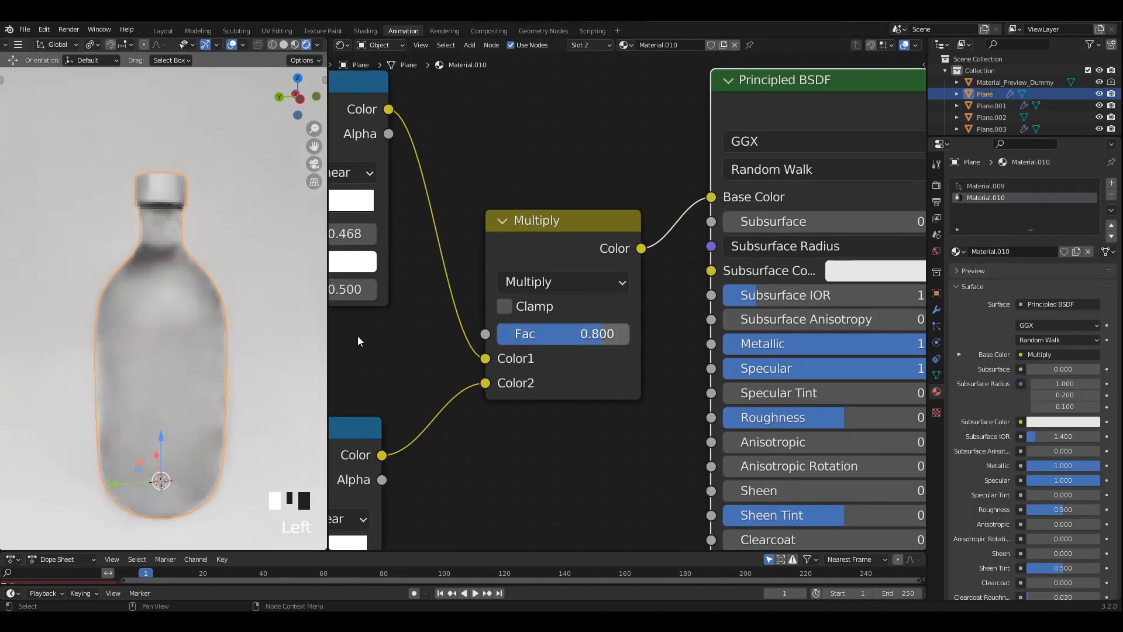
{"action": "left_click", "coordinate": [283, 318]}
{"action": "key", "text": "ctrl+s"}
- Select the bottle with its liquid and duplicate both in top view to one side behind the original
{"action": "left_click", "coordinate": [175, 199]}
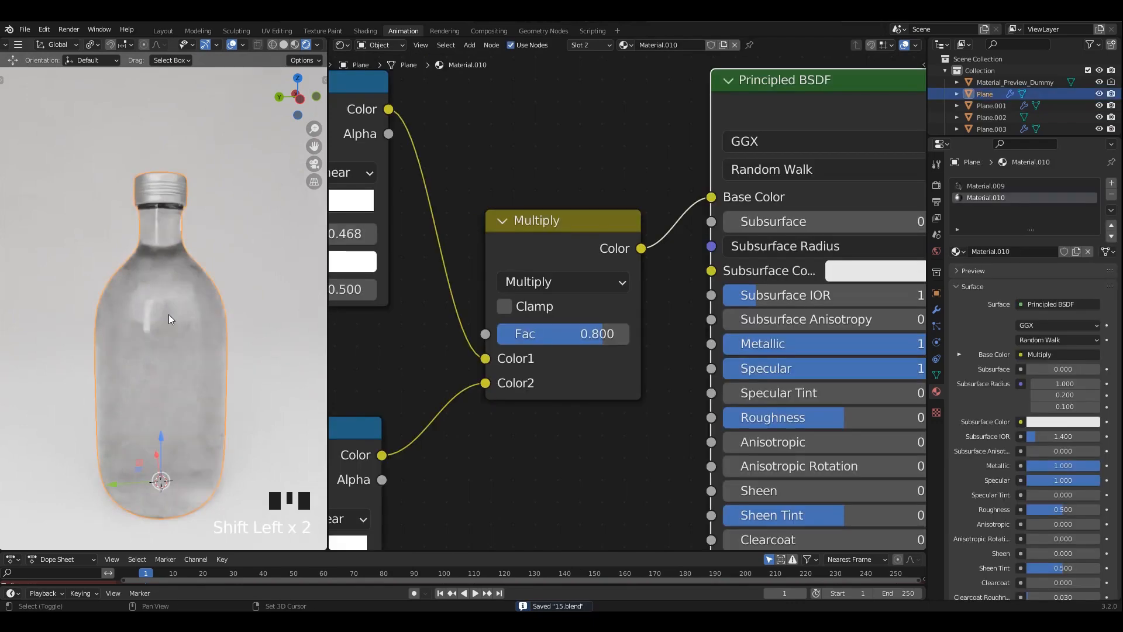
{"action": "scroll", "coordinate": [139, 202], "scroll_direction": "down", "scroll_amount": 2}
{"action": "key", "text": "ctrl+z"}
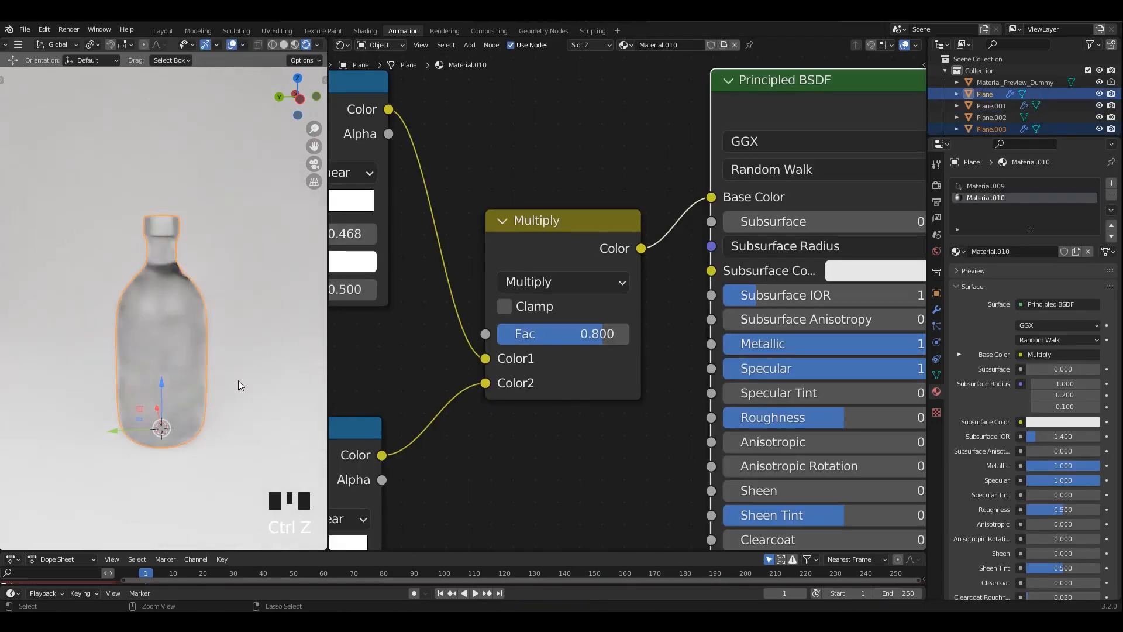
{"action": "middle_click_drag", "start_coordinate": [219, 287], "coordinate": [211, 317], "text": "alt"}
{"action": "scroll", "coordinate": [206, 319], "scroll_direction": "up", "scroll_amount": 2}
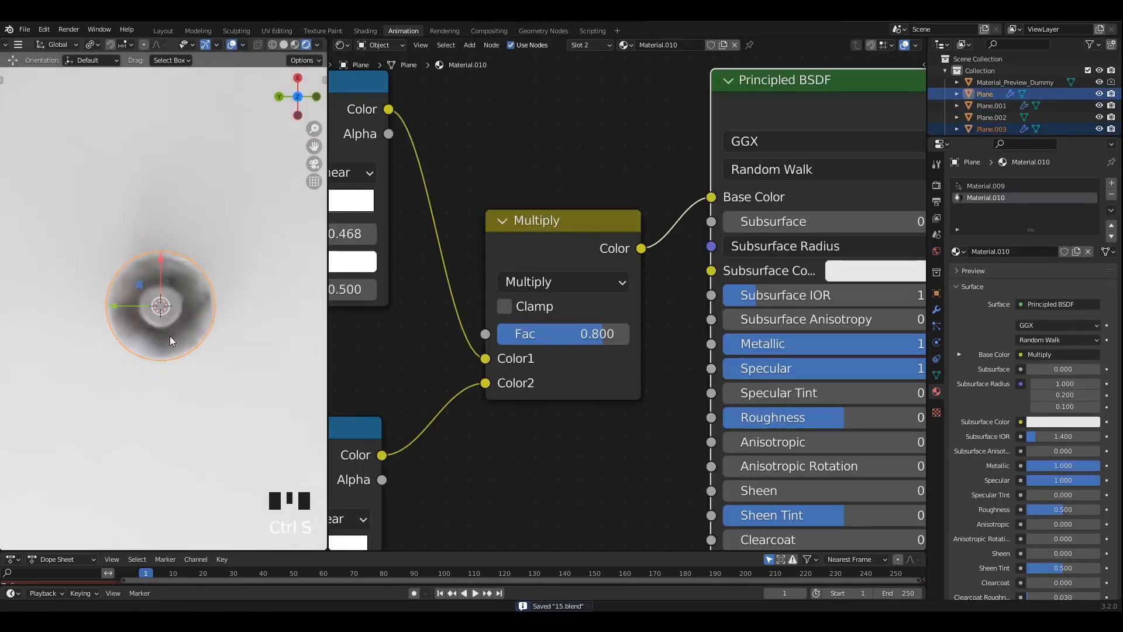
{"action": "middle_click_drag", "start_coordinate": [240, 245], "coordinate": [276, 272], "text": "shift"}
{"action": "key", "text": "shift+d"}
{"action": "left_click", "coordinate": [258, 266]}
- Duplicate the copied bottle and liquid and move the new pair to the opposite side of the original
{"action": "scroll", "coordinate": [258, 267], "scroll_direction": "down", "scroll_amount": 1}
{"action": "key", "text": "shift+d"}
{"action": "right_click", "coordinate": [274, 276]}
{"action": "left_click_drag", "start_coordinate": [206, 275], "coordinate": [52, 279]}
{"action": "scroll", "coordinate": [205, 279], "scroll_direction": "up", "scroll_amount": 1}
- View the three bottles from the front, save the file, and select the rear bottle on the right side of the group
{"action": "middle_click_drag", "start_coordinate": [198, 253], "coordinate": [206, 283]}
{"action": "key", "text": "ctrl+s"}
{"action": "left_click", "coordinate": [282, 310]}
{"action": "key", "text": "Left"}
{"action": "key", "text": "Left"}
{"action": "key", "text": "Left"}
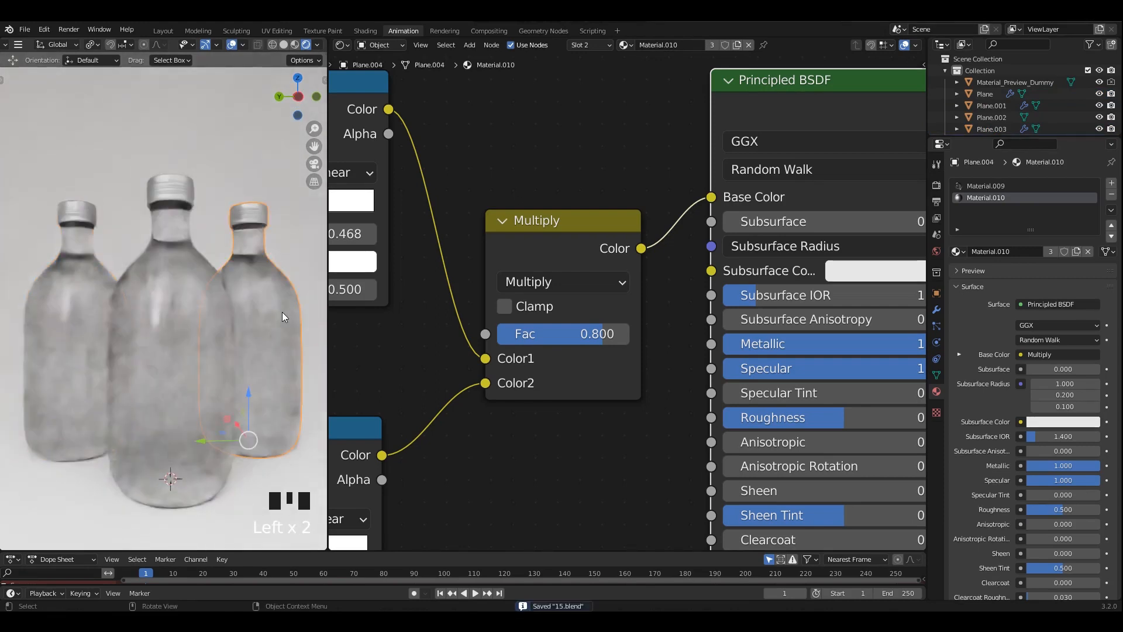
- Hide the glass of the right rear bottle, select the liquid inside it and open its base color
{"action": "left_click", "coordinate": [274, 310]}
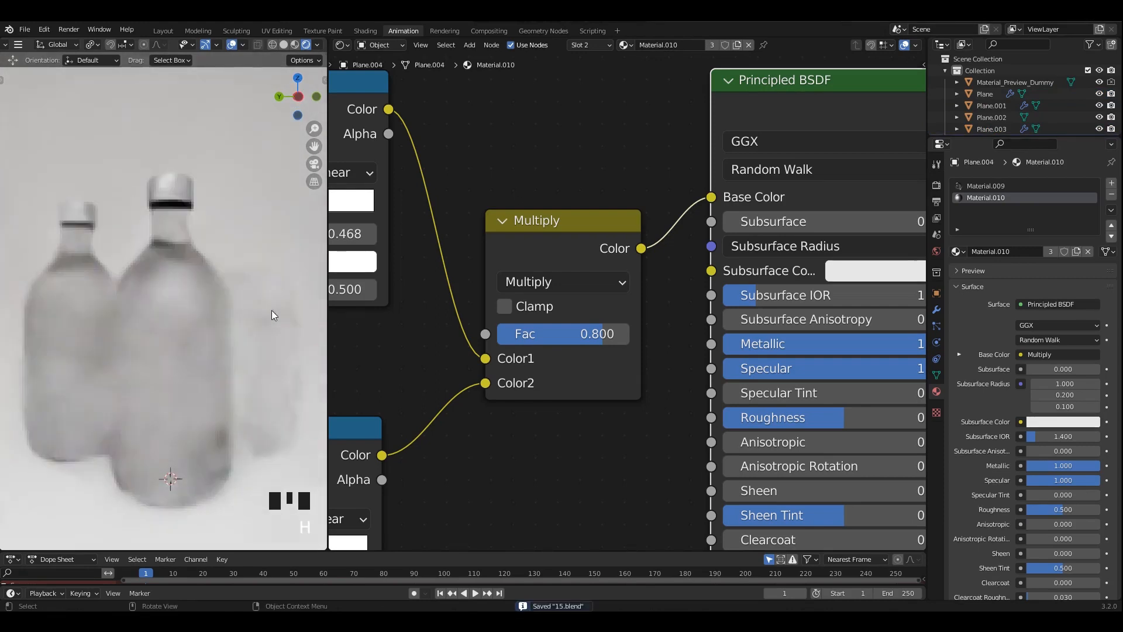
{"action": "left_click", "coordinate": [728, 234]}
{"action": "left_click", "coordinate": [778, 340]}
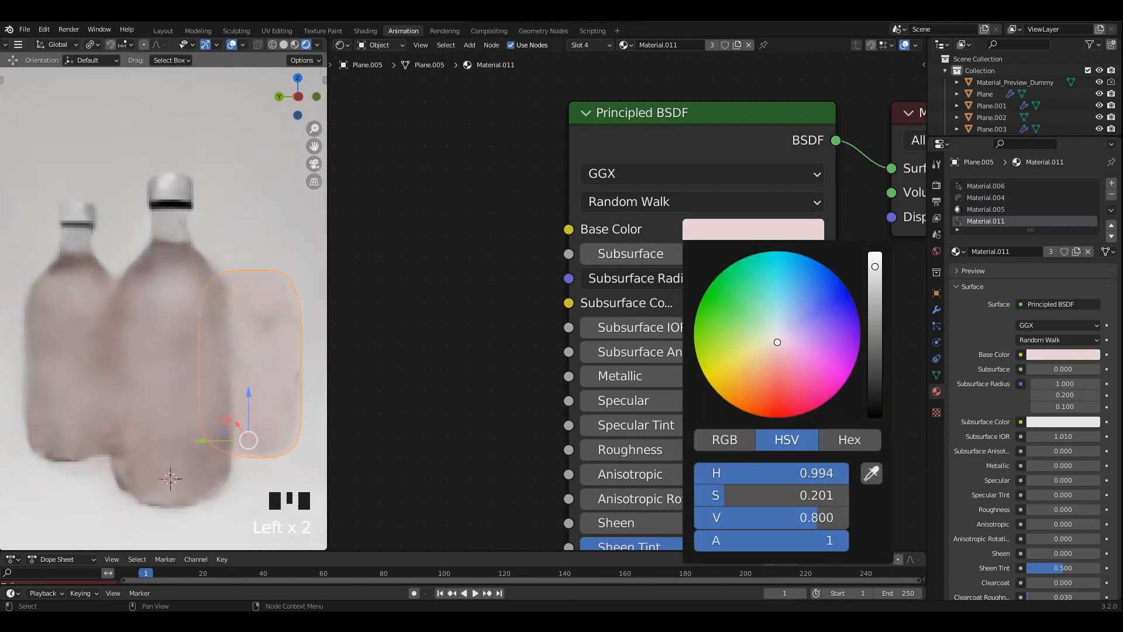
{"action": "left_click", "coordinate": [711, 45]}
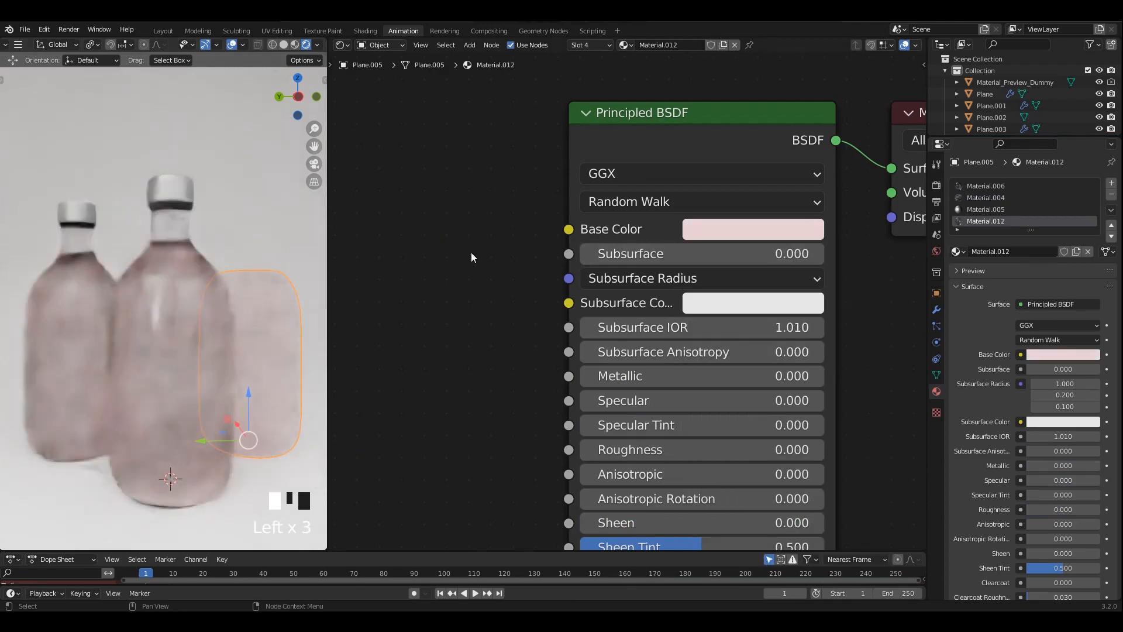
{"action": "key", "text": "ctrl+z"}
{"action": "key", "text": "ctrl+z"}
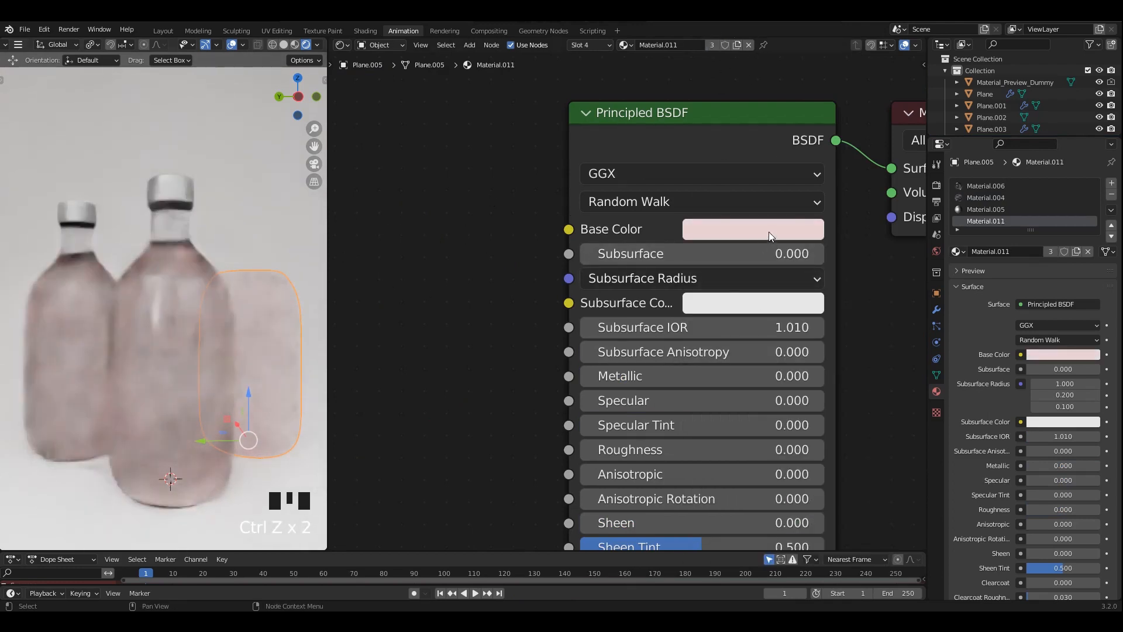
- Sample the white subsurface color as the base color of the liquid material shared by all three bottles
{"action": "left_click", "coordinate": [750, 229]}
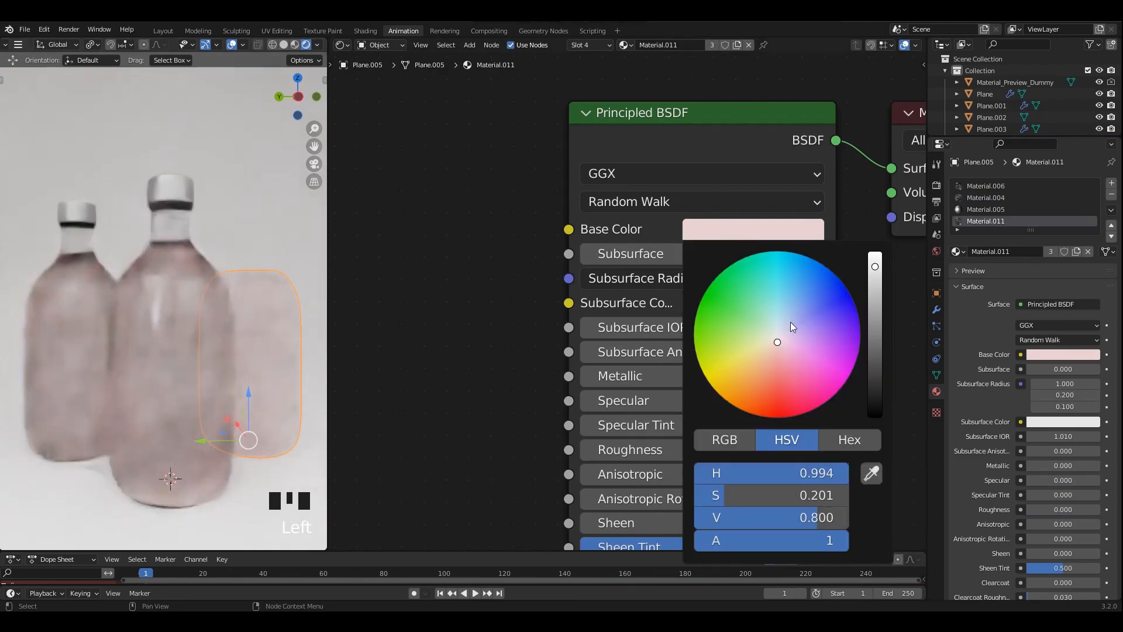
{"action": "left_click", "coordinate": [871, 473]}
{"action": "left_click", "coordinate": [762, 302]}
{"action": "left_click", "coordinate": [720, 229]}
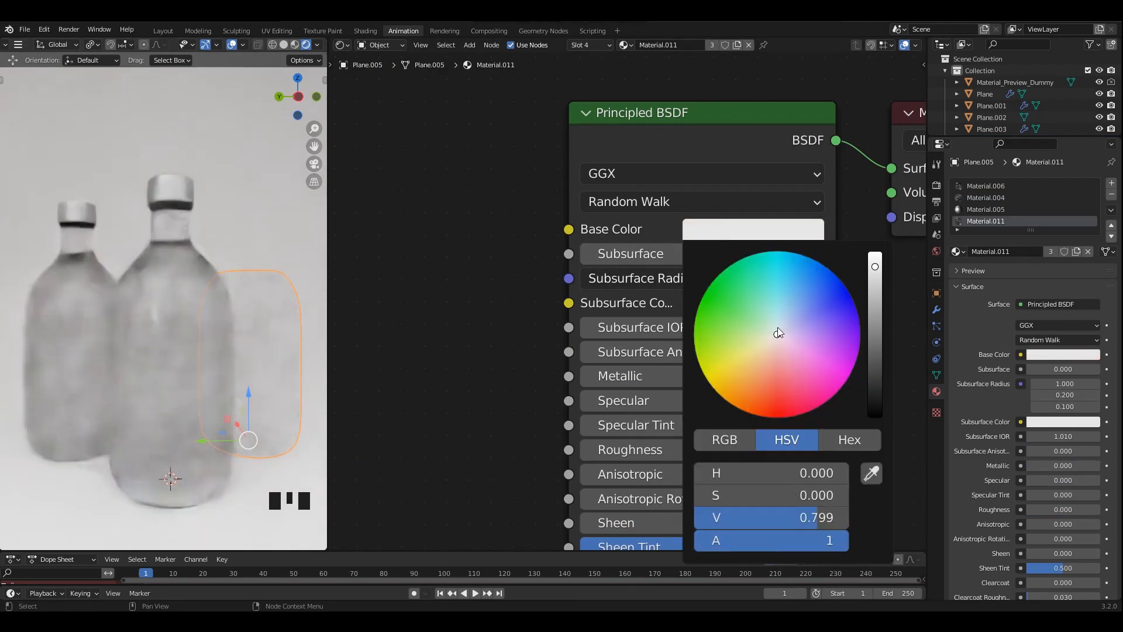
- Make the right bottle's liquid material single-user and set its base color to golden yellow
{"action": "left_click", "coordinate": [712, 45]}
{"action": "left_click", "coordinate": [765, 227]}
{"action": "left_click_drag", "start_coordinate": [775, 362], "coordinate": [732, 371]}
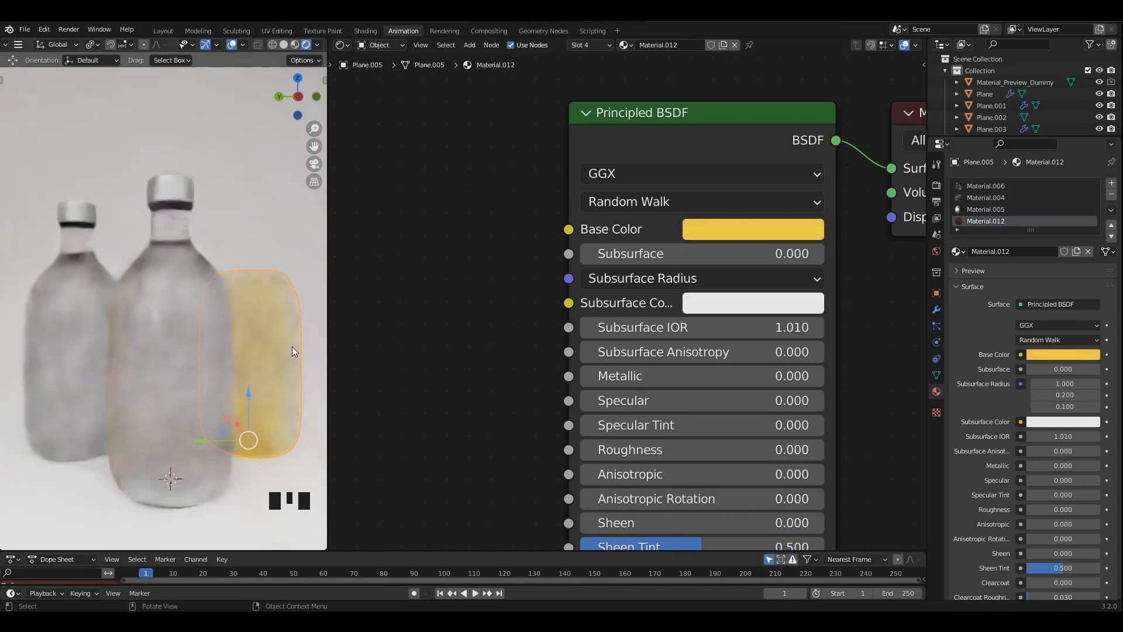
- Hide the front bottle's glass, select the liquid inside it and open its base color
{"action": "left_click", "coordinate": [209, 353]}
{"action": "key", "text": "h"}
{"action": "left_click", "coordinate": [202, 344]}
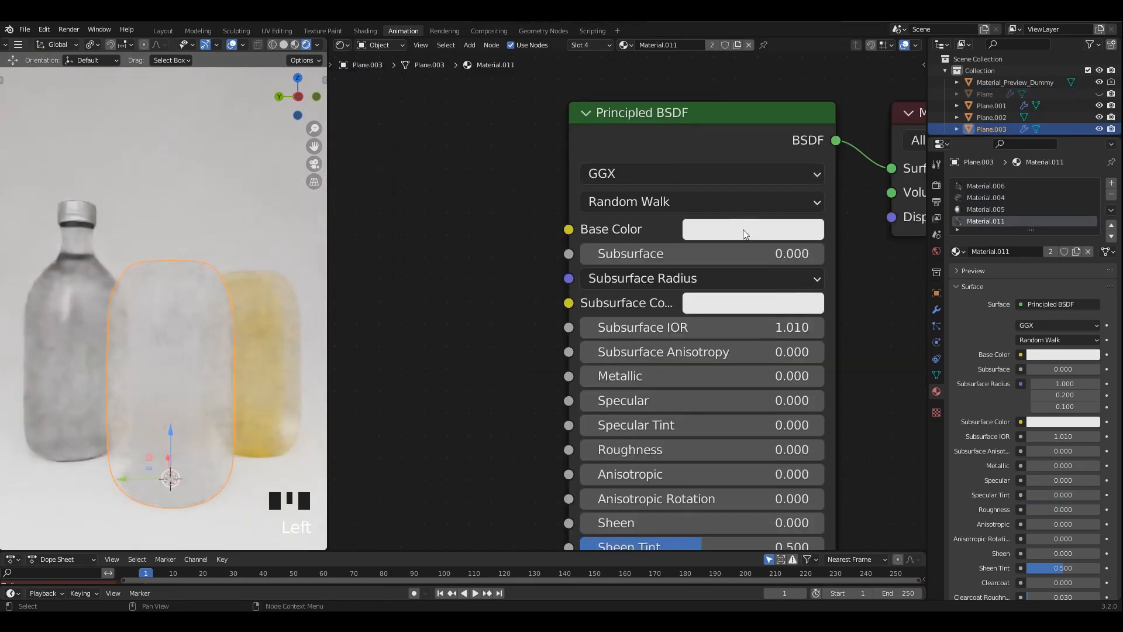
{"action": "left_click", "coordinate": [743, 234]}
- Hide the glass of the left rear bottle and select its liquid for a color change
{"action": "left_click", "coordinate": [75, 256]}
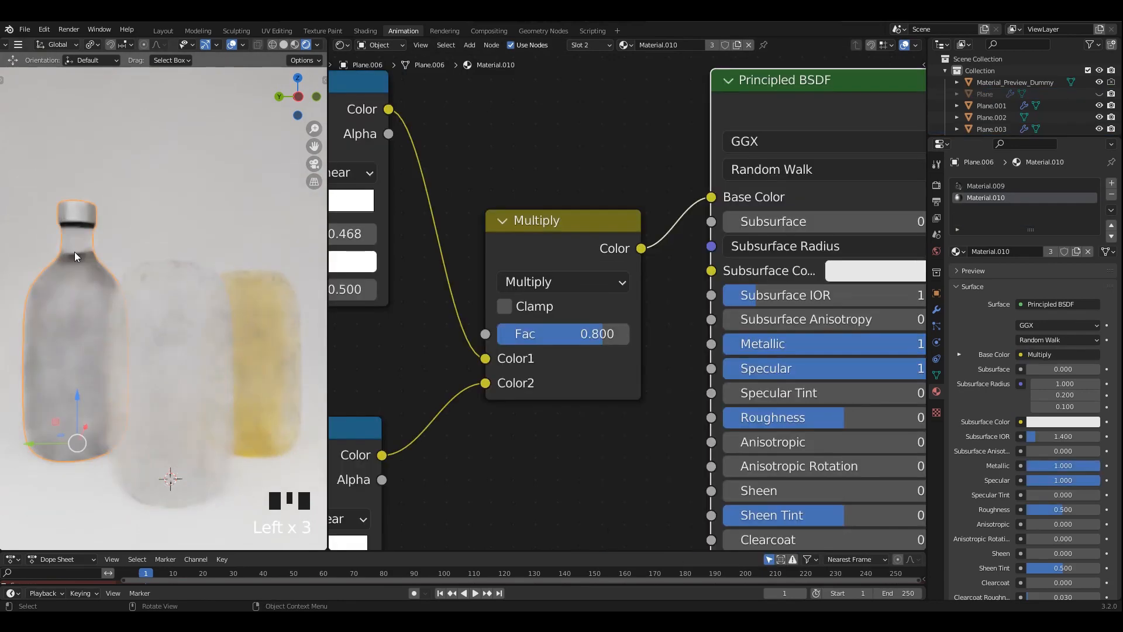
{"action": "key", "text": "h"}
{"action": "left_click", "coordinate": [79, 278]}
{"action": "left_click", "coordinate": [725, 230]}
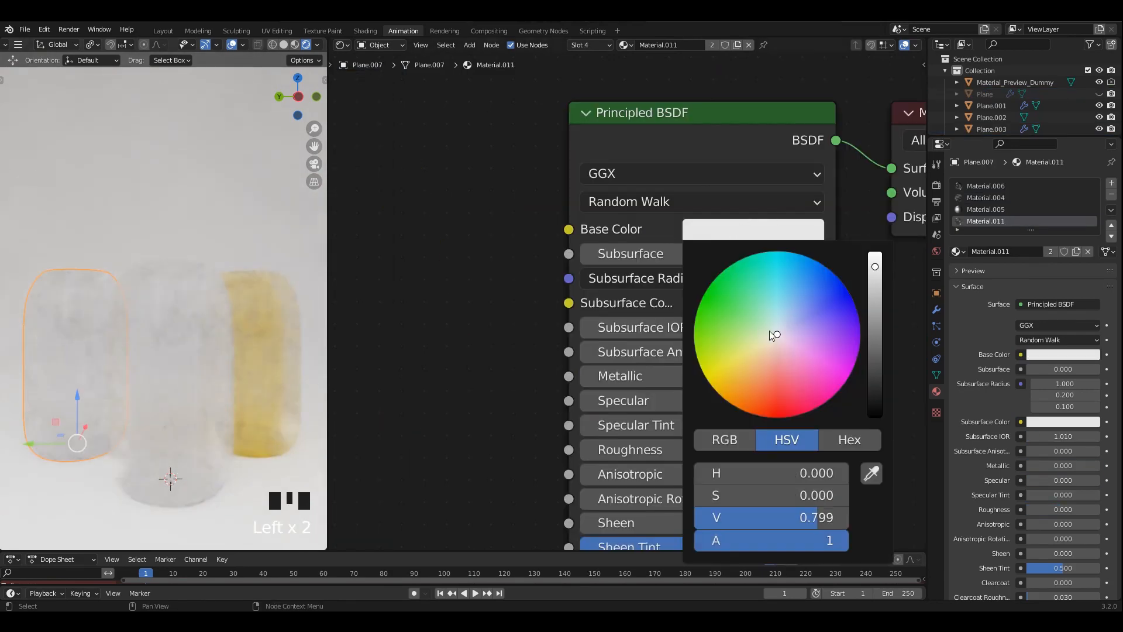
{"action": "left_click", "coordinate": [773, 413]}
{"action": "key", "text": "ctrl+z"}
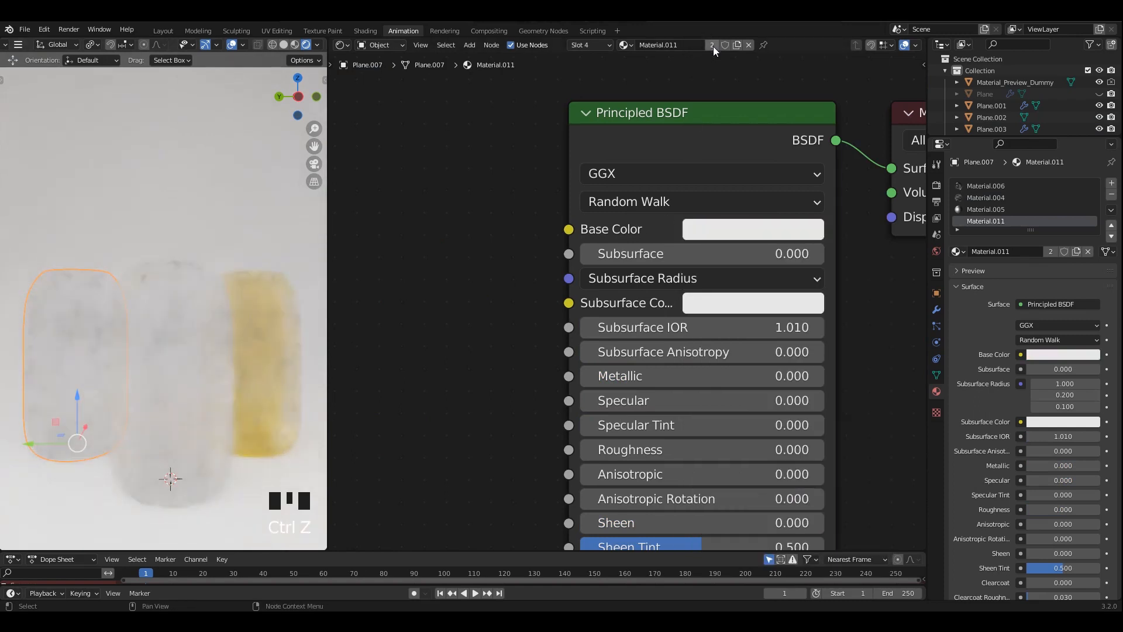
- Make the left liquid's material single-user and set its base color to red (H 0.999, S 0.987, V 0.799)
{"action": "left_click", "coordinate": [713, 46]}
{"action": "left_click", "coordinate": [755, 230]}
{"action": "left_click", "coordinate": [779, 409]}
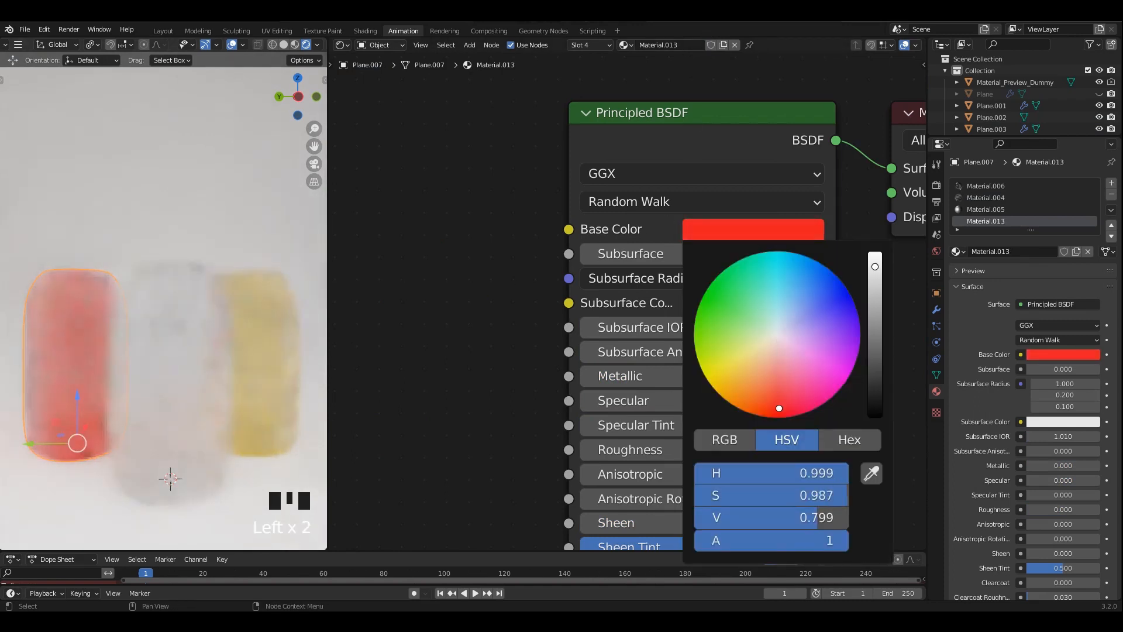
- Save the file and bring all hidden glass bottles back into view
{"action": "left_click", "coordinate": [242, 233]}
{"action": "key", "text": "ctrl+s"}
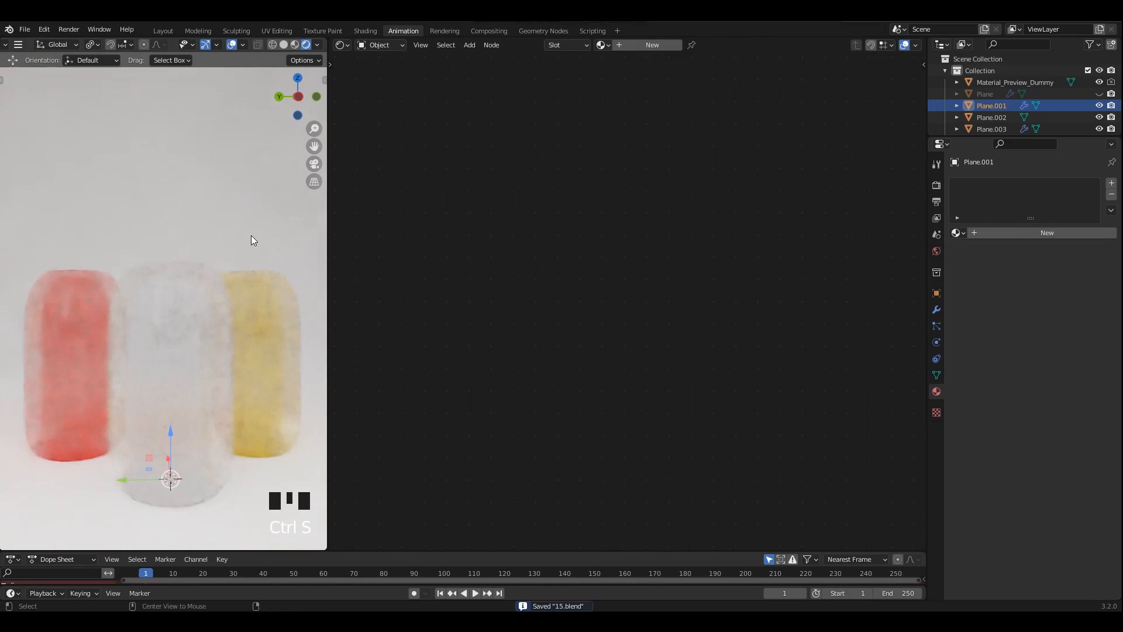
{"action": "key", "text": "alt+h"}
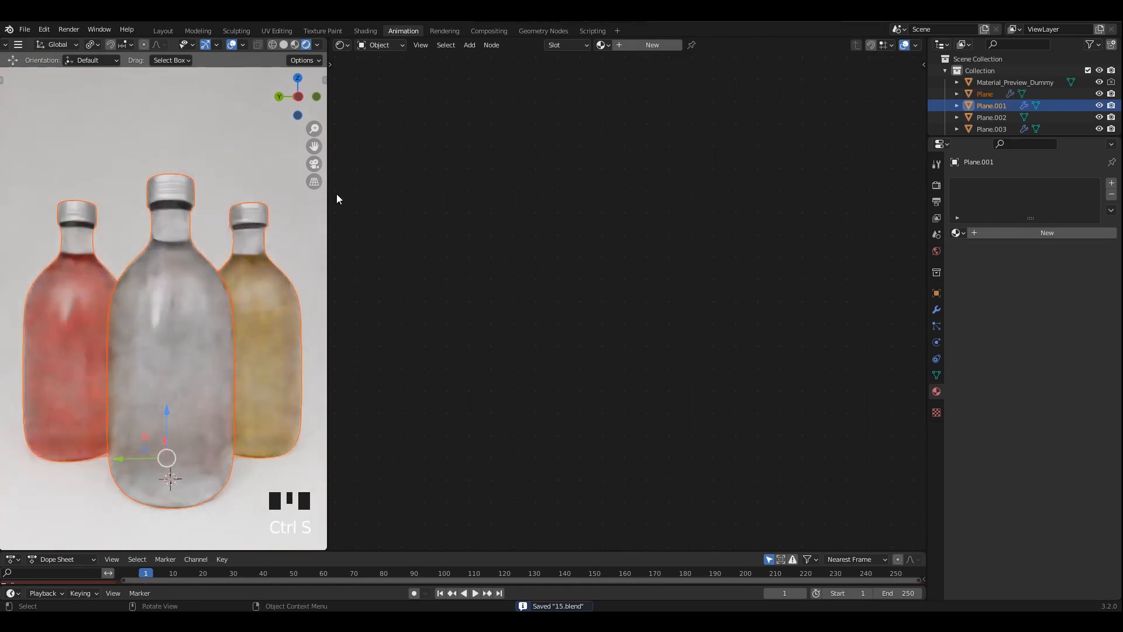
- Replace the shader editor with a second 3D viewport showing the bottles and lights, and save the file
{"action": "left_click", "coordinate": [342, 45]}
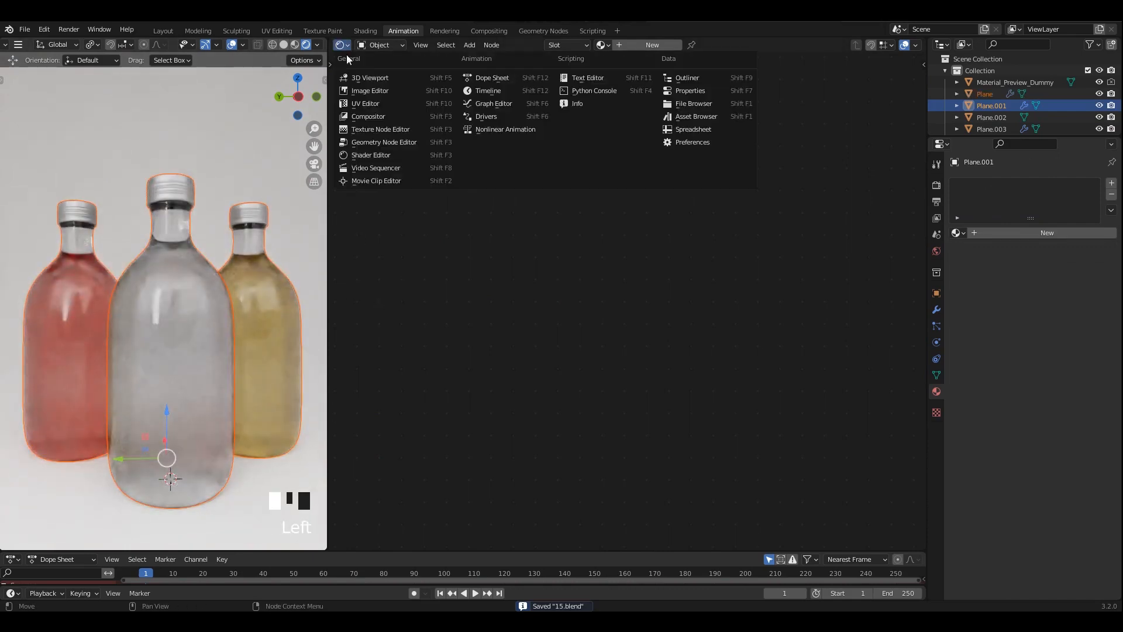
{"action": "left_click", "coordinate": [371, 79]}
{"action": "scroll", "coordinate": [528, 278], "scroll_direction": "down", "scroll_amount": 5}
{"action": "middle_click_drag", "start_coordinate": [527, 278], "coordinate": [565, 267]}
{"action": "middle_click_drag", "start_coordinate": [565, 267], "coordinate": [469, 195], "text": "shift"}
{"action": "key", "text": "ctrl+s"}
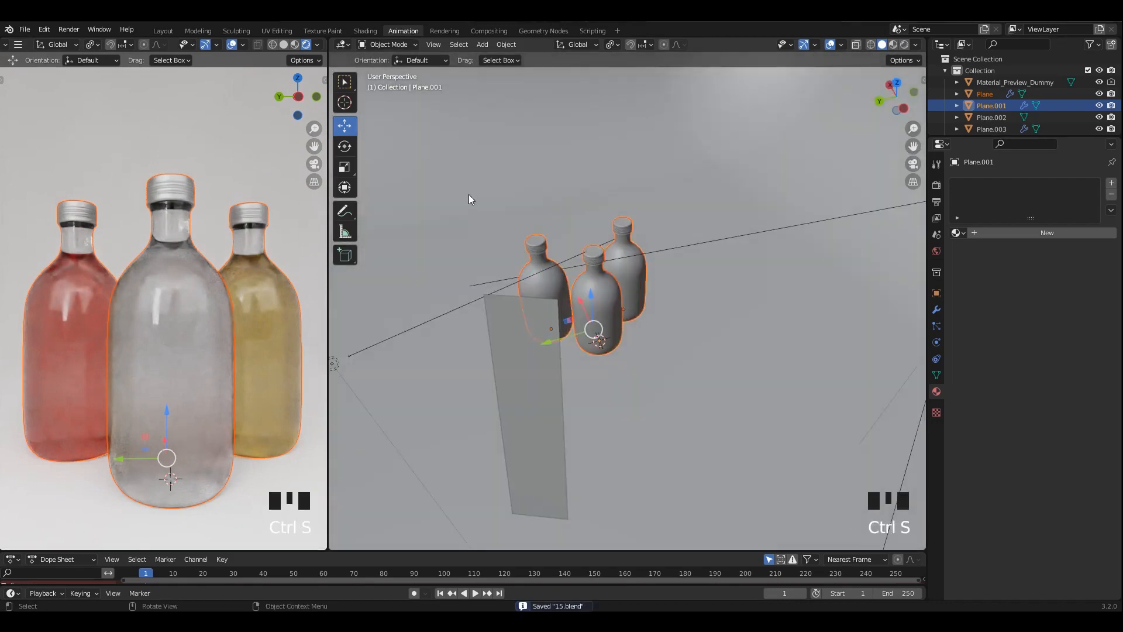
- Add a plane under the bottles and scale it up by about 1.85
{"action": "key", "text": "shift+a"}
{"action": "mouse_move", "coordinate": [469, 195]}
{"action": "left_click", "coordinate": [519, 194]}
{"action": "scroll", "coordinate": [536, 293], "scroll_direction": "down", "scroll_amount": 2}
{"action": "key", "text": "ctrl+KP_3"}
{"action": "scroll", "coordinate": [624, 333], "scroll_direction": "up", "scroll_amount": 2}
{"action": "key", "text": "s"}
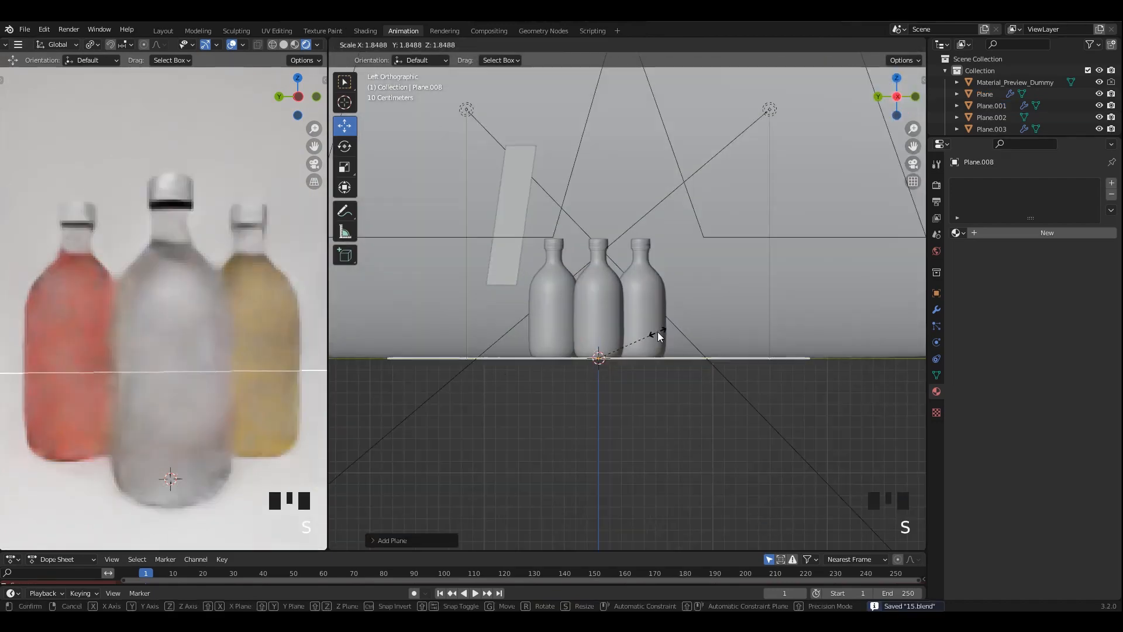
{"action": "left_click", "coordinate": [658, 331]}
- Select the three bottles with their liquids and the lights, leaving the curved backdrop out of the selection
{"action": "scroll", "coordinate": [620, 328], "scroll_direction": "up", "scroll_amount": 3}
{"action": "middle_click_drag", "start_coordinate": [571, 326], "coordinate": [602, 289], "text": "shift"}
{"action": "left_click", "coordinate": [645, 243], "text": "shift"}
{"action": "left_click", "coordinate": [582, 239], "text": "shift"}
{"action": "left_click", "coordinate": [508, 234], "text": "shift"}
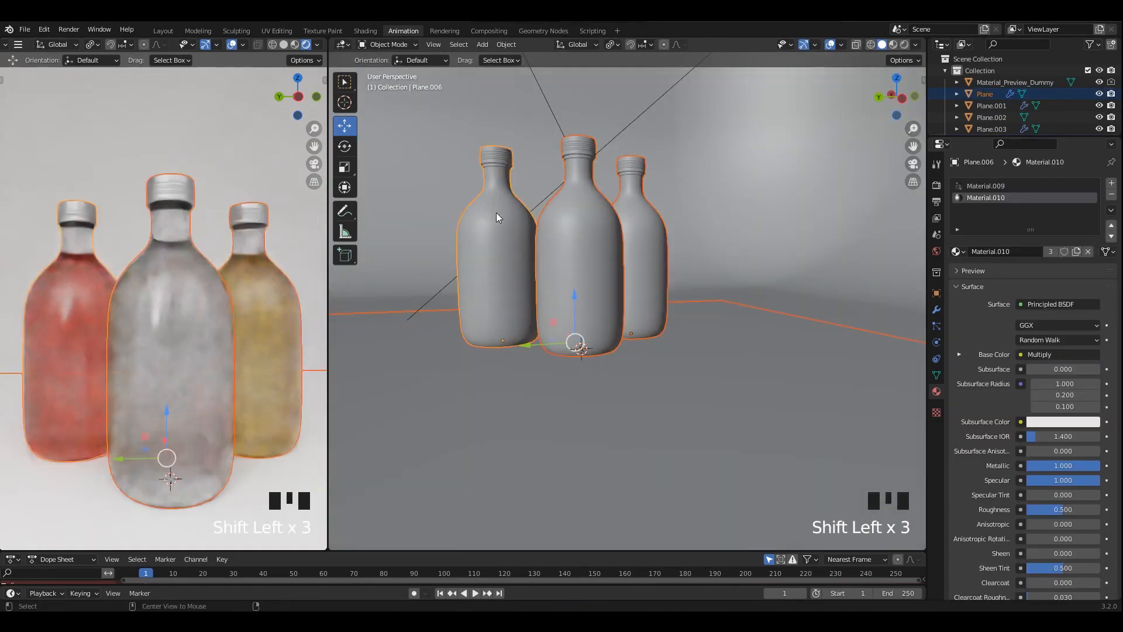
{"action": "middle_click_drag", "start_coordinate": [496, 218], "coordinate": [459, 188], "text": "alt"}
{"action": "scroll", "coordinate": [735, 265], "scroll_direction": "down", "scroll_amount": 7}
{"action": "middle_click_drag", "start_coordinate": [702, 251], "coordinate": [838, 298]}
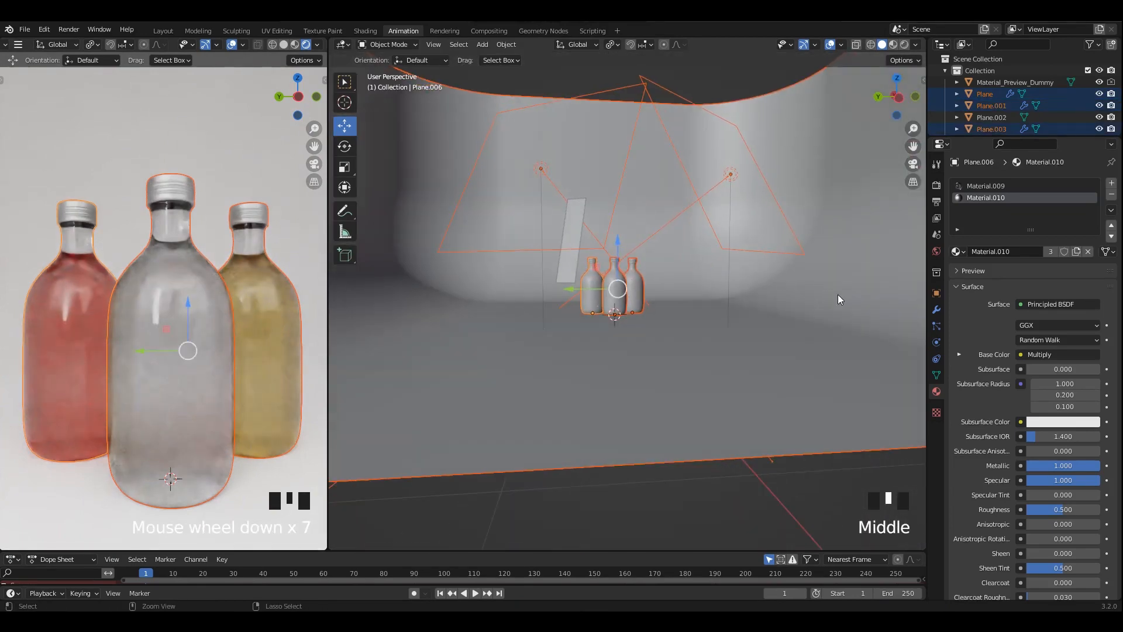
{"action": "scroll", "coordinate": [830, 339], "scroll_direction": "down", "scroll_amount": 2}
{"action": "middle_click_drag", "start_coordinate": [830, 339], "coordinate": [609, 271], "text": "alt"}
{"action": "scroll", "coordinate": [579, 228], "scroll_direction": "up", "scroll_amount": 5}
{"action": "middle_click_drag", "start_coordinate": [580, 228], "coordinate": [629, 174]}
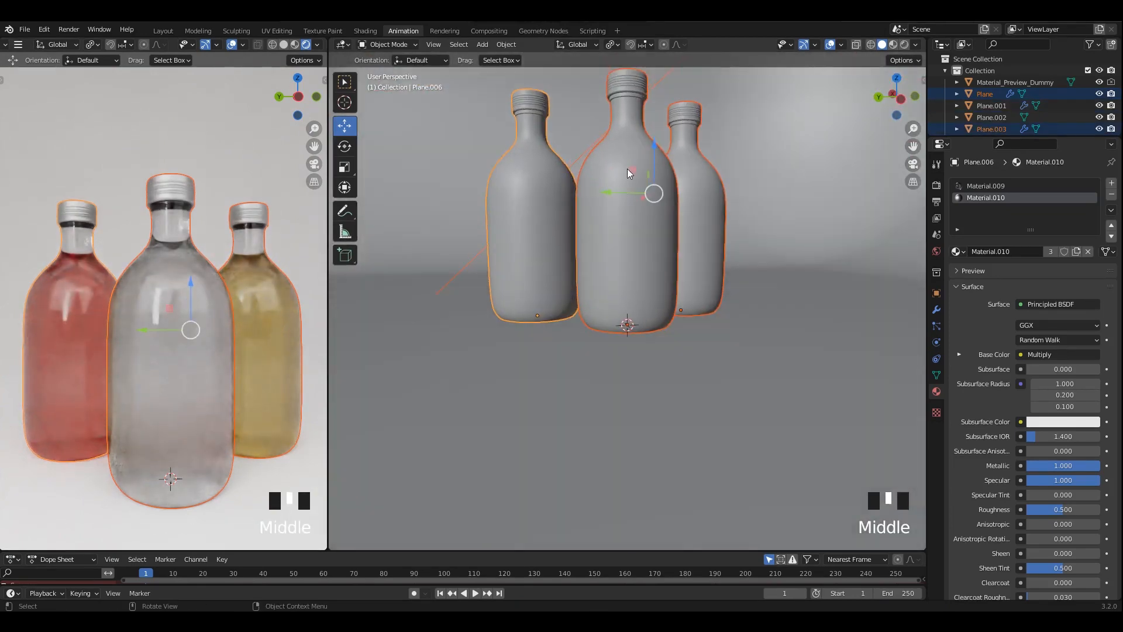
- Try raising the selected bottles slightly, undo the move, and isolate the selection in local view
{"action": "left_click_drag", "start_coordinate": [654, 193], "coordinate": [656, 178]}
{"action": "middle_click_drag", "start_coordinate": [656, 178], "coordinate": [640, 231]}
{"action": "key", "text": "ctrl+z"}
{"action": "key", "text": "KP_Divide"}
{"action": "scroll", "coordinate": [735, 309], "scroll_direction": "up", "scroll_amount": 3}
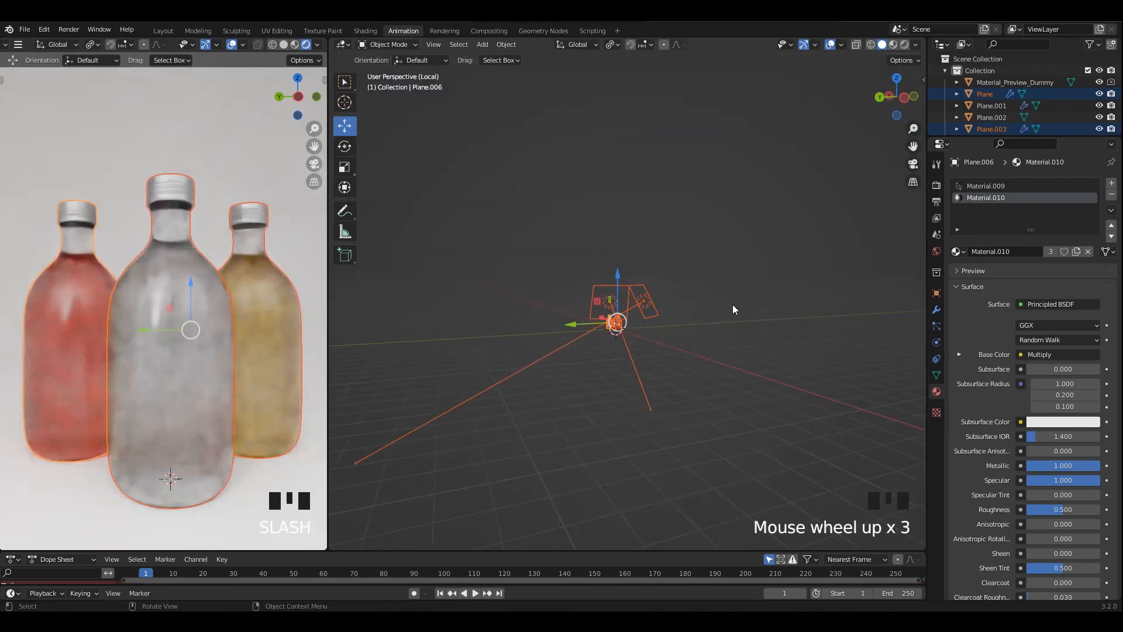
{"action": "left_click", "coordinate": [620, 364]}
{"action": "scroll", "coordinate": [611, 316], "scroll_direction": "up", "scroll_amount": 7}
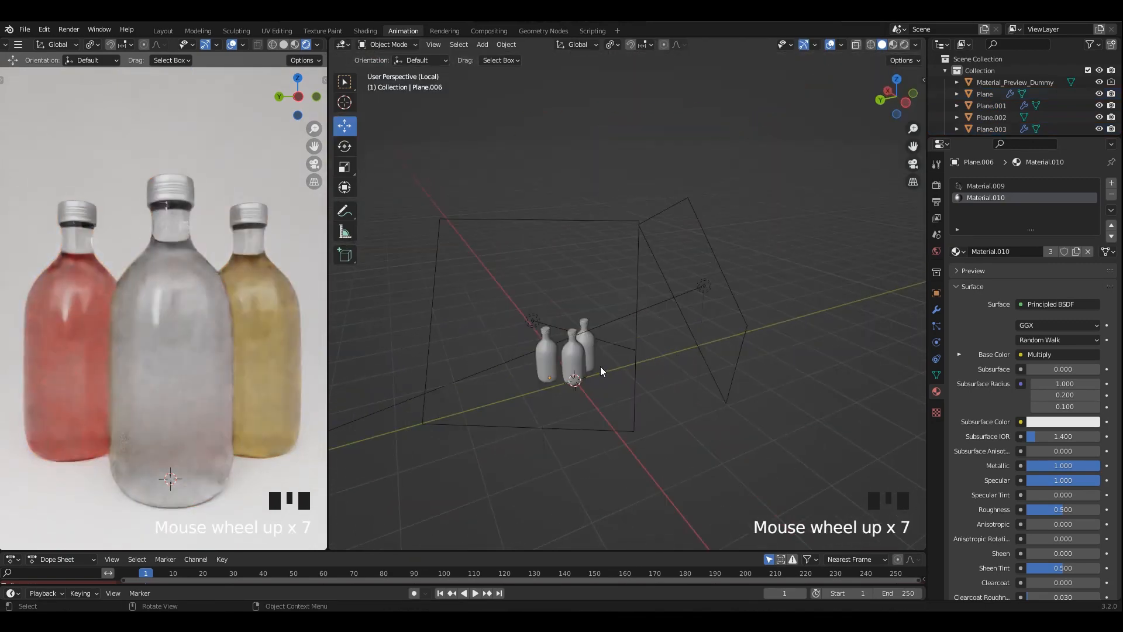
{"action": "middle_click_drag", "start_coordinate": [600, 367], "coordinate": [656, 253], "text": "shift"}
- Undo the recent selection changes, save the file and leave local view
{"action": "key", "text": "ctrl+z"}
{"action": "key", "text": "ctrl+z"}
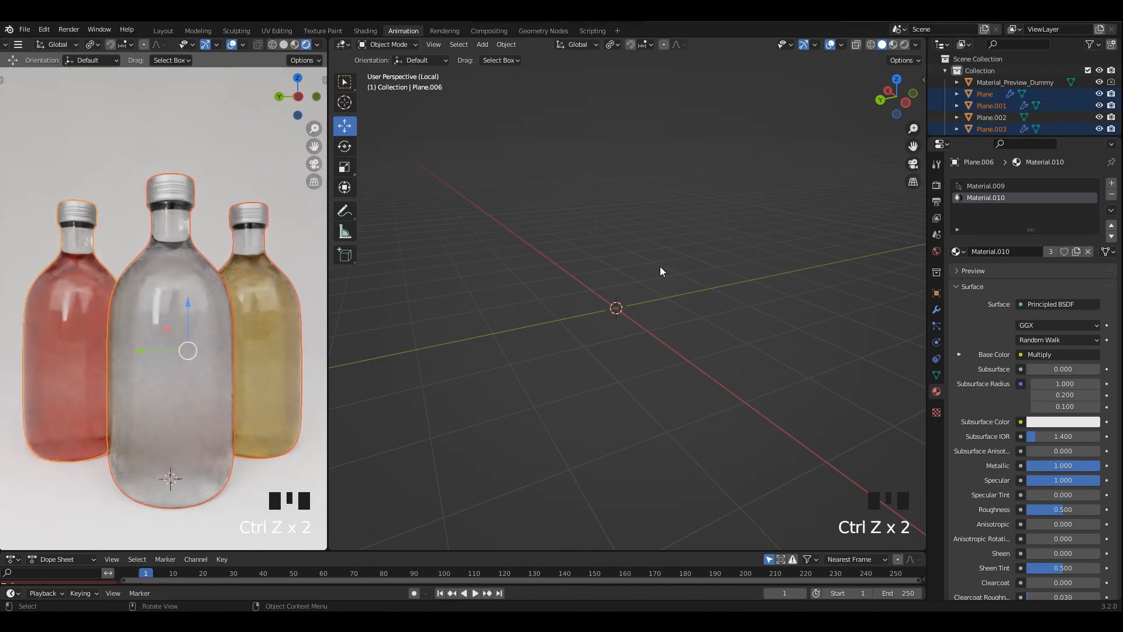
{"action": "key", "text": "ctrl+z"}
{"action": "scroll", "coordinate": [645, 275], "scroll_direction": "up", "scroll_amount": 2}
{"action": "key", "text": "ctrl+s"}
{"action": "key", "text": "slash"}
- Select the new plane under the bottles and raise it slightly along Z
{"action": "middle_click_drag", "start_coordinate": [654, 290], "coordinate": [633, 287]}
{"action": "left_click", "coordinate": [661, 285]}
{"action": "scroll", "coordinate": [627, 282], "scroll_direction": "up", "scroll_amount": 3}
{"action": "left_click_drag", "start_coordinate": [626, 282], "coordinate": [627, 275]}
{"action": "scroll", "coordinate": [641, 275], "scroll_direction": "up", "scroll_amount": 4}
{"action": "middle_click_drag", "start_coordinate": [655, 279], "coordinate": [626, 309]}
- Add the bottles and lights to the plane's selection, exclude the backdrop, and isolate the selection in local view
{"action": "scroll", "coordinate": [641, 275], "scroll_direction": "down", "scroll_amount": 2}
{"action": "scroll", "coordinate": [639, 281], "scroll_direction": "down", "scroll_amount": 3}
{"action": "scroll", "coordinate": [574, 246], "scroll_direction": "down", "scroll_amount": 3}
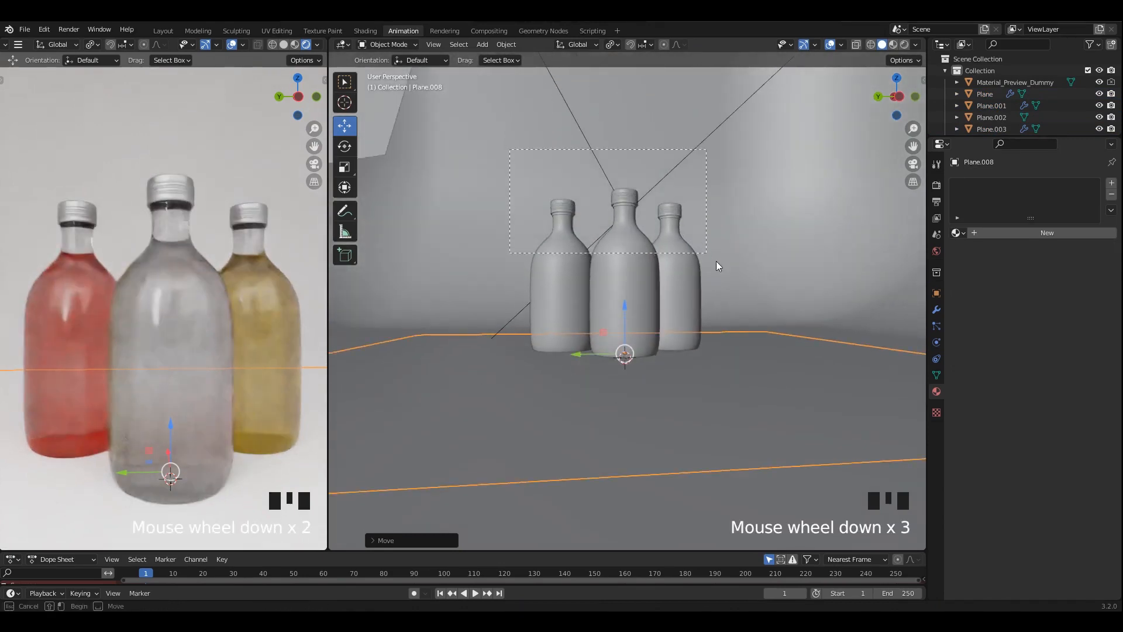
{"action": "left_click", "coordinate": [705, 267], "text": "shift"}
{"action": "scroll", "coordinate": [813, 199], "scroll_direction": "down", "scroll_amount": 11}
{"action": "left_click_drag", "start_coordinate": [828, 183], "coordinate": [785, 227], "text": "ctrl"}
{"action": "key", "text": "slash"}
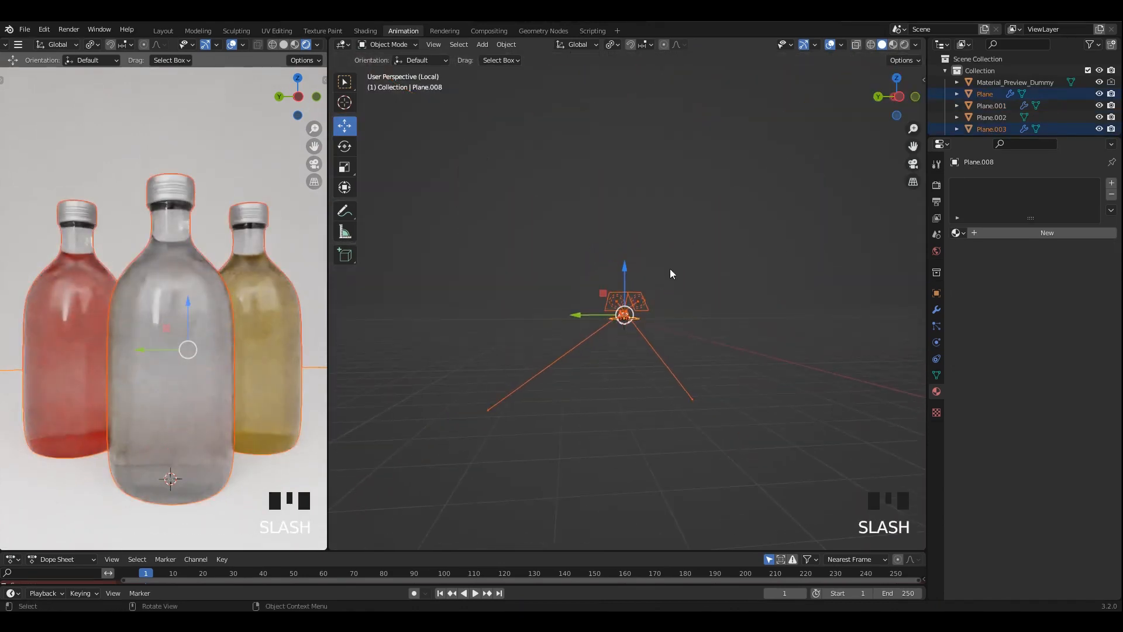
- Select only the plane and lower it slightly along Z in the left orthographic view
{"action": "scroll", "coordinate": [669, 269], "scroll_direction": "up", "scroll_amount": 4}
{"action": "key", "text": "grave"}
{"action": "left_click", "coordinate": [725, 384]}
{"action": "left_click", "coordinate": [641, 321]}
{"action": "key", "text": "grave"}
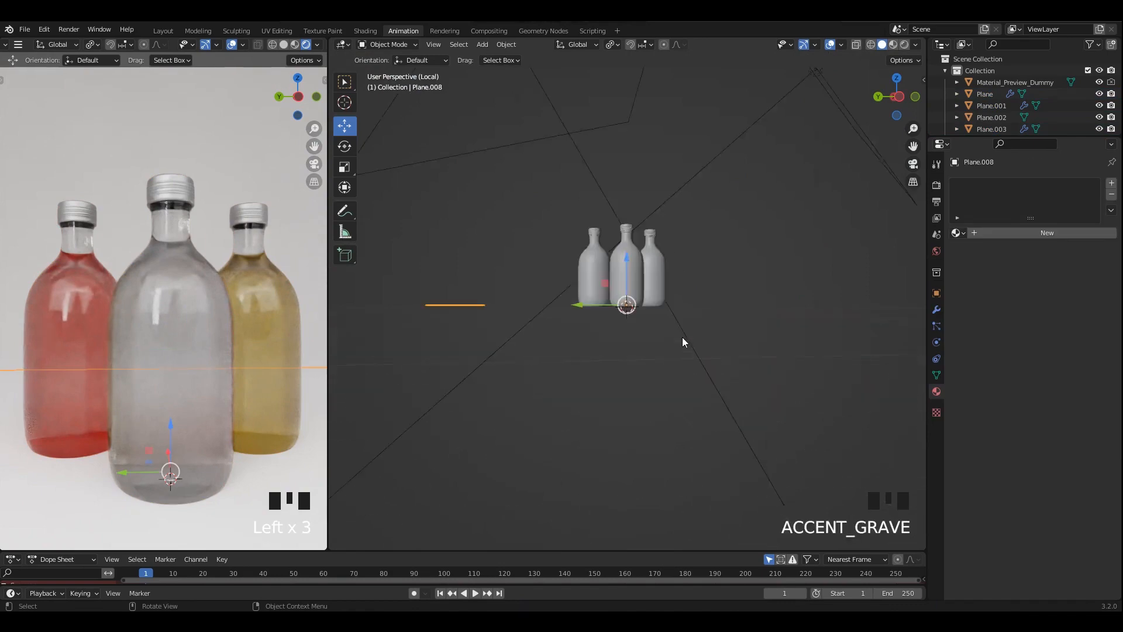
{"action": "scroll", "coordinate": [665, 303], "scroll_direction": "up", "scroll_amount": 8}
{"action": "left_click_drag", "start_coordinate": [628, 253], "coordinate": [628, 260]}
{"action": "scroll", "coordinate": [627, 259], "scroll_direction": "down", "scroll_amount": 7}
{"action": "middle_click_drag", "start_coordinate": [544, 216], "coordinate": [543, 219], "text": "shift"}
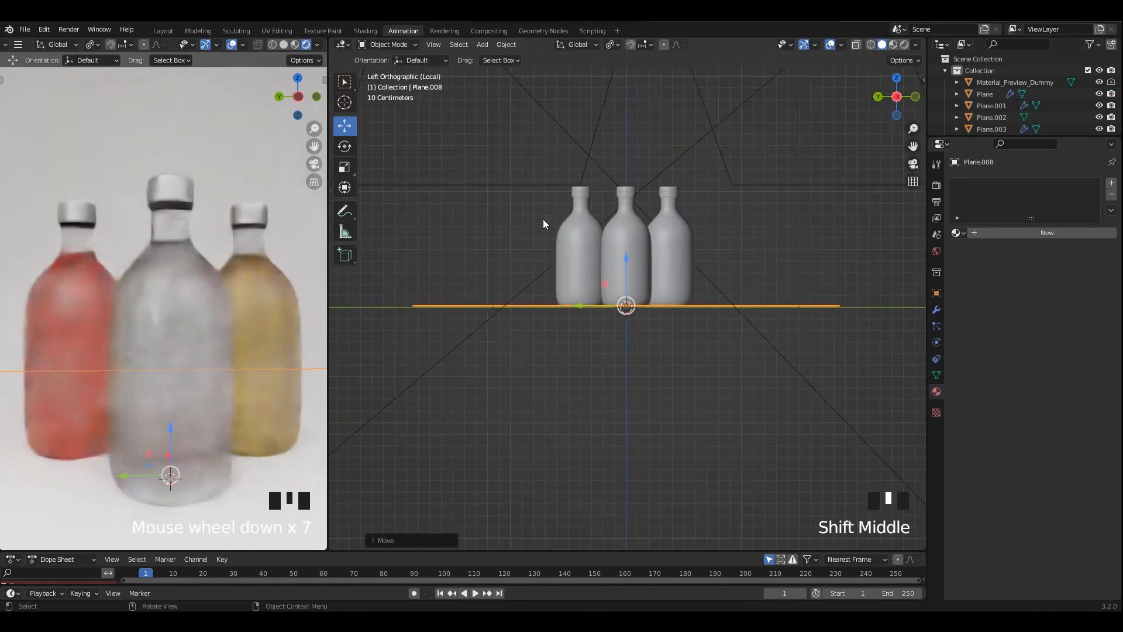
- Invert the selection and raise the bottles, liquids and lights slightly along Z above the plane
{"action": "key", "text": "ctrl+i"}
{"action": "scroll", "coordinate": [612, 261], "scroll_direction": "up", "scroll_amount": 4}
{"action": "middle_click_drag", "start_coordinate": [612, 261], "coordinate": [618, 273], "text": "shift"}
{"action": "scroll", "coordinate": [625, 203], "scroll_direction": "up", "scroll_amount": 4}
{"action": "middle_click_drag", "start_coordinate": [624, 205], "coordinate": [643, 229], "text": "shift"}
{"action": "scroll", "coordinate": [625, 226], "scroll_direction": "down", "scroll_amount": 2}
{"action": "middle_click_drag", "start_coordinate": [643, 230], "coordinate": [665, 234], "text": "shift"}
{"action": "key", "text": "g"}
{"action": "key", "text": "z"}
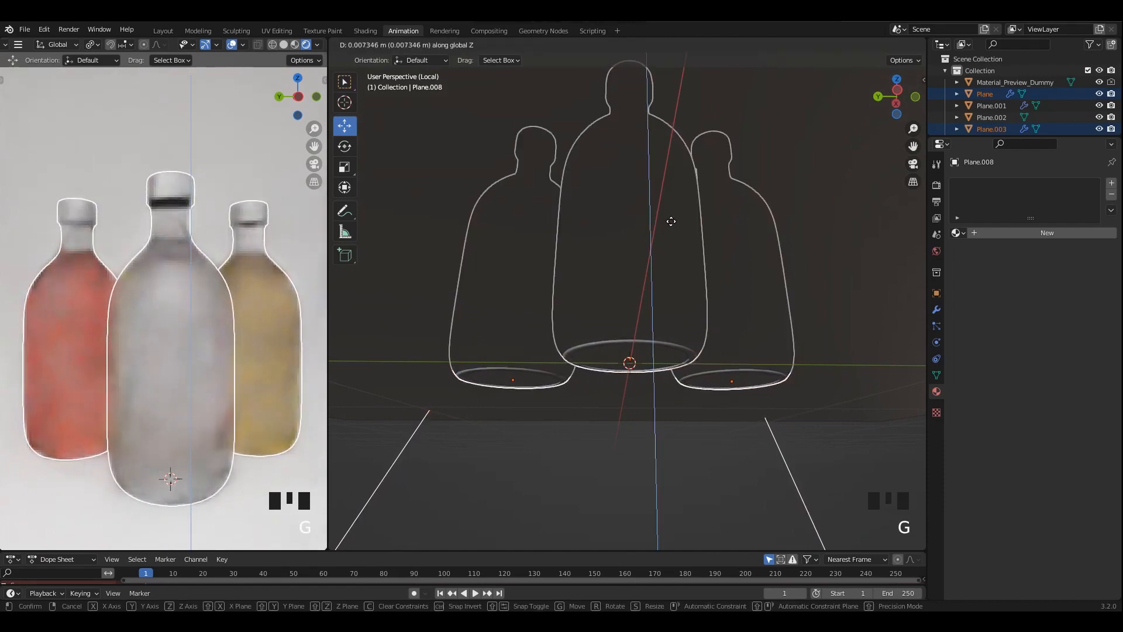
{"action": "left_click", "coordinate": [676, 211]}
- Select the plane beneath the bottles, scale it up and save the file
{"action": "scroll", "coordinate": [672, 222], "scroll_direction": "down", "scroll_amount": 6}
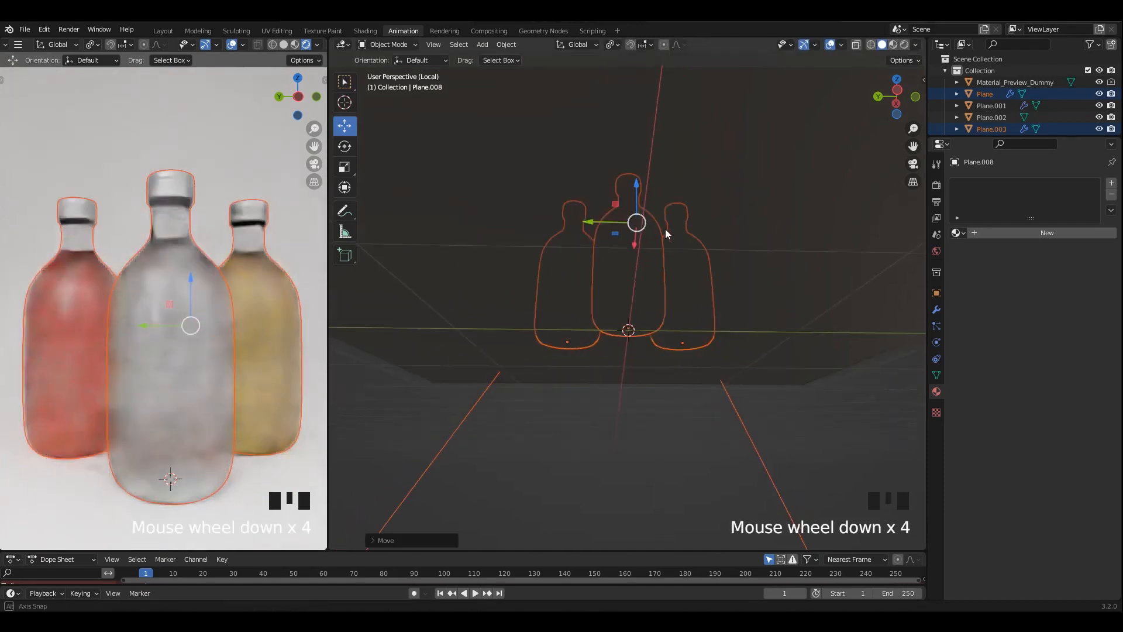
{"action": "middle_click_drag", "start_coordinate": [667, 234], "coordinate": [702, 300]}
{"action": "left_click", "coordinate": [707, 311]}
{"action": "key", "text": "s"}
{"action": "left_click", "coordinate": [794, 302]}
{"action": "key", "text": "ctrl+s"}
- Switch to the Shading workspace and view the bottles from the front in rendered shading
{"action": "left_click", "coordinate": [365, 30]}
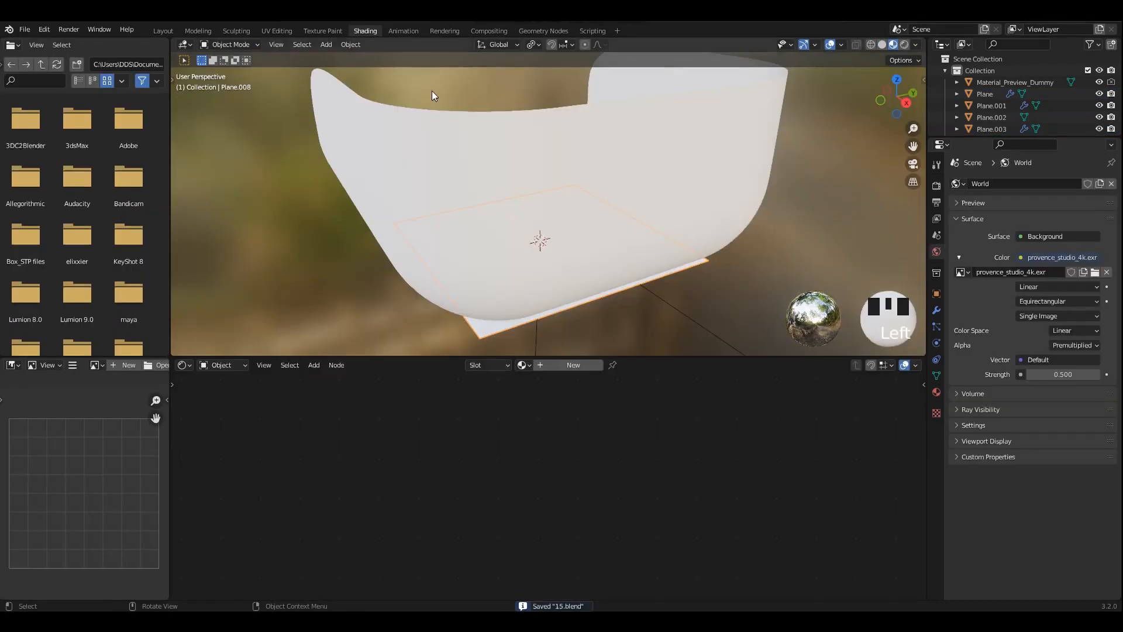
{"action": "middle_click_drag", "start_coordinate": [432, 90], "coordinate": [672, 171]}
{"action": "scroll", "coordinate": [665, 191], "scroll_direction": "up", "scroll_amount": 4}
{"action": "scroll", "coordinate": [731, 167], "scroll_direction": "up", "scroll_amount": 3}
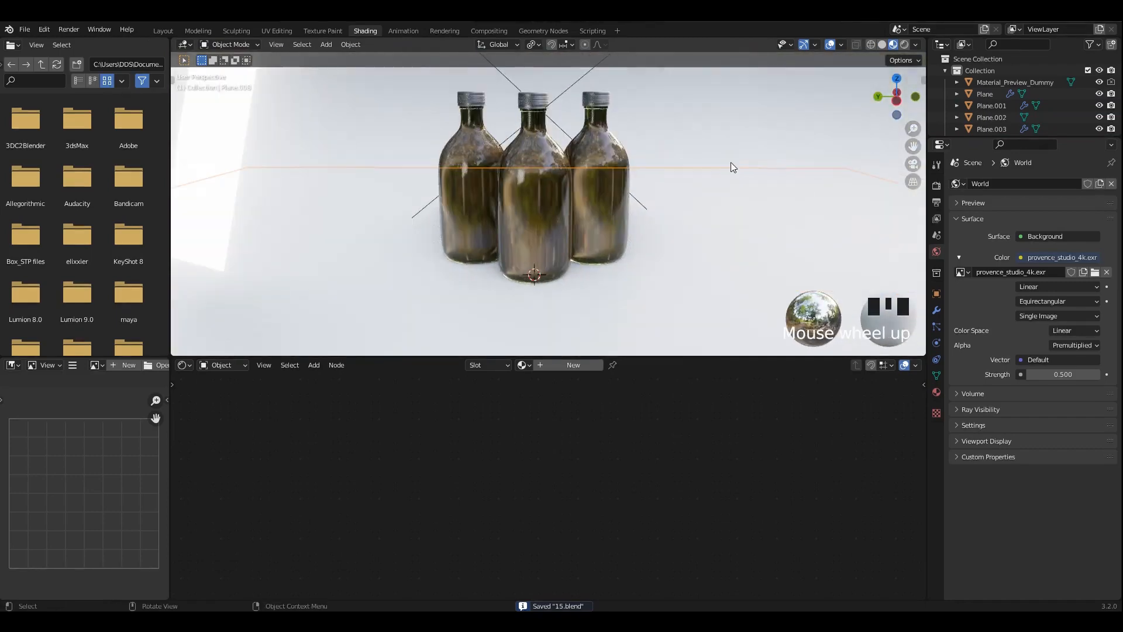
{"action": "left_click", "coordinate": [905, 45]}
{"action": "mouse_move", "coordinate": [732, 139]}
{"action": "middle_mouse_down"}
{"action": "mouse_move", "coordinate": [731, 119]}
{"action": "mouse_move", "coordinate": [729, 141]}
{"action": "middle_mouse_up"}
- Give the plane a new material with Specular 1, Specular Tint 1 and Roughness 0.145
{"action": "left_click", "coordinate": [581, 367]}
{"action": "middle_click_drag", "start_coordinate": [607, 486], "coordinate": [673, 443]}
{"action": "scroll", "coordinate": [555, 452], "scroll_direction": "up", "scroll_amount": 4}
{"action": "scroll", "coordinate": [548, 464], "scroll_direction": "up", "scroll_amount": 3}
{"action": "left_click_drag", "start_coordinate": [550, 444], "coordinate": [671, 449]}
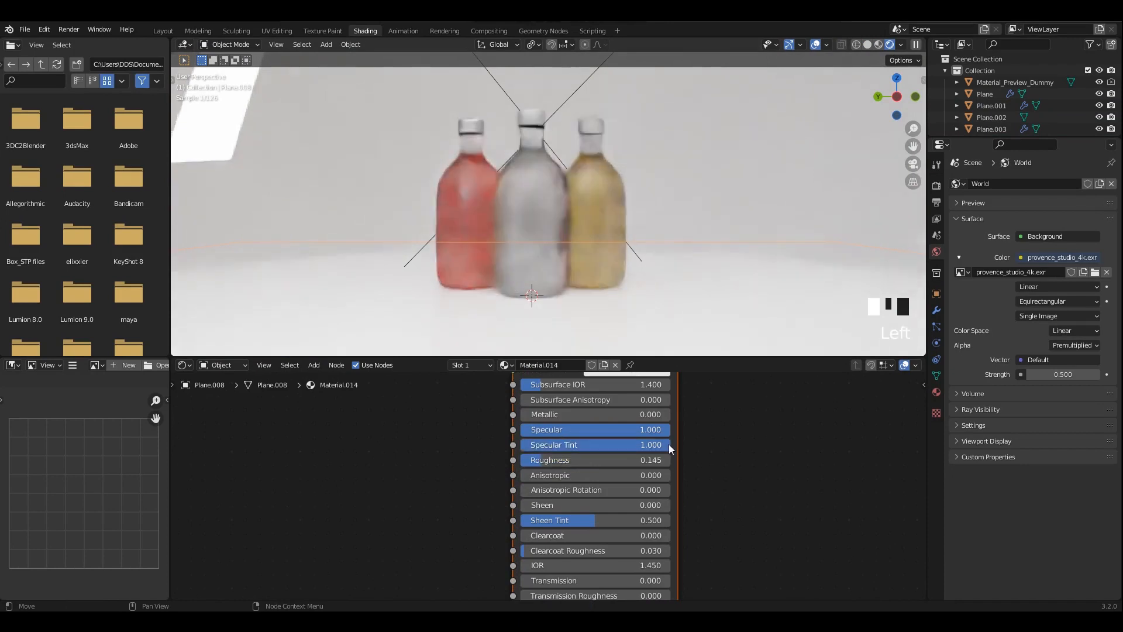
{"action": "scroll", "coordinate": [630, 502], "scroll_direction": "up", "scroll_amount": 3}
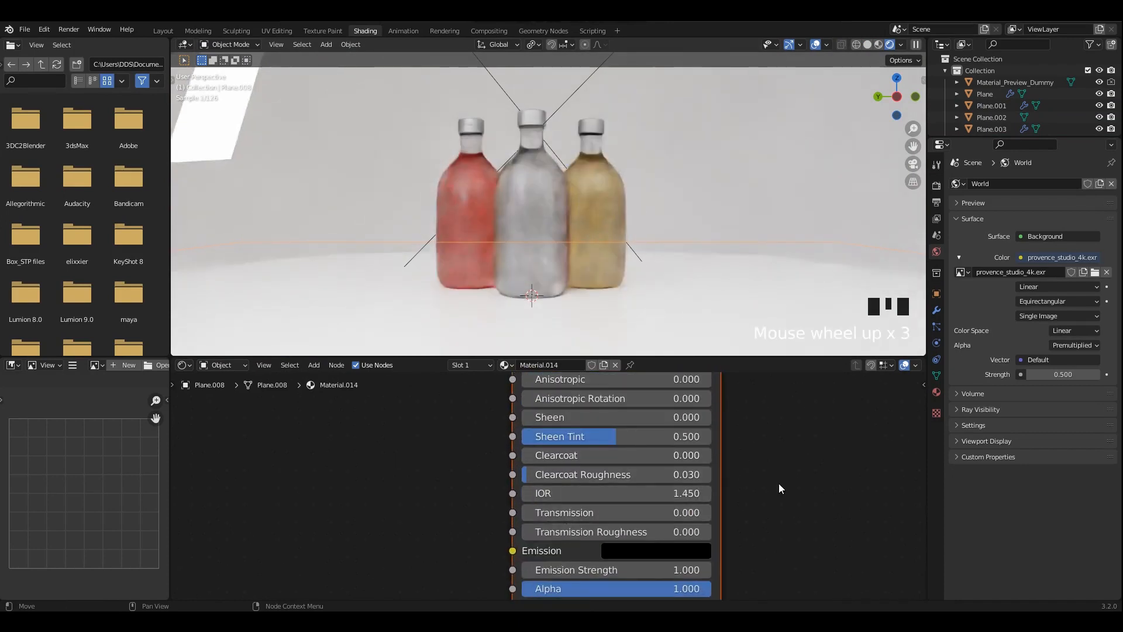
{"action": "middle_click_drag", "start_coordinate": [779, 485], "coordinate": [790, 535]}
{"action": "scroll", "coordinate": [277, 157], "scroll_direction": "down", "scroll_amount": 8}
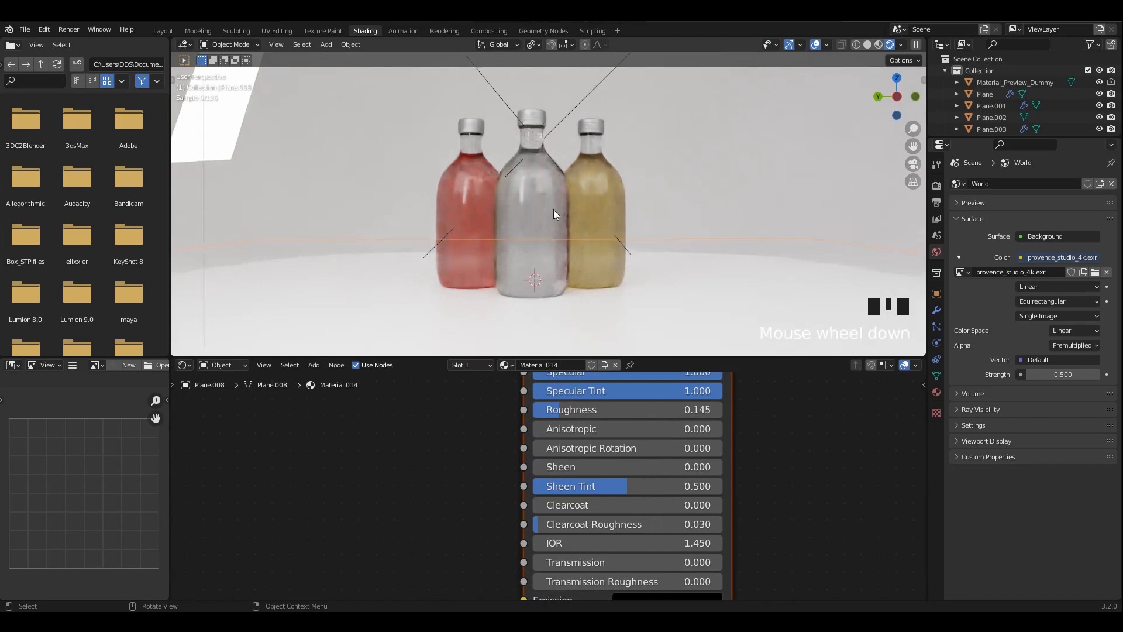
- Select the curved backdrop, scale it up behind the bottles and save the file
{"action": "left_click", "coordinate": [513, 173]}
{"action": "key", "text": "s"}
{"action": "left_click", "coordinate": [833, 211]}
{"action": "scroll", "coordinate": [571, 232], "scroll_direction": "up", "scroll_amount": 8}
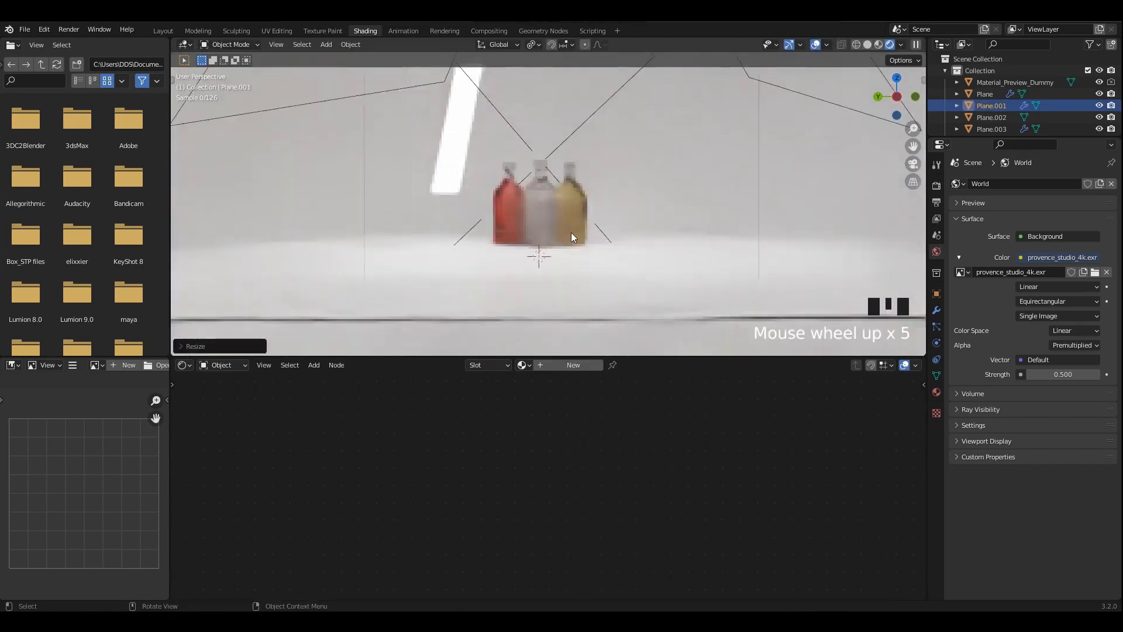
{"action": "mouse_move", "coordinate": [563, 230]}
{"action": "middle_mouse_down", "text": "shift"}
{"action": "mouse_move", "coordinate": [566, 196]}
{"action": "mouse_move", "coordinate": [564, 212]}
{"action": "middle_mouse_up", "text": "shift"}
{"action": "key", "text": "ctrl+s"}
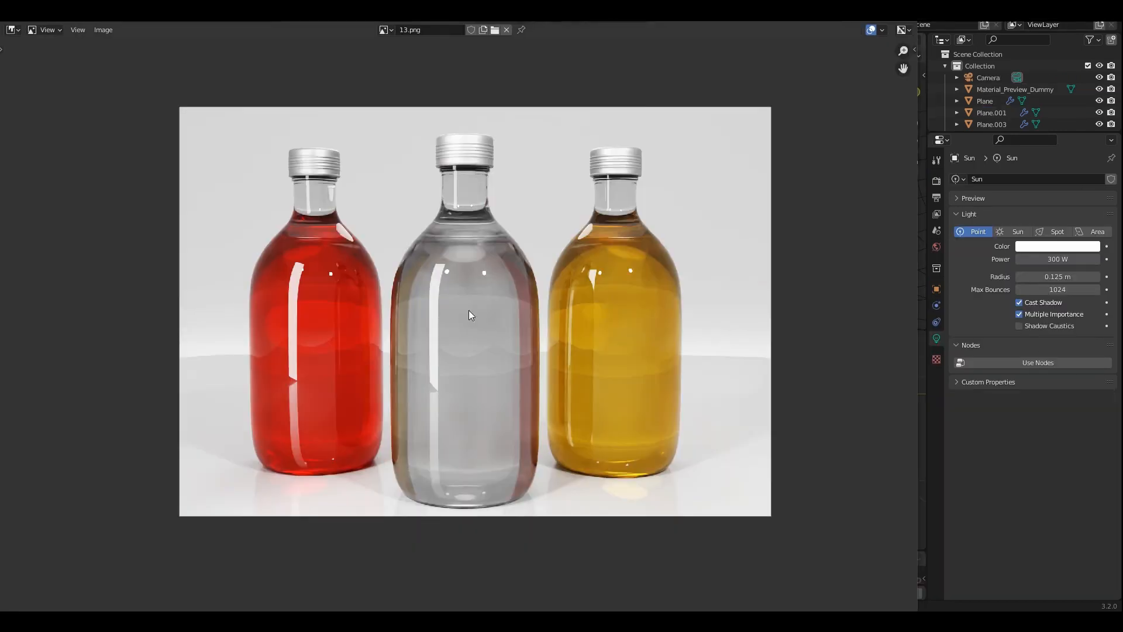
- Examine the finished render of the three bottles at a larger magnification
{"action": "middle_click_drag", "start_coordinate": [469, 316], "coordinate": [479, 265], "text": "ctrl"}
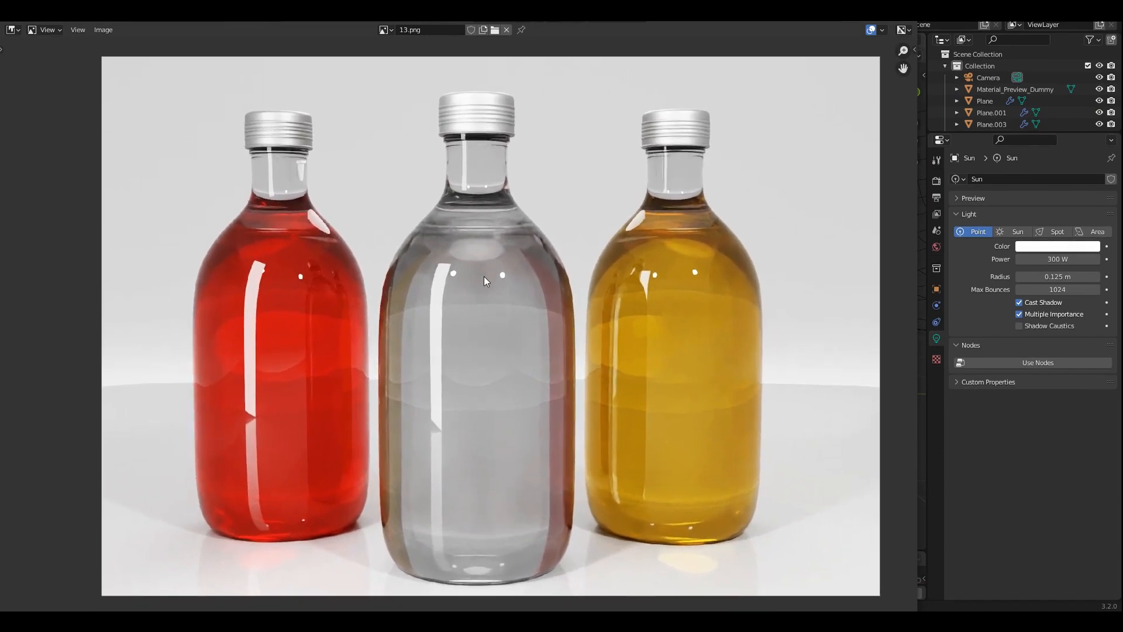